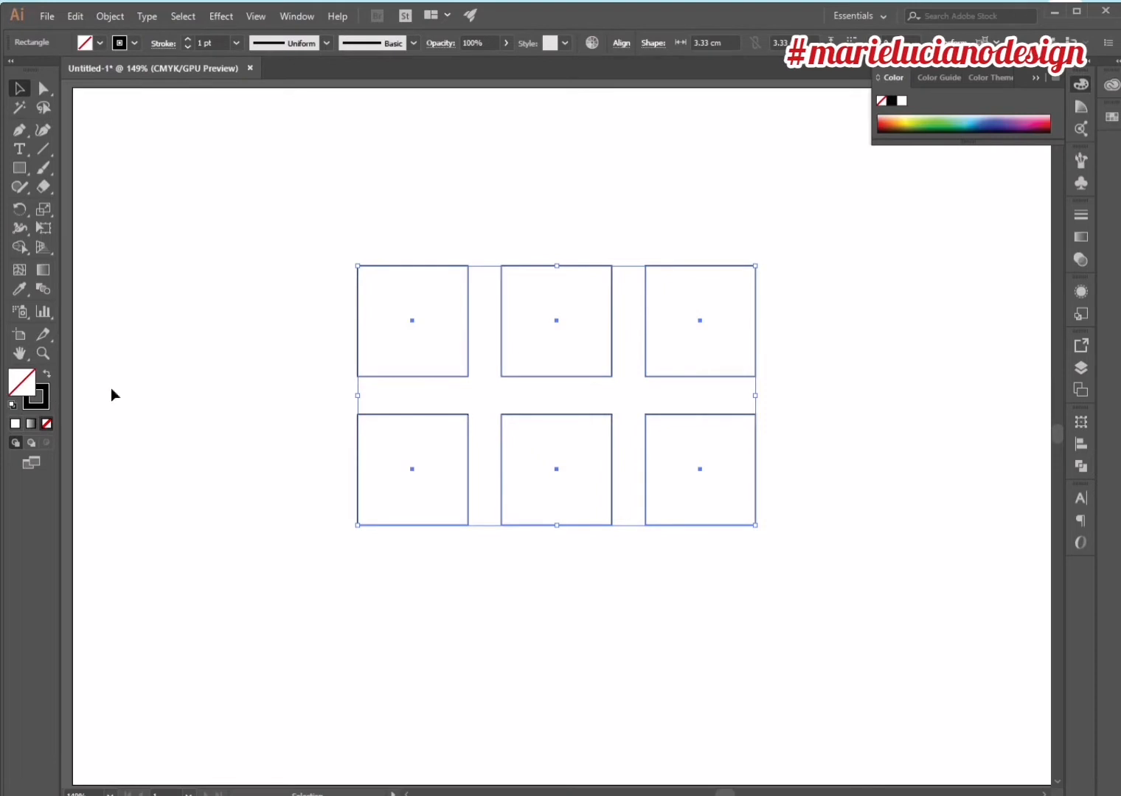
- Draw a circle about 0.62 cm wide in the middle of the upper-left square
{"action": "left_click", "coordinate": [217, 389]}
{"action": "left_click_drag", "start_coordinate": [19, 168], "coordinate": [82, 207]}
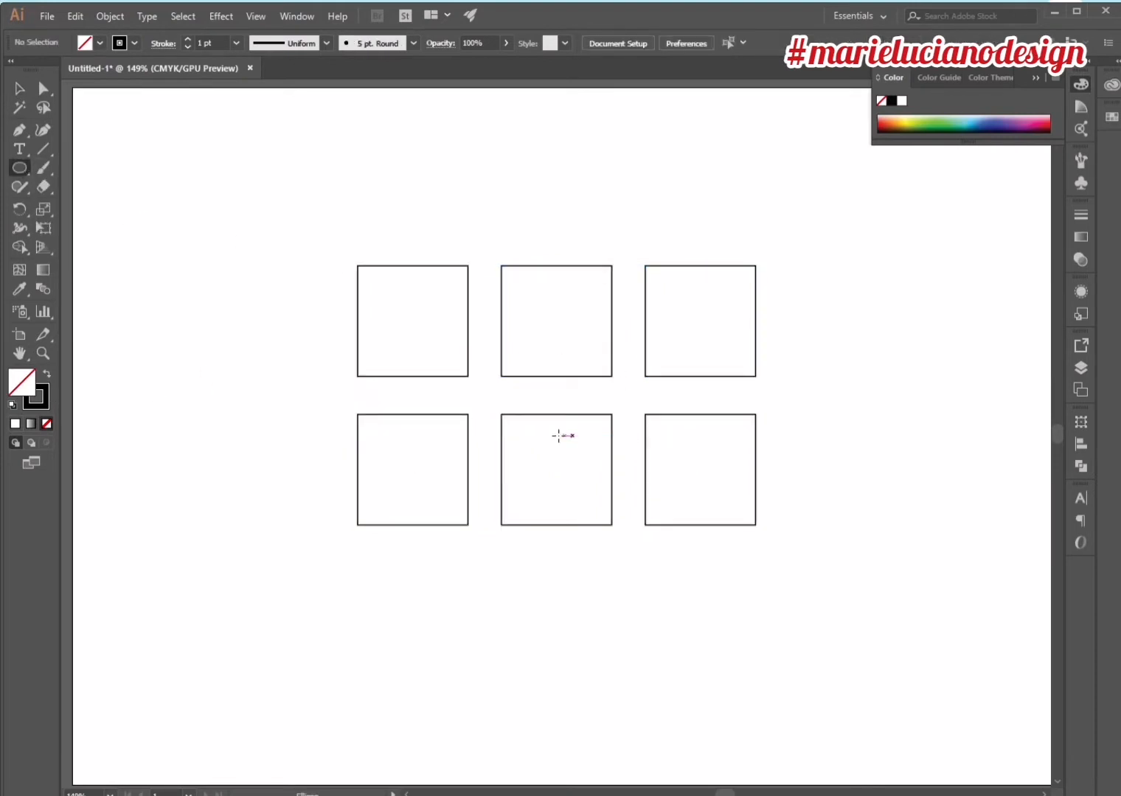
{"action": "left_click_drag", "start_coordinate": [399, 308], "coordinate": [424, 331]}
{"action": "key", "text": "v"}
- Align the circle to the centre of the upper-left square horizontally and vertically
{"action": "left_click", "coordinate": [279, 232]}
{"action": "left_click_drag", "start_coordinate": [365, 227], "coordinate": [445, 342]}
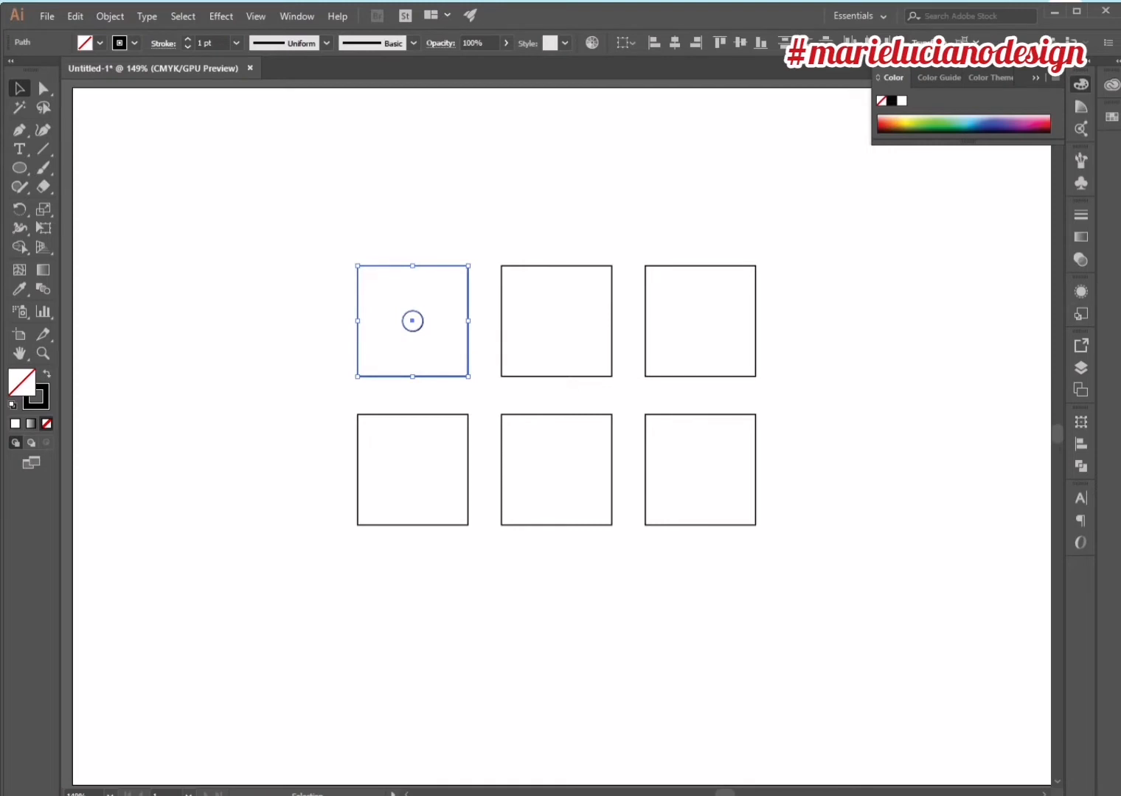
{"action": "left_click", "coordinate": [1079, 442]}
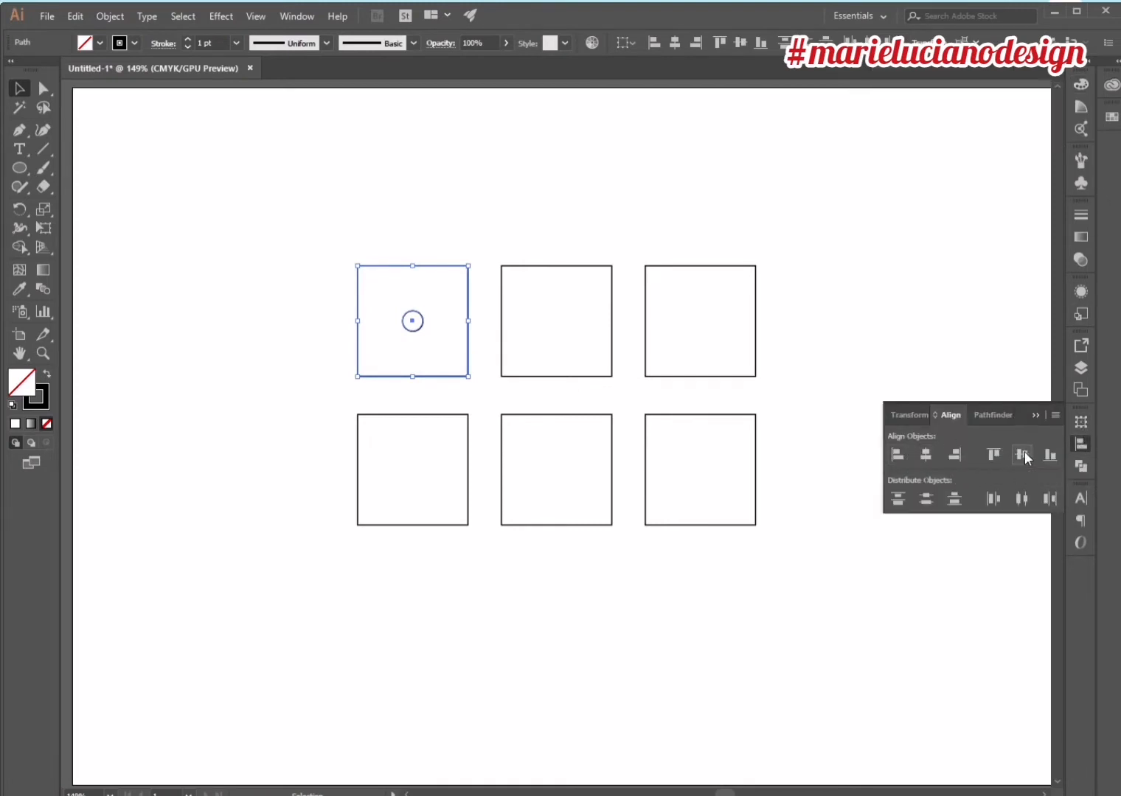
{"action": "left_click", "coordinate": [474, 321]}
- Fill all six squares with bright red, leaving the circle unfilled
{"action": "left_click_drag", "start_coordinate": [398, 225], "coordinate": [753, 280]}
{"action": "left_click_drag", "start_coordinate": [380, 600], "coordinate": [666, 549]}
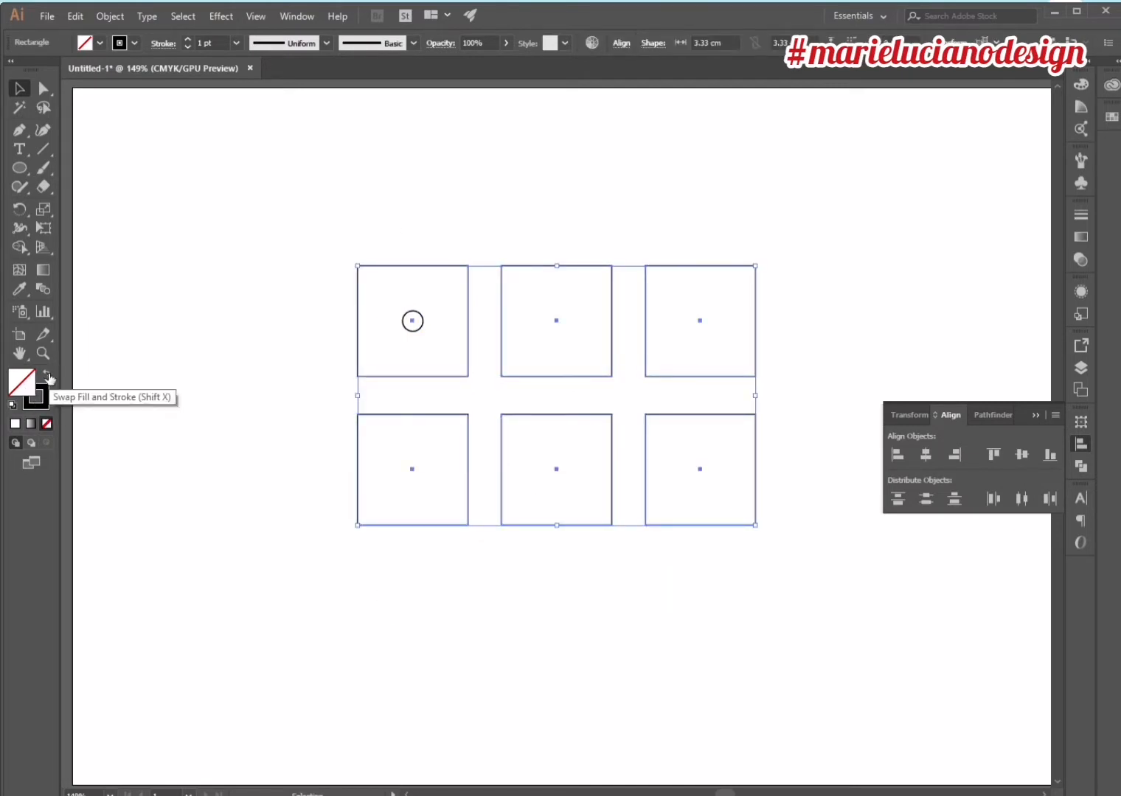
{"action": "double_click", "coordinate": [21, 382]}
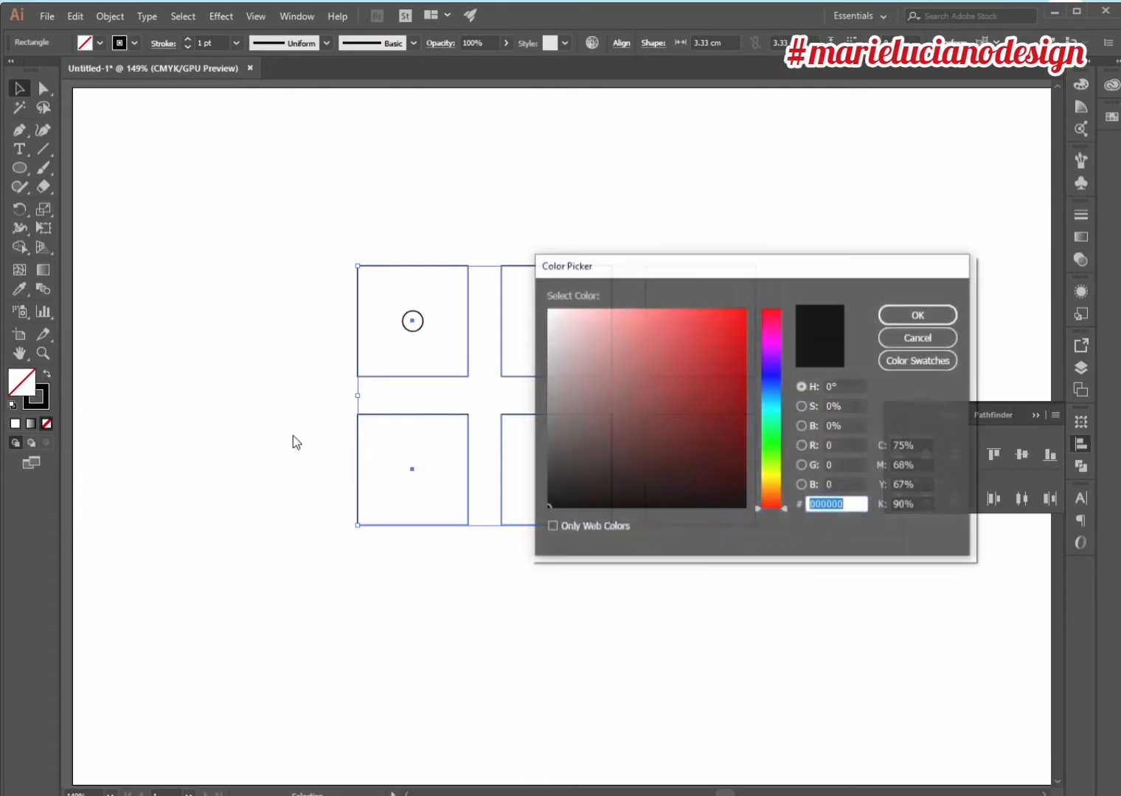
{"action": "left_click_drag", "start_coordinate": [724, 326], "coordinate": [746, 289]}
{"action": "left_click", "coordinate": [917, 315]}
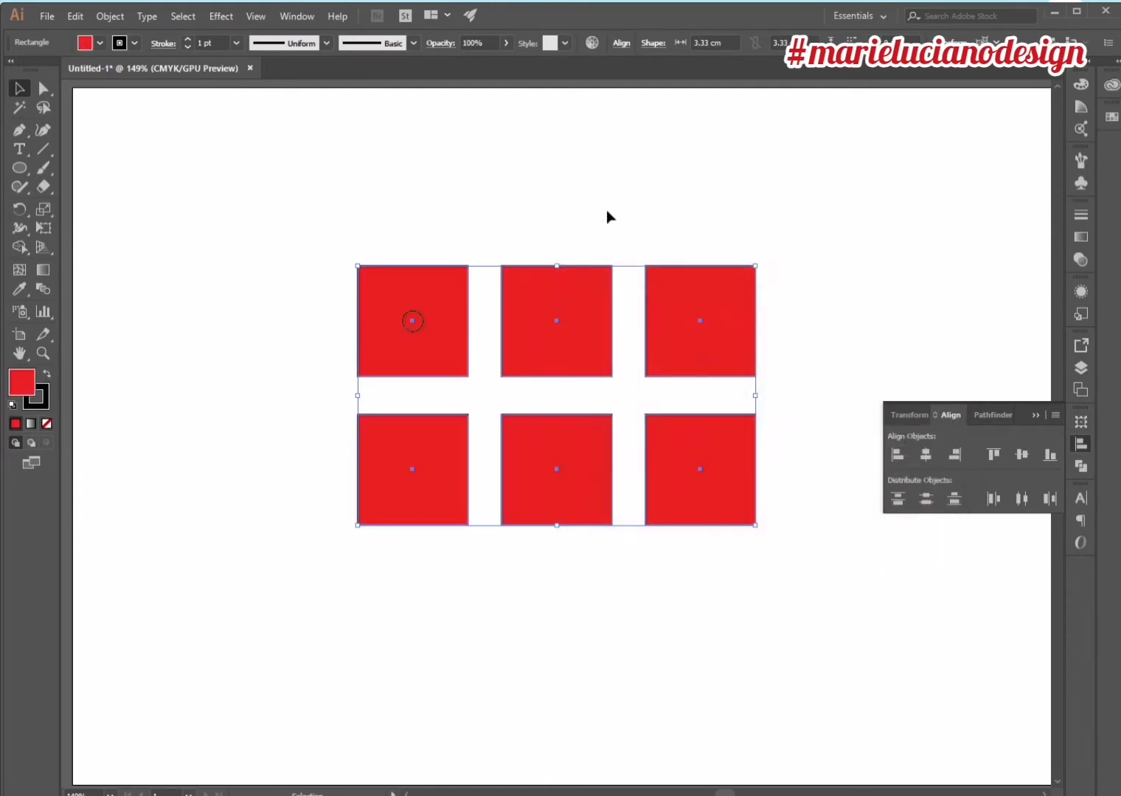
- Give the circle in the first square a white fill and a white stroke
{"action": "left_click", "coordinate": [608, 215]}
{"action": "left_click", "coordinate": [419, 327]}
{"action": "left_click", "coordinate": [11, 406]}
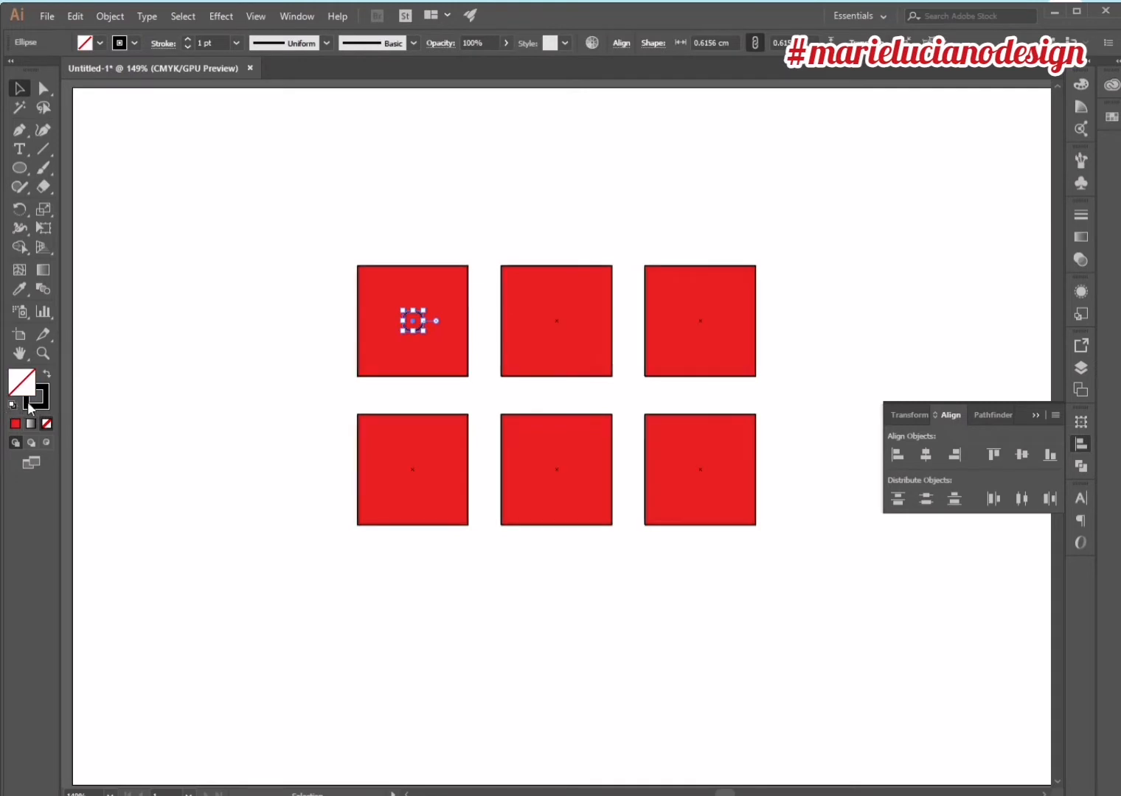
{"action": "left_click", "coordinate": [208, 500]}
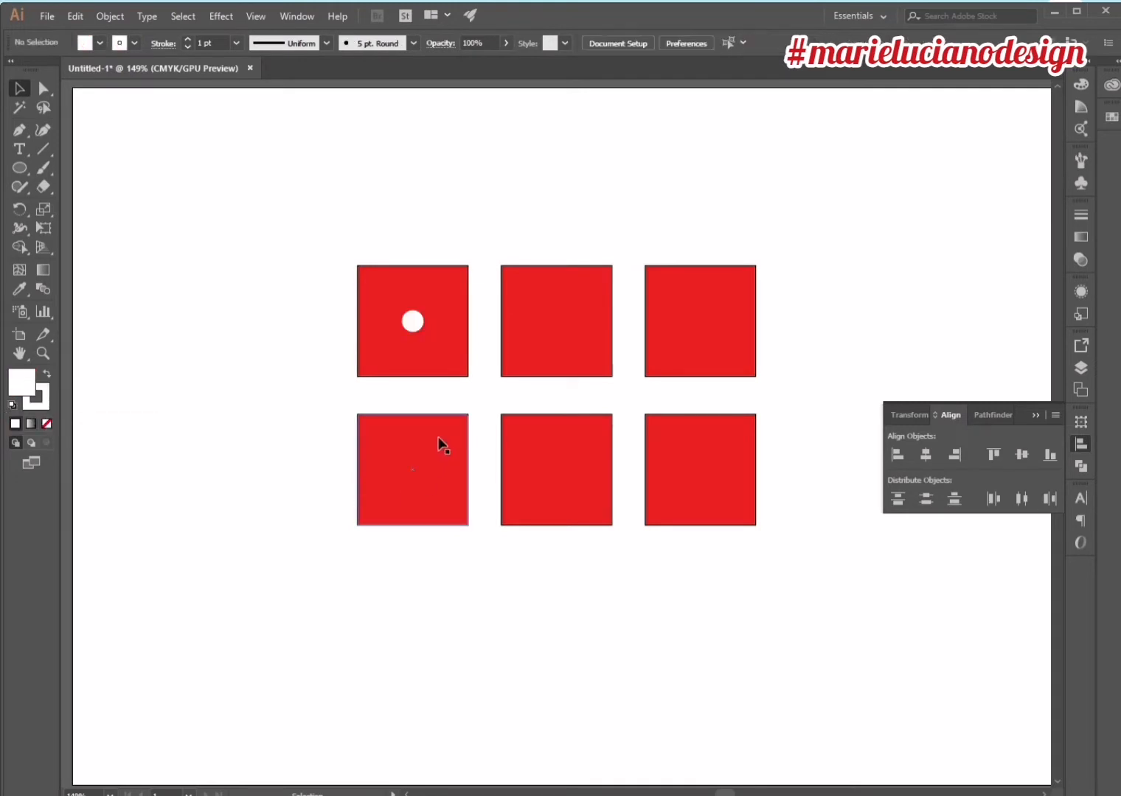
{"action": "left_click", "coordinate": [1030, 415]}
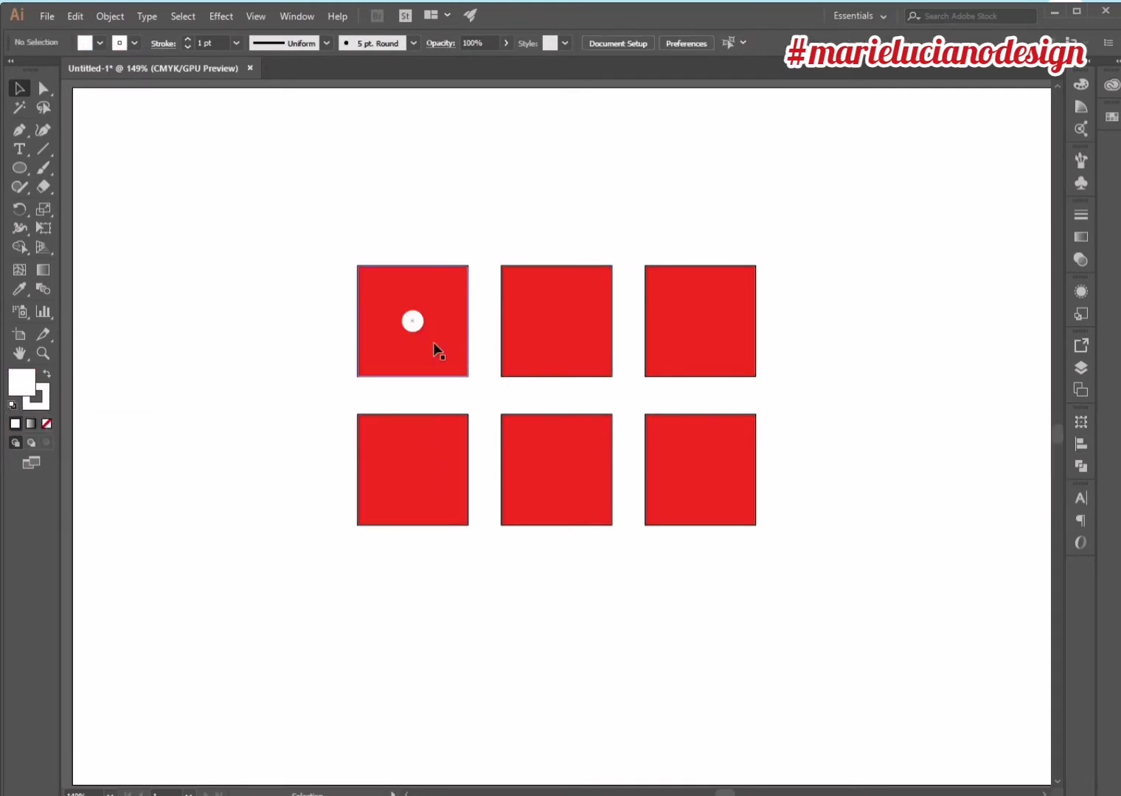
- Apply a linear gradient fill to the circle, with the white stop at about 42% and the end stop lightened to grey
{"action": "left_click", "coordinate": [416, 324]}
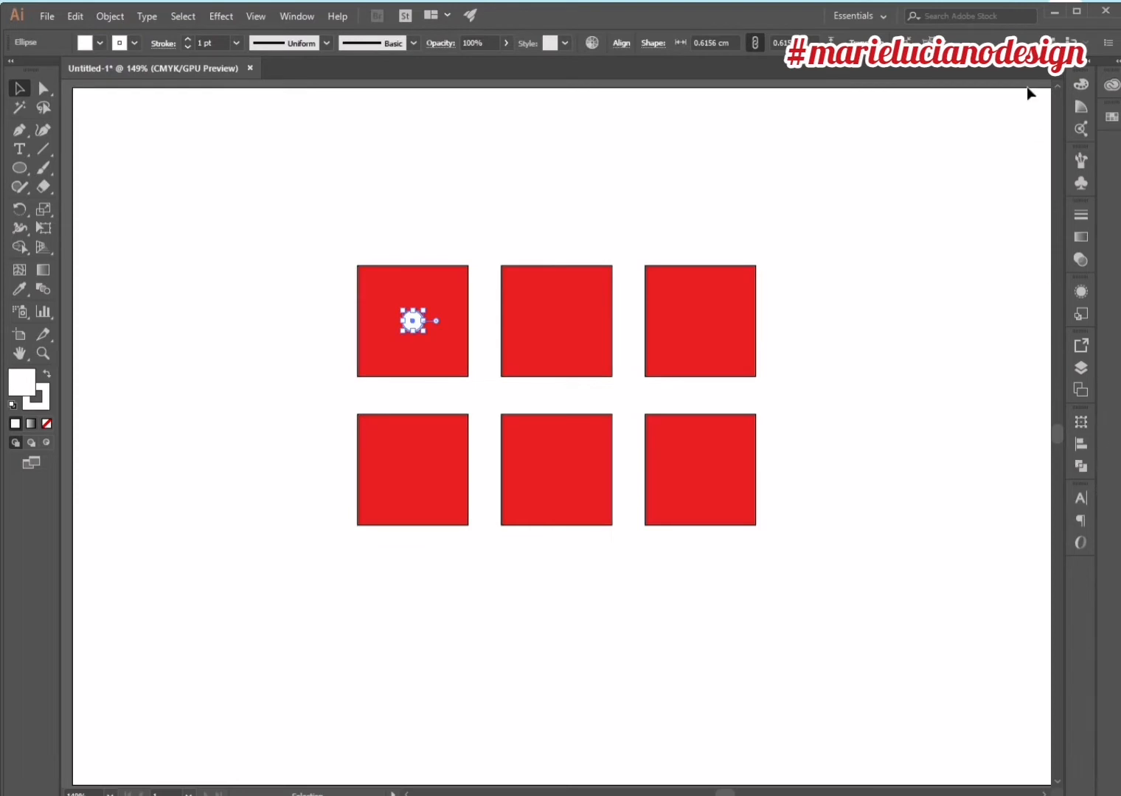
{"action": "left_click", "coordinate": [1082, 237]}
{"action": "left_click", "coordinate": [919, 319]}
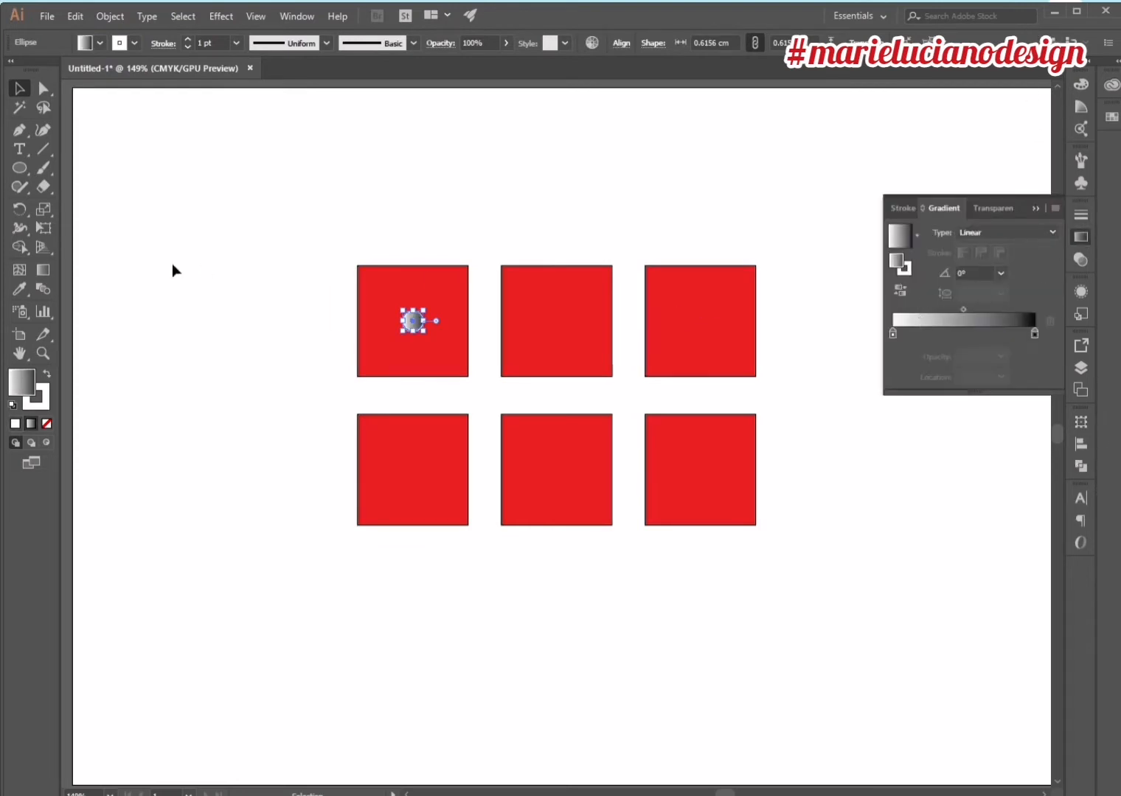
{"action": "left_click_drag", "start_coordinate": [892, 333], "coordinate": [951, 332]}
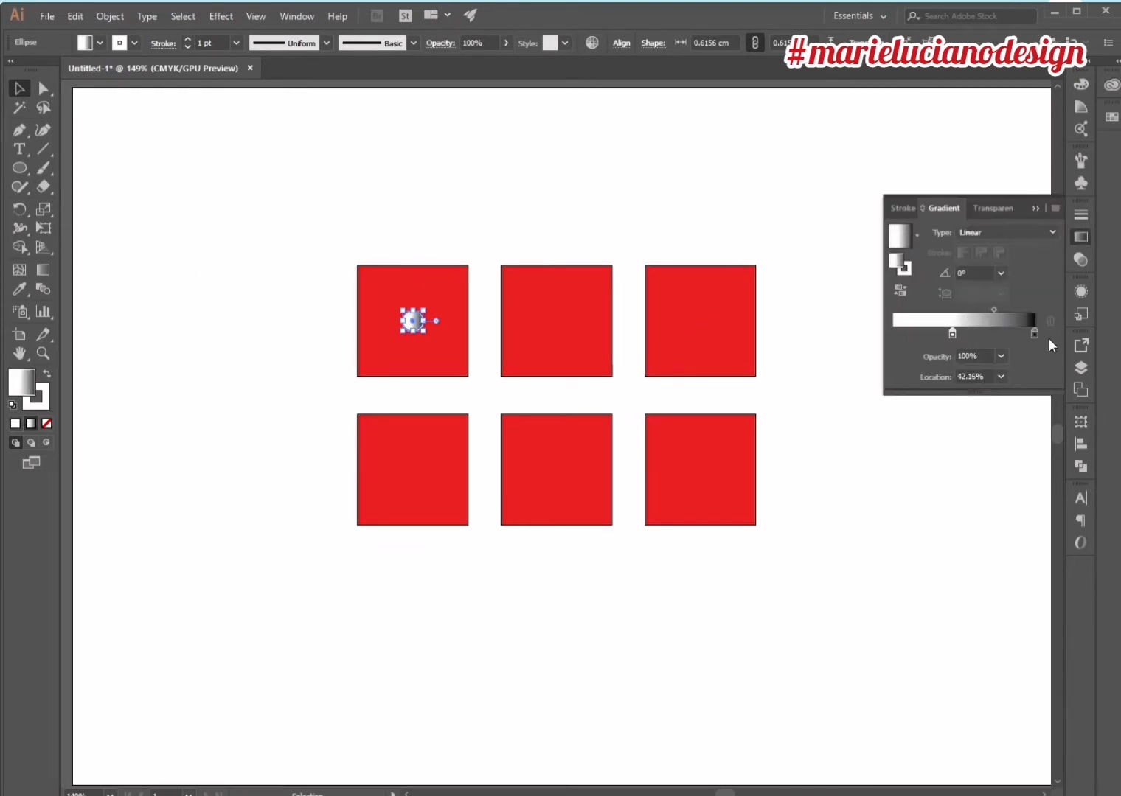
{"action": "left_click", "coordinate": [1033, 333]}
{"action": "double_click", "coordinate": [1034, 334]}
{"action": "left_click_drag", "start_coordinate": [972, 393], "coordinate": [954, 395]}
- Redirect the circle's gradient diagonally across it from upper left to lower right with the Gradient tool
{"action": "left_click", "coordinate": [42, 270]}
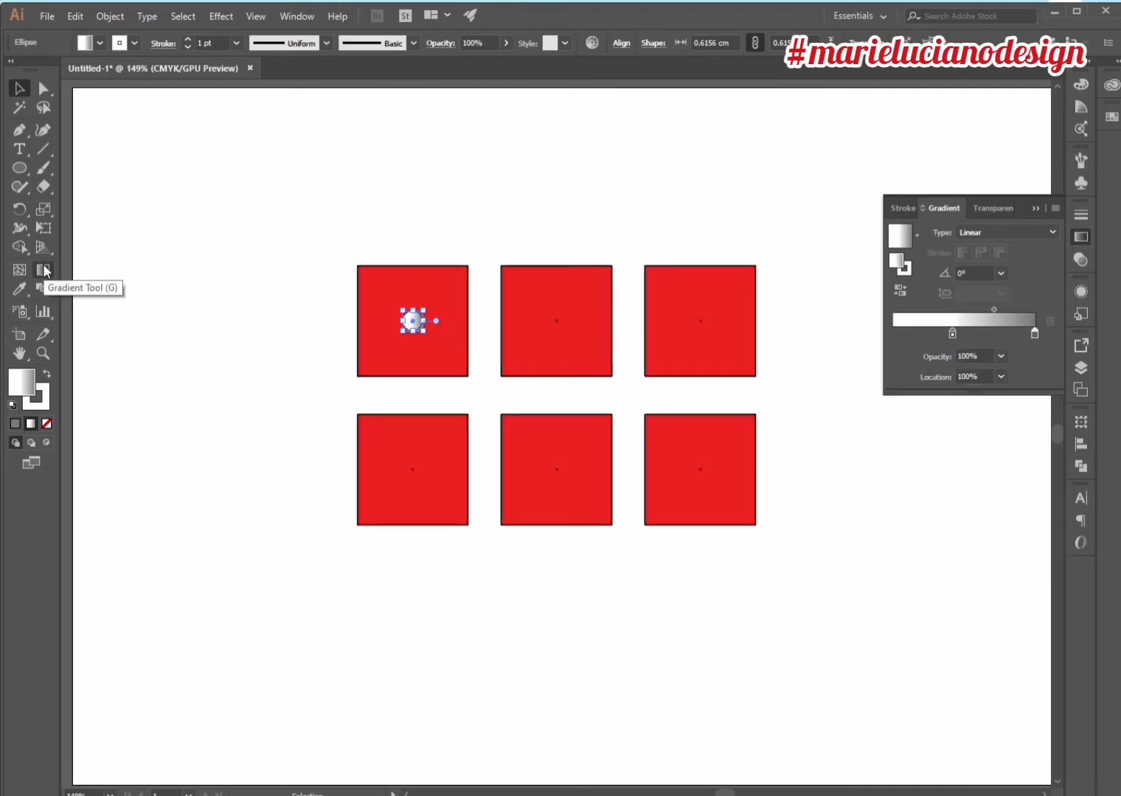
{"action": "left_click", "coordinate": [42, 272]}
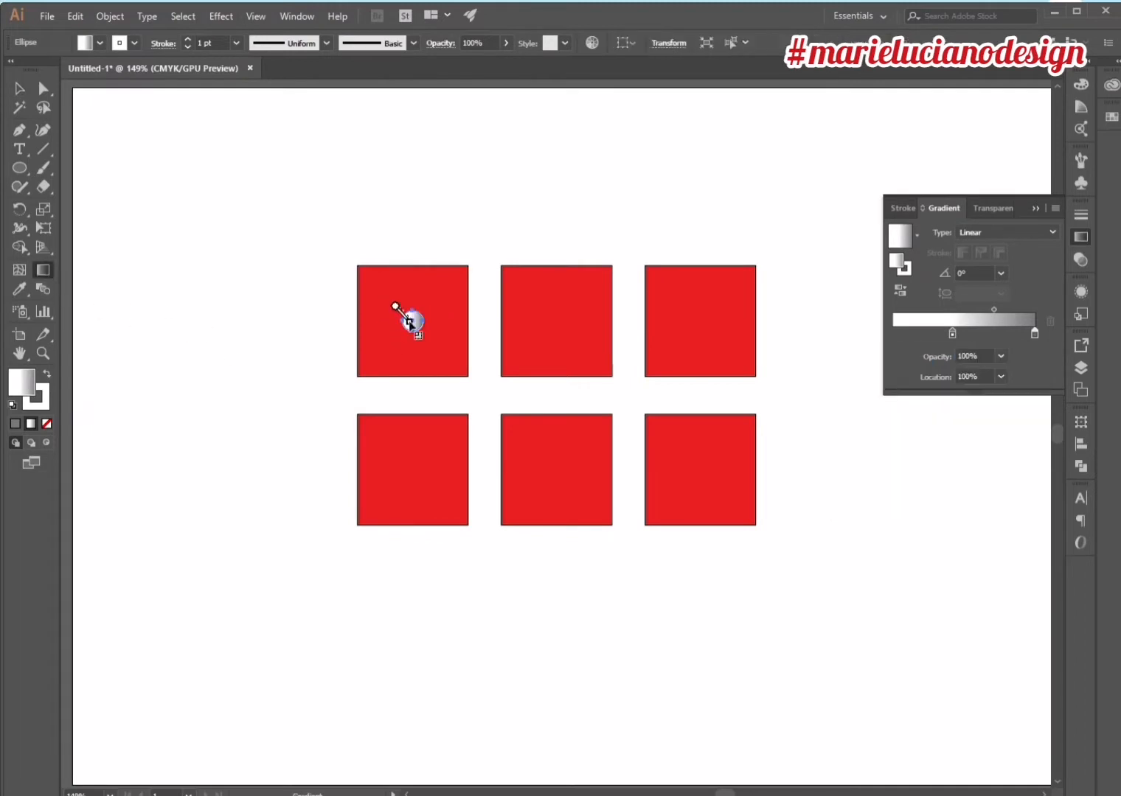
{"action": "mouse_move", "coordinate": [396, 305]}
{"action": "left_mouse_down"}
{"action": "mouse_move", "coordinate": [438, 352]}
{"action": "mouse_move", "coordinate": [430, 338]}
{"action": "left_mouse_up"}
{"action": "key", "text": "v"}
{"action": "left_click", "coordinate": [224, 204]}
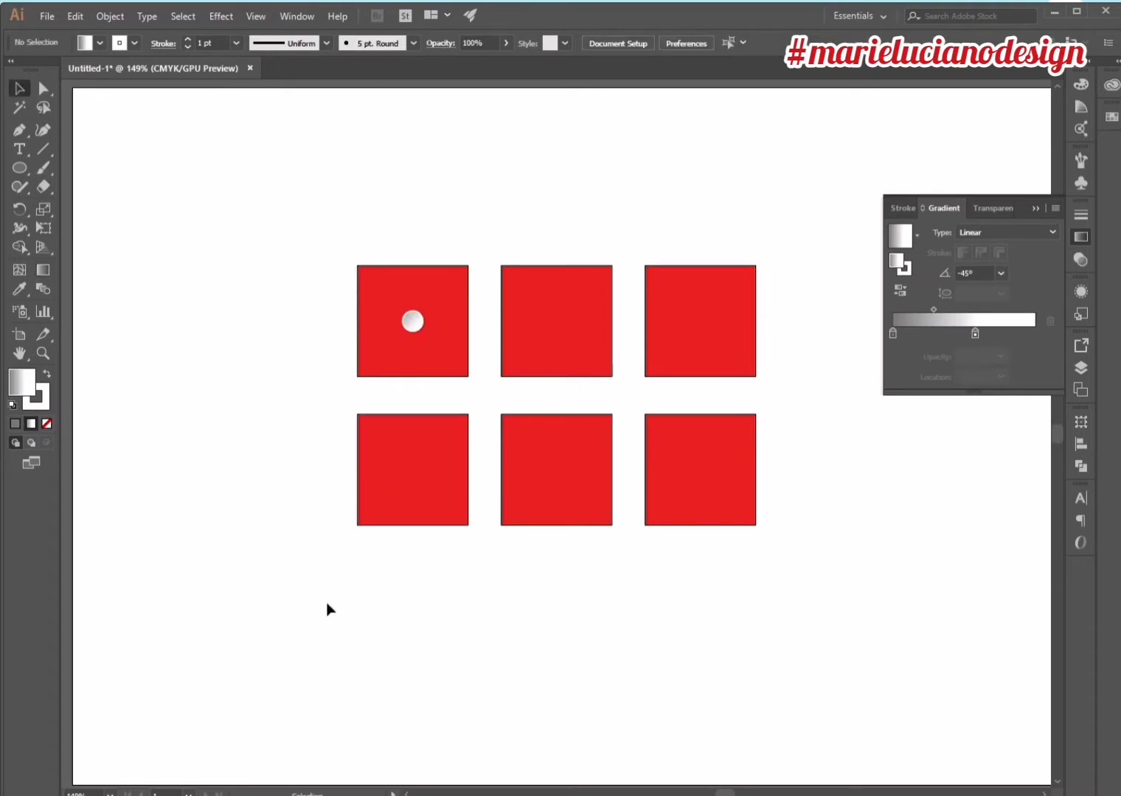
- Copy the gradient dot twice into the second upper square, near its upper-left and lower-right corners
{"action": "left_click_drag", "start_coordinate": [418, 323], "coordinate": [583, 355]}
{"action": "left_click", "coordinate": [575, 205]}
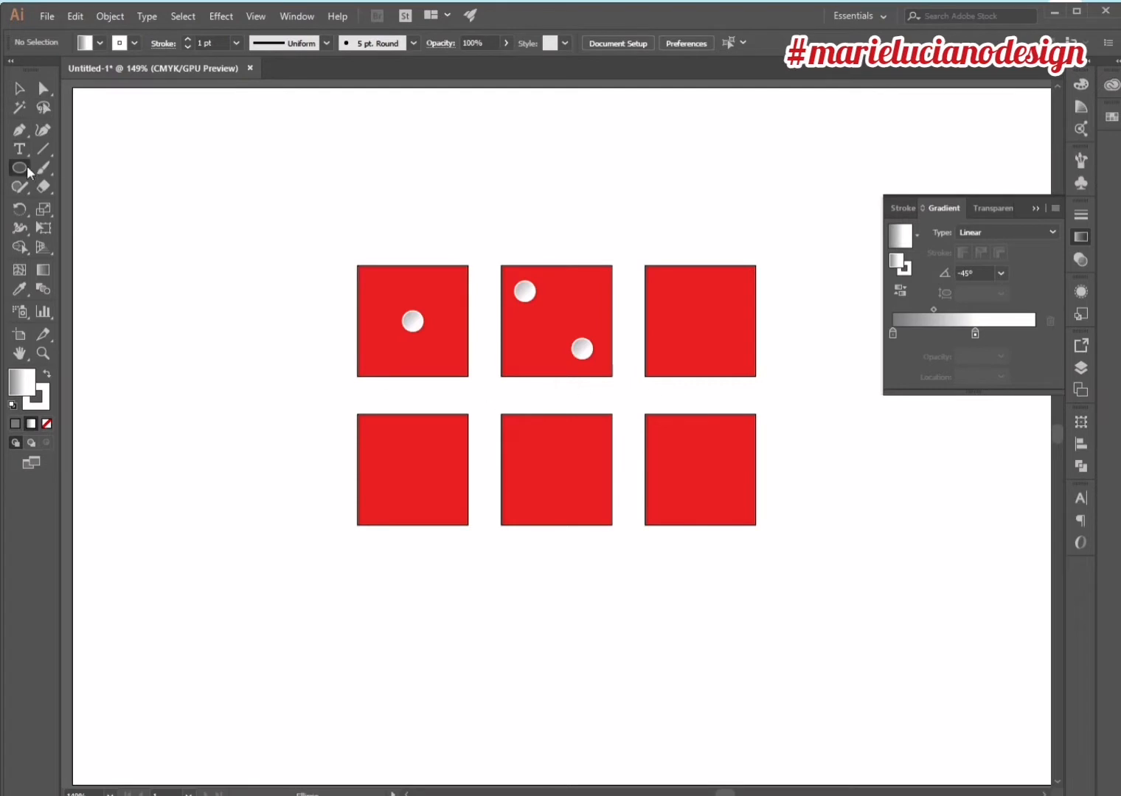
- Draw a thin rectangle without fill along the top edges of the upper row of squares as a spacing guide
{"action": "left_click_drag", "start_coordinate": [29, 173], "coordinate": [70, 168]}
{"action": "mouse_move", "coordinate": [357, 265]}
{"action": "left_mouse_down"}
{"action": "mouse_move", "coordinate": [695, 309]}
{"action": "mouse_move", "coordinate": [756, 270]}
{"action": "mouse_move", "coordinate": [761, 280]}
{"action": "left_mouse_up"}
{"action": "key", "text": "v"}
{"action": "left_click", "coordinate": [45, 376]}
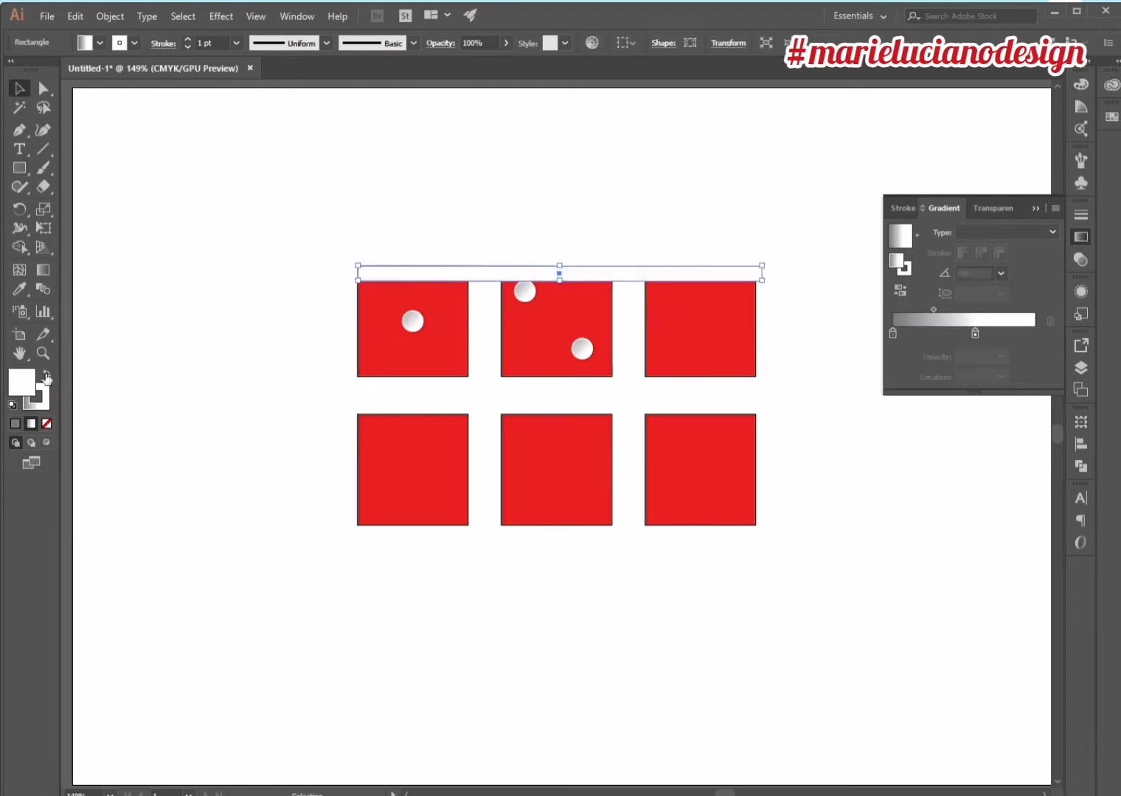
{"action": "left_click", "coordinate": [46, 423]}
{"action": "left_click", "coordinate": [388, 401]}
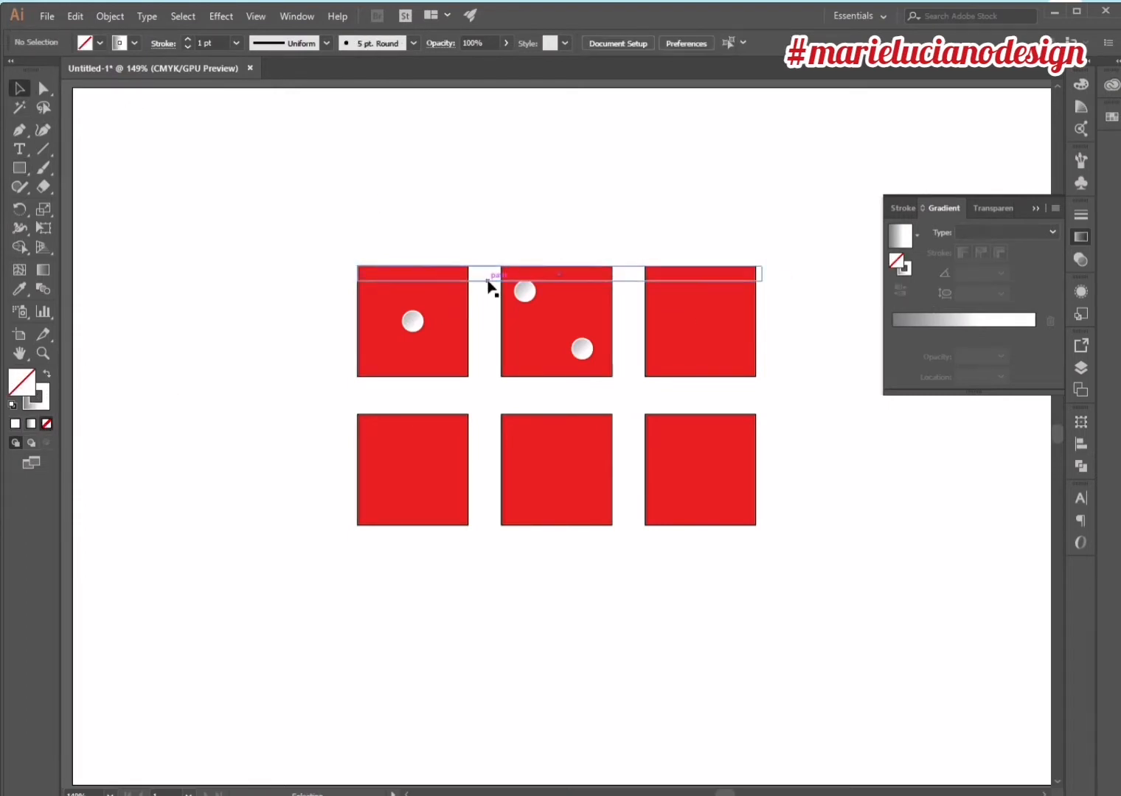
- Place a rotated vertical copy of the guide rectangle along the second square's left edge and nudge the upper-left dot against the guides
{"action": "left_click", "coordinate": [490, 288]}
{"action": "double_click", "coordinate": [19, 209]}
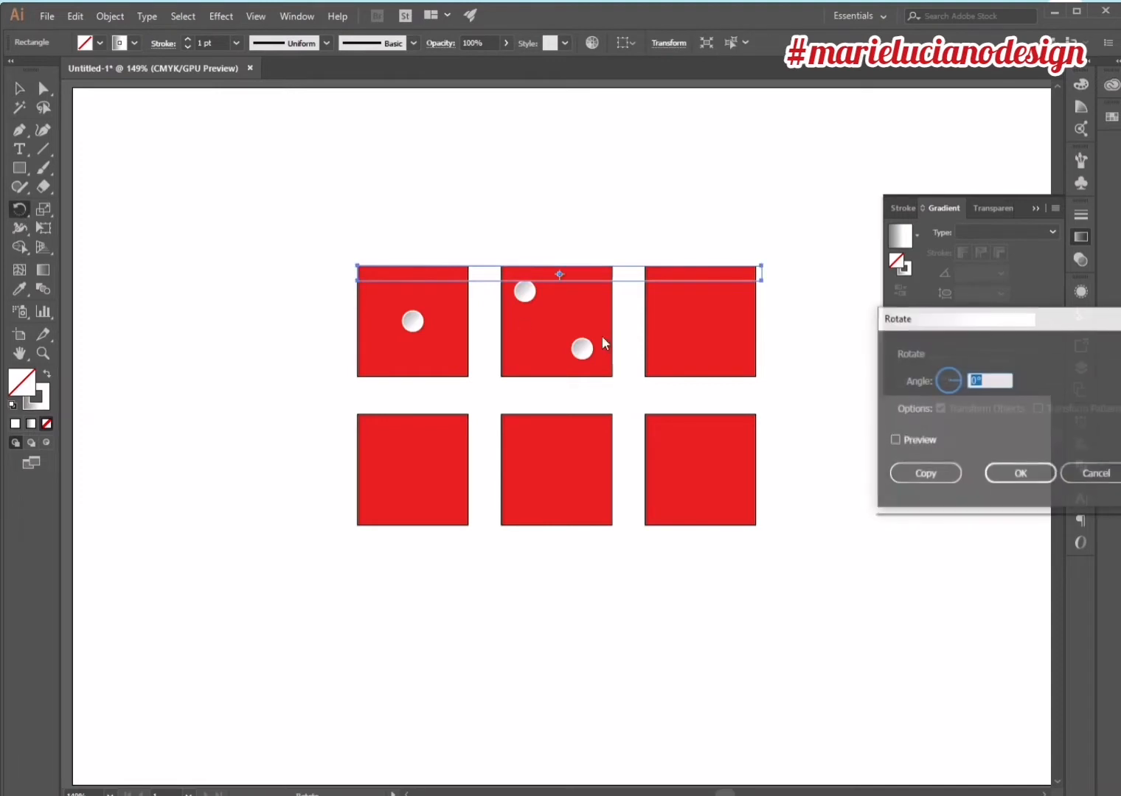
{"action": "left_click", "coordinate": [925, 472]}
{"action": "key", "text": "v"}
{"action": "left_click", "coordinate": [564, 173]}
{"action": "left_click_drag", "start_coordinate": [564, 174], "coordinate": [513, 255]}
{"action": "left_click", "coordinate": [532, 293]}
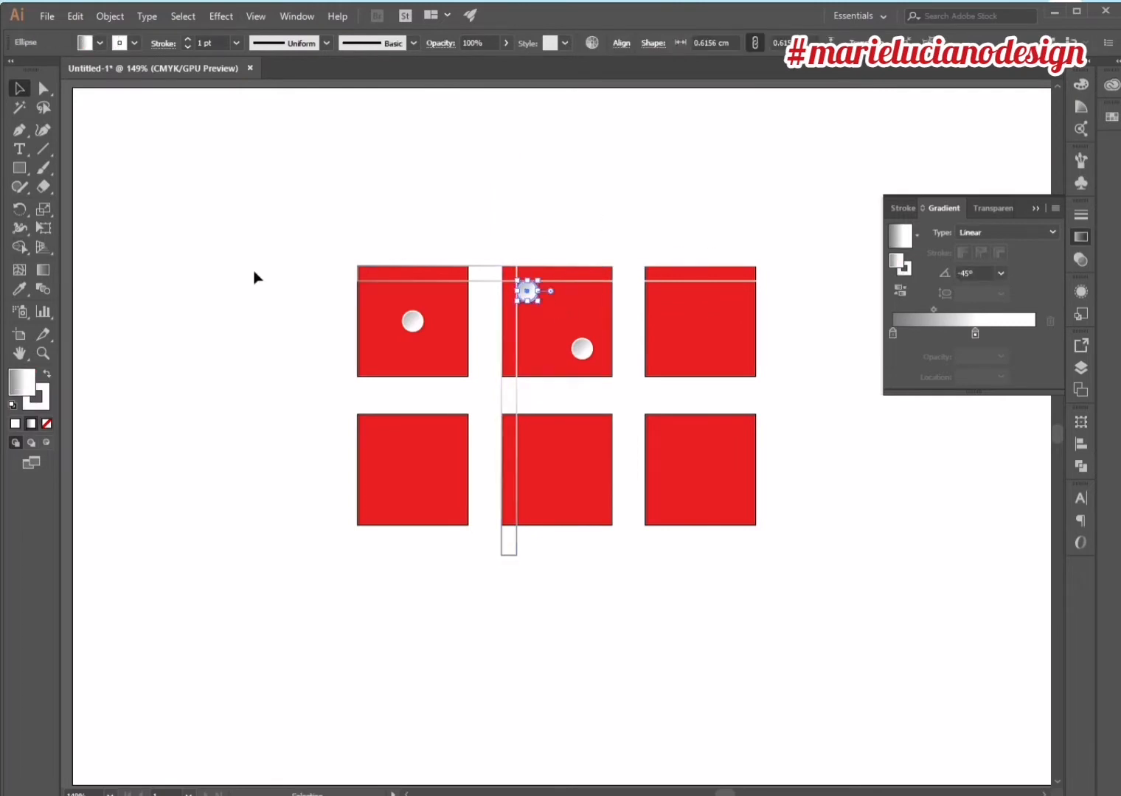
{"action": "left_click", "coordinate": [552, 223]}
- Copy the horizontal and vertical guide rectangles to the bottom and right edges of the second upper square
{"action": "left_click", "coordinate": [490, 280]}
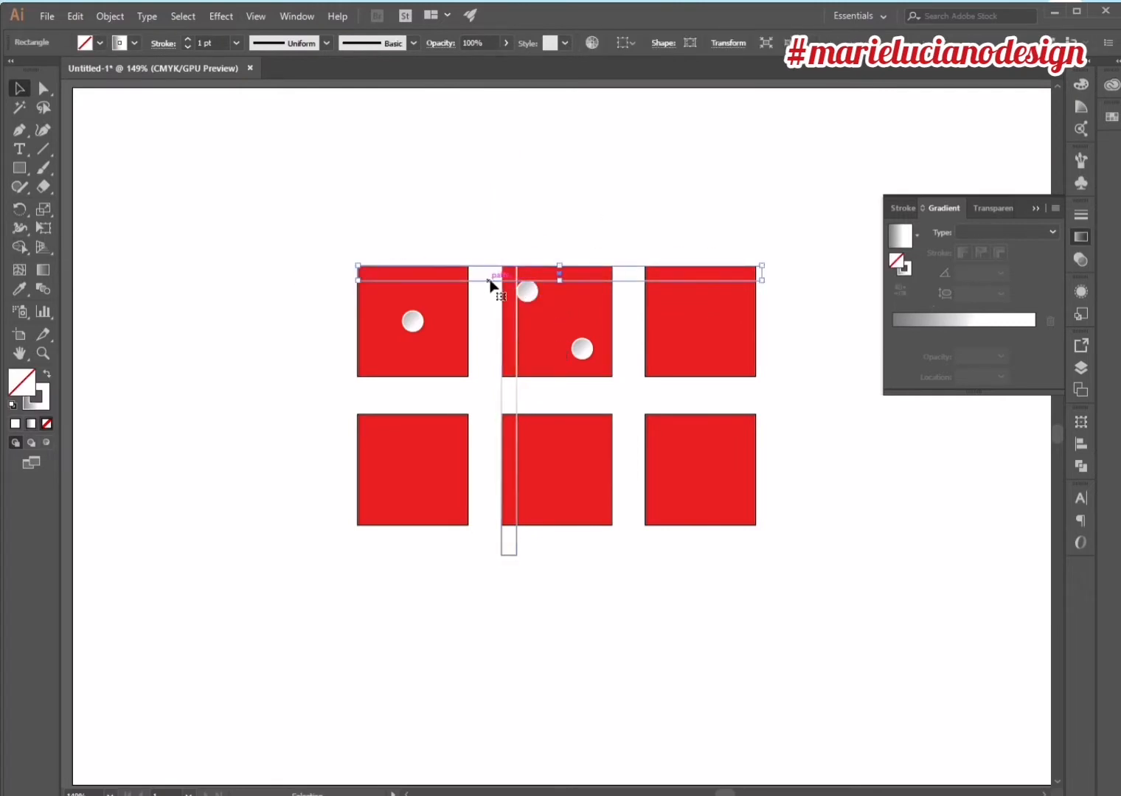
{"action": "left_click_drag", "start_coordinate": [477, 224], "coordinate": [616, 358]}
{"action": "left_click", "coordinate": [575, 228]}
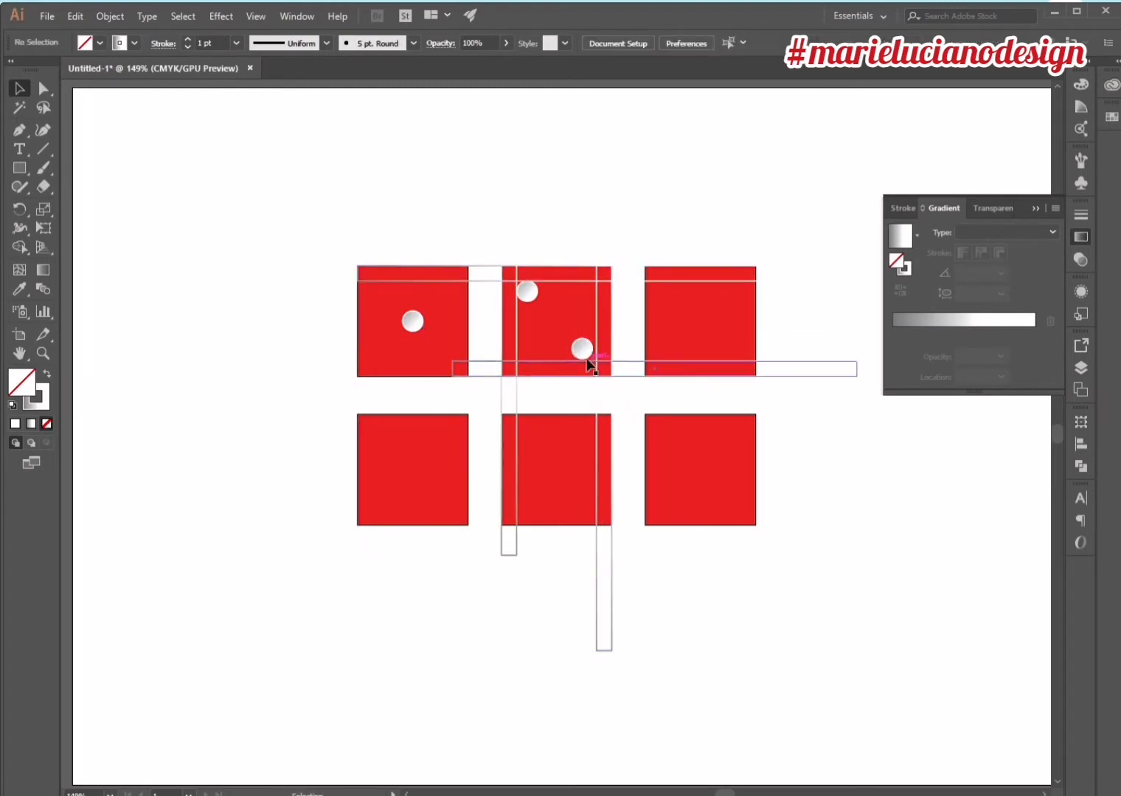
- Nudge the second square's lower-right dot down and right into the corner formed by the copied guides
{"action": "left_click", "coordinate": [584, 351]}
{"action": "key", "text": "Down"}
{"action": "key", "text": "Right"}
{"action": "key", "text": "Right"}
{"action": "key", "text": "Right"}
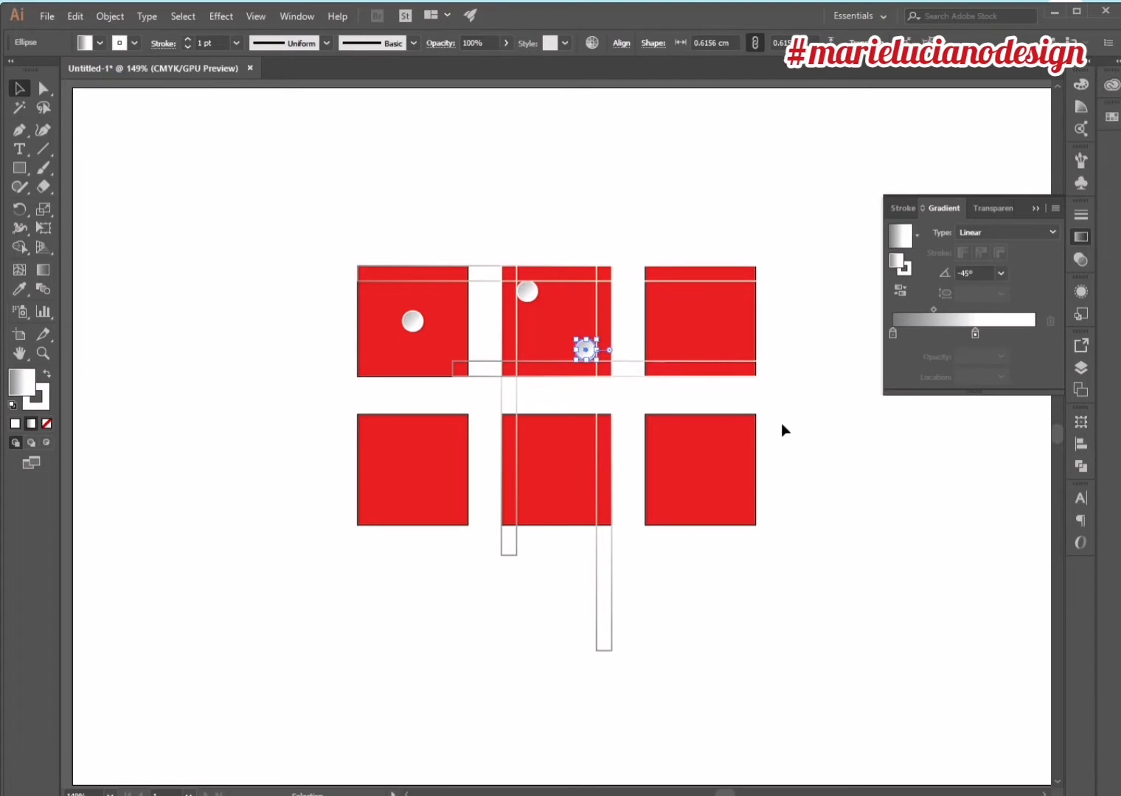
{"action": "left_click", "coordinate": [853, 532]}
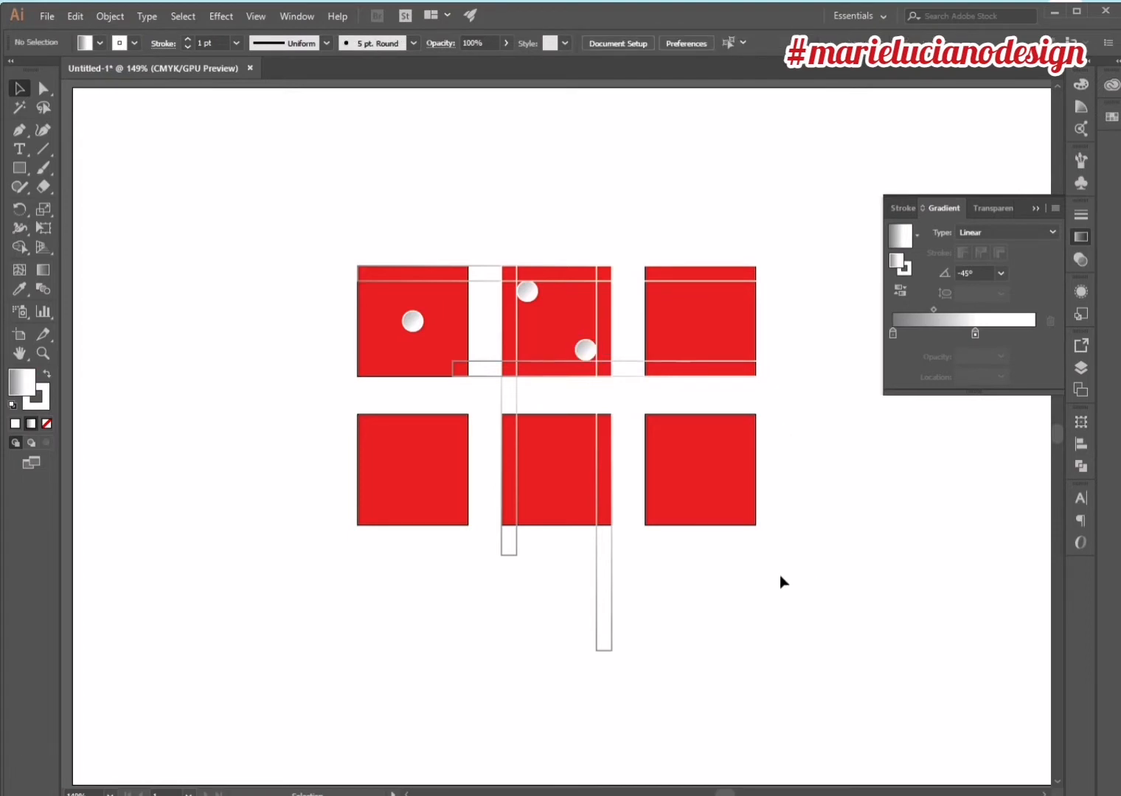
- Copy the three existing dots and arrange them in the third upper square at upper left, centre and lower right
{"action": "left_click", "coordinate": [413, 321]}
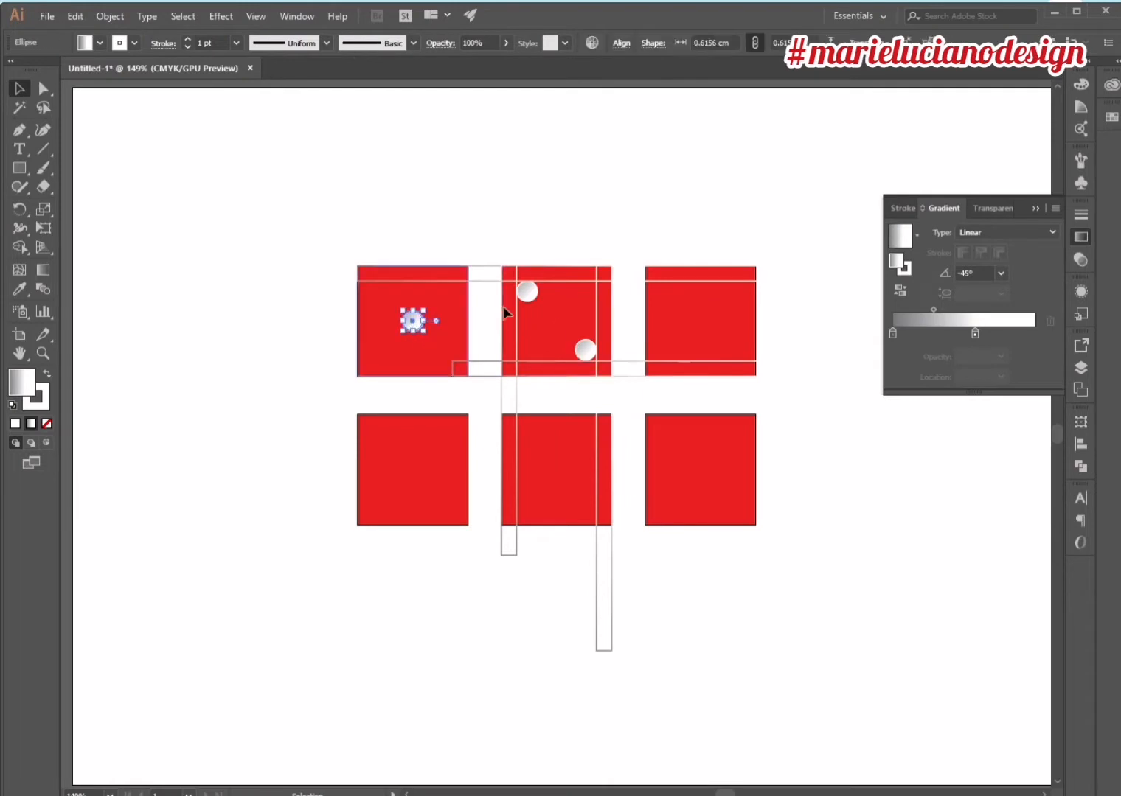
{"action": "left_click", "coordinate": [526, 291], "text": "shift"}
{"action": "left_click", "coordinate": [586, 350], "text": "shift"}
{"action": "left_click_drag", "start_coordinate": [588, 353], "coordinate": [729, 383]}
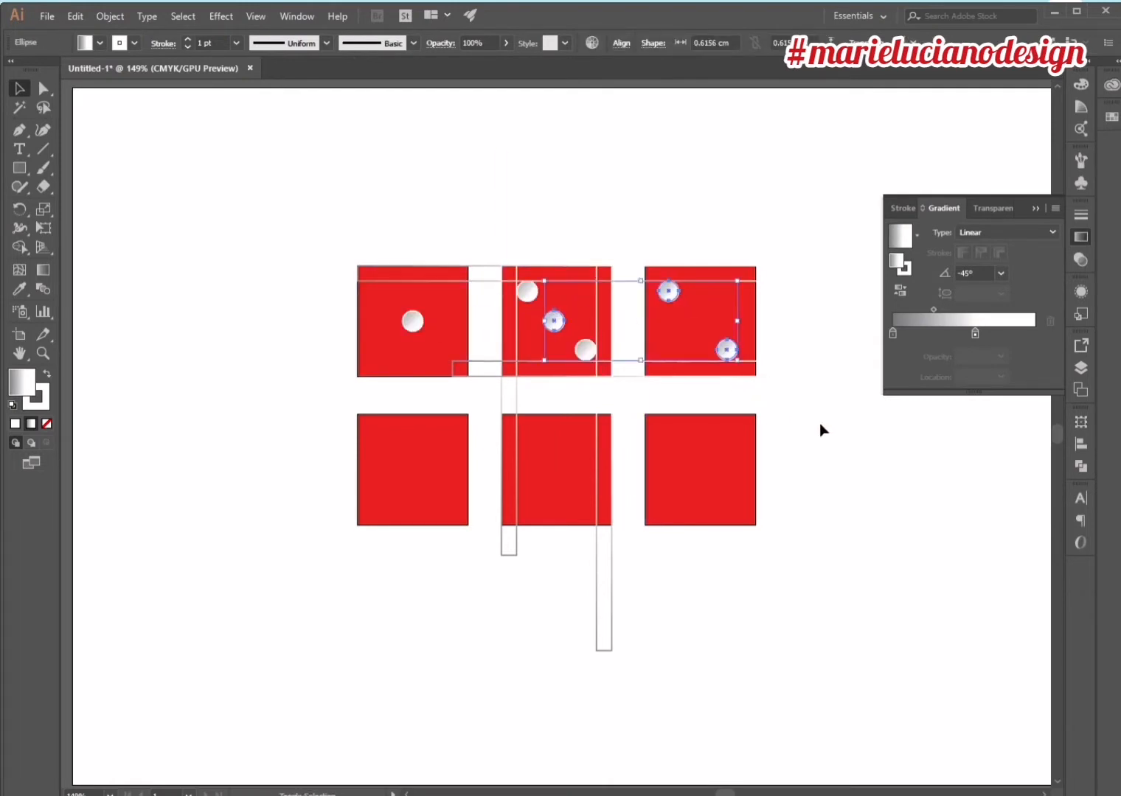
{"action": "left_click", "coordinate": [819, 423]}
{"action": "left_click_drag", "start_coordinate": [555, 320], "coordinate": [704, 330]}
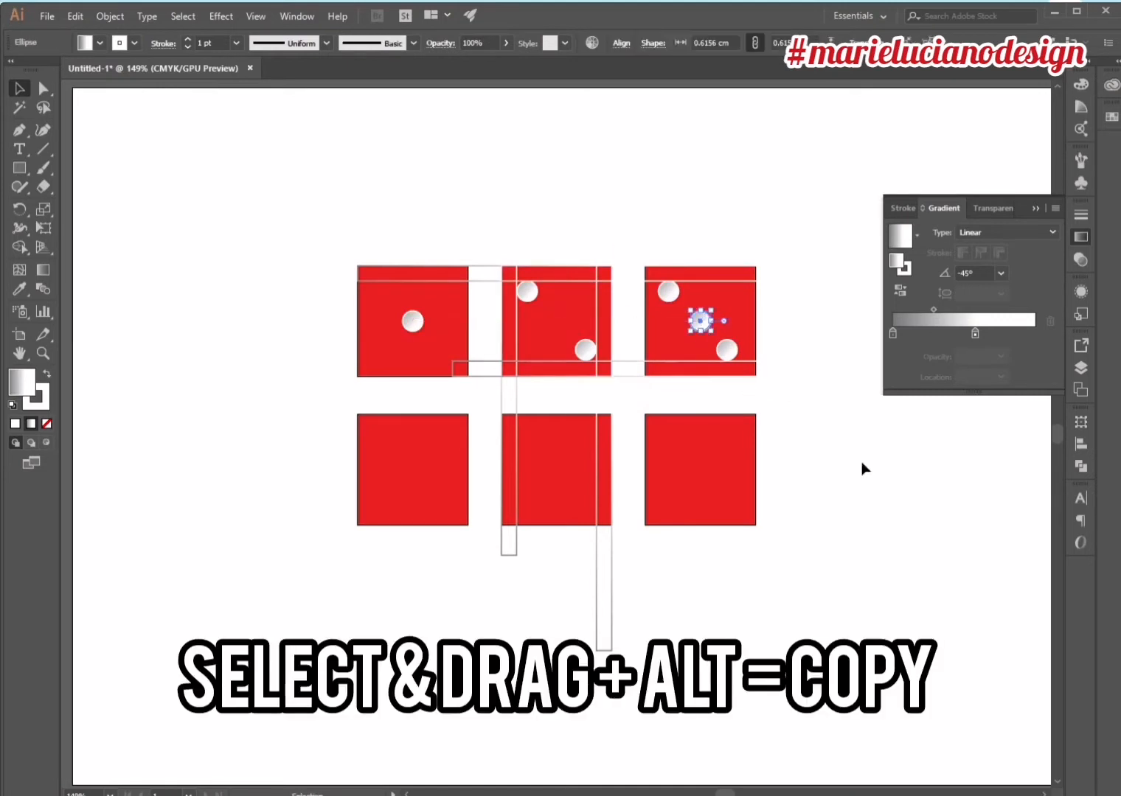
{"action": "left_click", "coordinate": [860, 468]}
- Copy a vertical guide rectangle to the third square's left edge and nudge the upper-left dot away from it
{"action": "left_click_drag", "start_coordinate": [613, 608], "coordinate": [660, 611]}
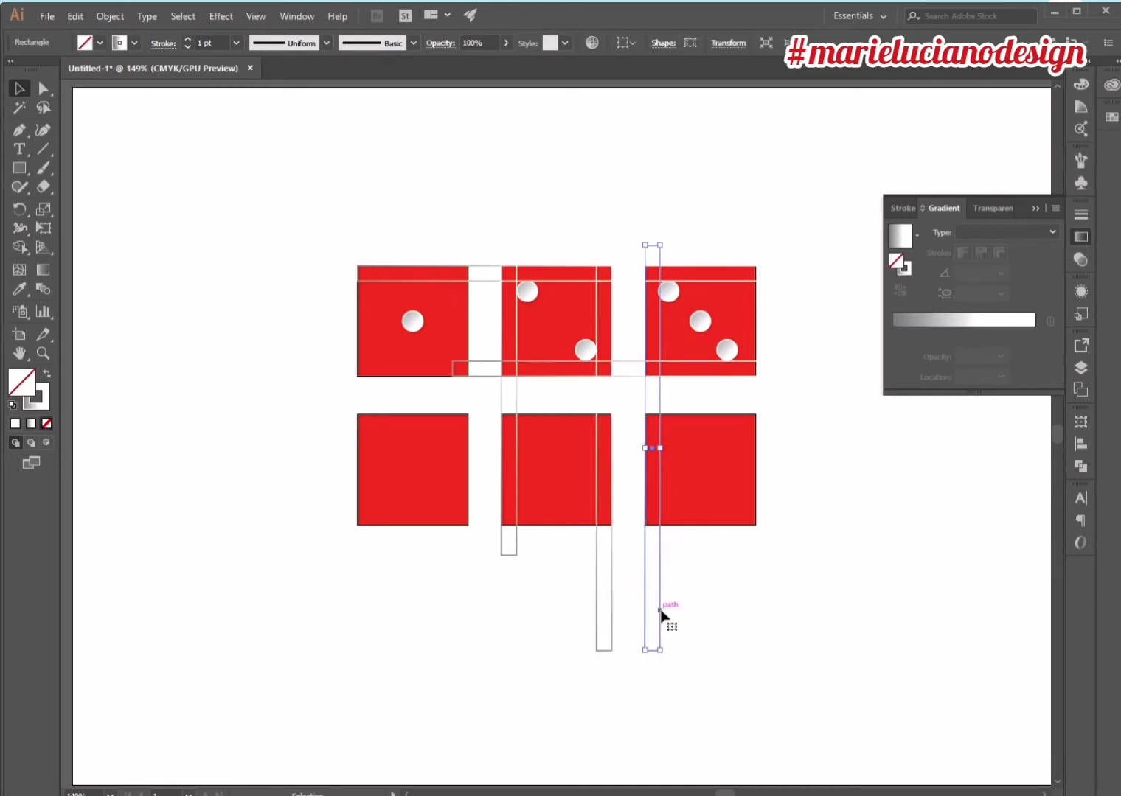
{"action": "left_click", "coordinate": [723, 628]}
{"action": "left_click", "coordinate": [669, 292]}
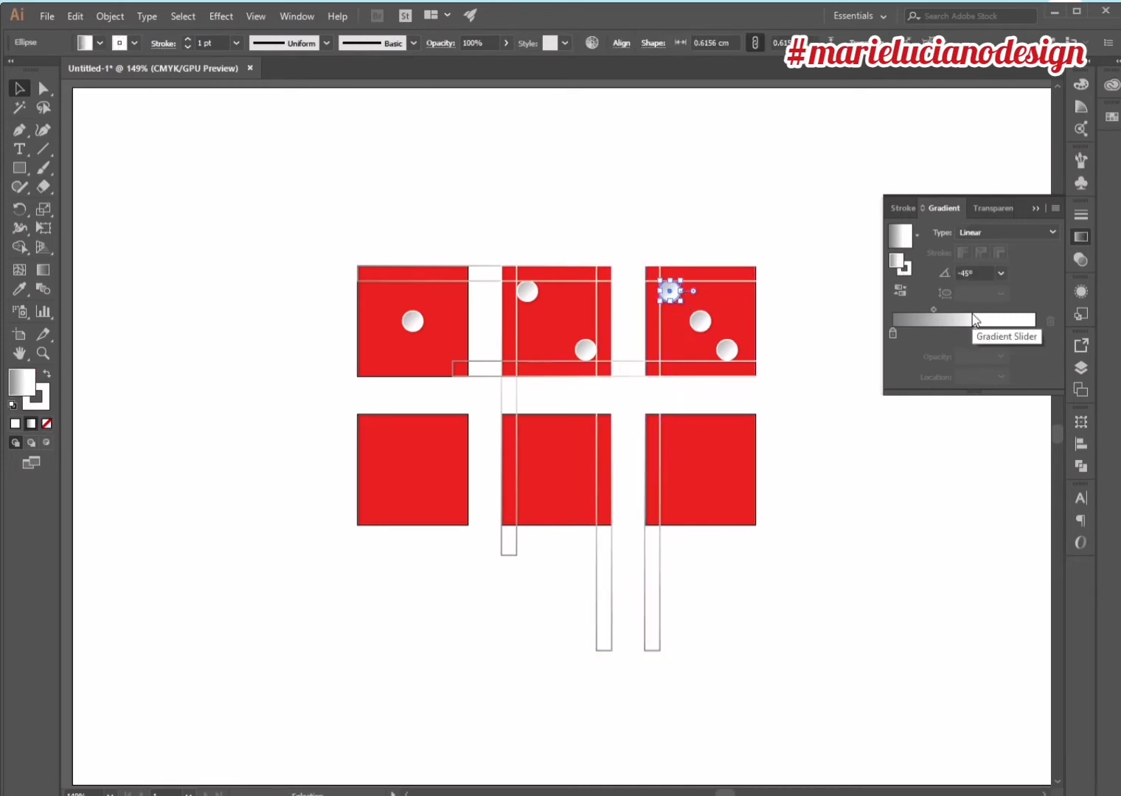
{"action": "left_click", "coordinate": [810, 547]}
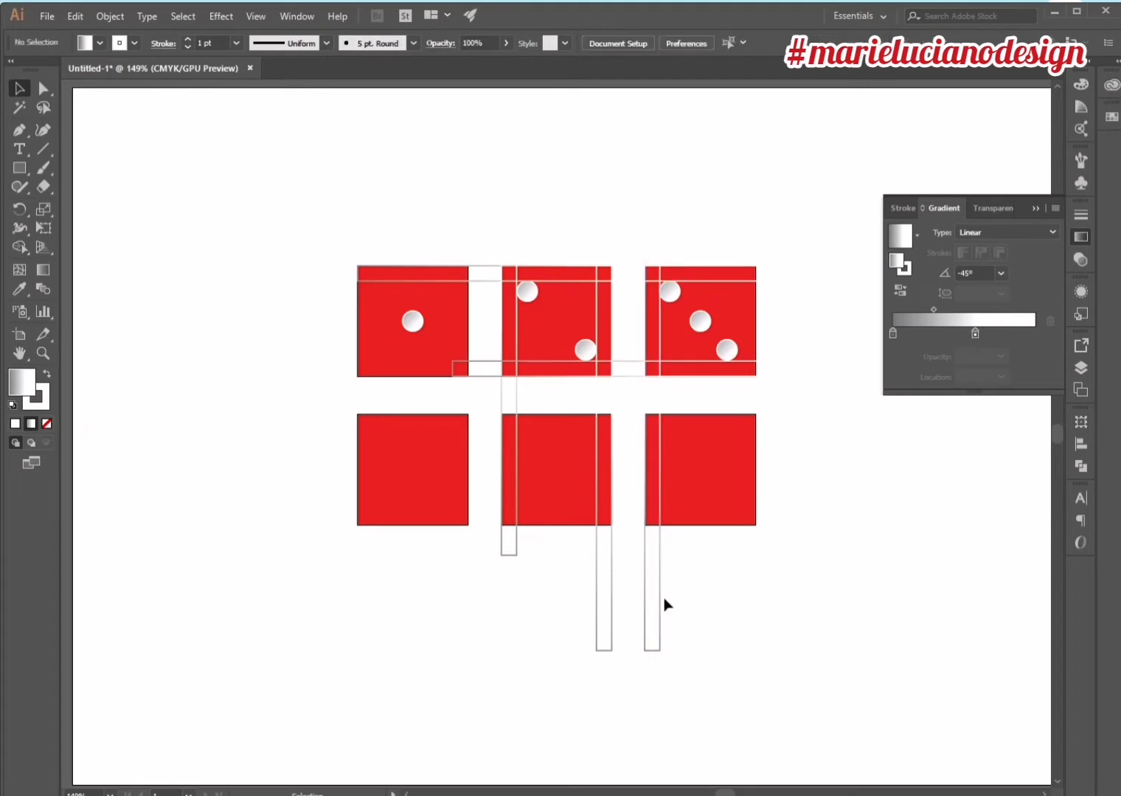
- Copy the vertical guide to the third square's right edge and nudge the lower-right dot against it
{"action": "left_click_drag", "start_coordinate": [657, 618], "coordinate": [756, 623]}
{"action": "left_click", "coordinate": [722, 347]}
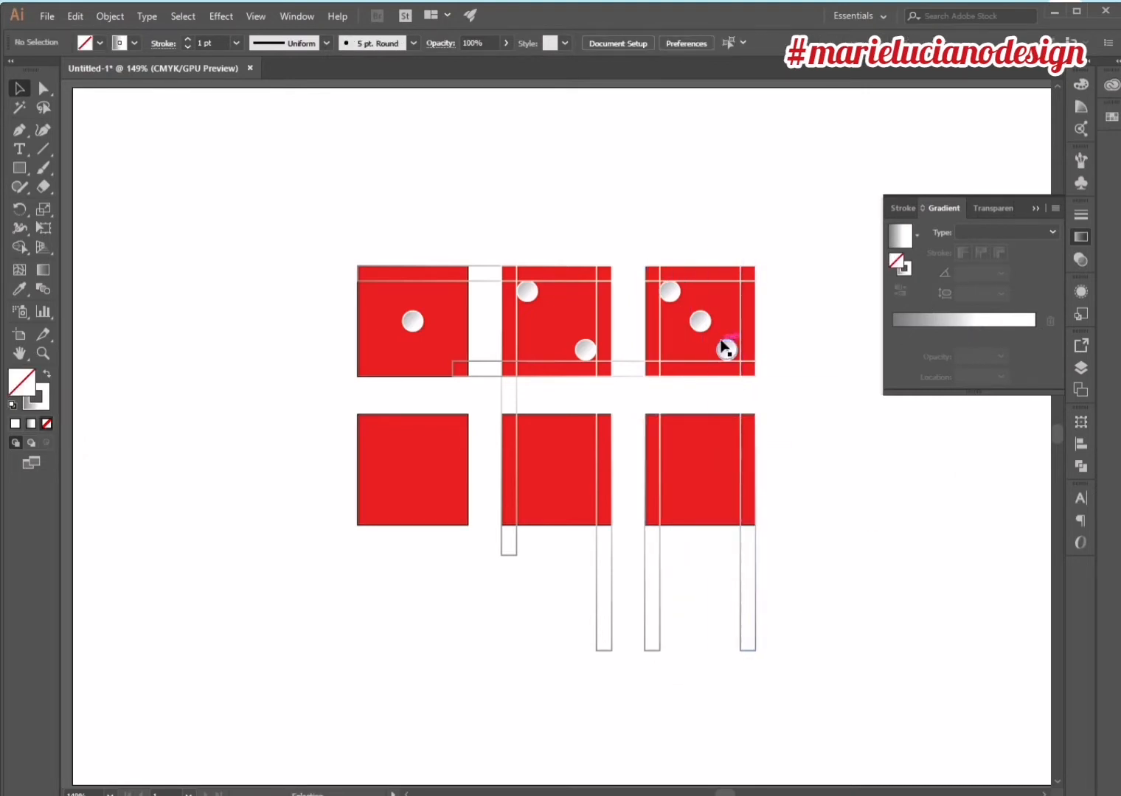
{"action": "left_click", "coordinate": [825, 419]}
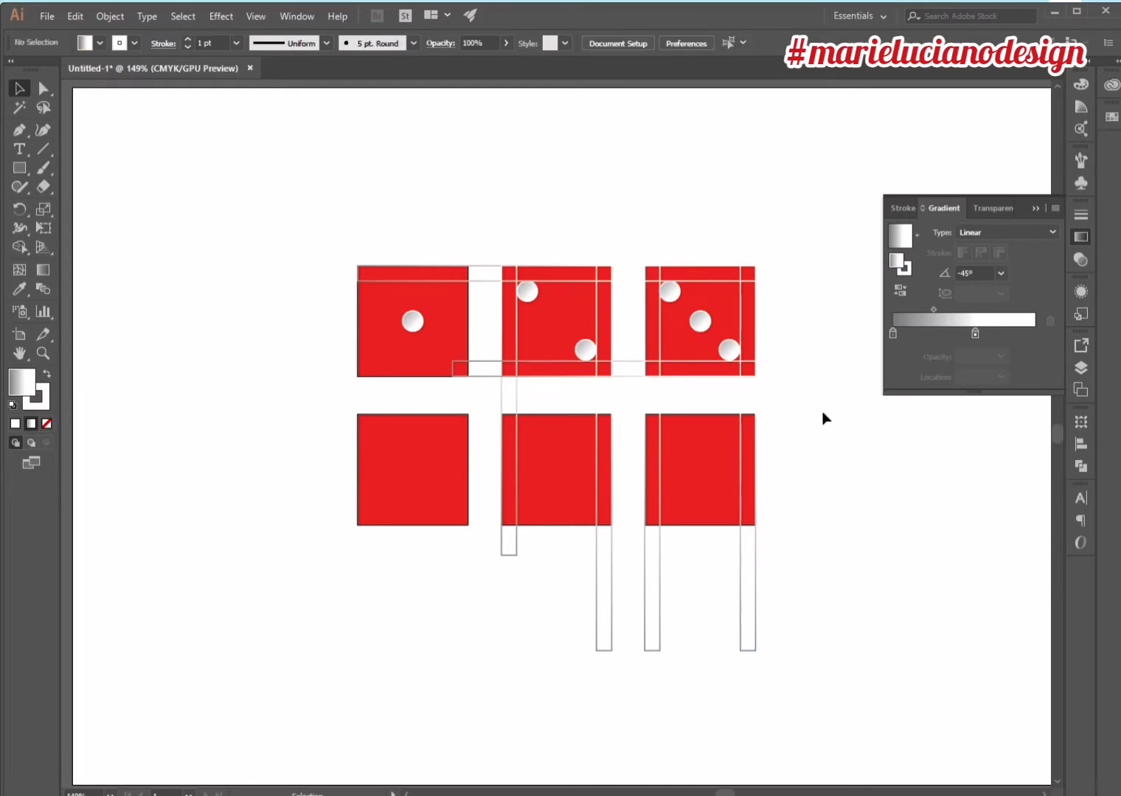
- Fine-tune the positions of the upper-left and centre dots in the third upper square
{"action": "left_click", "coordinate": [668, 292]}
{"action": "left_click", "coordinate": [838, 474]}
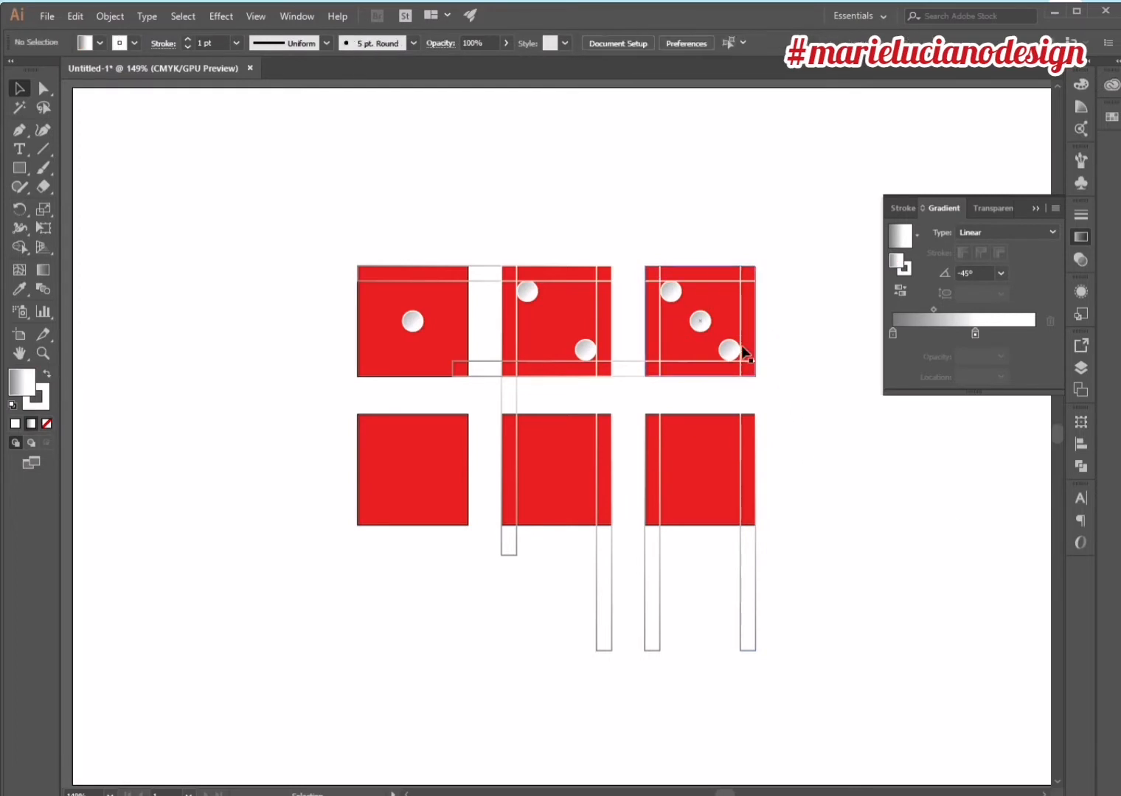
{"action": "left_click_drag", "start_coordinate": [699, 321], "coordinate": [700, 322]}
{"action": "left_click", "coordinate": [861, 544]}
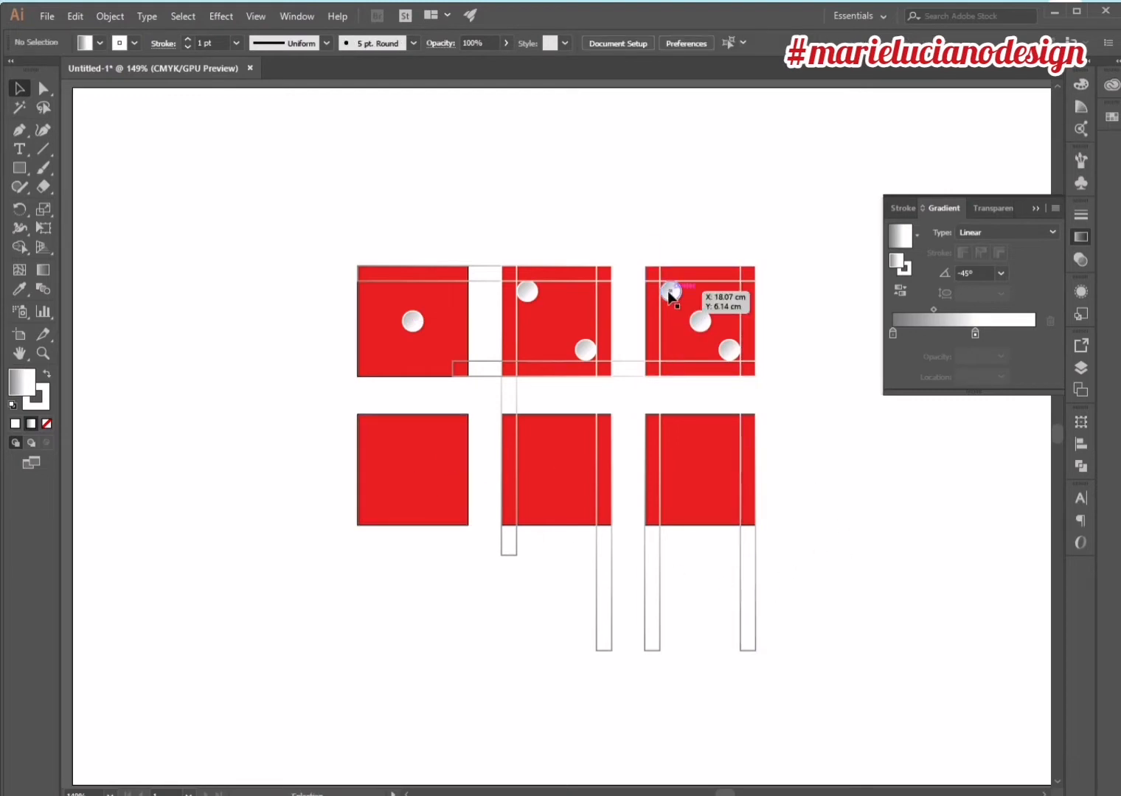
- Copy the two-dot face's dots and guide rectangles onto the lower-left square and nudge them to line up with its edges
{"action": "left_click", "coordinate": [585, 352]}
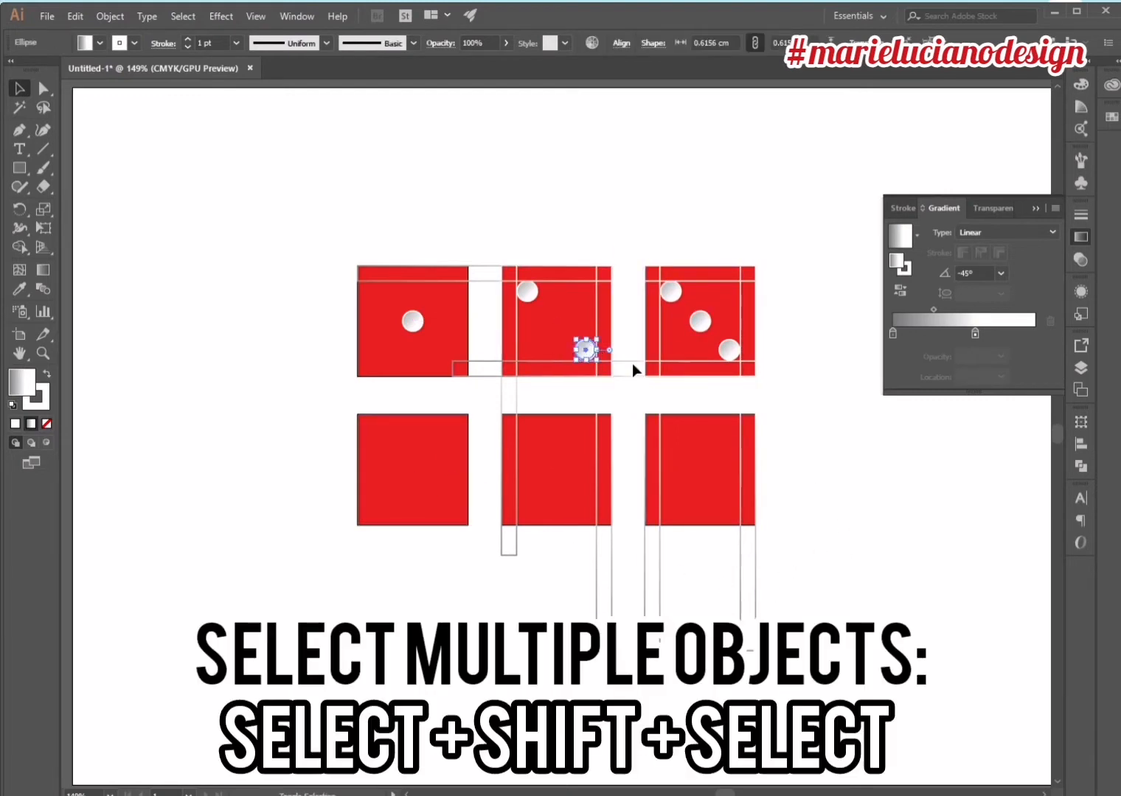
{"action": "left_click_drag", "start_coordinate": [490, 260], "coordinate": [490, 405]}
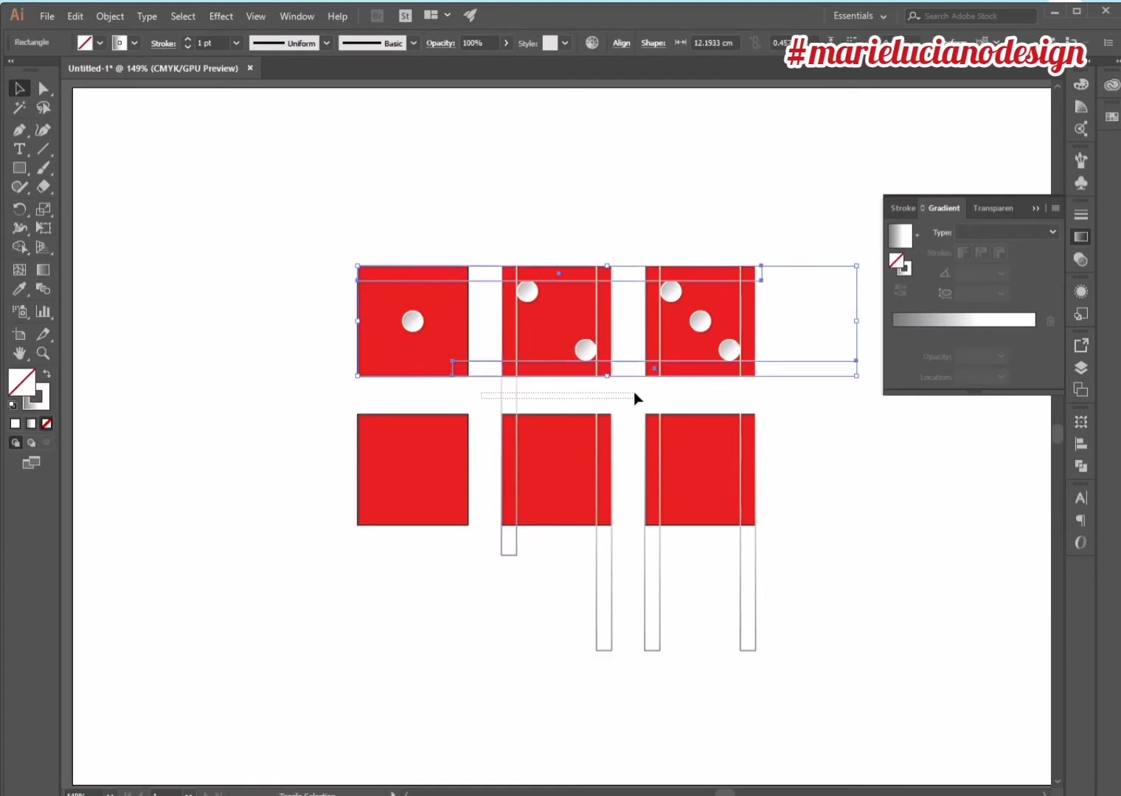
{"action": "left_click_drag", "start_coordinate": [634, 393], "coordinate": [636, 393]}
{"action": "left_click", "coordinate": [583, 351], "text": "shift"}
{"action": "left_click", "coordinate": [526, 290], "text": "shift"}
{"action": "left_click_drag", "start_coordinate": [516, 240], "coordinate": [373, 391]}
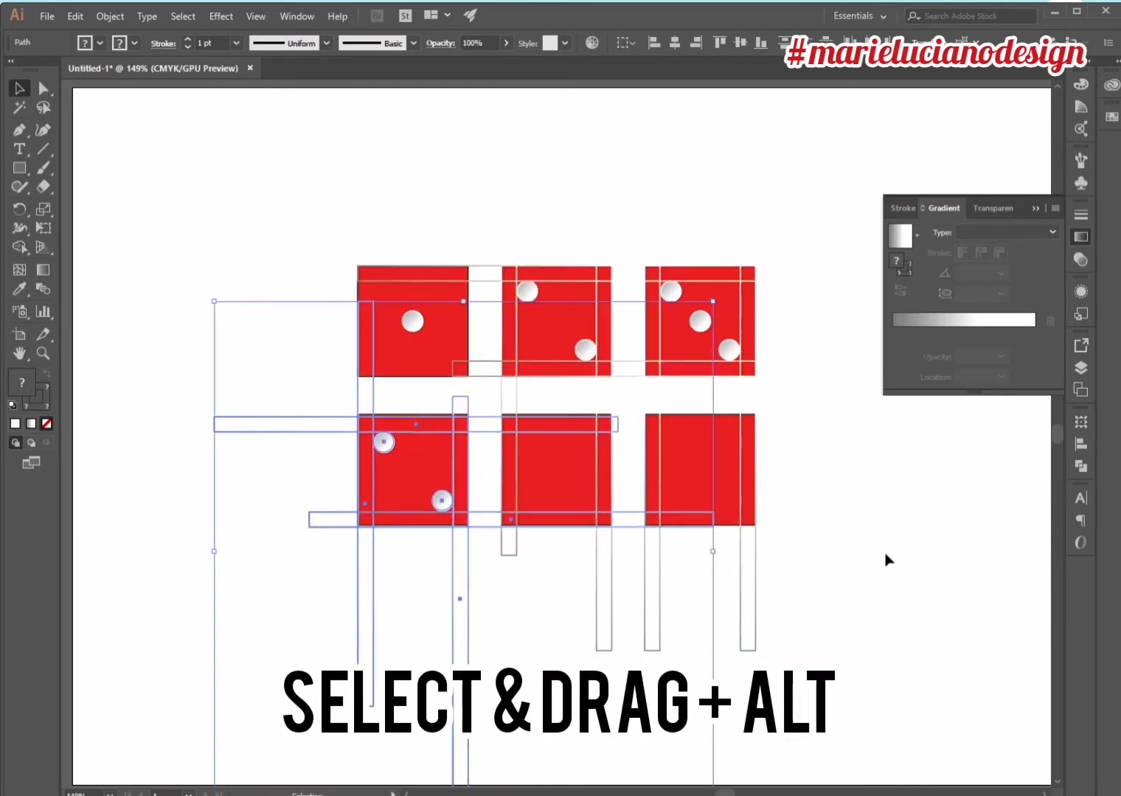
{"action": "key", "text": "Up"}
{"action": "key", "text": "Up"}
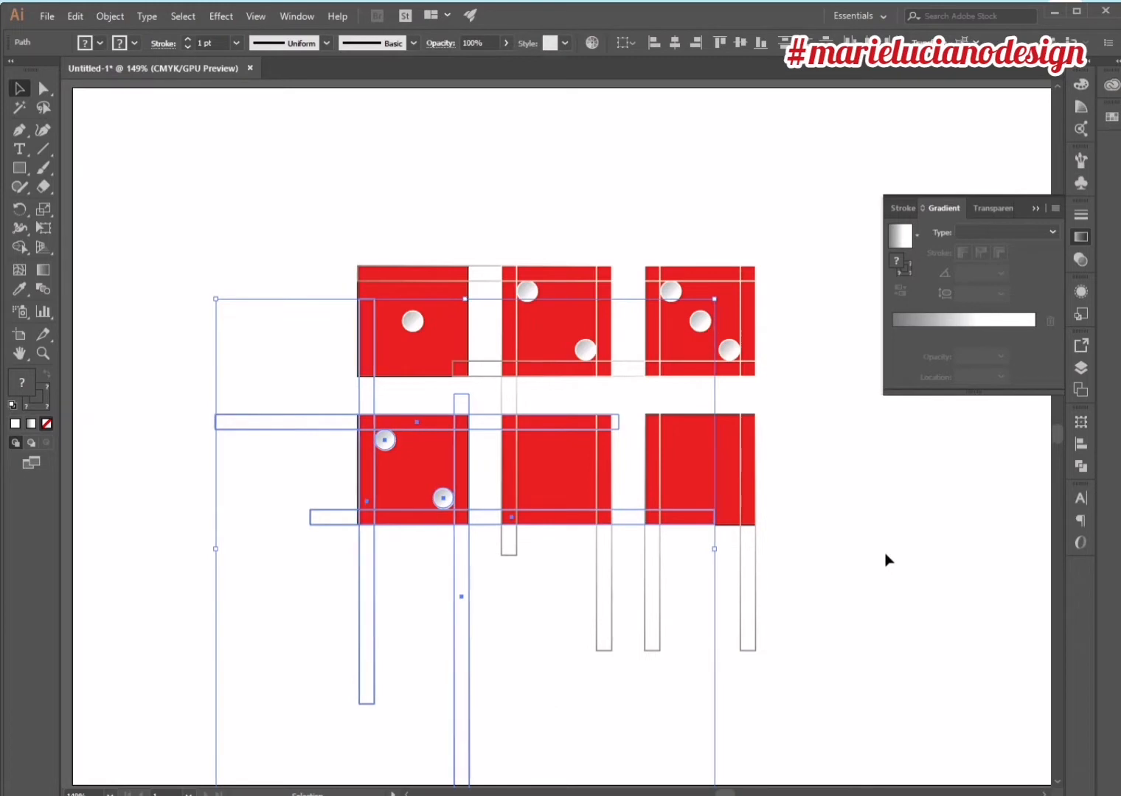
{"action": "left_click", "coordinate": [567, 713]}
- Reflect a copy of the lower-left square's two dots across the vertical axis to form a four-dot face
{"action": "left_click", "coordinate": [382, 439]}
{"action": "left_click", "coordinate": [441, 499], "text": "shift"}
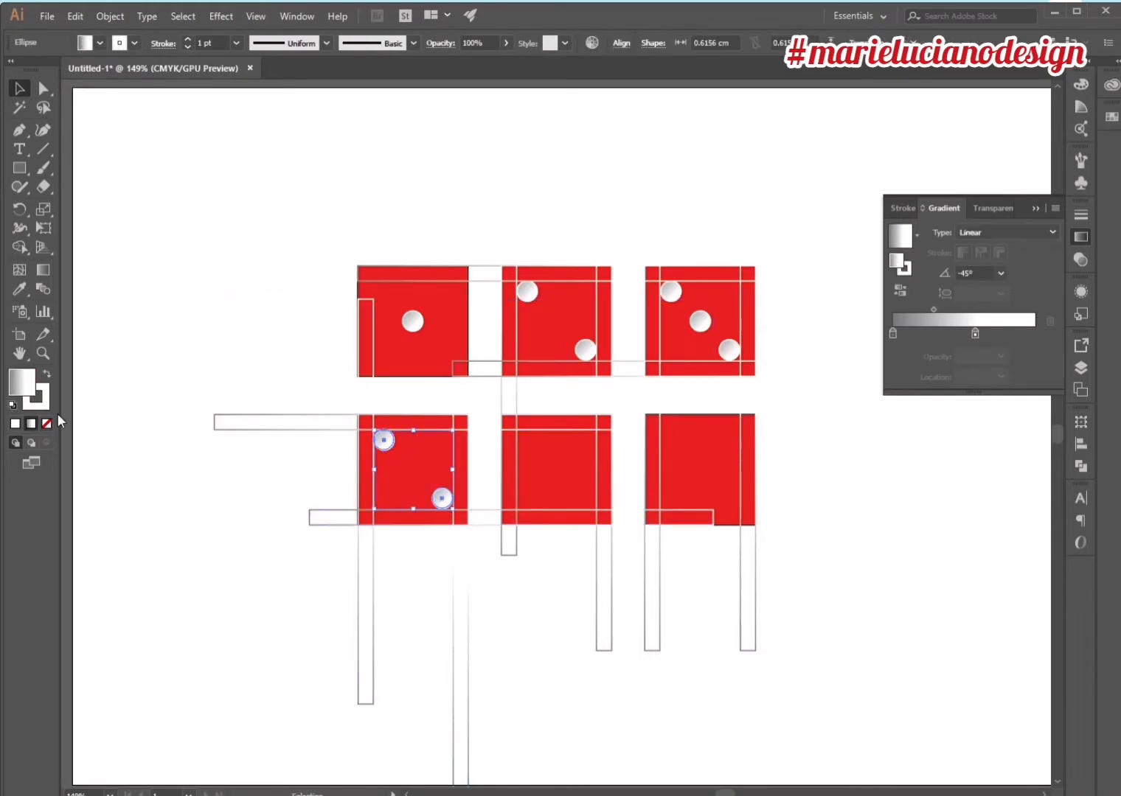
{"action": "left_click_drag", "start_coordinate": [25, 207], "coordinate": [35, 224]}
{"action": "double_click", "coordinate": [26, 213]}
{"action": "left_click", "coordinate": [880, 479]}
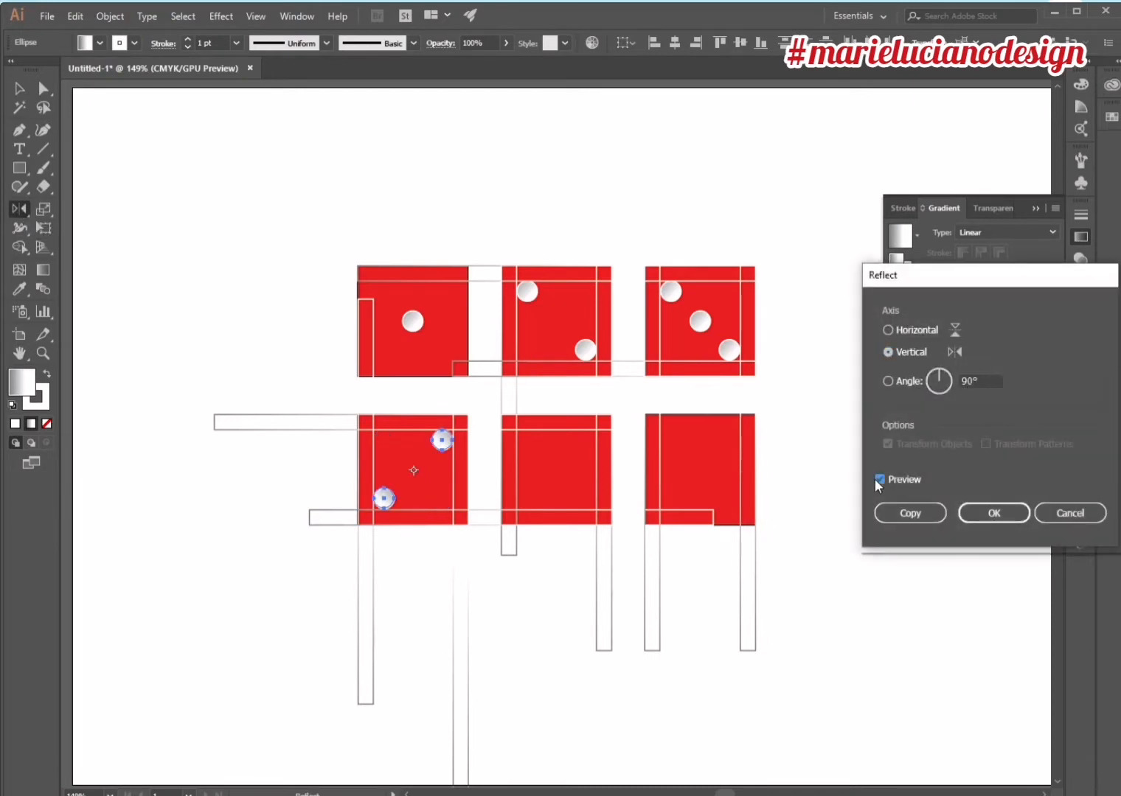
{"action": "left_click", "coordinate": [911, 514]}
{"action": "left_click", "coordinate": [19, 88]}
{"action": "left_click", "coordinate": [374, 210]}
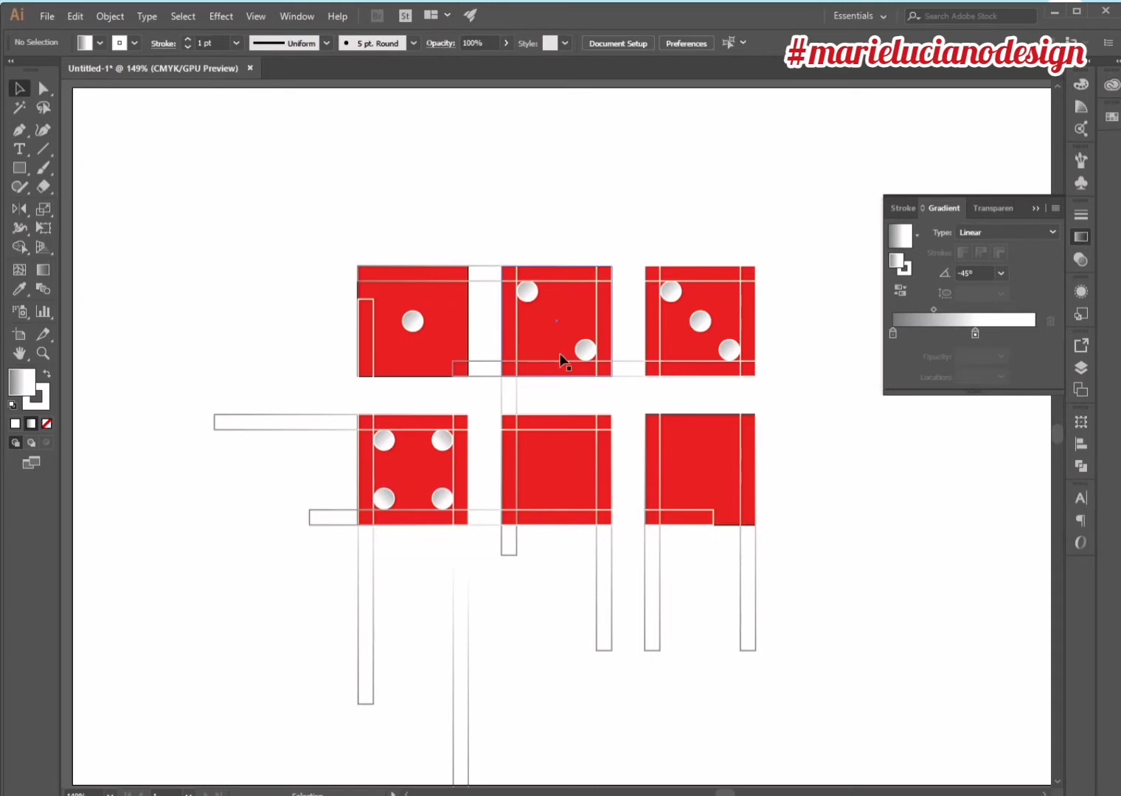
- Copy the four dots onto the lower middle square and add a centre dot copied from the one-dot face
{"action": "left_click_drag", "start_coordinate": [383, 444], "coordinate": [440, 453]}
{"action": "left_click", "coordinate": [439, 449], "text": "shift"}
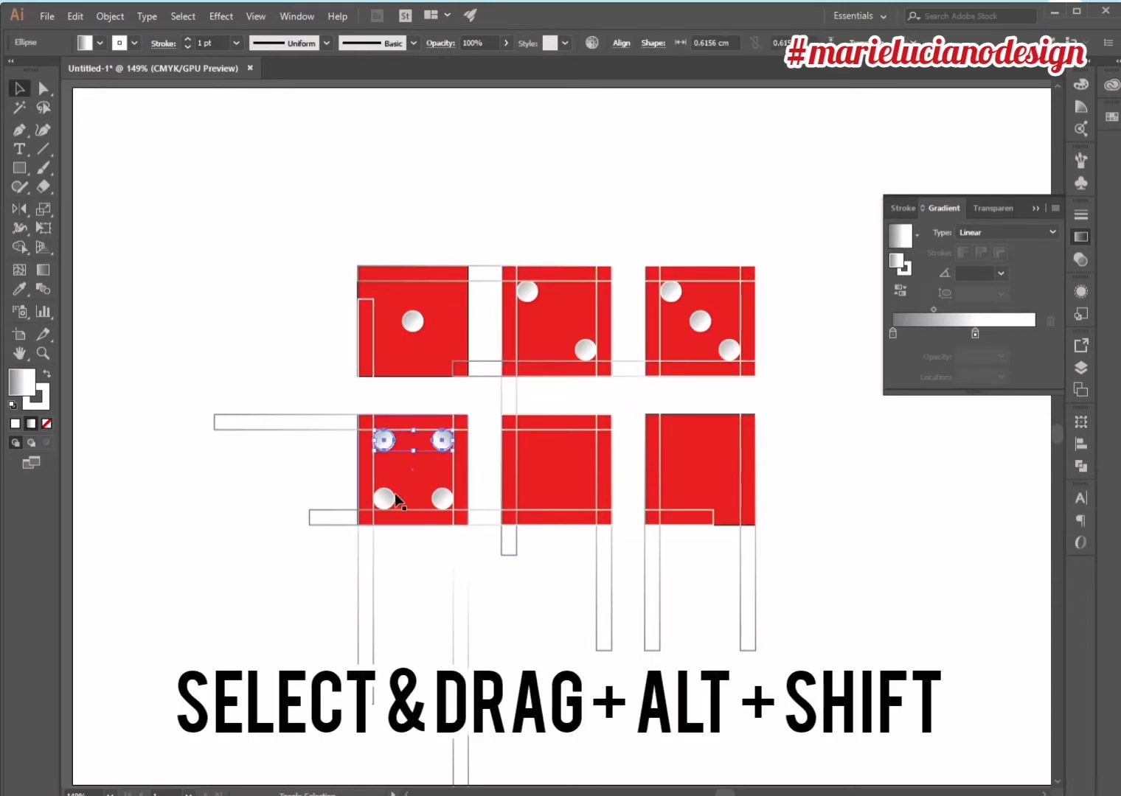
{"action": "left_click", "coordinate": [391, 501], "text": "shift"}
{"action": "left_click", "coordinate": [444, 500], "text": "shift"}
{"action": "left_click_drag", "start_coordinate": [444, 502], "coordinate": [585, 525]}
{"action": "left_click", "coordinate": [581, 564]}
{"action": "left_click_drag", "start_coordinate": [405, 330], "coordinate": [549, 478]}
{"action": "left_click", "coordinate": [562, 570]}
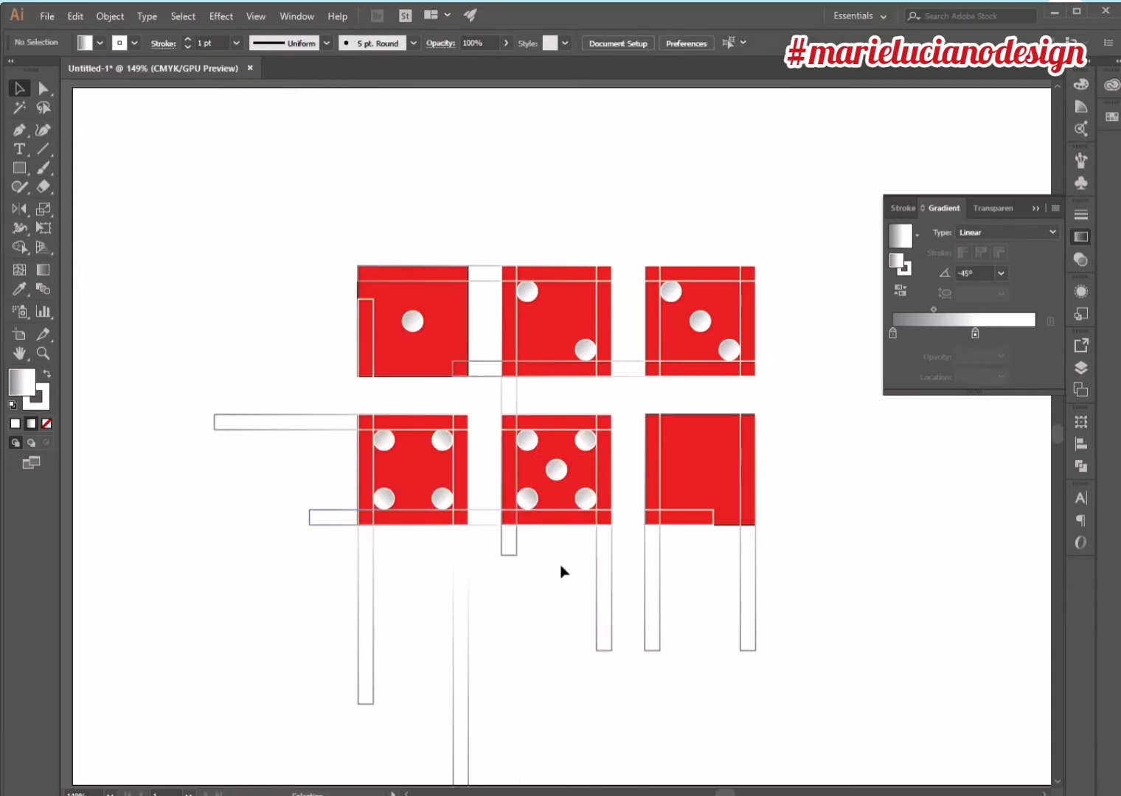
- Copy the five-dot face's two left dots and centre dot onto the lower-right square and align them to the left
{"action": "left_click", "coordinate": [441, 502]}
{"action": "left_click", "coordinate": [526, 498]}
{"action": "left_click", "coordinate": [526, 440], "text": "shift"}
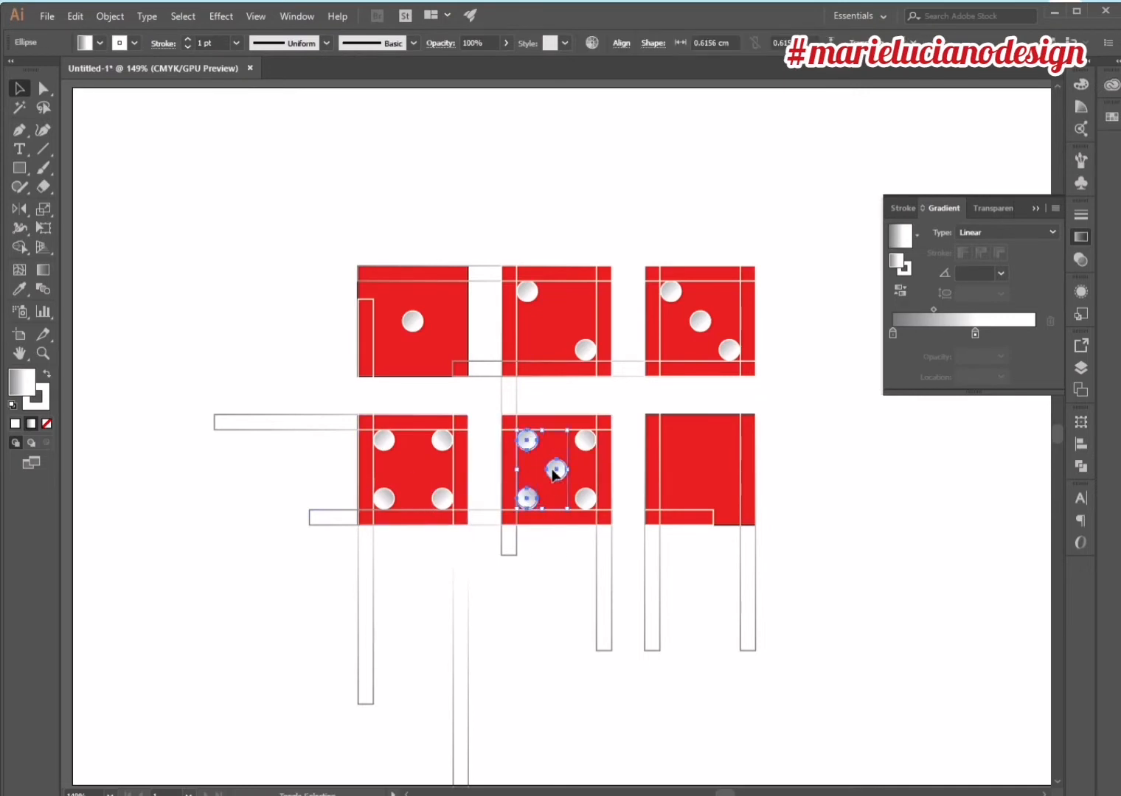
{"action": "left_click", "coordinate": [556, 470], "text": "shift"}
{"action": "left_click_drag", "start_coordinate": [556, 475], "coordinate": [698, 475]}
{"action": "left_click", "coordinate": [1081, 445]}
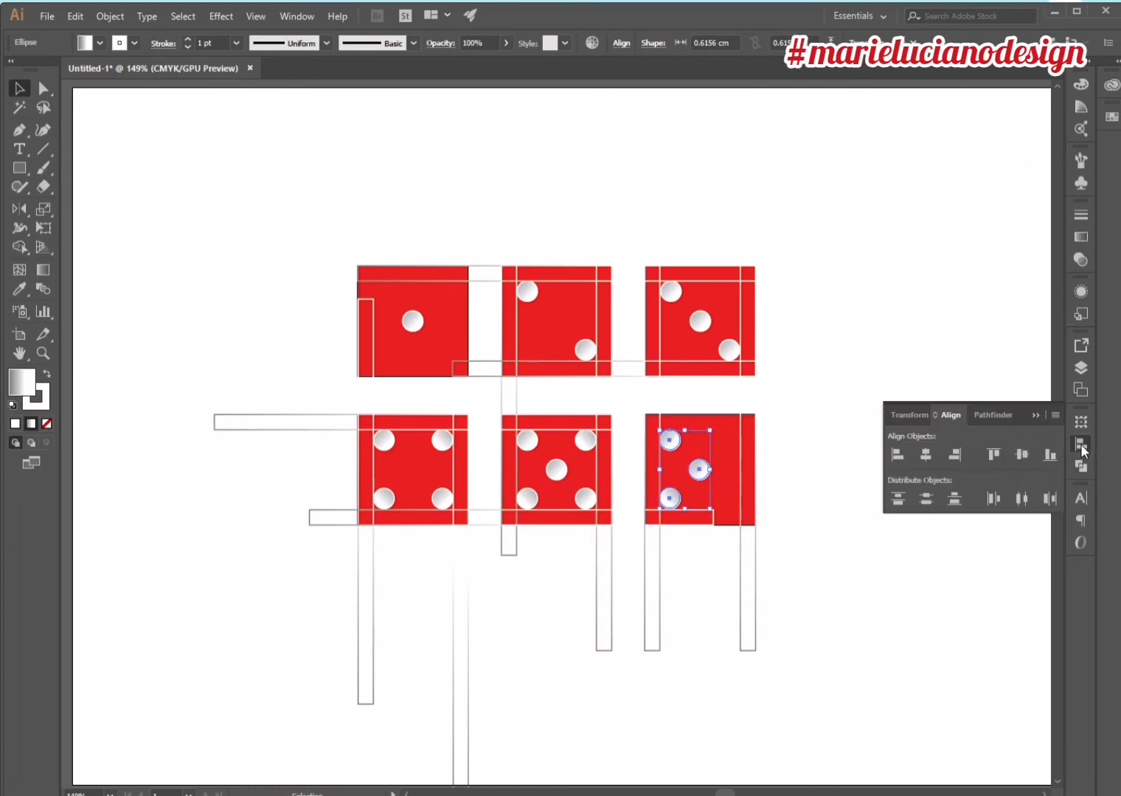
{"action": "left_click", "coordinate": [899, 456]}
{"action": "left_click", "coordinate": [811, 523]}
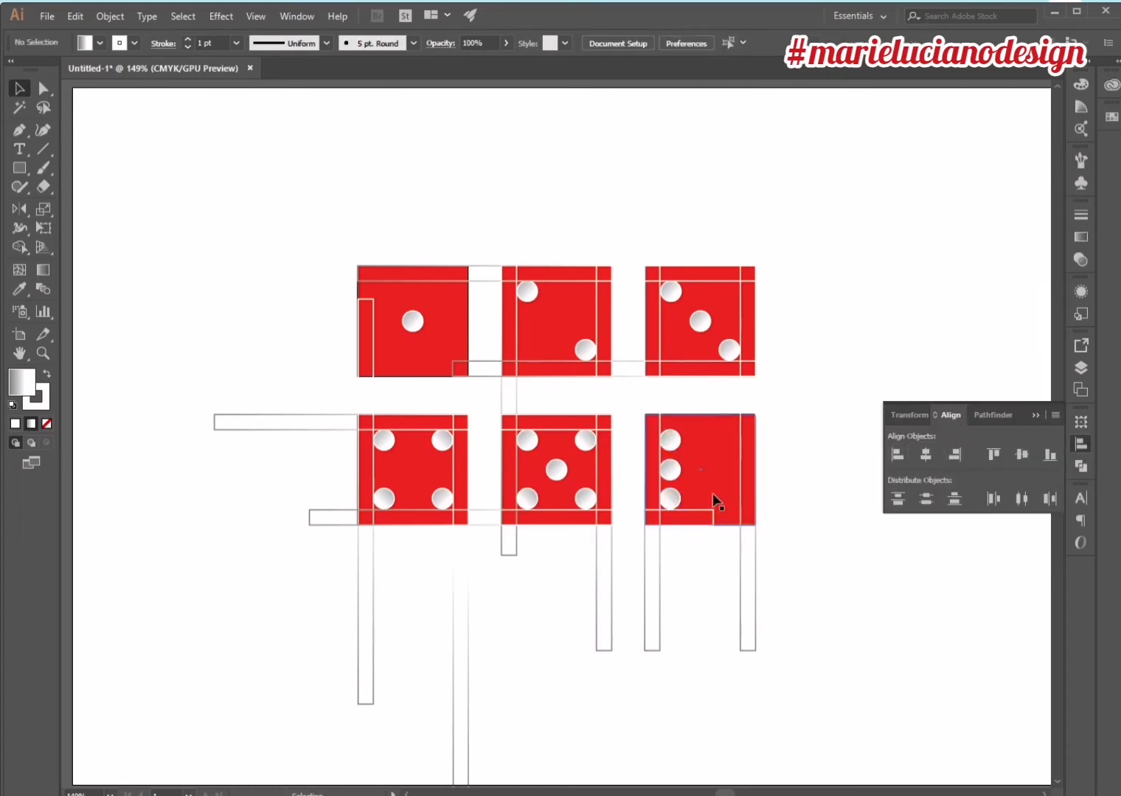
- Copy the column of three dots to the opposite side of the lower-right square to complete the six-dot face
{"action": "left_click", "coordinate": [669, 440]}
{"action": "left_click", "coordinate": [668, 470], "text": "shift"}
{"action": "left_click", "coordinate": [670, 499], "text": "shift"}
{"action": "left_click_drag", "start_coordinate": [670, 499], "coordinate": [729, 499]}
{"action": "left_click", "coordinate": [836, 563]}
- Delete all the vertical and horizontal guide rectangles around the dice faces
{"action": "left_click_drag", "start_coordinate": [643, 663], "coordinate": [293, 670]}
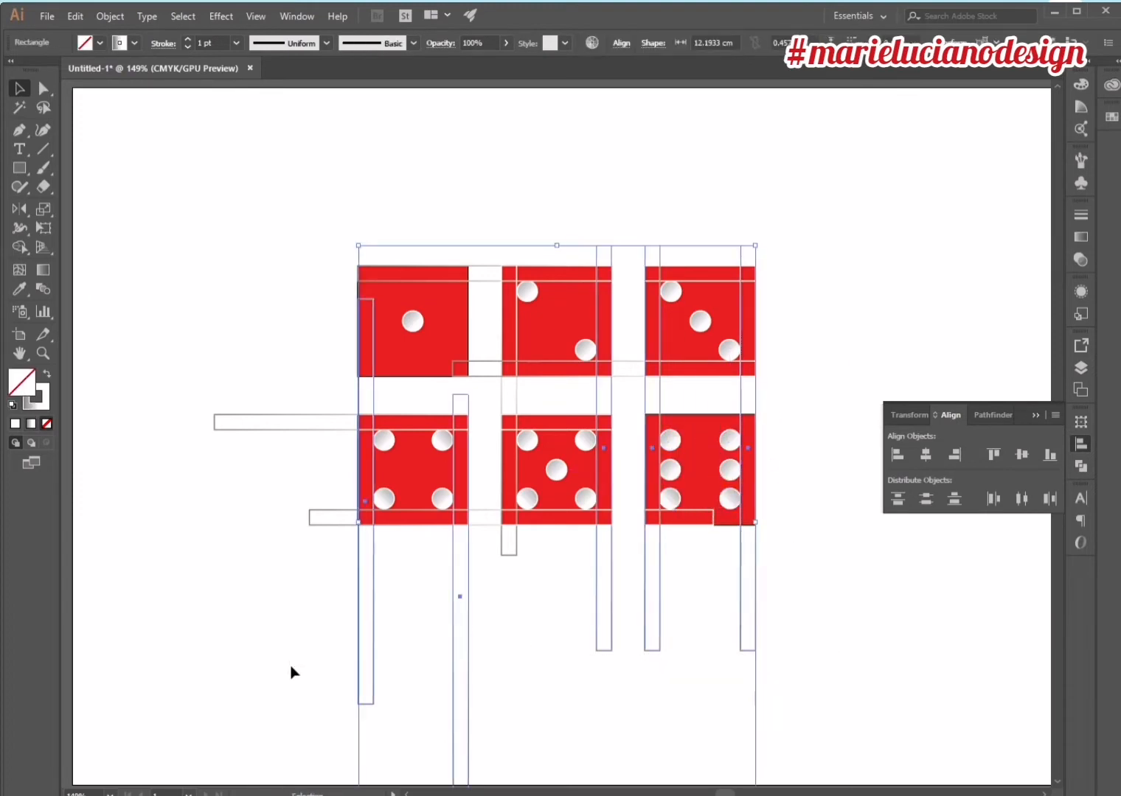
{"action": "key", "text": "Delete"}
{"action": "left_click_drag", "start_coordinate": [242, 333], "coordinate": [339, 580]}
{"action": "key", "text": "Delete"}
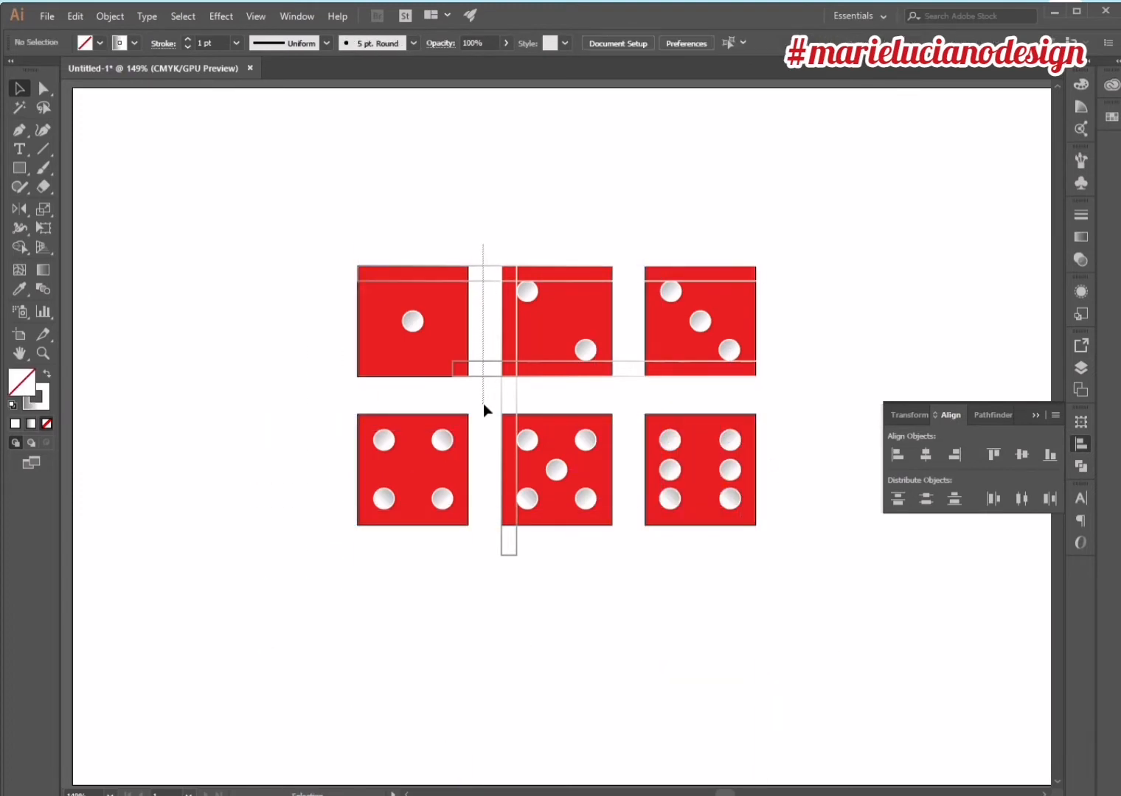
{"action": "left_click_drag", "start_coordinate": [483, 398], "coordinate": [579, 406]}
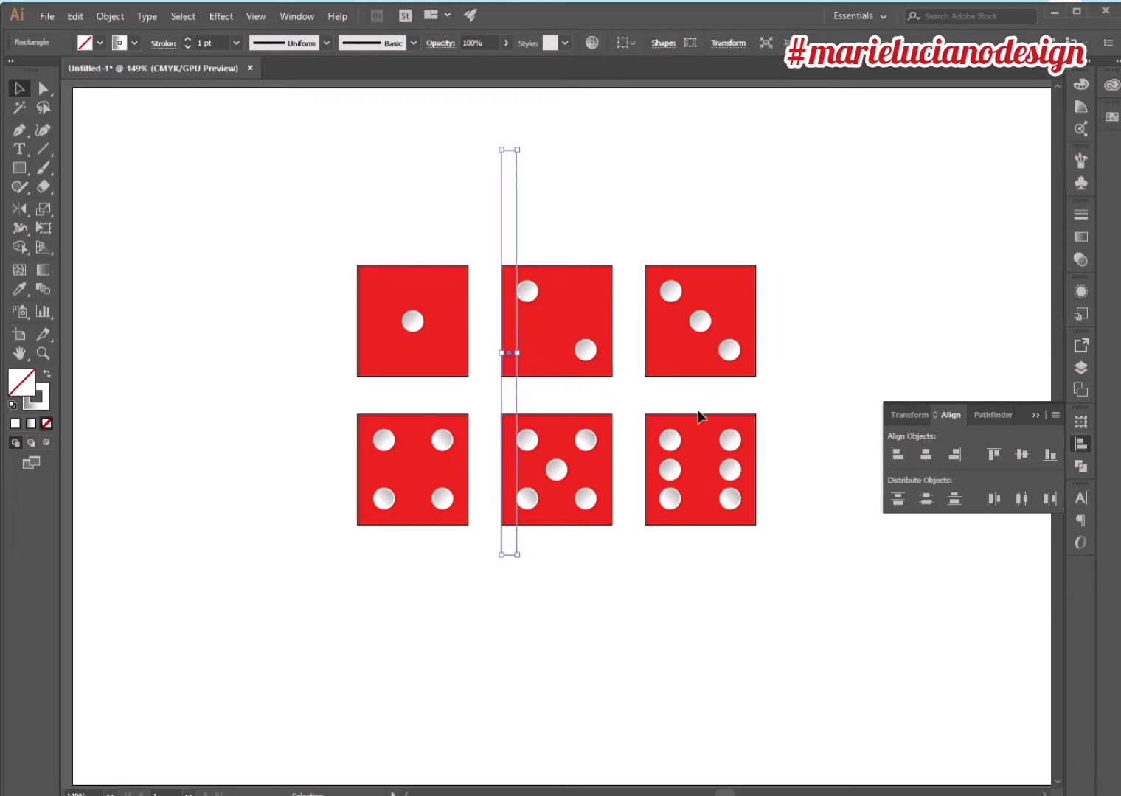
{"action": "key", "text": "Delete"}
{"action": "left_click", "coordinate": [1035, 415]}
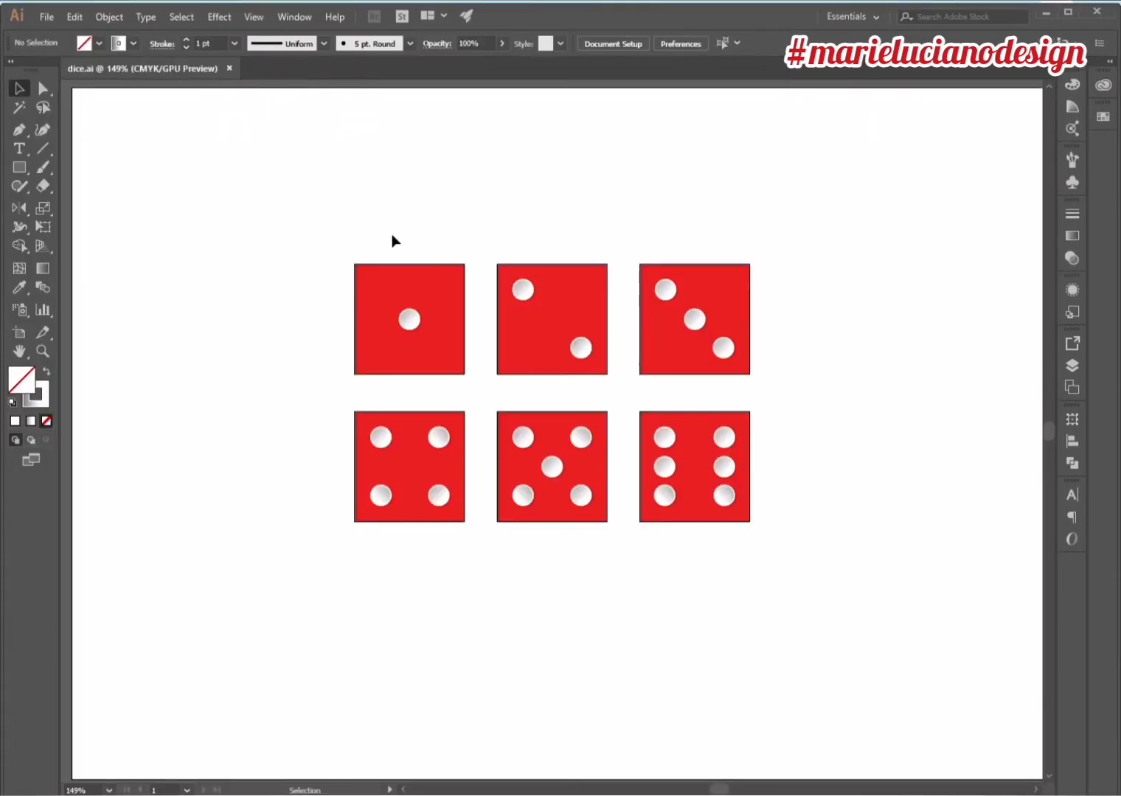
- Move all six dice faces together off the artboard to the empty area on its right
{"action": "left_click", "coordinate": [43, 351]}
{"action": "left_click", "coordinate": [444, 563], "text": "alt"}
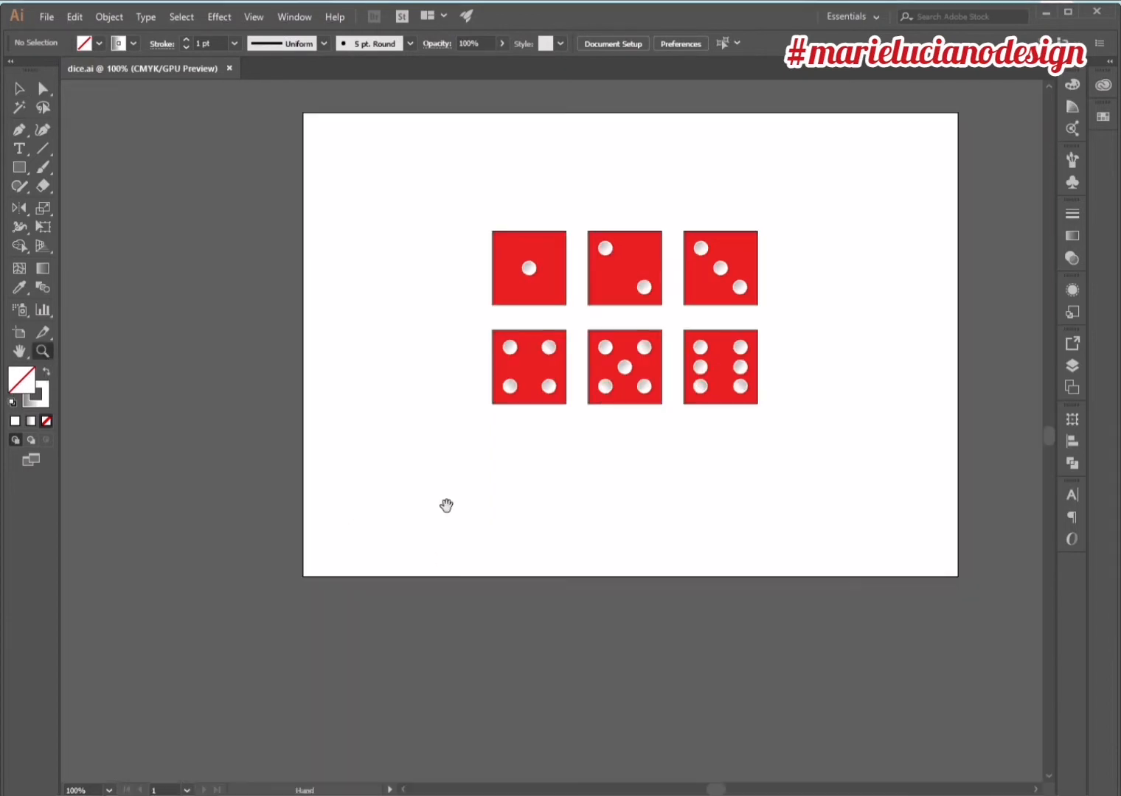
{"action": "left_click_drag", "start_coordinate": [445, 505], "coordinate": [338, 591]}
{"action": "left_click", "coordinate": [20, 89]}
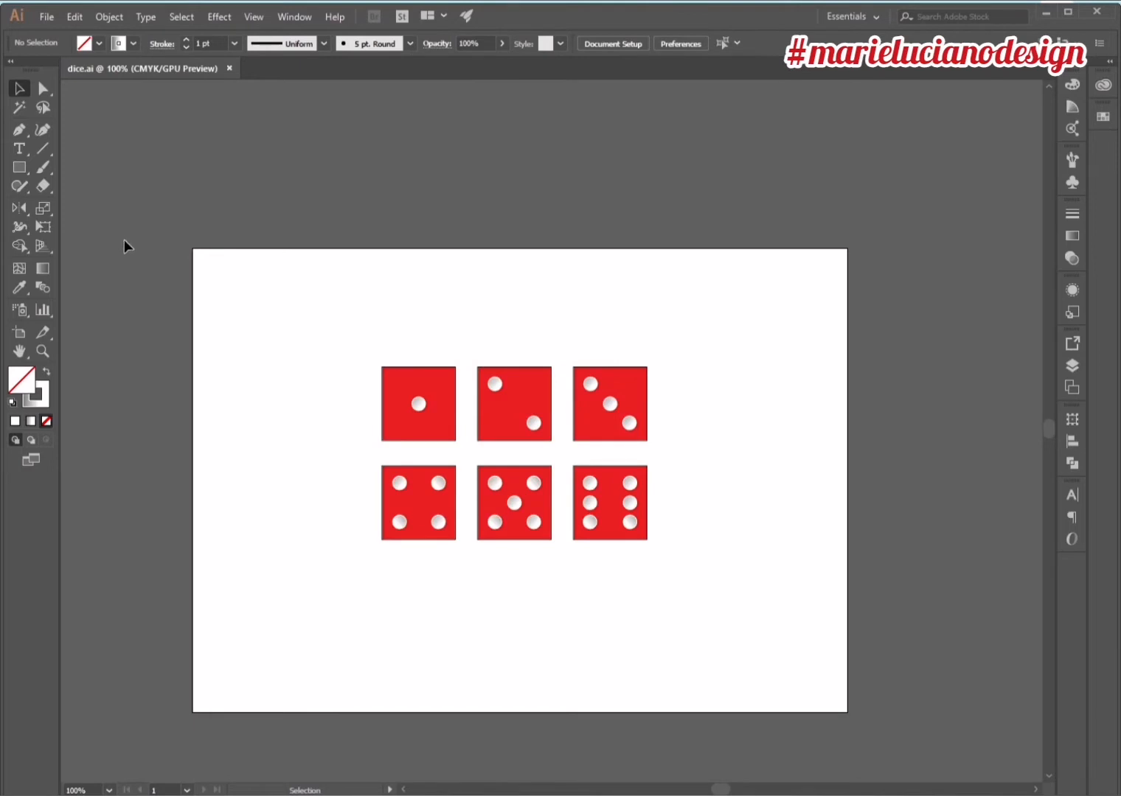
{"action": "left_click_drag", "start_coordinate": [349, 331], "coordinate": [664, 592]}
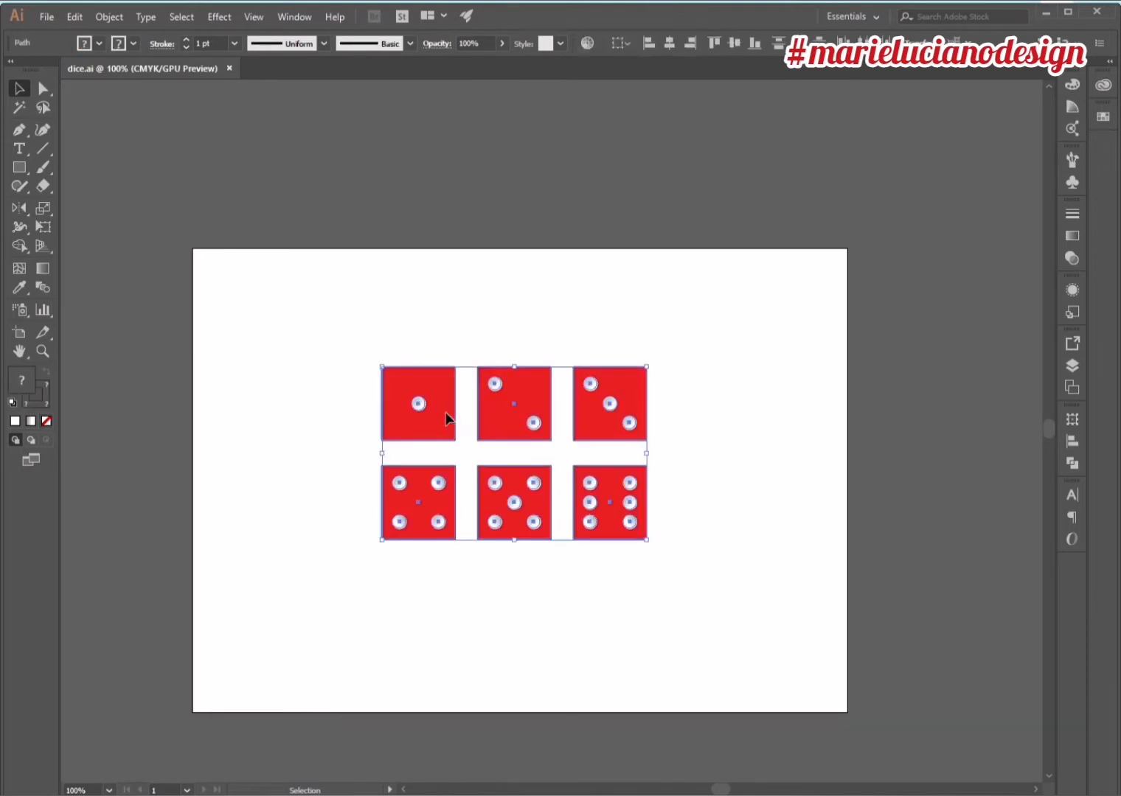
{"action": "left_click_drag", "start_coordinate": [446, 420], "coordinate": [935, 480]}
{"action": "left_click", "coordinate": [948, 639]}
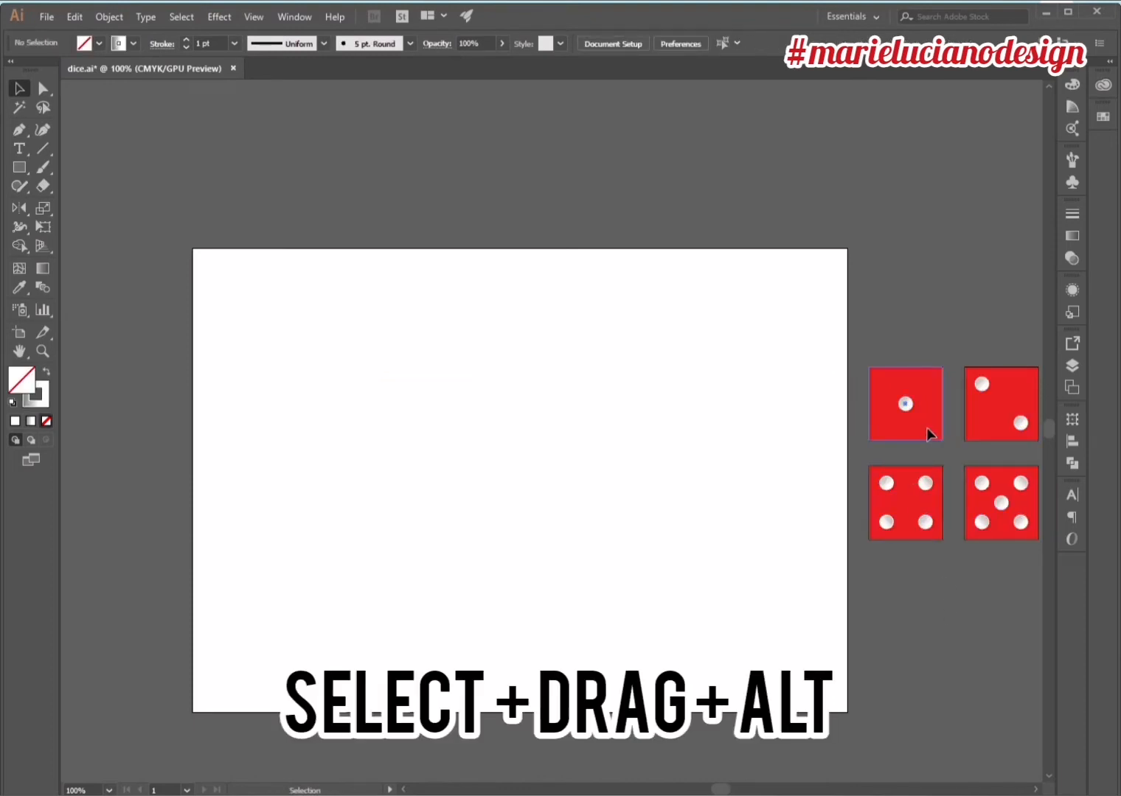
- Place a copy of the one-dot face's plain red square, without the dot, in the middle of the artboard
{"action": "left_click_drag", "start_coordinate": [927, 430], "coordinate": [525, 431]}
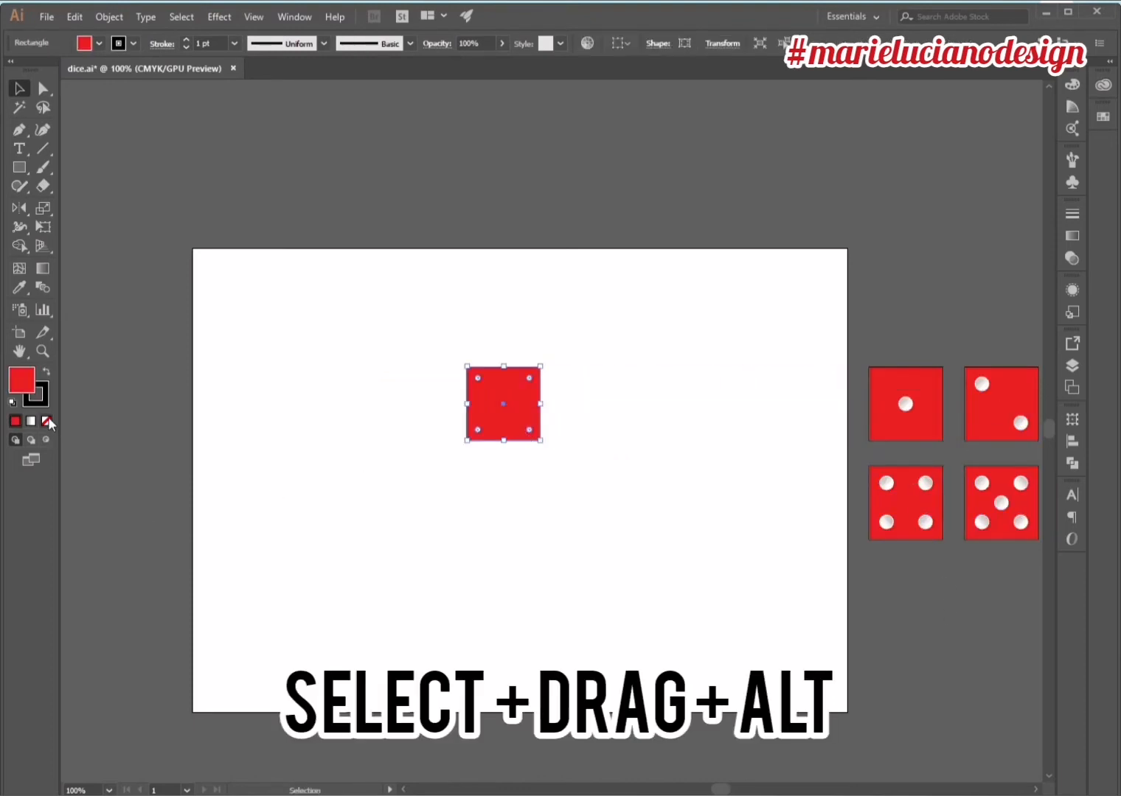
{"action": "left_click", "coordinate": [46, 355]}
{"action": "left_click", "coordinate": [503, 480]}
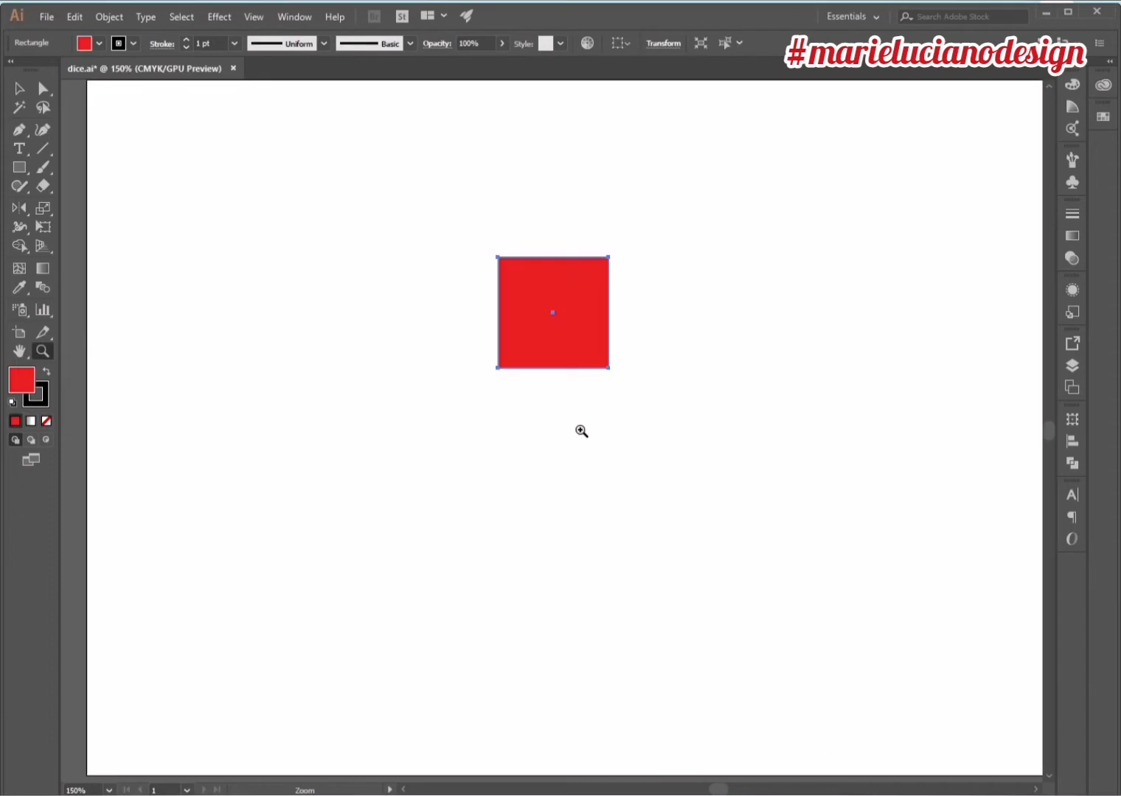
{"action": "left_click_drag", "start_coordinate": [582, 430], "coordinate": [605, 506]}
{"action": "left_click", "coordinate": [19, 89]}
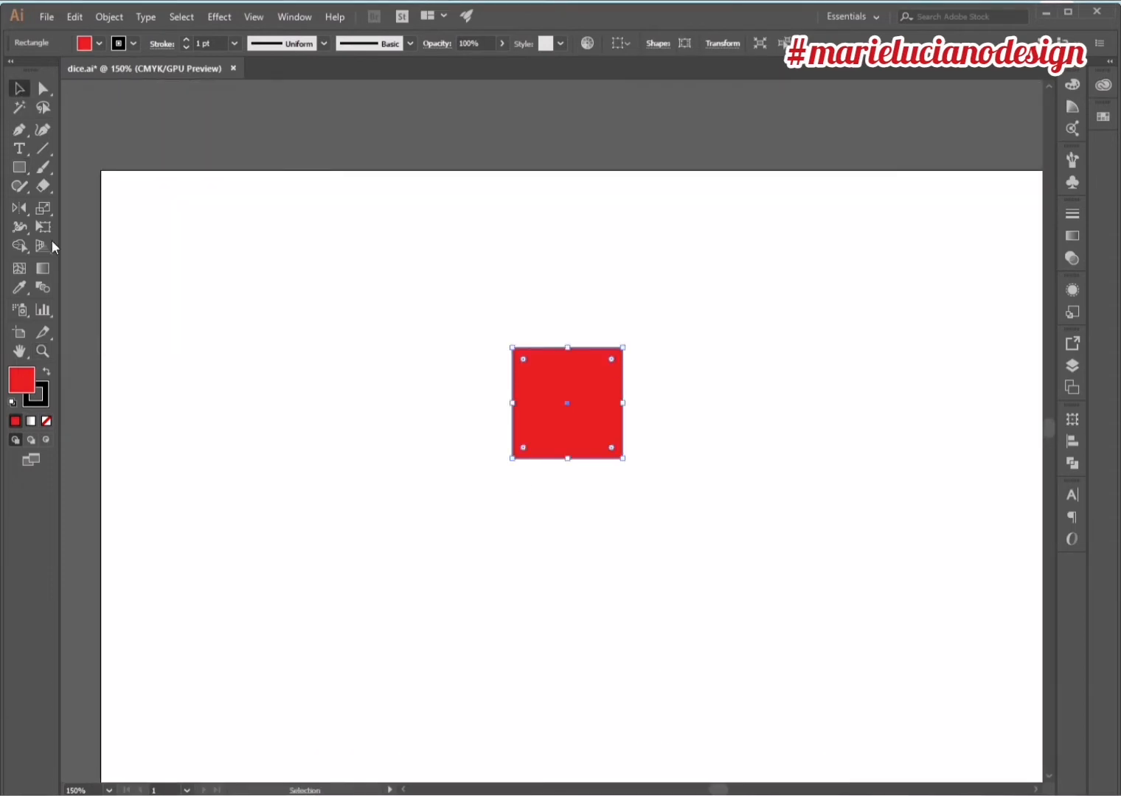
- Remove the copied square's stroke and change its fill to light grey EDEDED
{"action": "left_click", "coordinate": [46, 422]}
{"action": "double_click", "coordinate": [21, 381]}
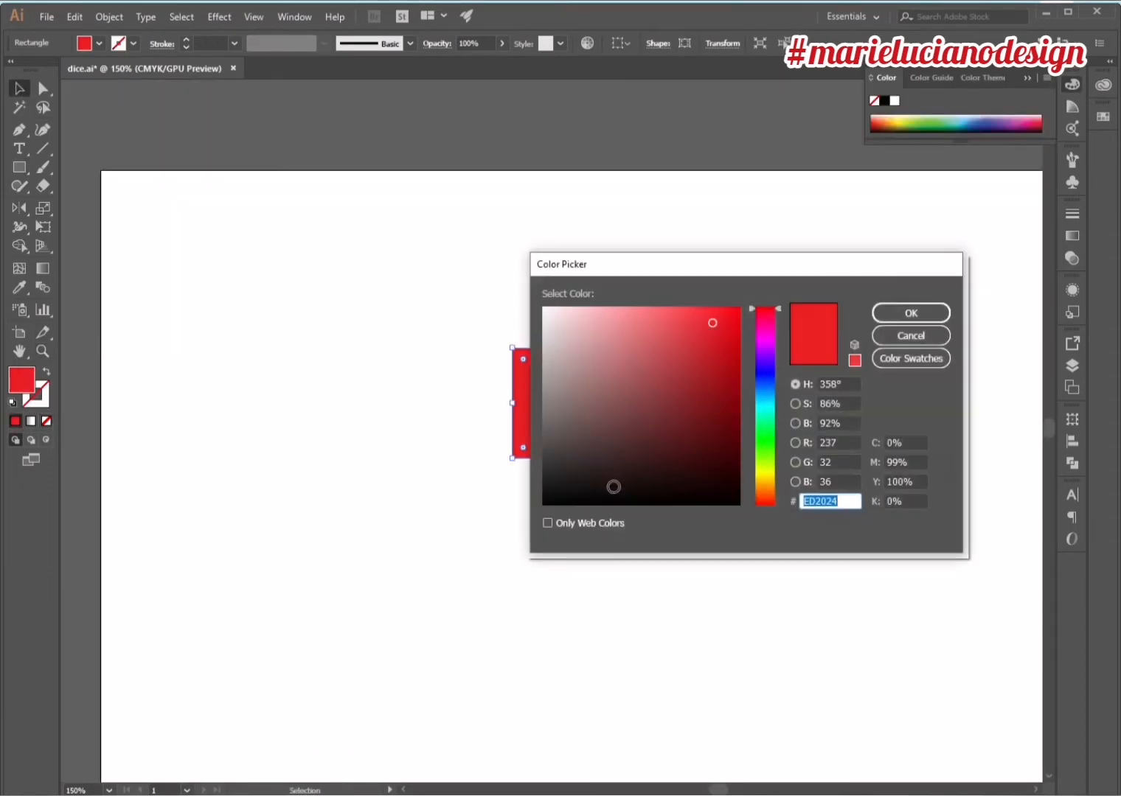
{"action": "left_click_drag", "start_coordinate": [613, 487], "coordinate": [545, 322]}
{"action": "left_click", "coordinate": [911, 313]}
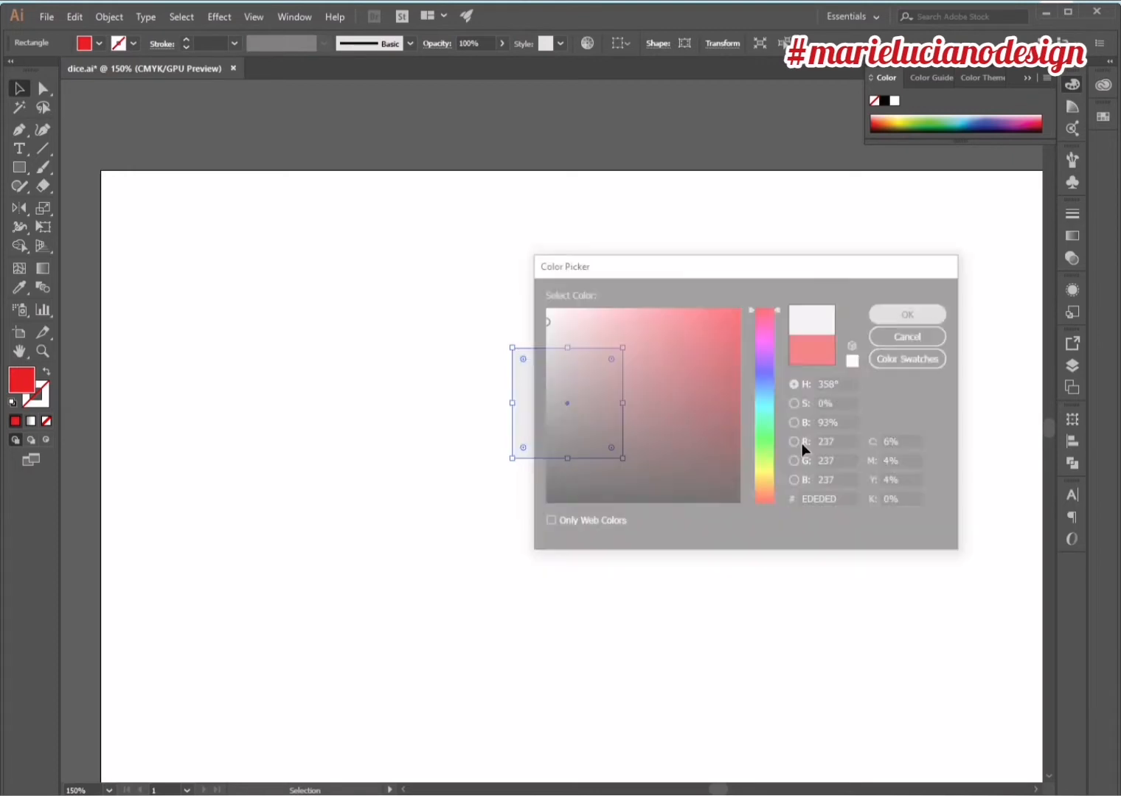
{"action": "left_click", "coordinate": [818, 567]}
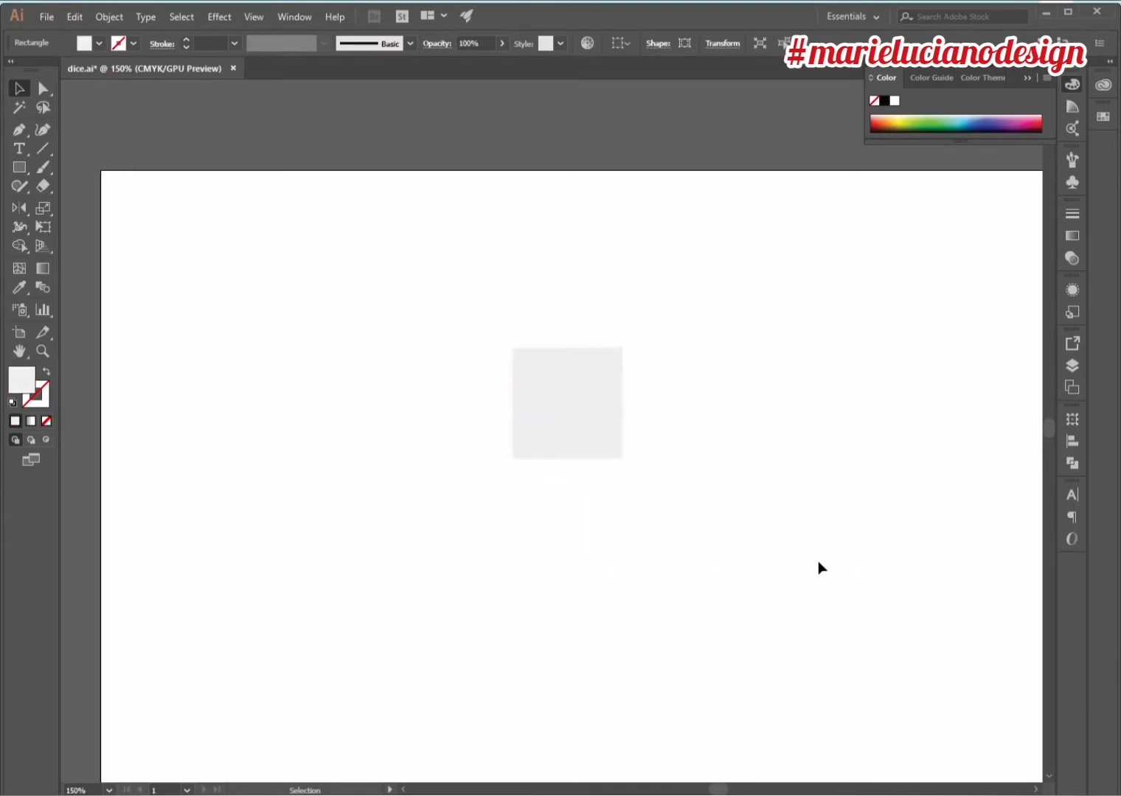
{"action": "left_click", "coordinate": [536, 402]}
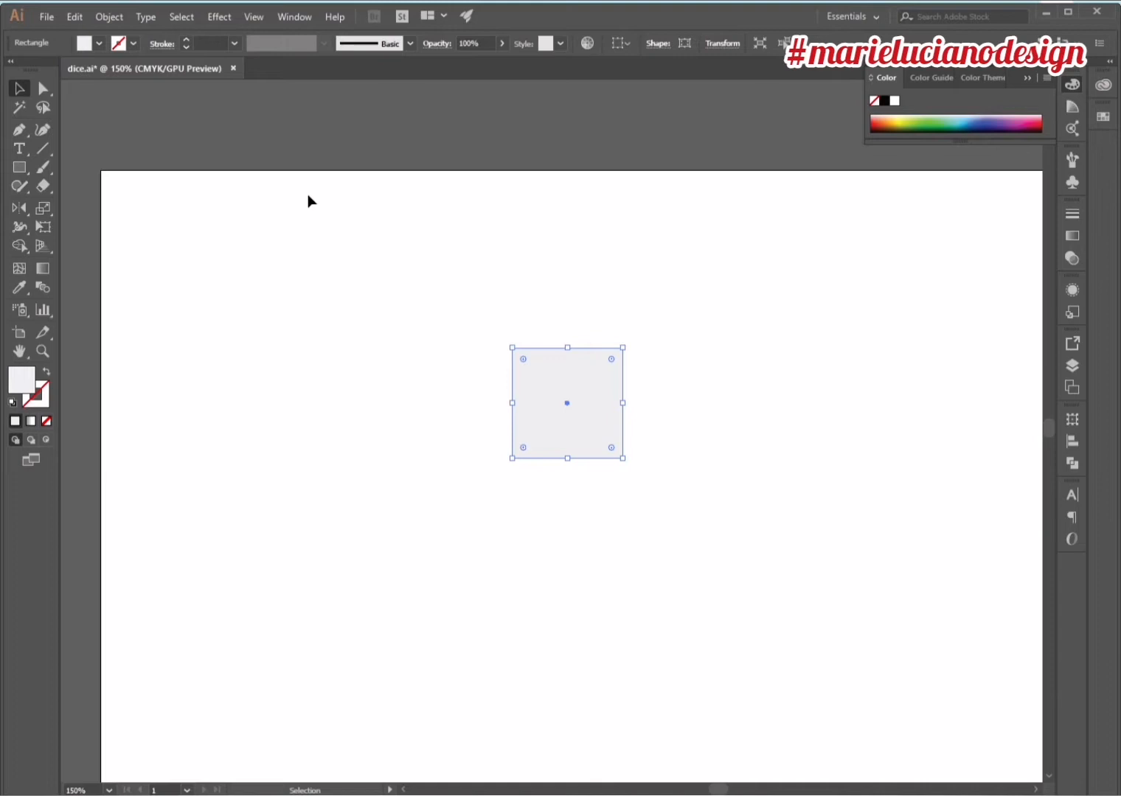
{"action": "left_click", "coordinate": [219, 17]}
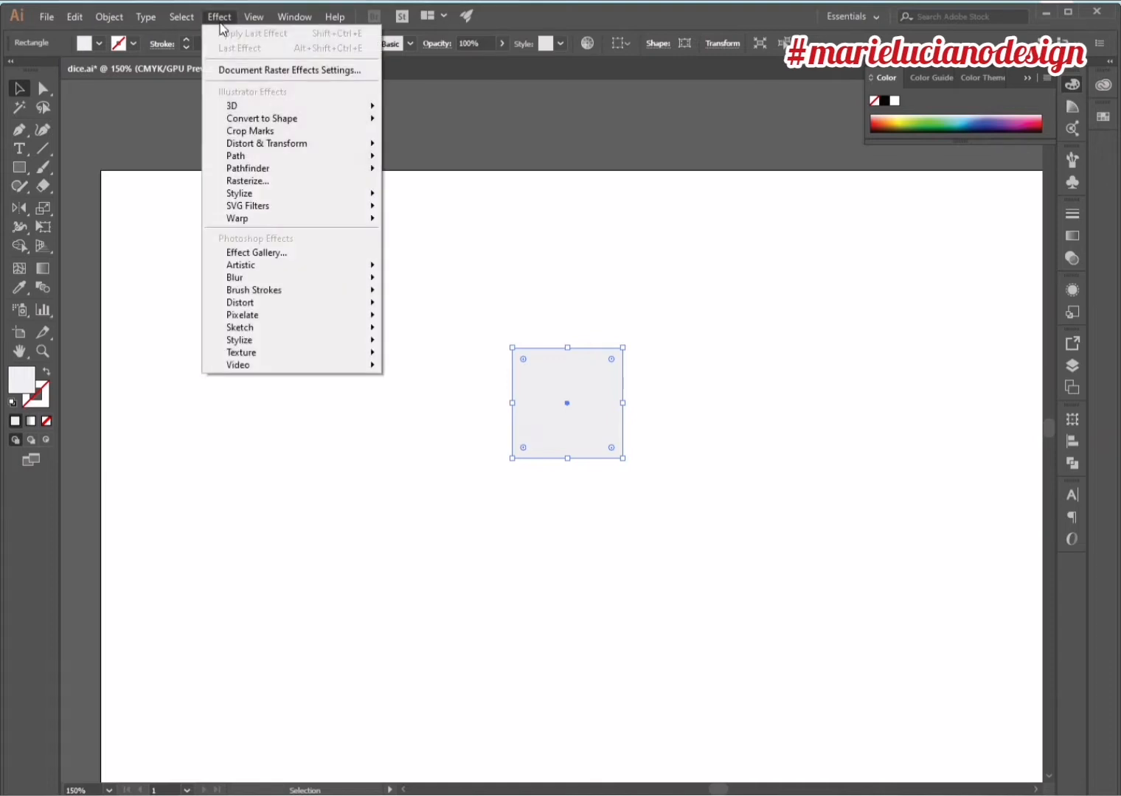
{"action": "left_click", "coordinate": [460, 138]}
{"action": "left_click", "coordinate": [459, 139]}
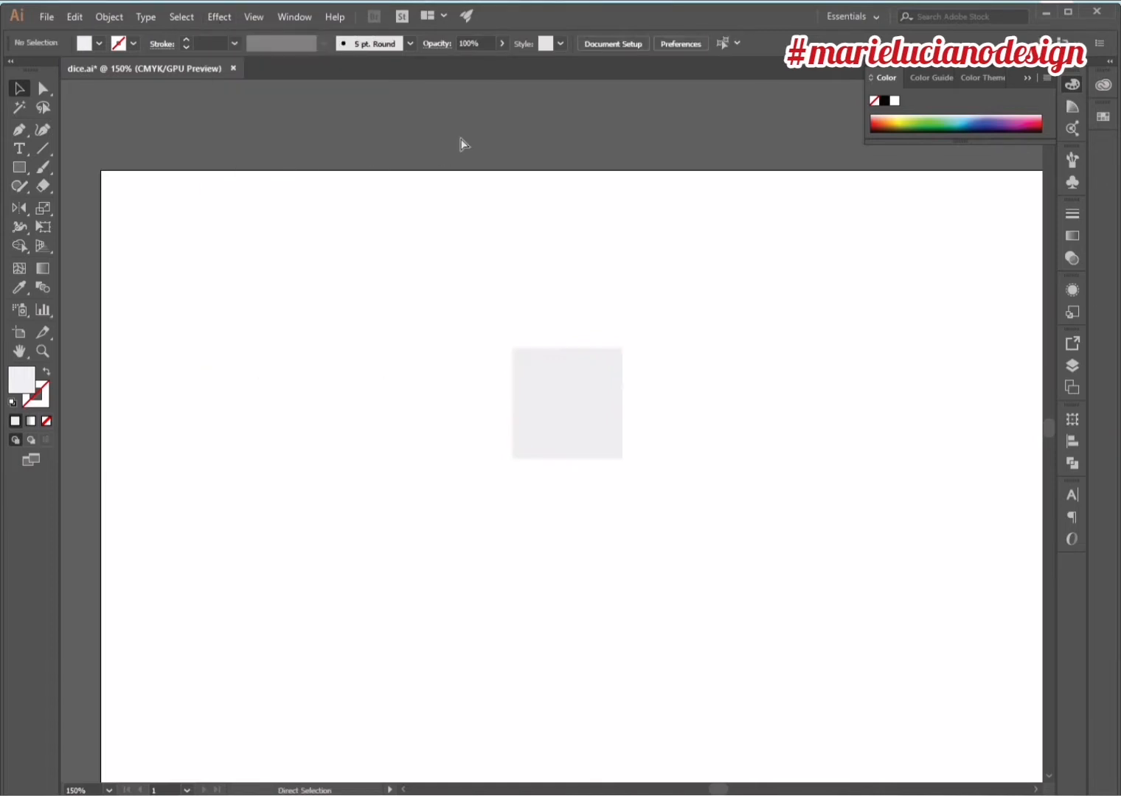
- Save the dice document
{"action": "key", "text": "ctrl+s"}
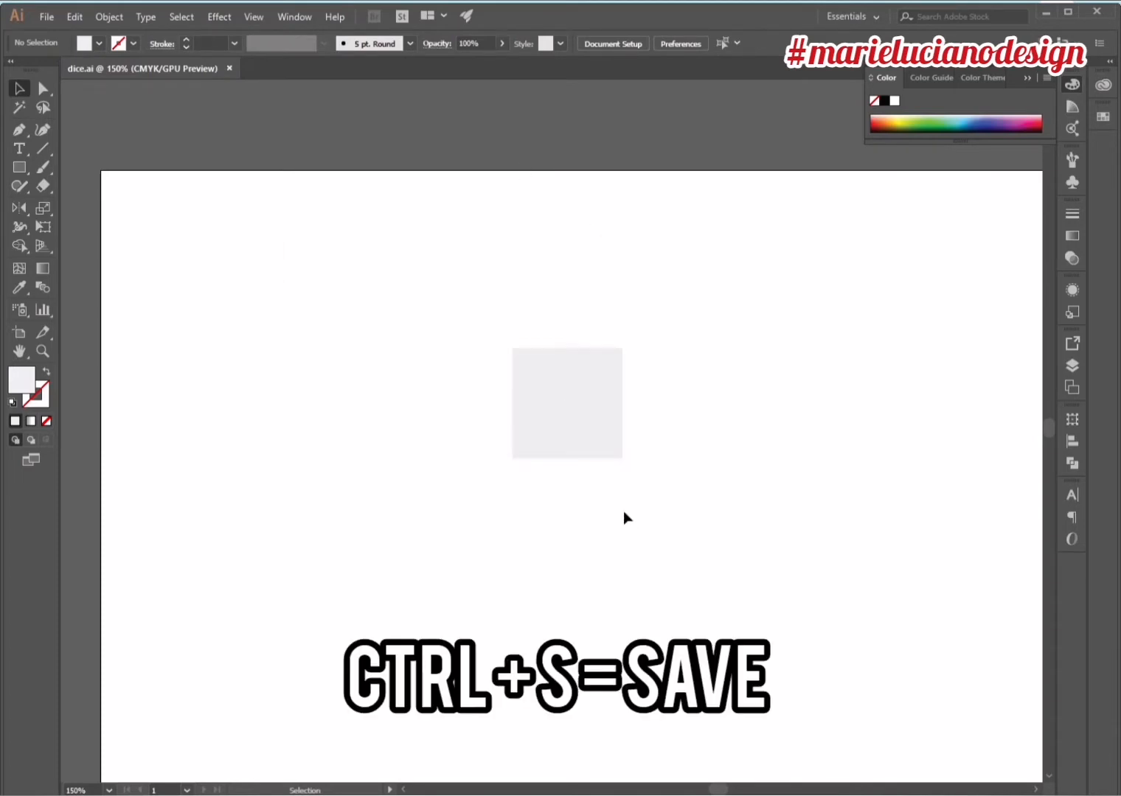
- Apply a 3D Extrude & Bevel effect to the light grey square with a 3.33 cm extrude depth and preview enabled
{"action": "left_click", "coordinate": [567, 406]}
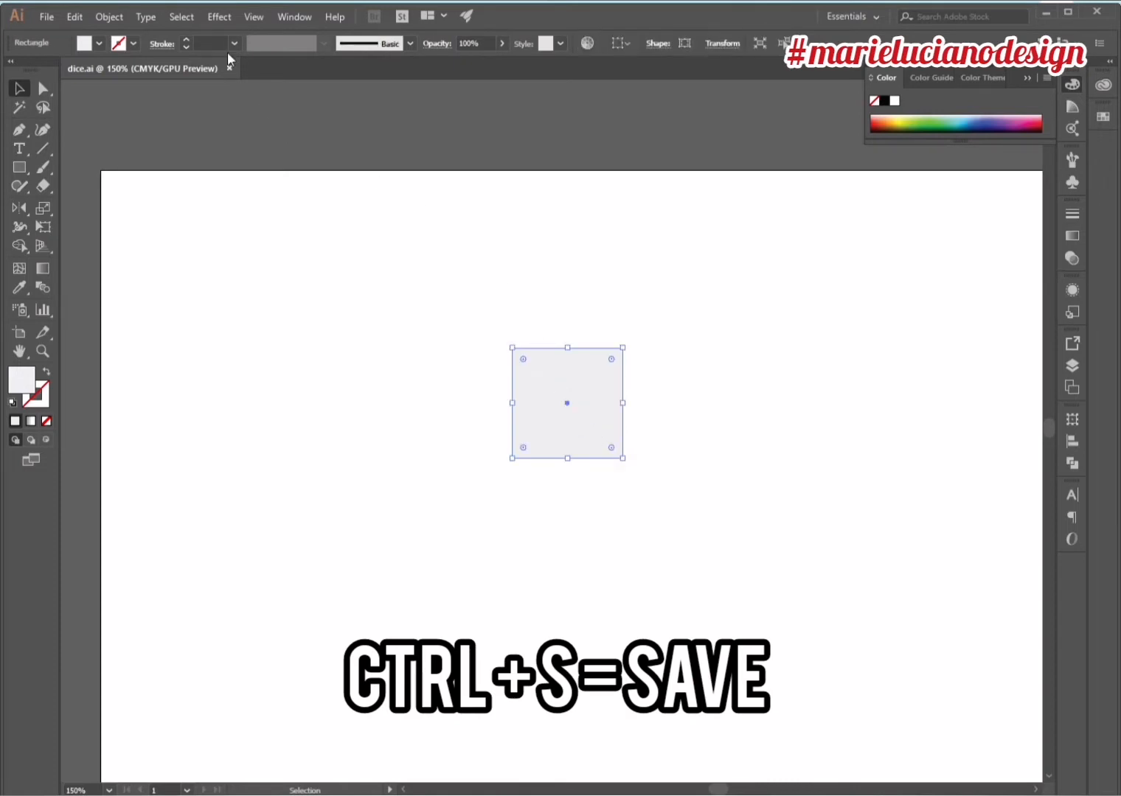
{"action": "left_click", "coordinate": [219, 16]}
{"action": "mouse_move", "coordinate": [254, 106]}
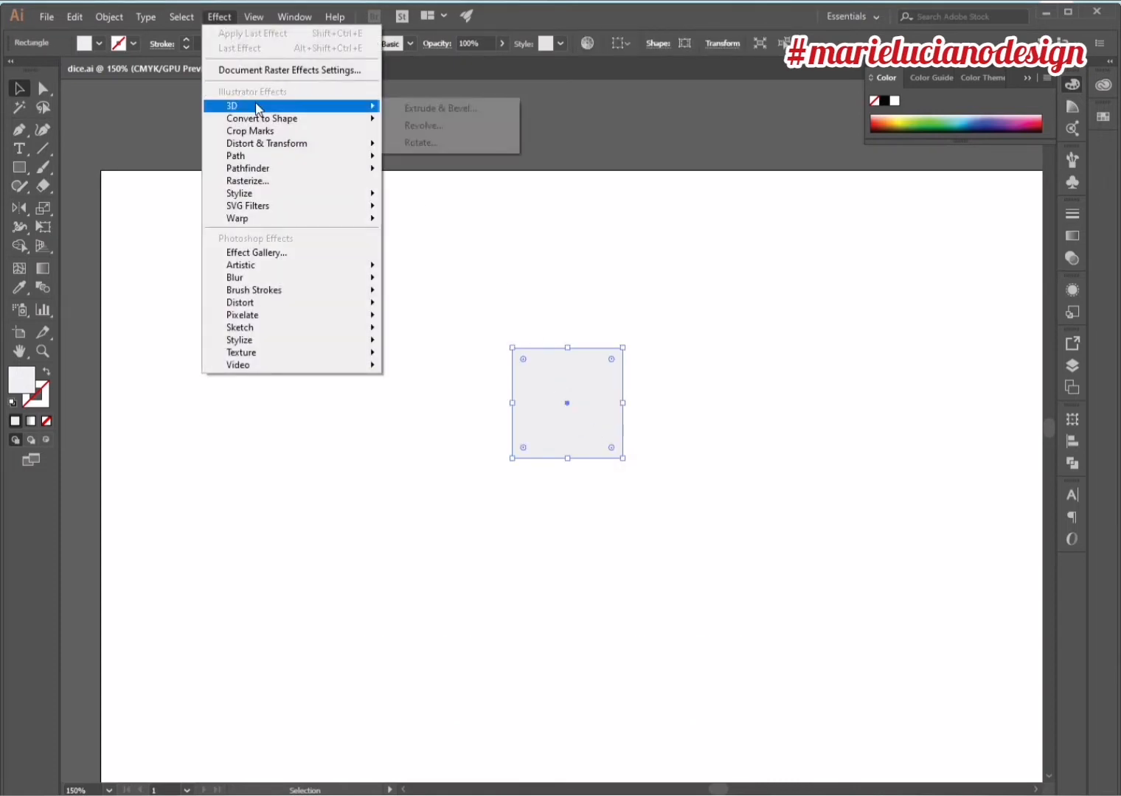
{"action": "left_click", "coordinate": [429, 110]}
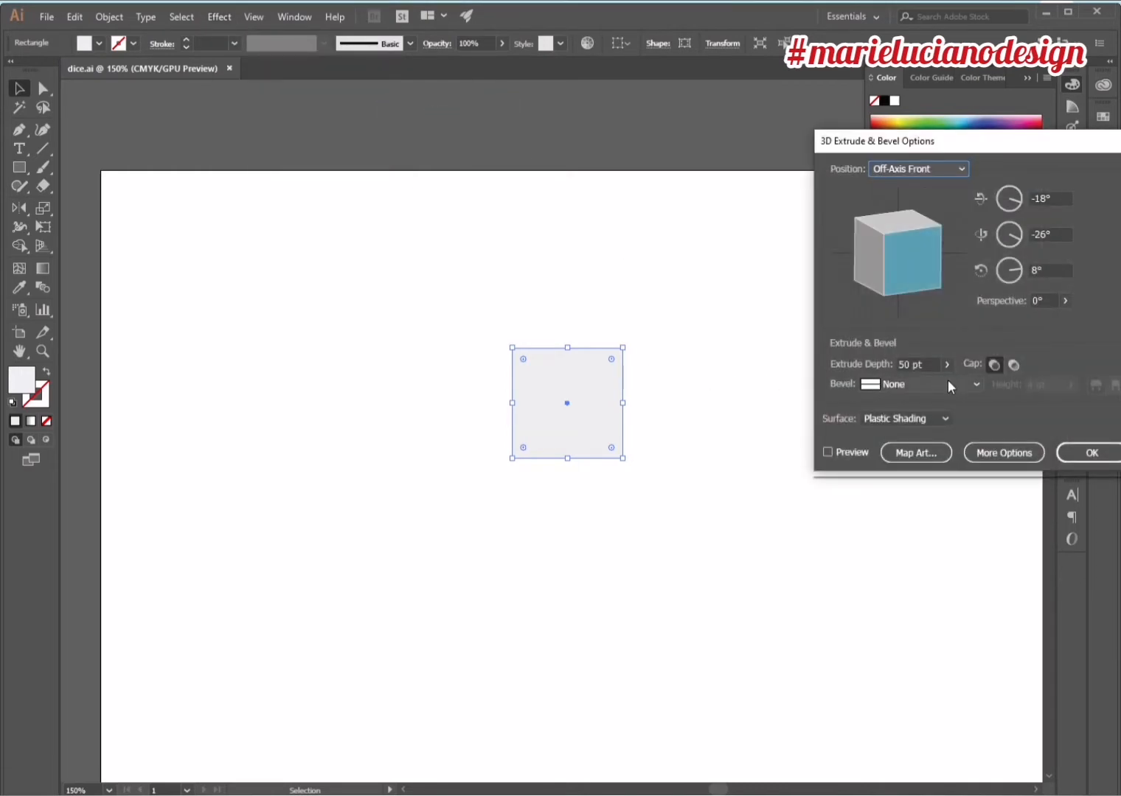
{"action": "left_click", "coordinate": [936, 365]}
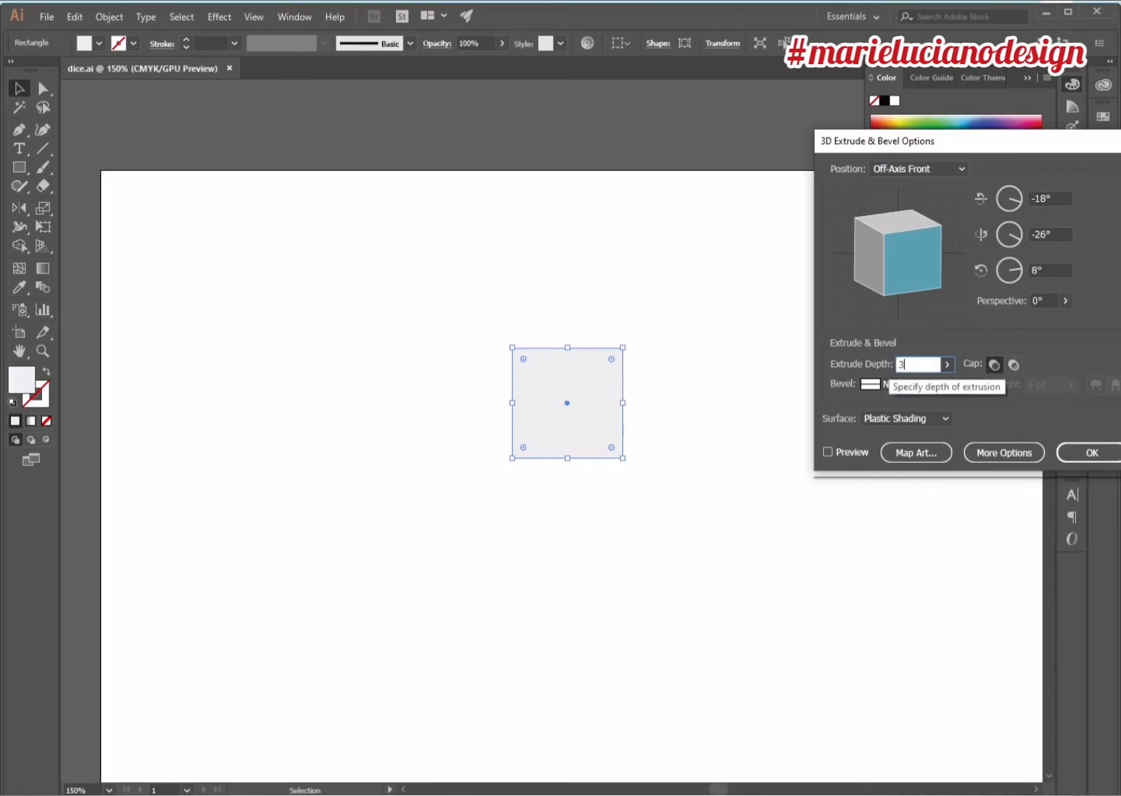
{"action": "type", "text": "3.33 c"}
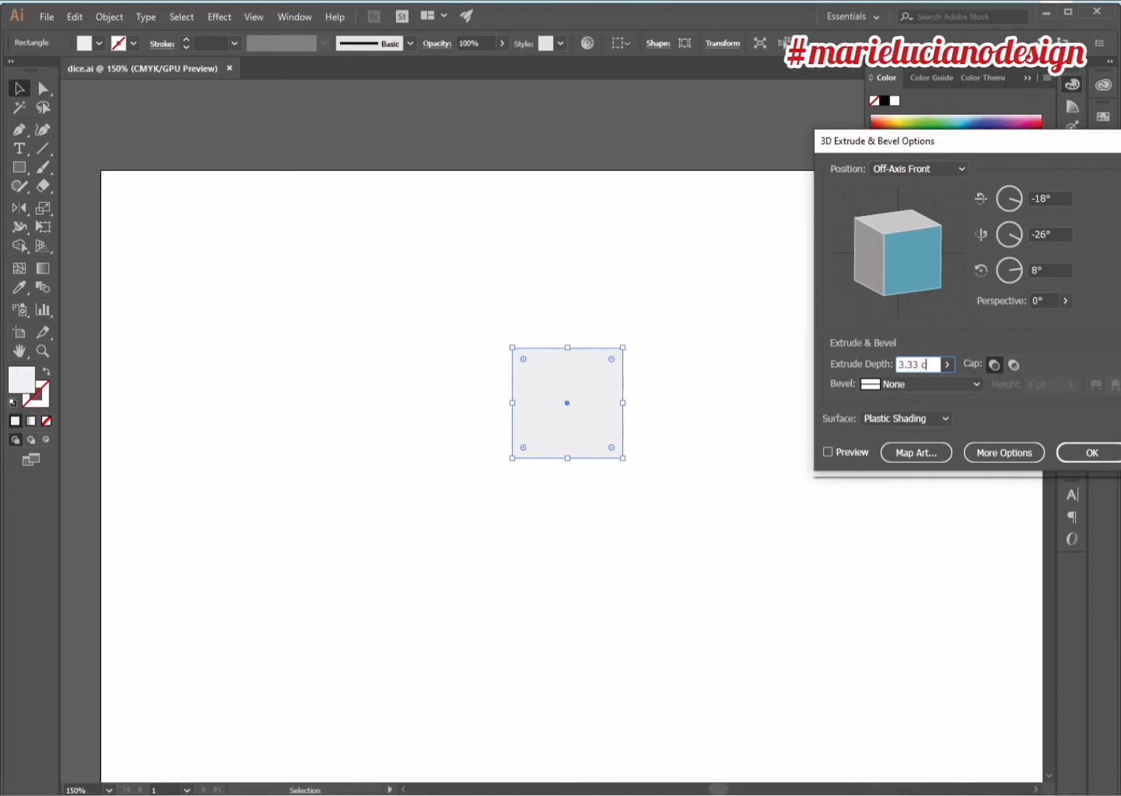
{"action": "type", "text": "m"}
{"action": "left_click", "coordinate": [827, 452]}
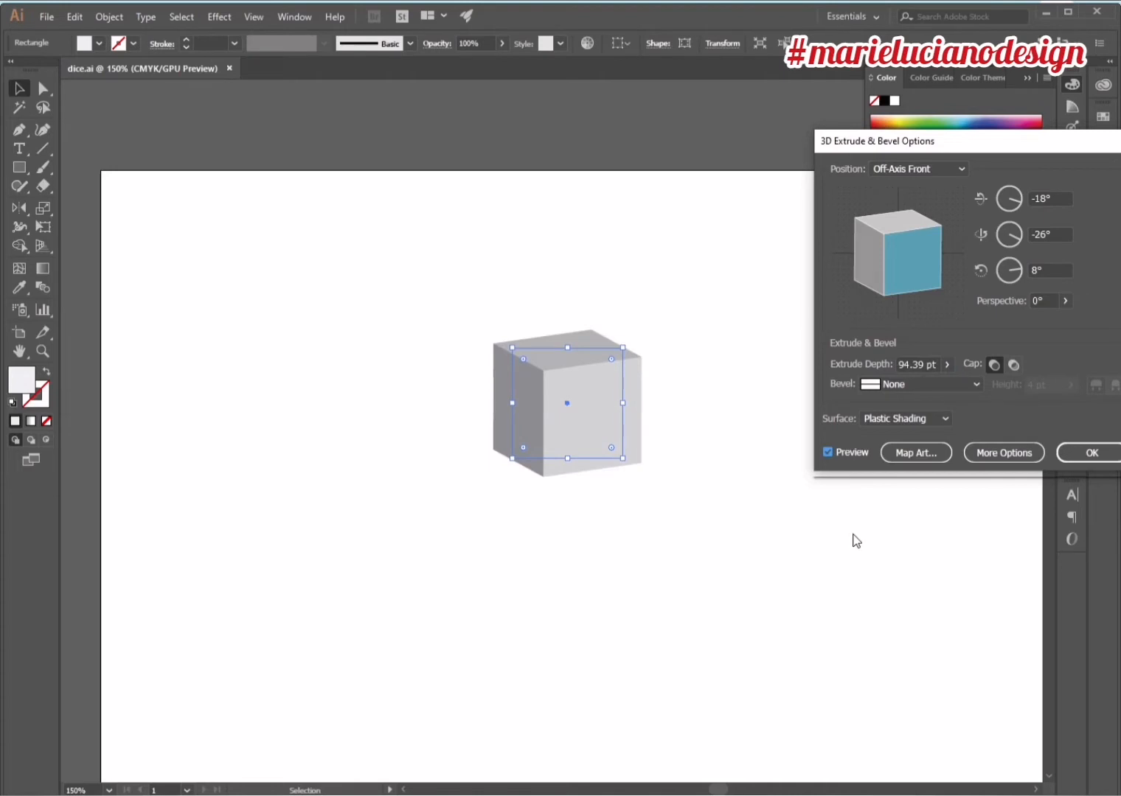
- Try a Classic bevel on the cube, testing heights from 7 pt down to 1 pt
{"action": "left_click", "coordinate": [893, 381]}
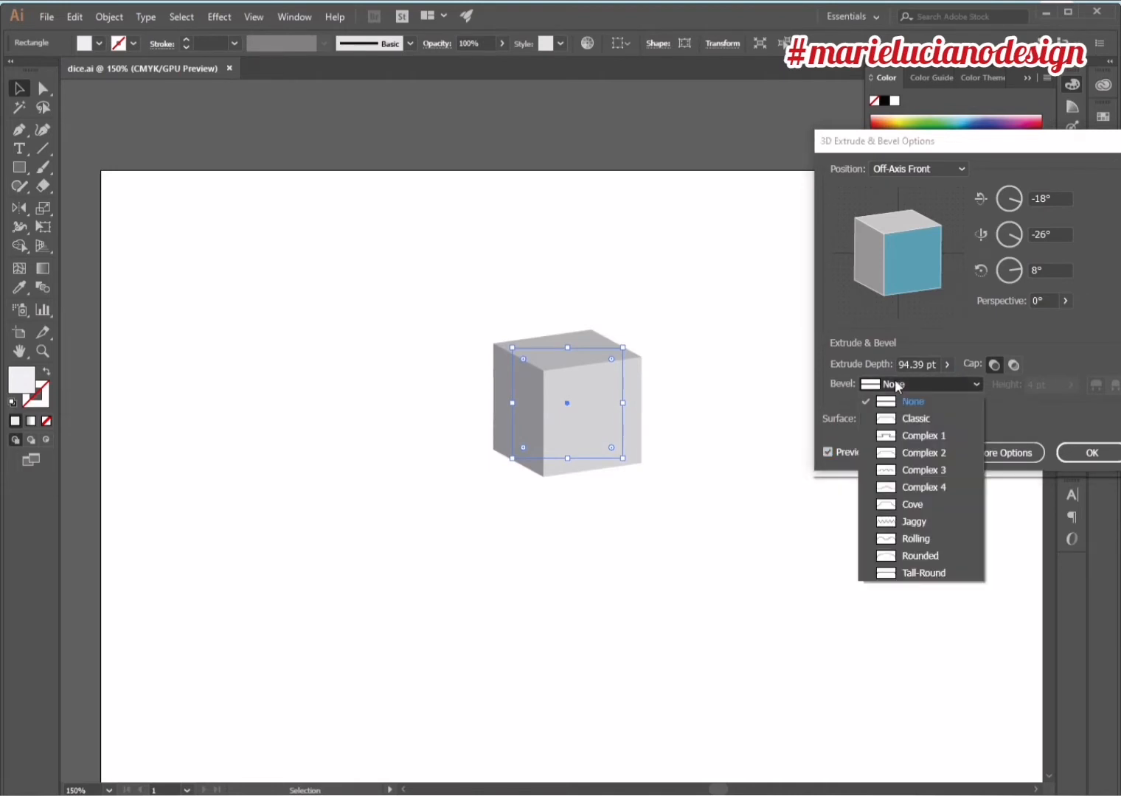
{"action": "left_click", "coordinate": [921, 423]}
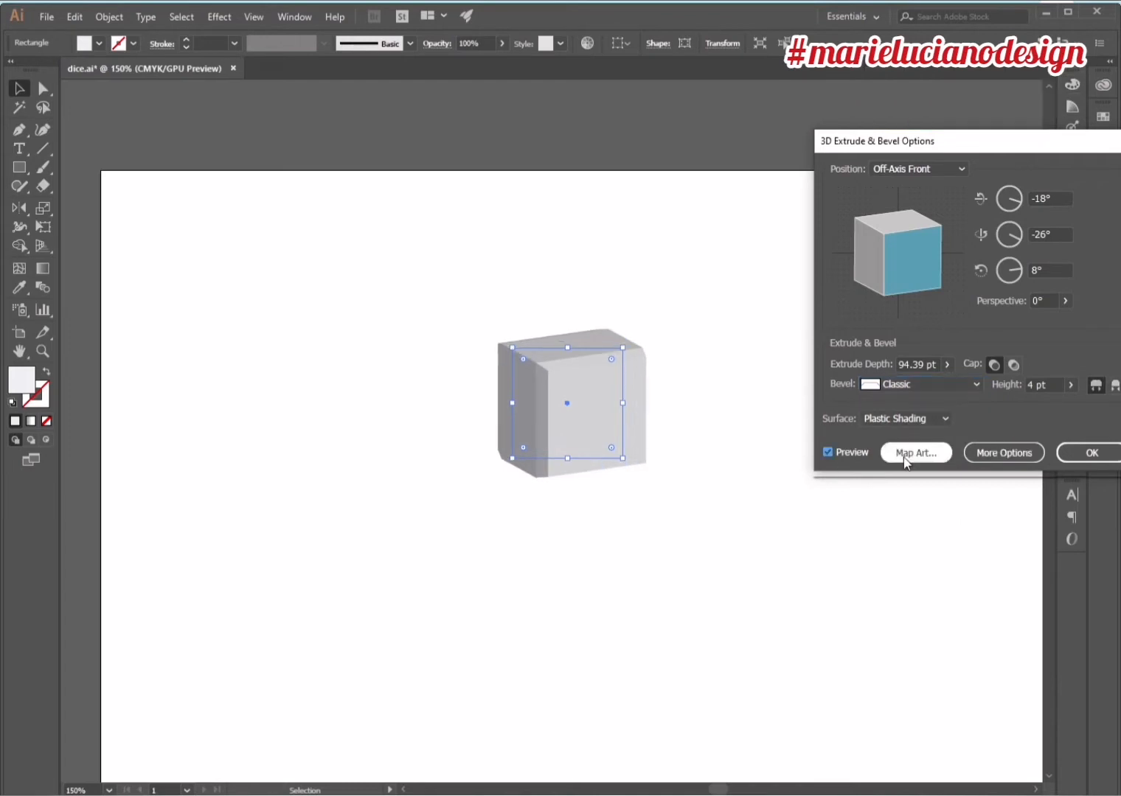
{"action": "left_click", "coordinate": [1070, 386]}
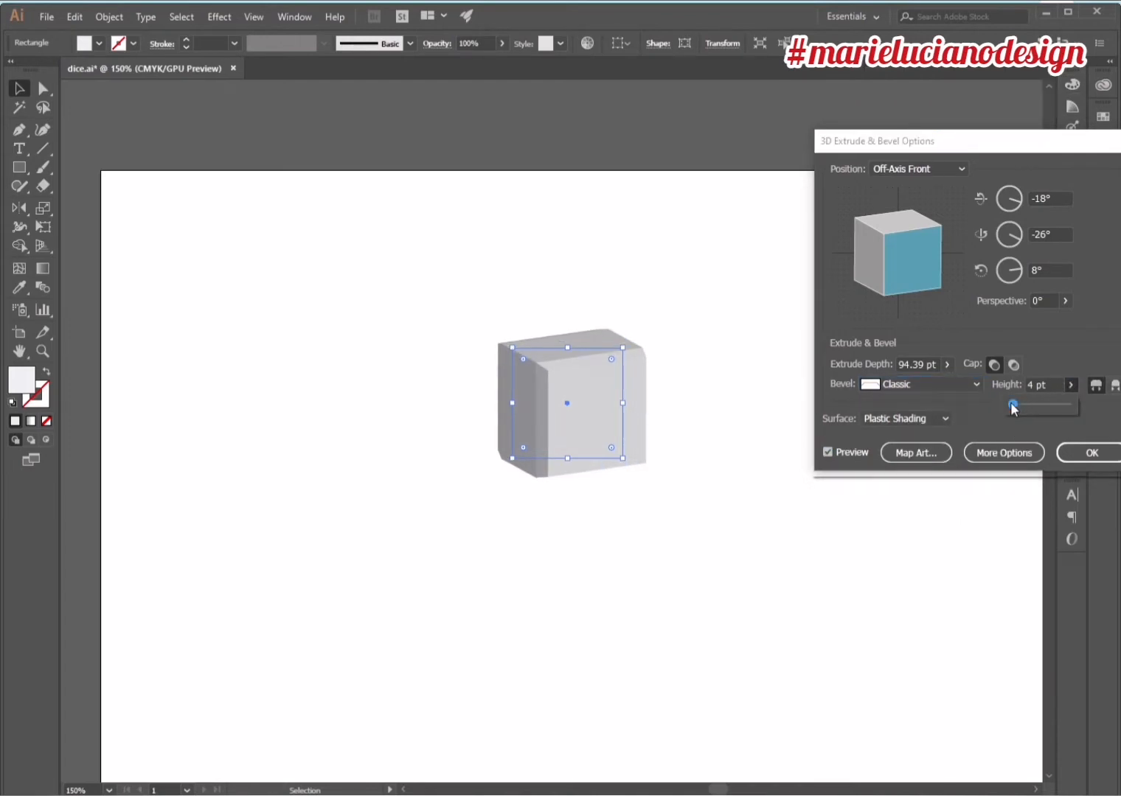
{"action": "left_click_drag", "start_coordinate": [1012, 408], "coordinate": [1007, 409]}
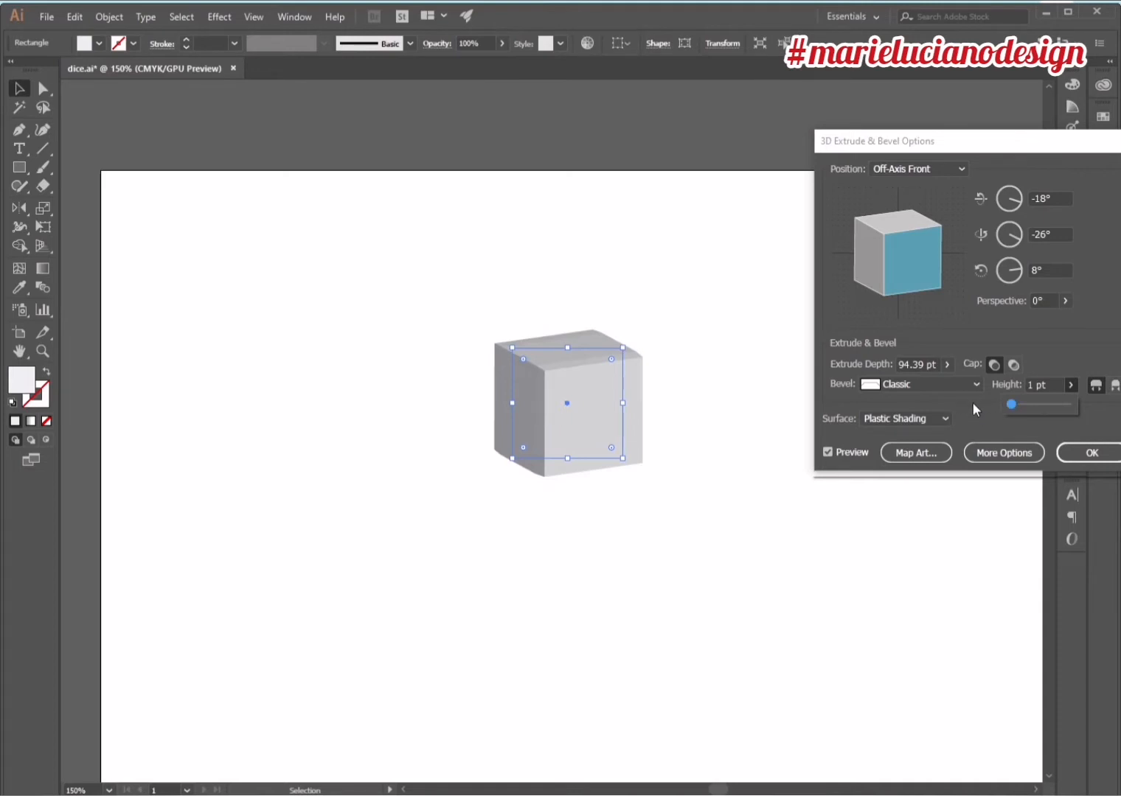
{"action": "left_click", "coordinate": [1014, 405]}
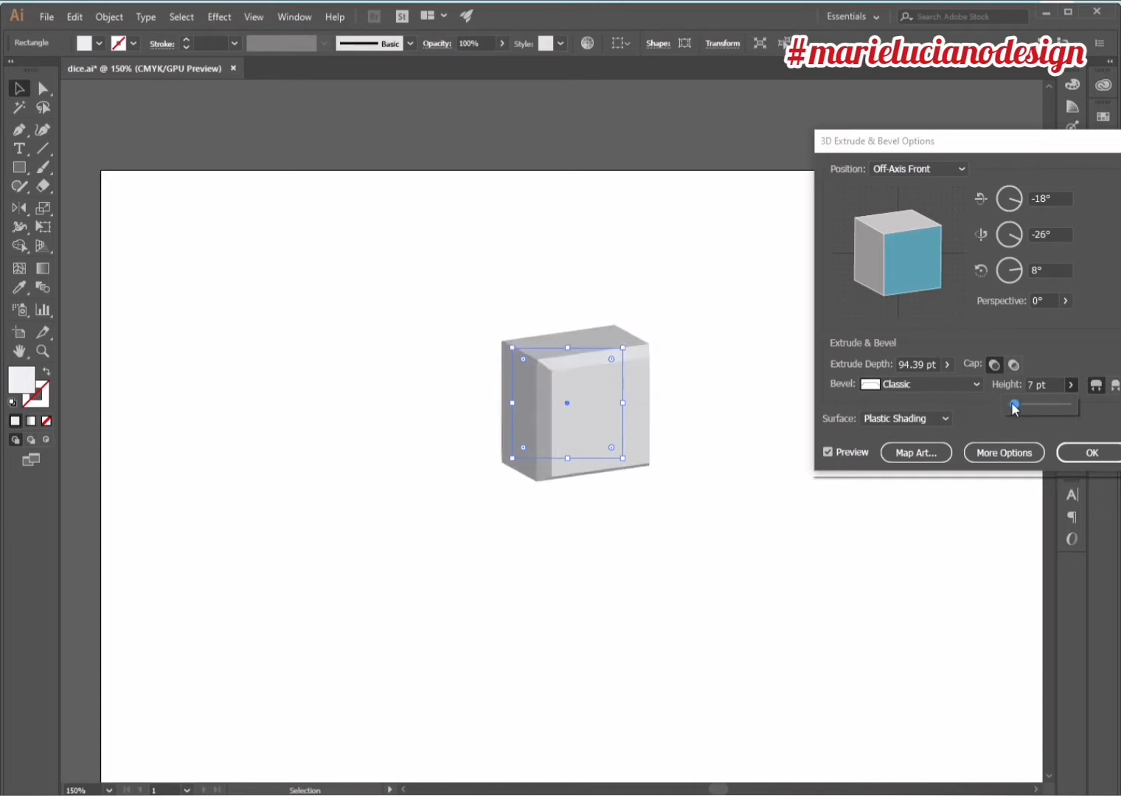
{"action": "left_click_drag", "start_coordinate": [1014, 405], "coordinate": [990, 403]}
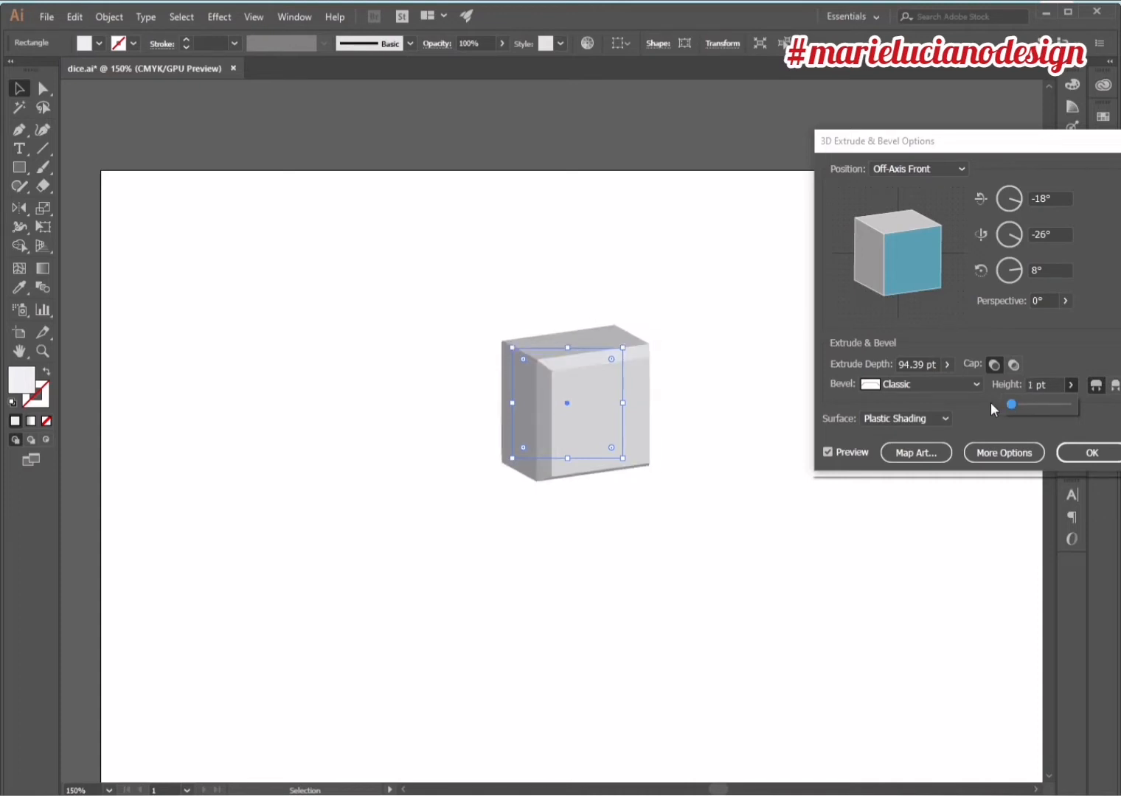
- Give the cube a Tall-Round bevel with a 4 pt height and inward bevel extent, and apply the 3D effect
{"action": "left_click", "coordinate": [906, 380]}
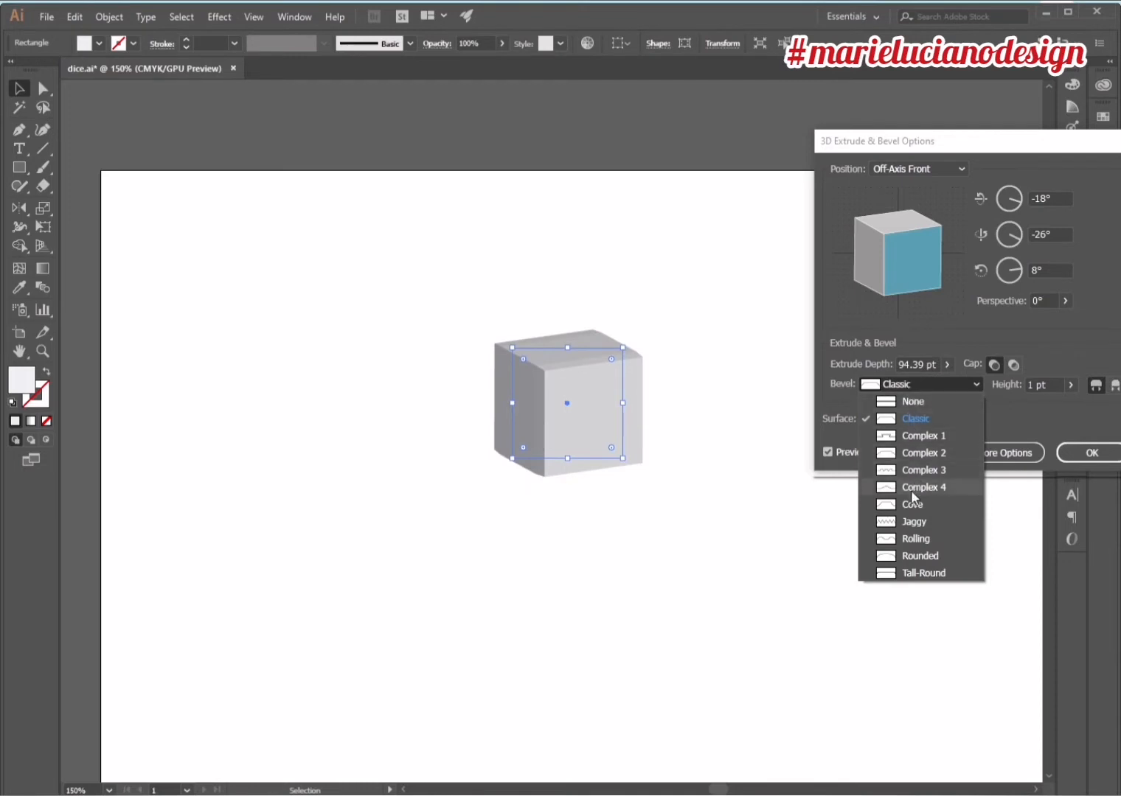
{"action": "left_click", "coordinate": [940, 573]}
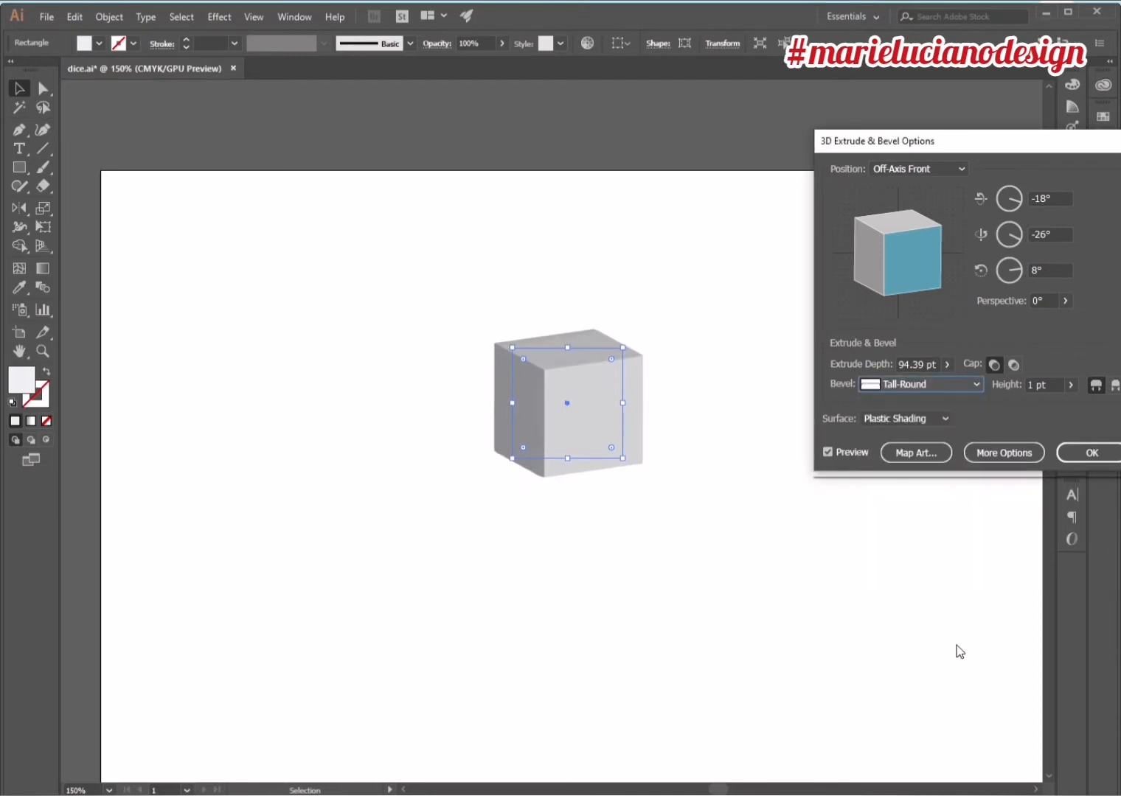
{"action": "left_click", "coordinate": [1069, 387]}
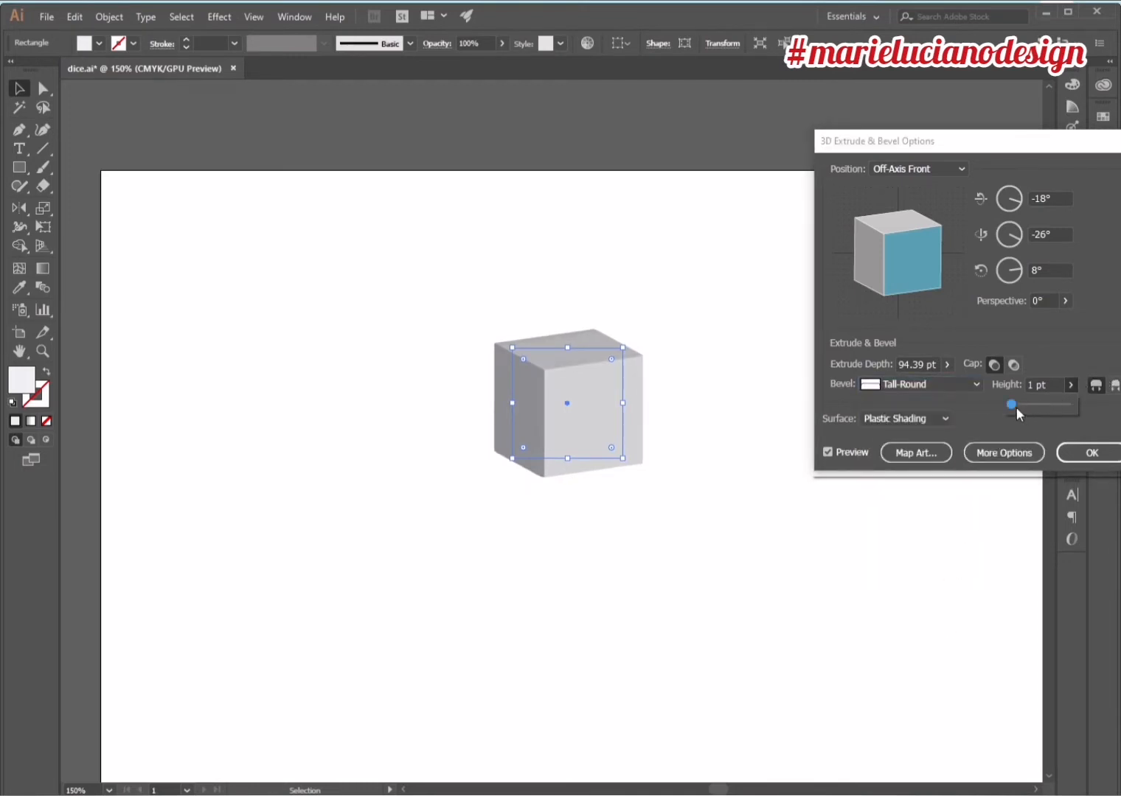
{"action": "left_click_drag", "start_coordinate": [1016, 406], "coordinate": [1014, 410]}
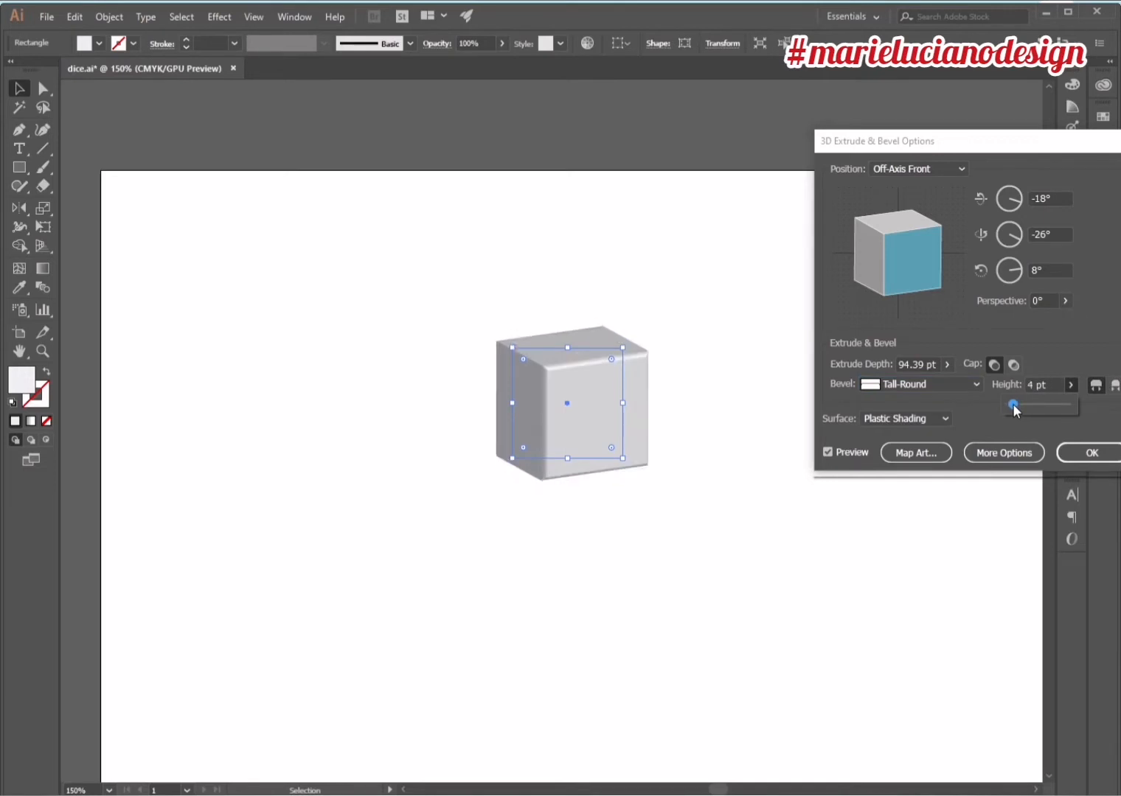
{"action": "left_click", "coordinate": [1115, 389]}
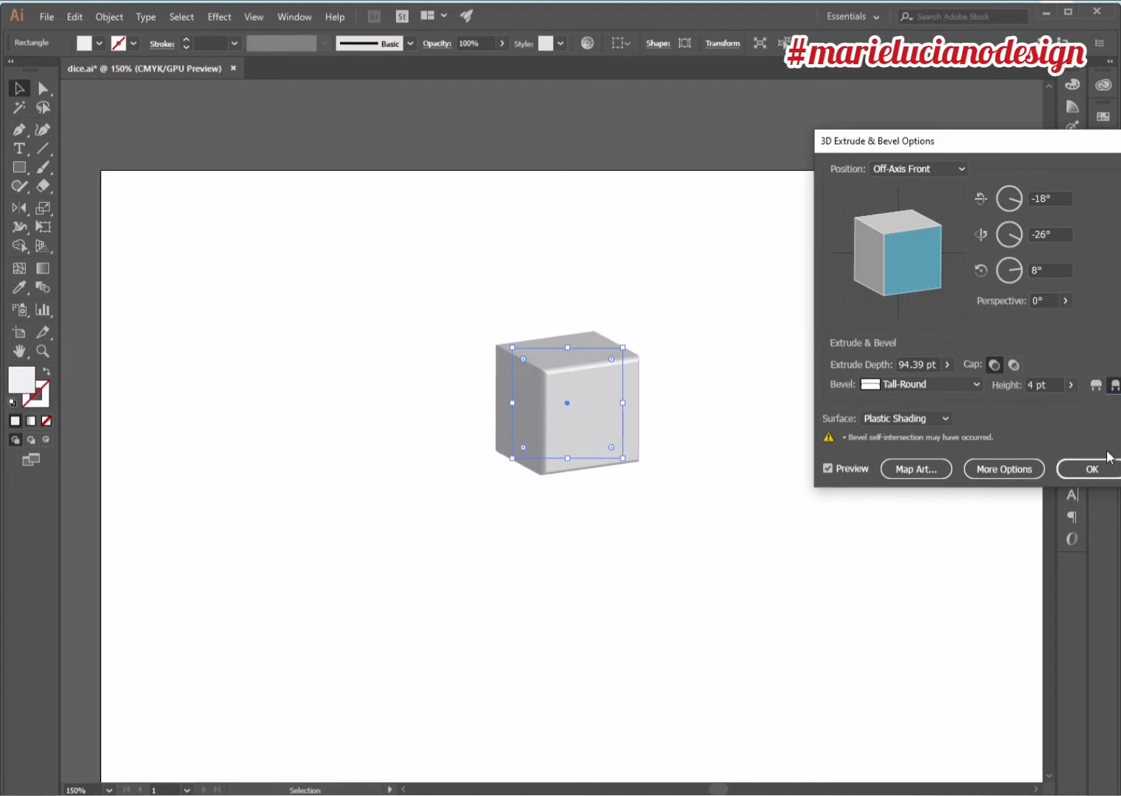
{"action": "left_click", "coordinate": [1091, 469]}
{"action": "left_click", "coordinate": [743, 579]}
- Slightly round the corner of the extruded square that its front left corner widget controls, using Direct Selection to soften the cube's edges
{"action": "left_click", "coordinate": [590, 426]}
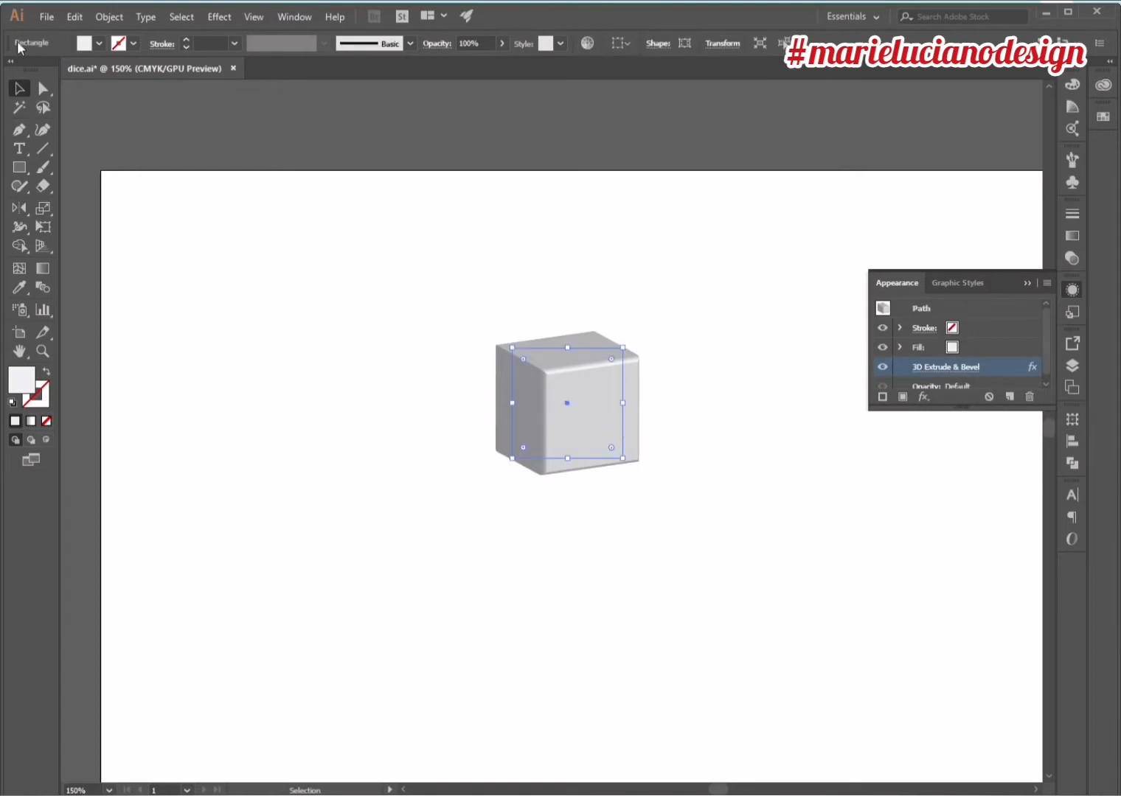
{"action": "left_click", "coordinate": [44, 88]}
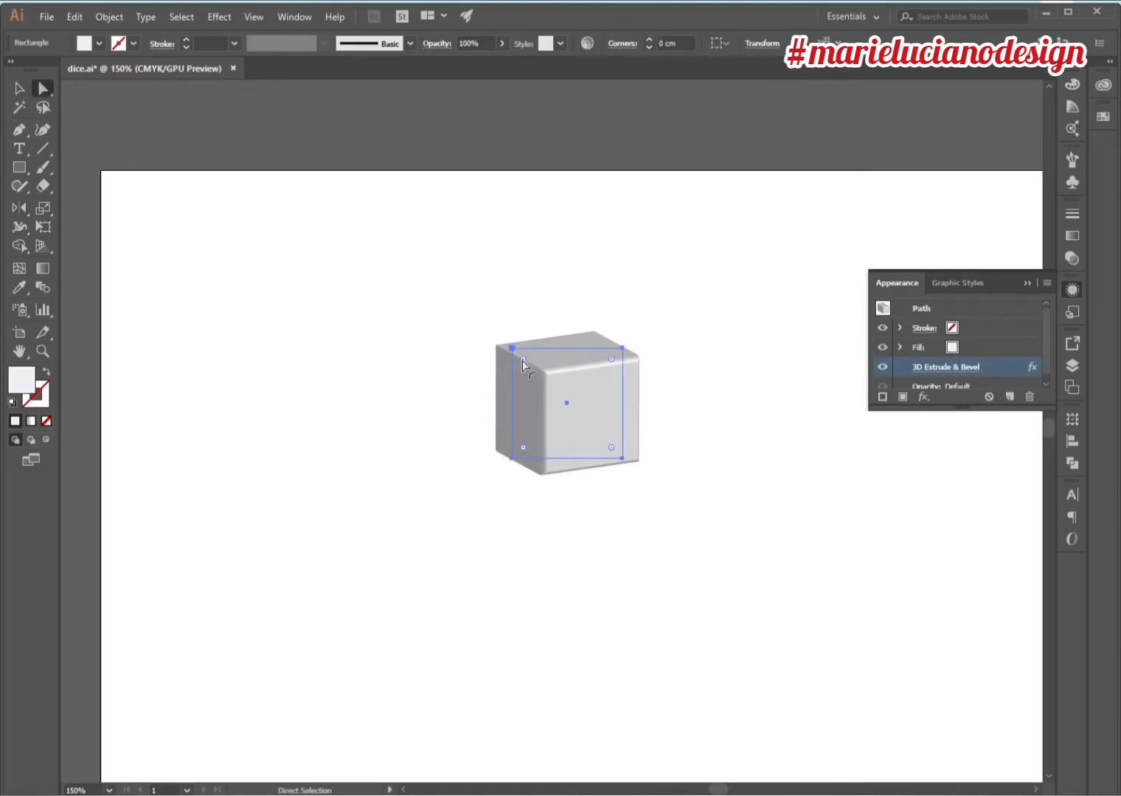
{"action": "left_click_drag", "start_coordinate": [522, 359], "coordinate": [516, 359]}
{"action": "left_click", "coordinate": [516, 524]}
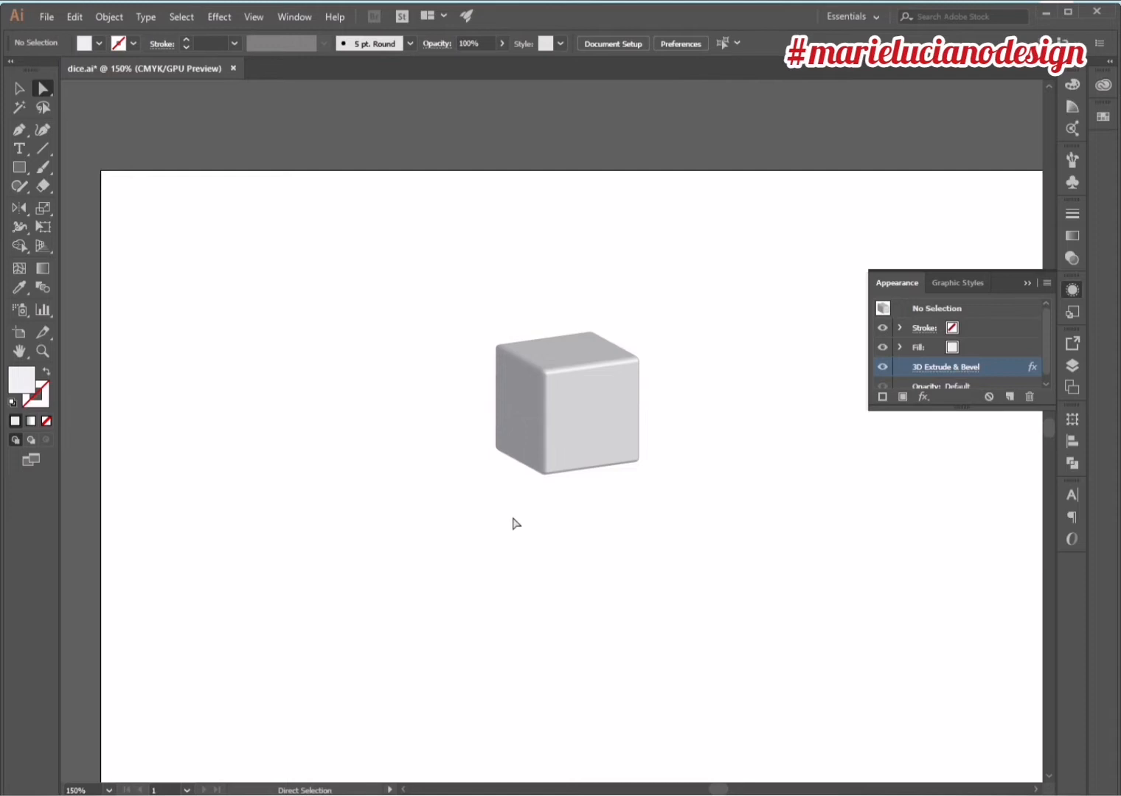
{"action": "key", "text": "v"}
{"action": "key", "text": "a"}
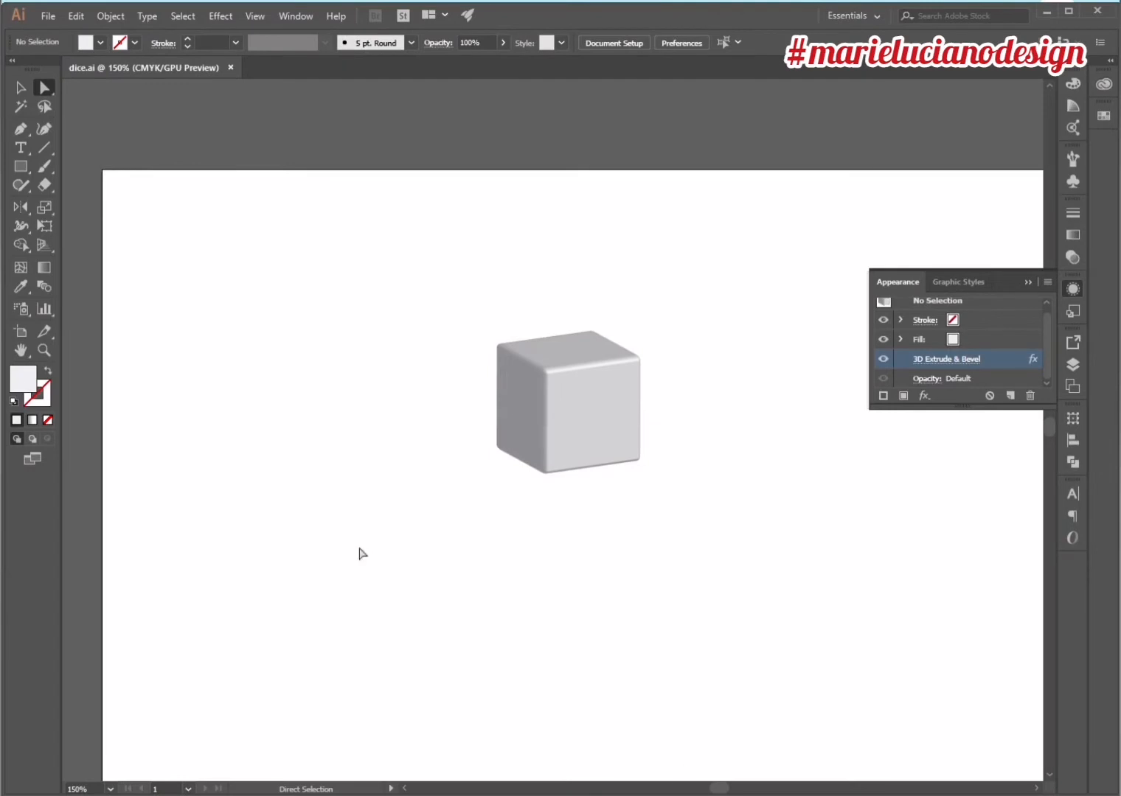
- Change the cube's fill in its appearance settings to the lighter orange-red swatch
{"action": "left_click", "coordinate": [21, 88]}
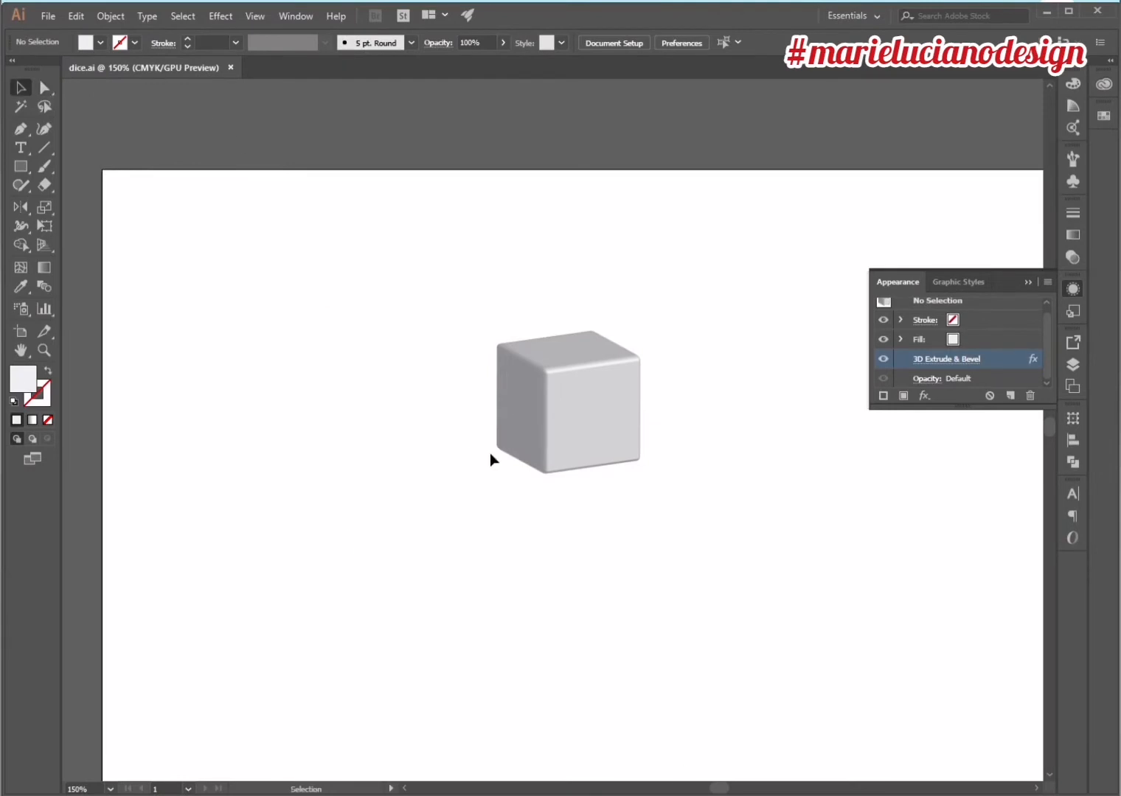
{"action": "left_click", "coordinate": [575, 447]}
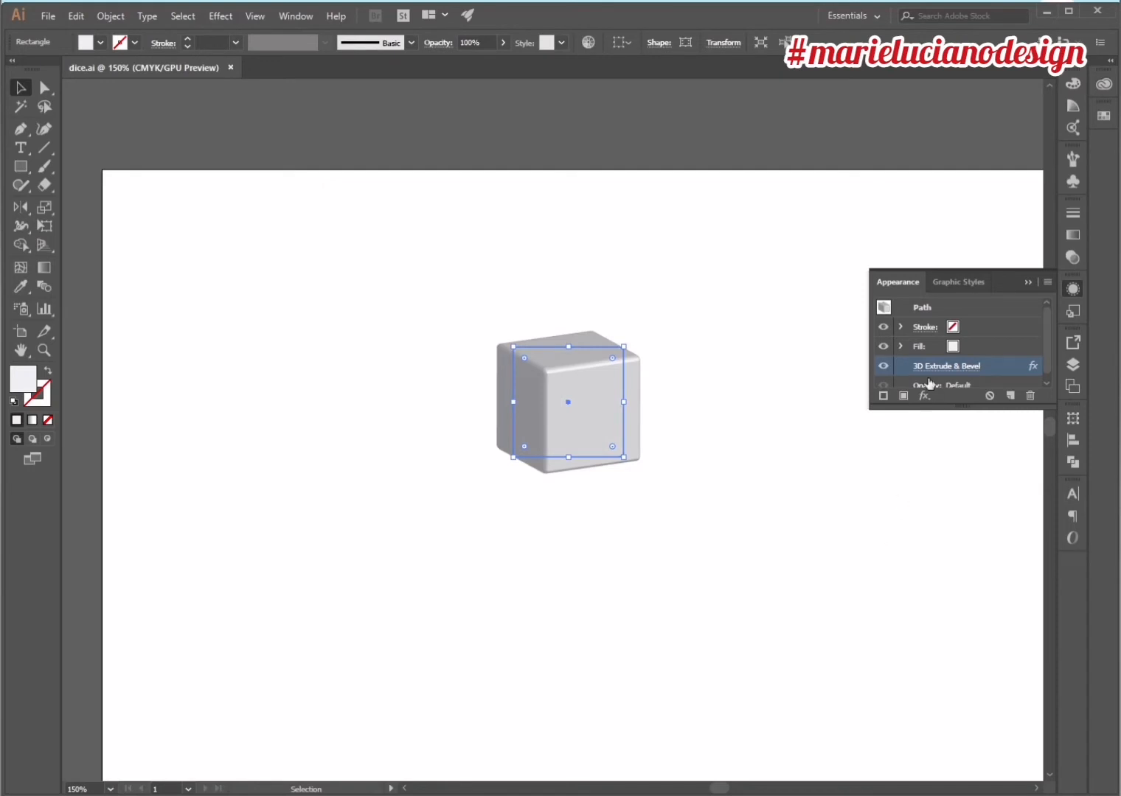
{"action": "left_click", "coordinate": [951, 348]}
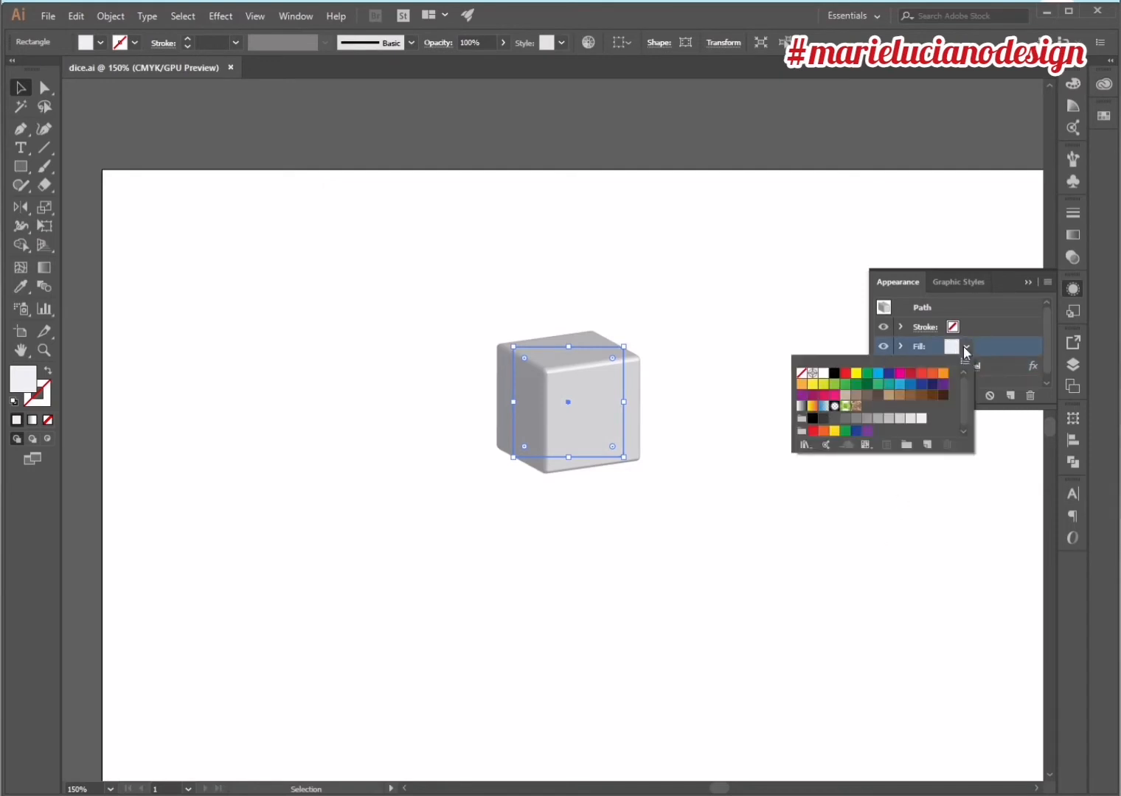
{"action": "left_click", "coordinate": [965, 347]}
{"action": "left_click", "coordinate": [844, 374]}
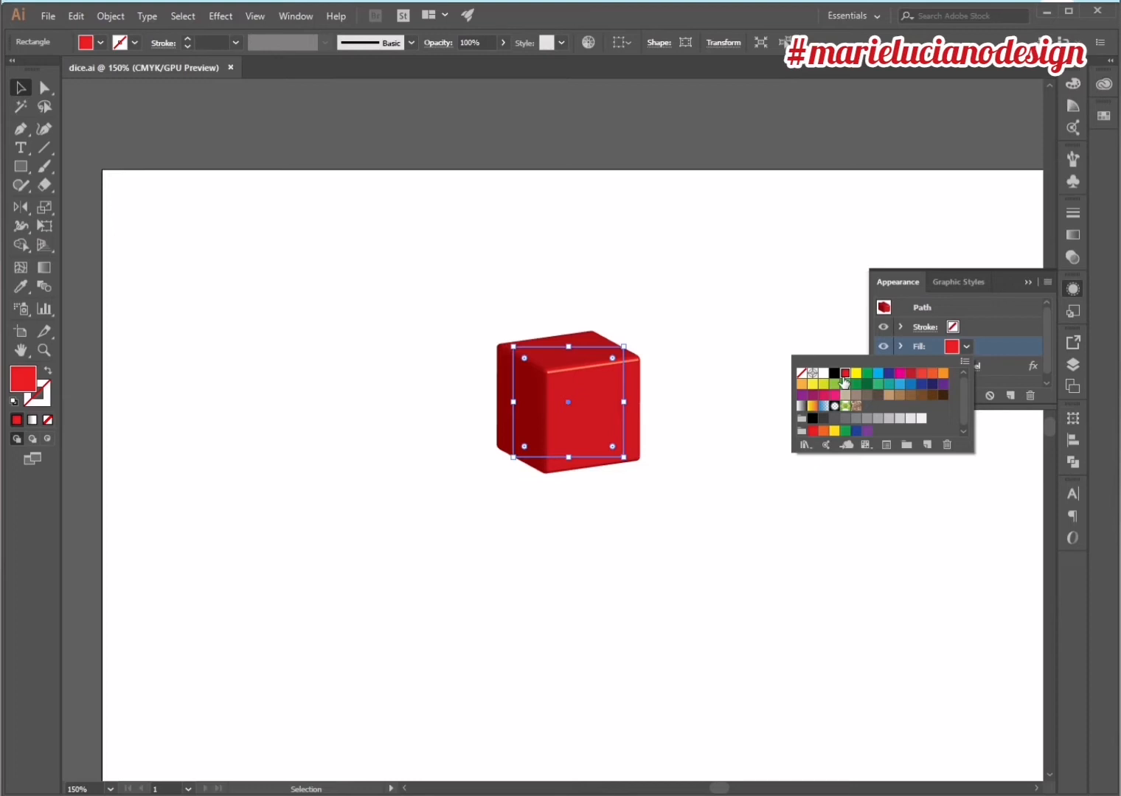
{"action": "left_click", "coordinate": [920, 376]}
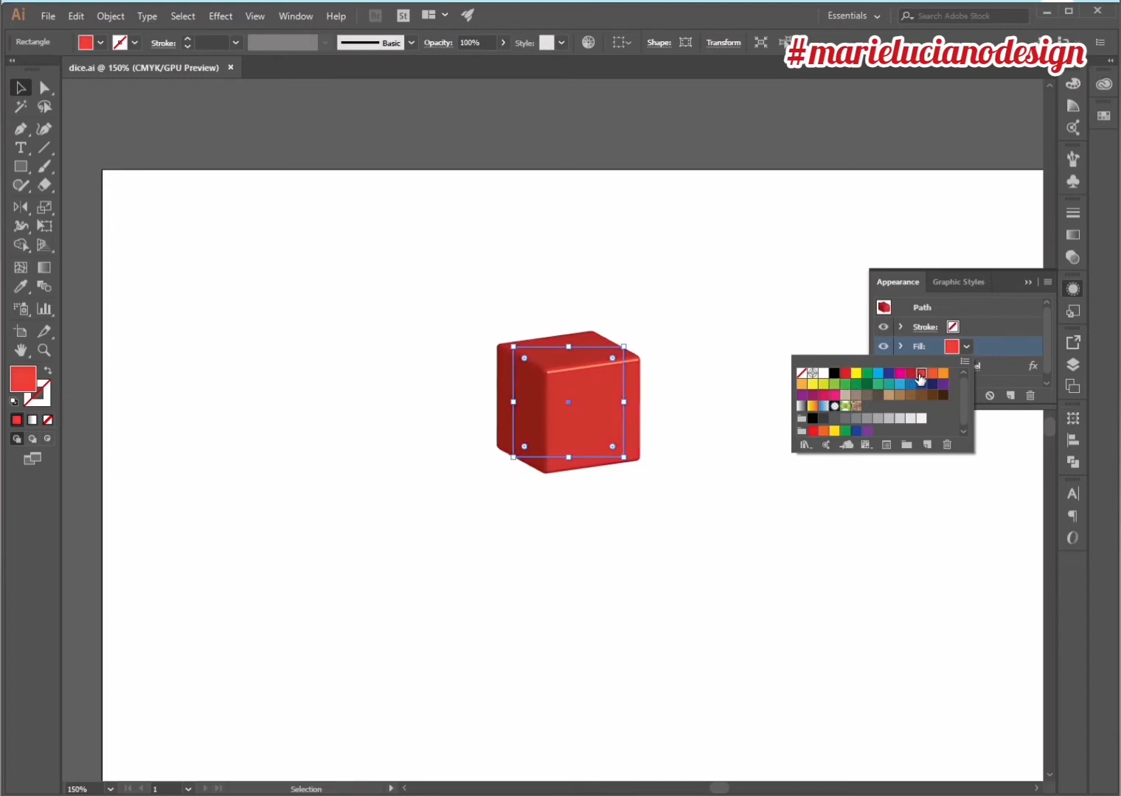
{"action": "left_click", "coordinate": [833, 316]}
{"action": "left_click", "coordinate": [1024, 282]}
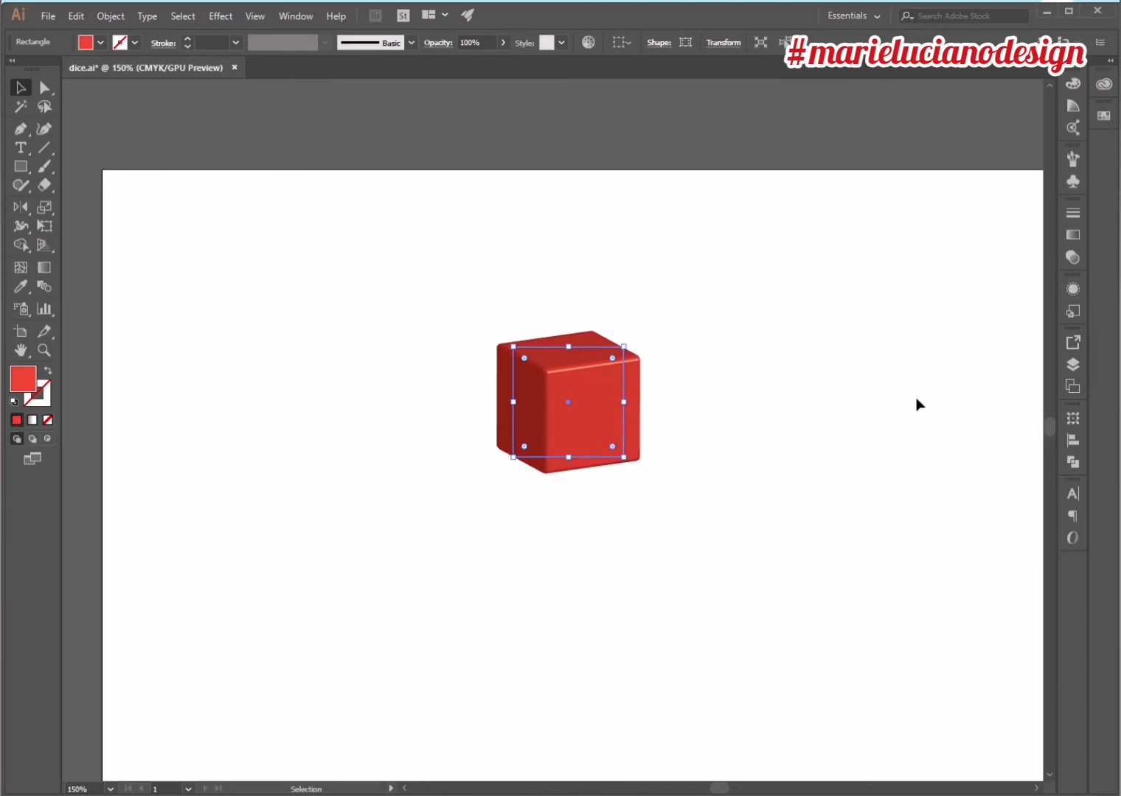
{"action": "left_click", "coordinate": [917, 404]}
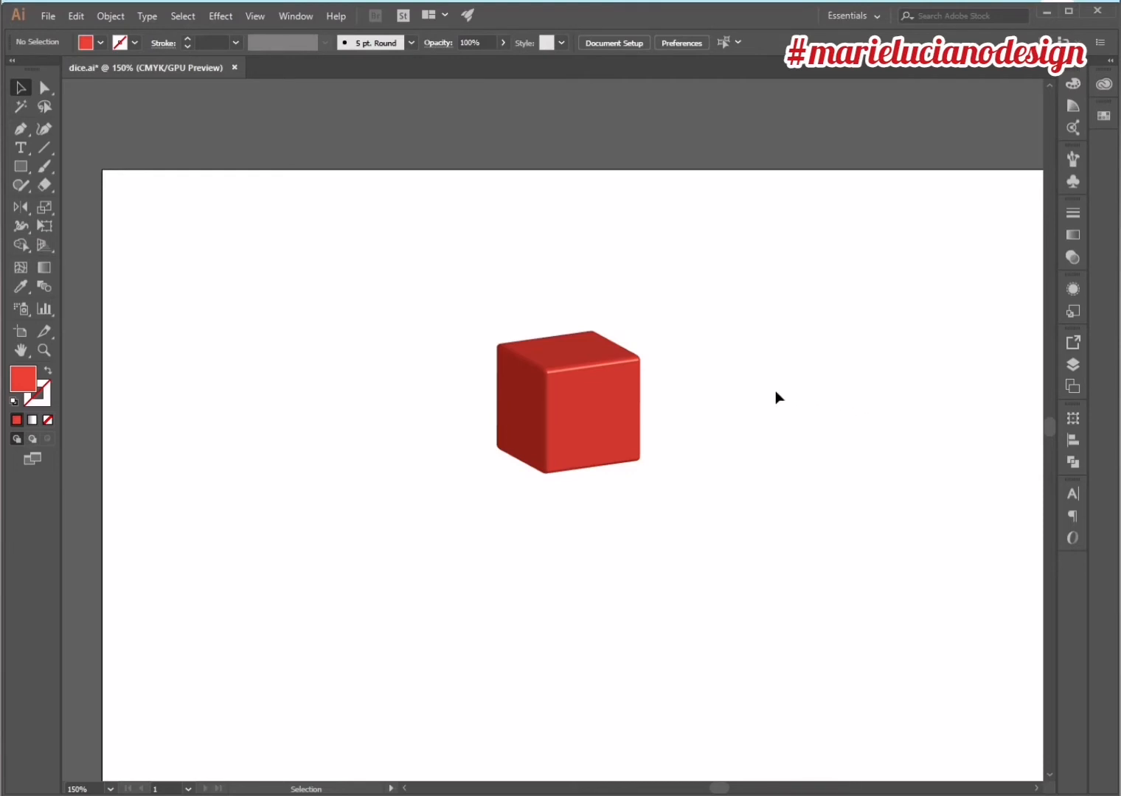
- Try deleting the red square behind the one-dot face's dot, and undo the deletion
{"action": "scroll", "coordinate": [767, 399], "scroll_direction": "down", "scroll_amount": 1}
{"action": "left_click_drag", "start_coordinate": [802, 483], "coordinate": [518, 538]}
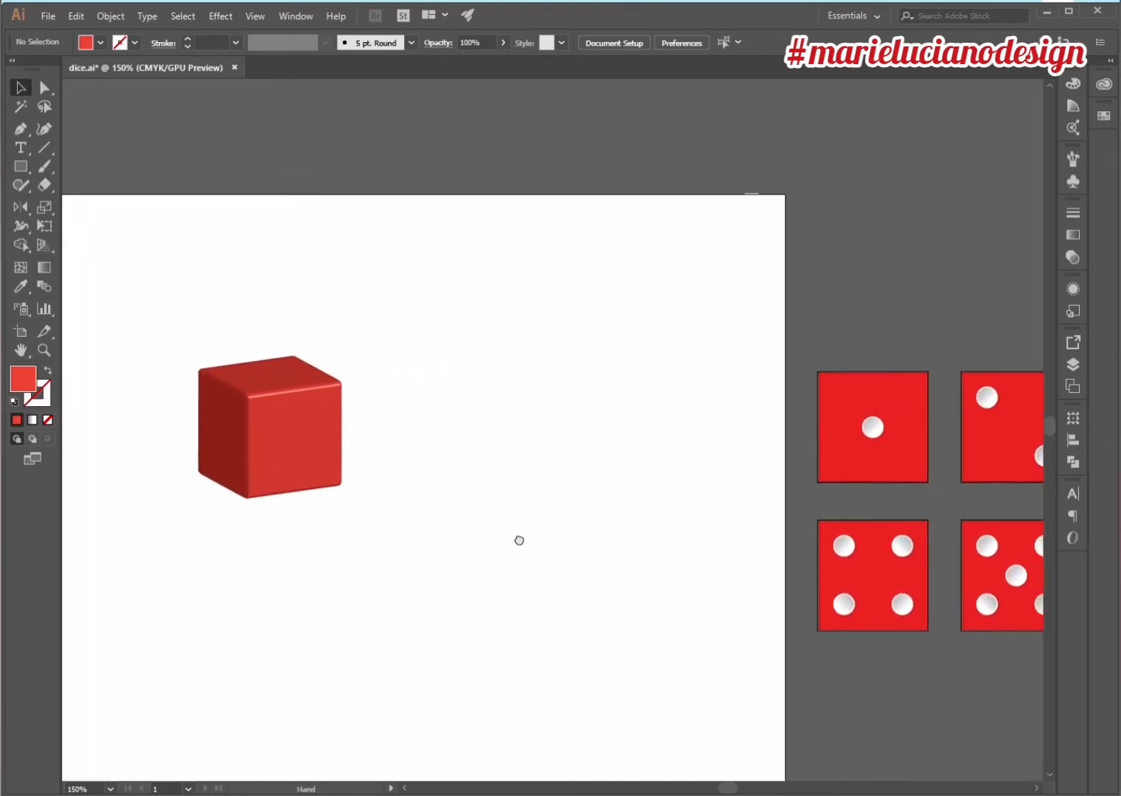
{"action": "left_click", "coordinate": [904, 381]}
{"action": "key", "text": "Delete"}
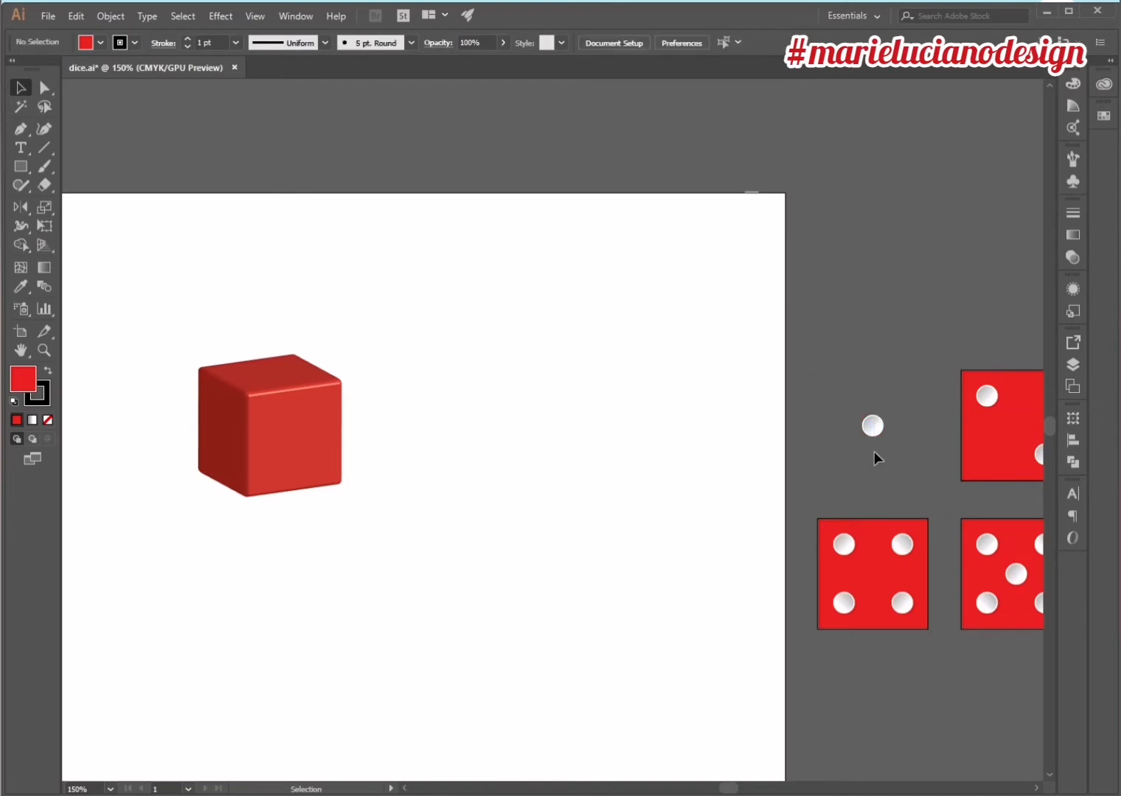
{"action": "left_click_drag", "start_coordinate": [873, 452], "coordinate": [889, 457]}
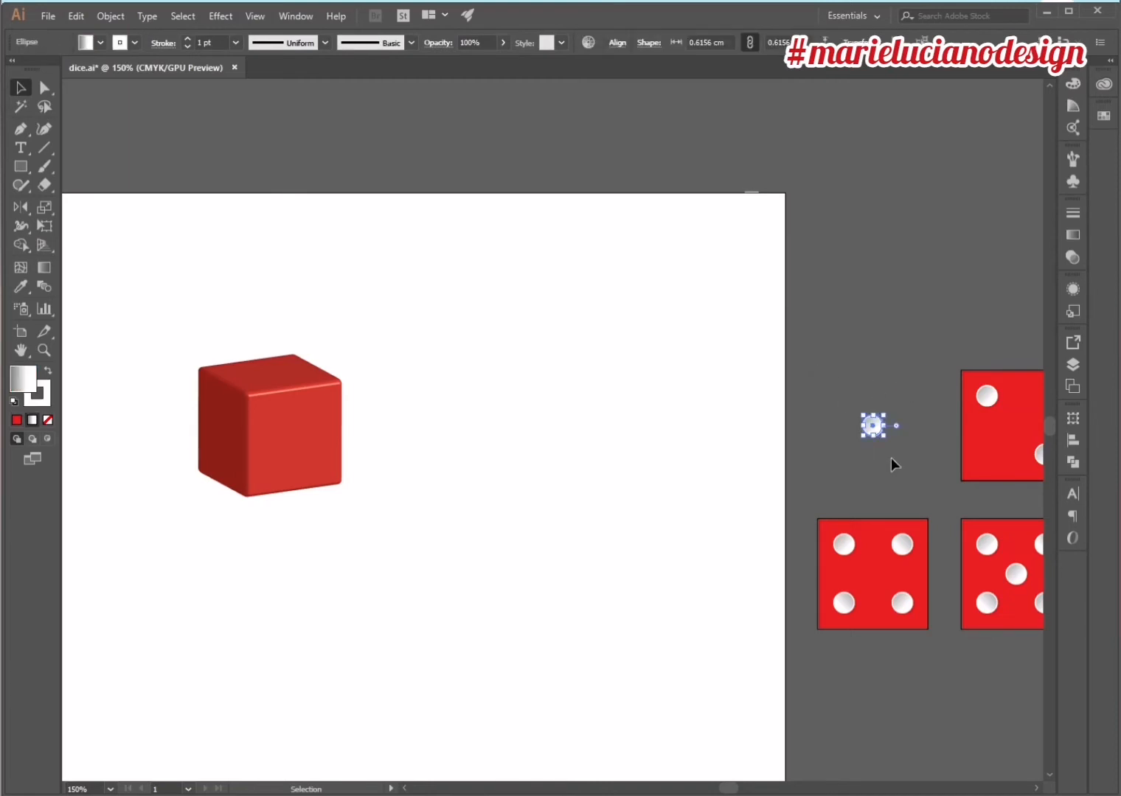
{"action": "key", "text": "ctrl+z"}
{"action": "key", "text": "ctrl+z"}
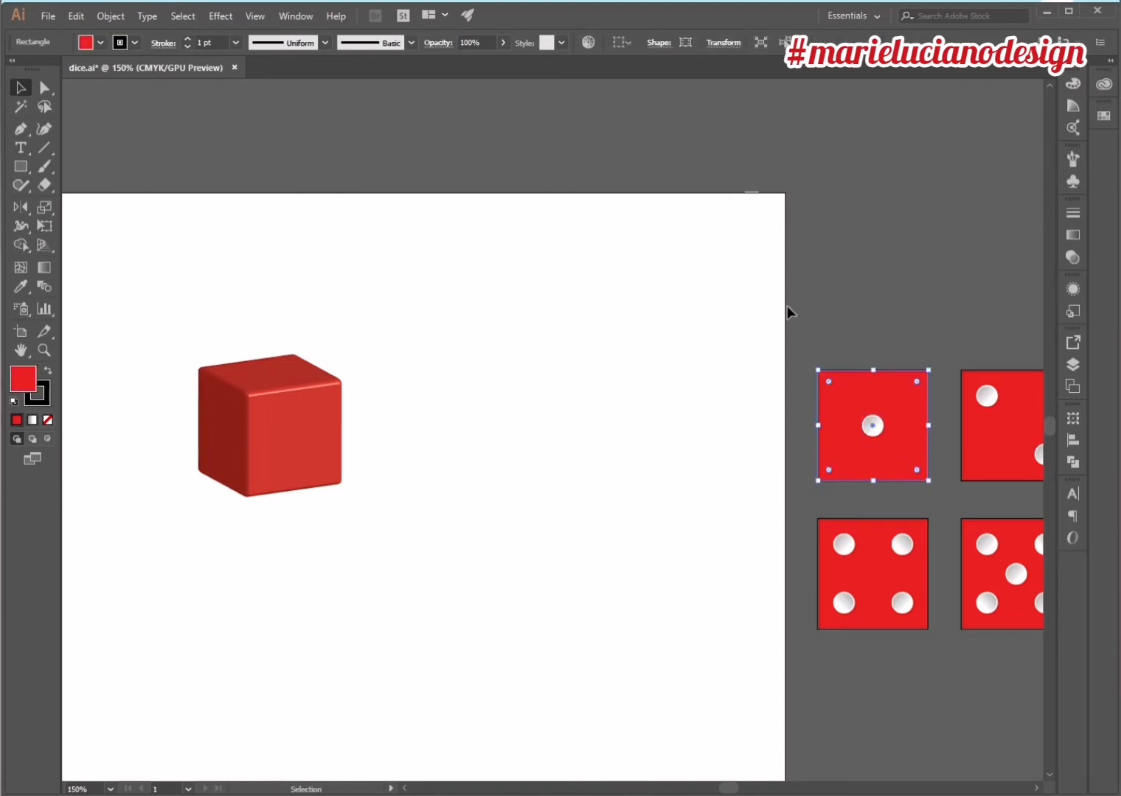
- Remove both the fill and the stroke from the one-dot face's square so only its dot shows
{"action": "left_click", "coordinate": [13, 402]}
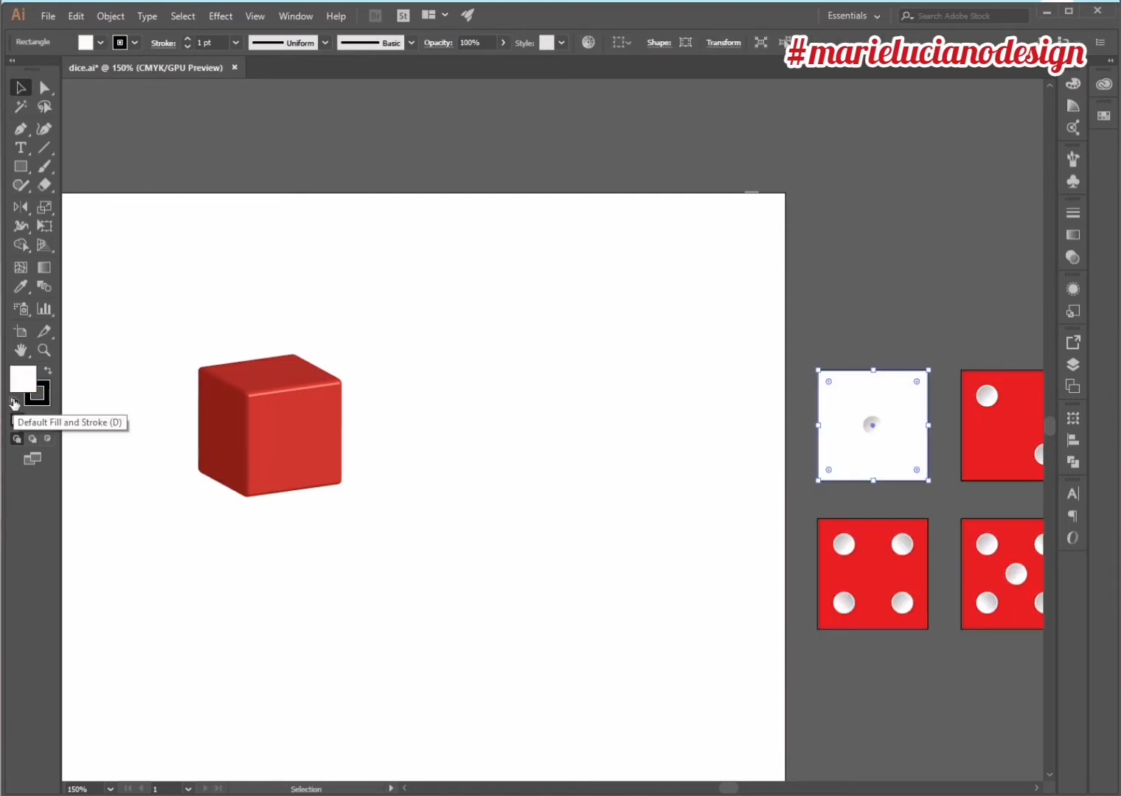
{"action": "left_click", "coordinate": [47, 420]}
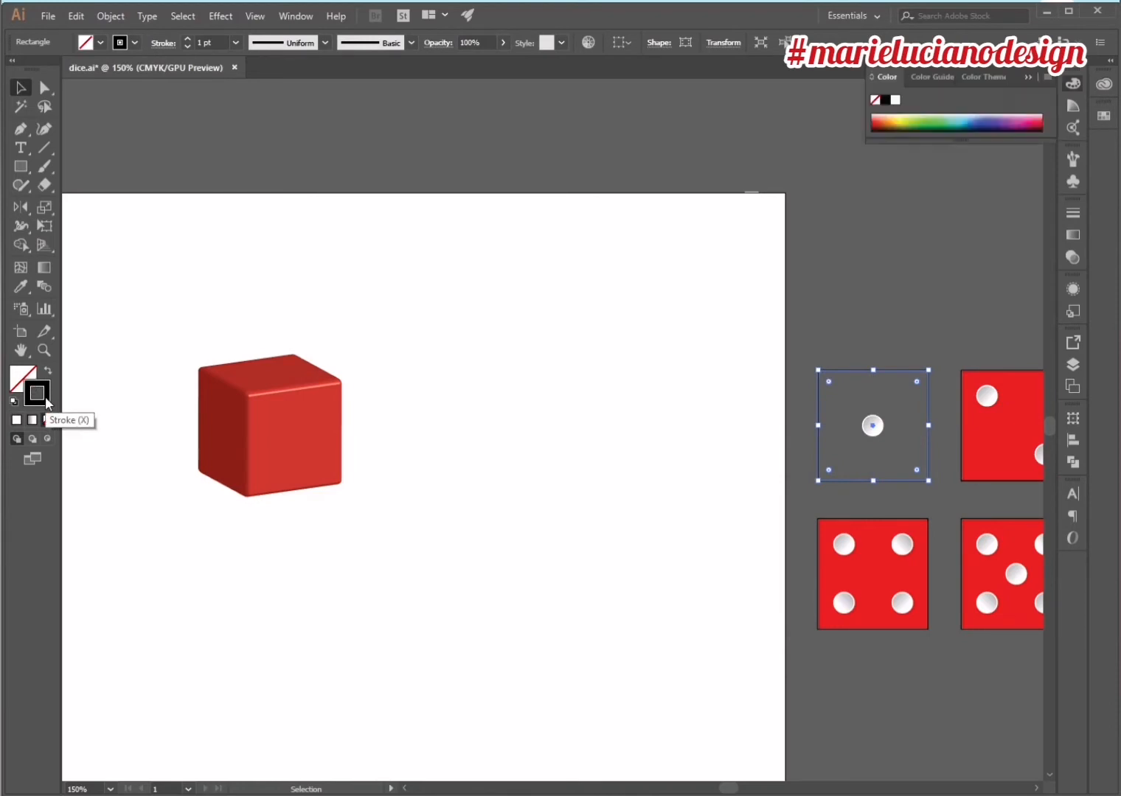
{"action": "left_click", "coordinate": [44, 401]}
{"action": "left_click", "coordinate": [47, 420]}
{"action": "left_click", "coordinate": [837, 323]}
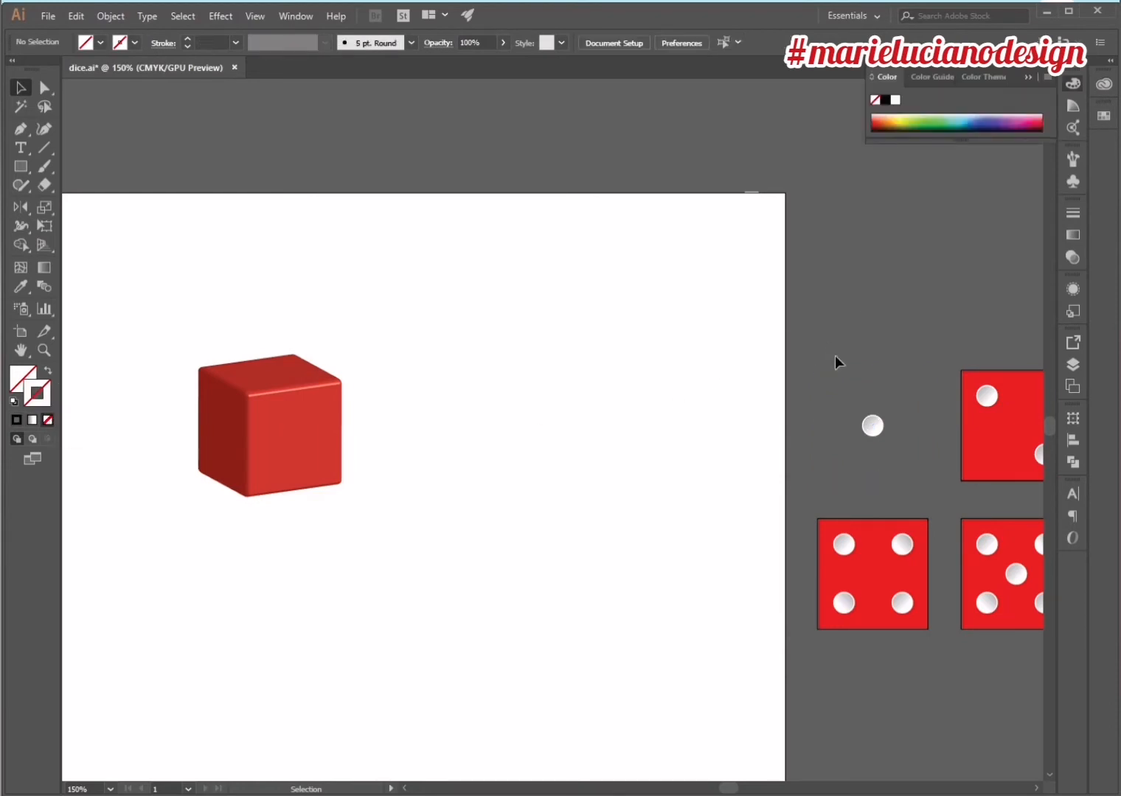
- Save the one-dot face with its invisible square as a dynamic symbol named 1, with export type Graphic
{"action": "left_click_drag", "start_coordinate": [835, 356], "coordinate": [910, 455]}
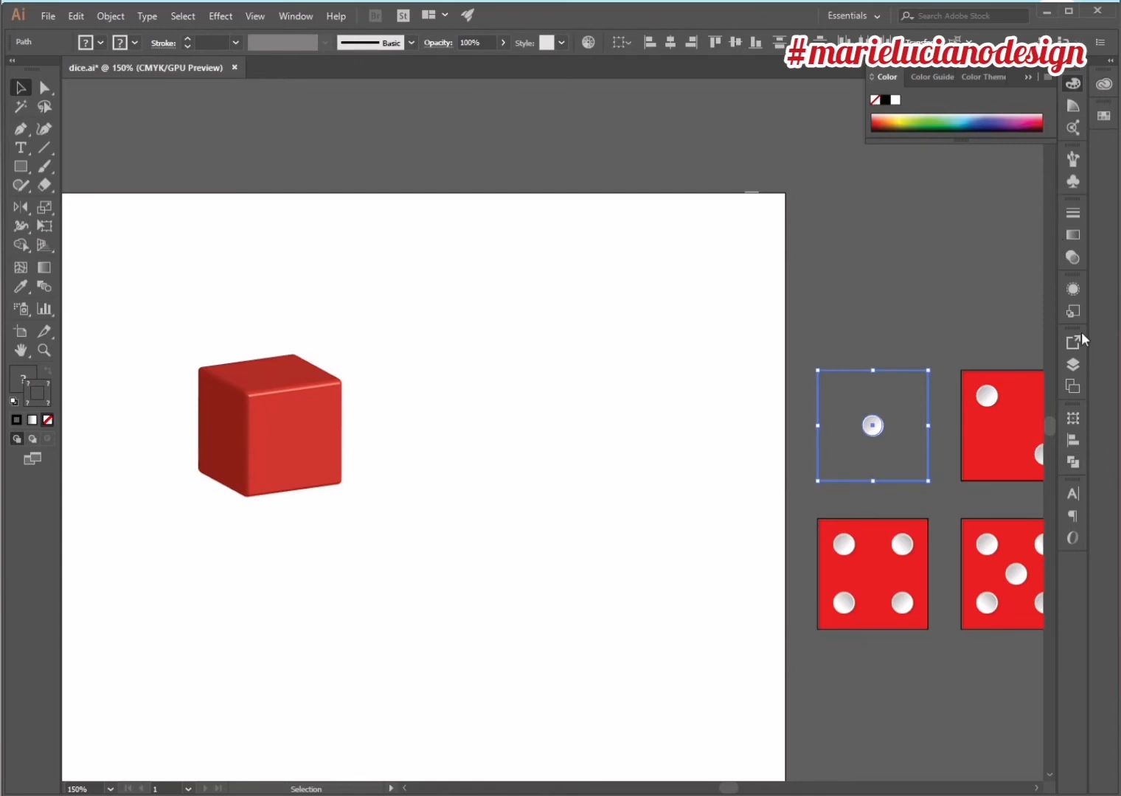
{"action": "left_click", "coordinate": [1072, 181]}
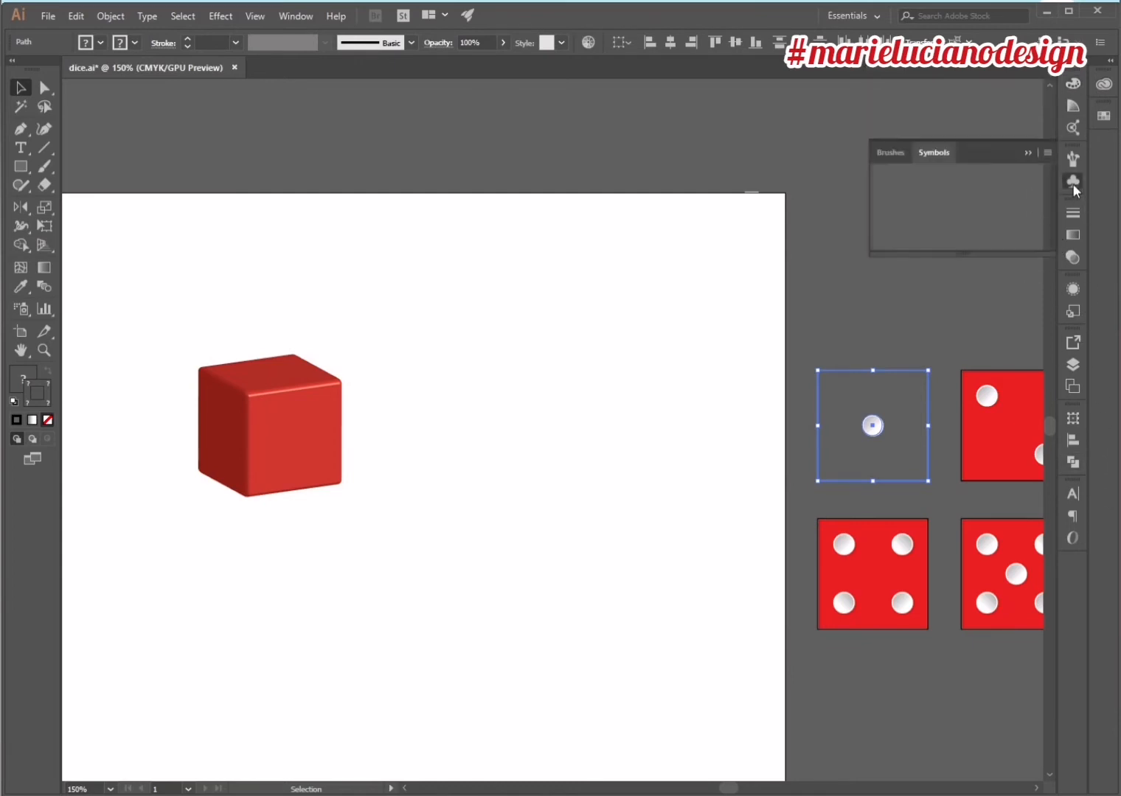
{"action": "left_click", "coordinate": [1007, 242]}
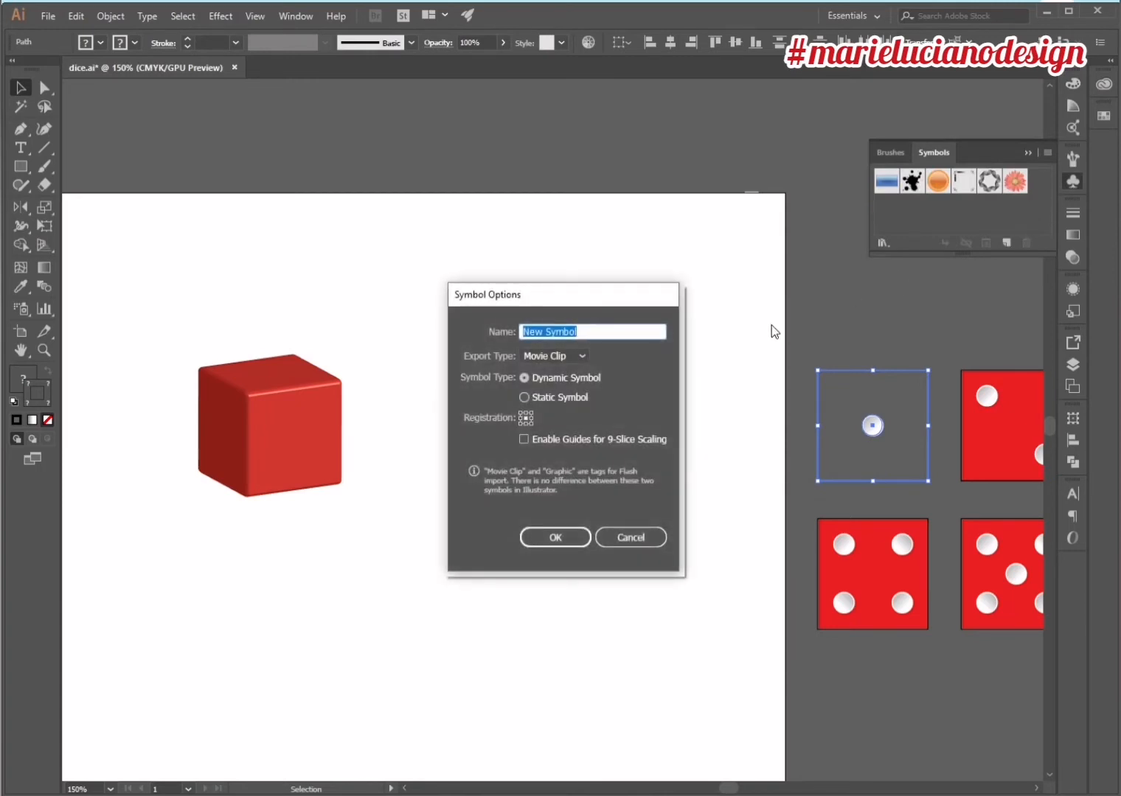
{"action": "type", "text": "1"}
{"action": "left_click", "coordinate": [566, 354]}
{"action": "left_click", "coordinate": [568, 388]}
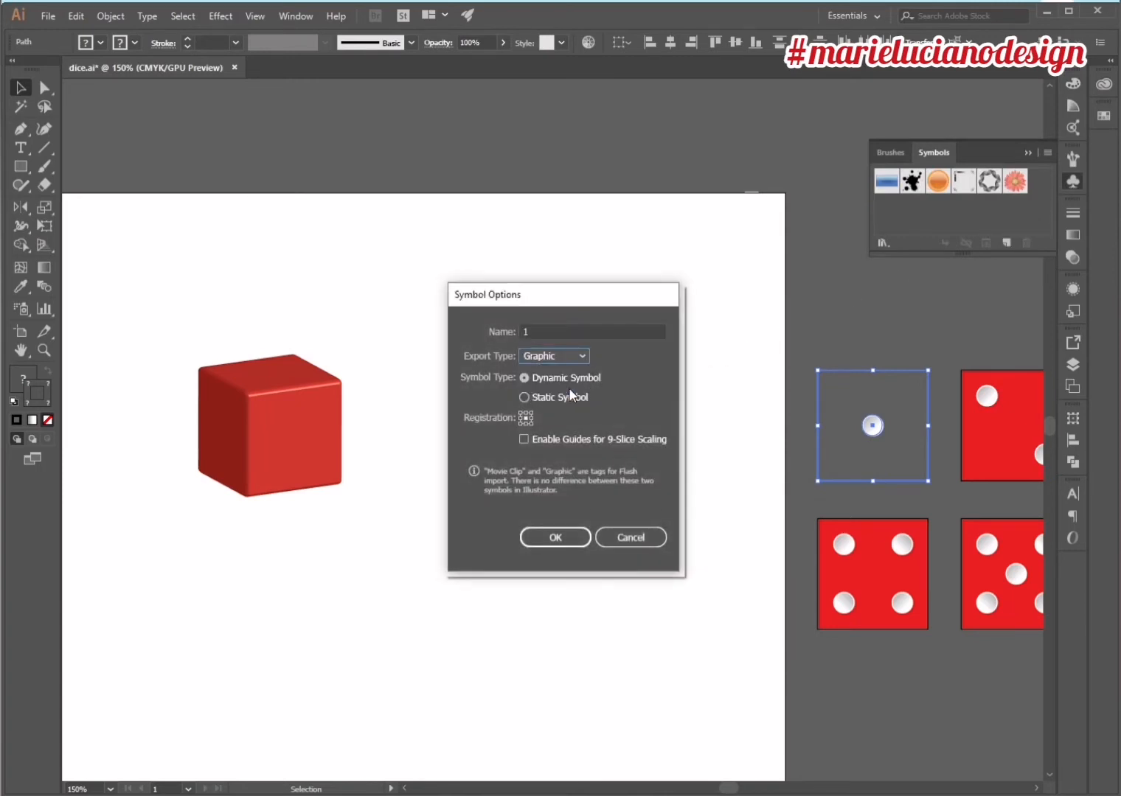
{"action": "left_click", "coordinate": [575, 537]}
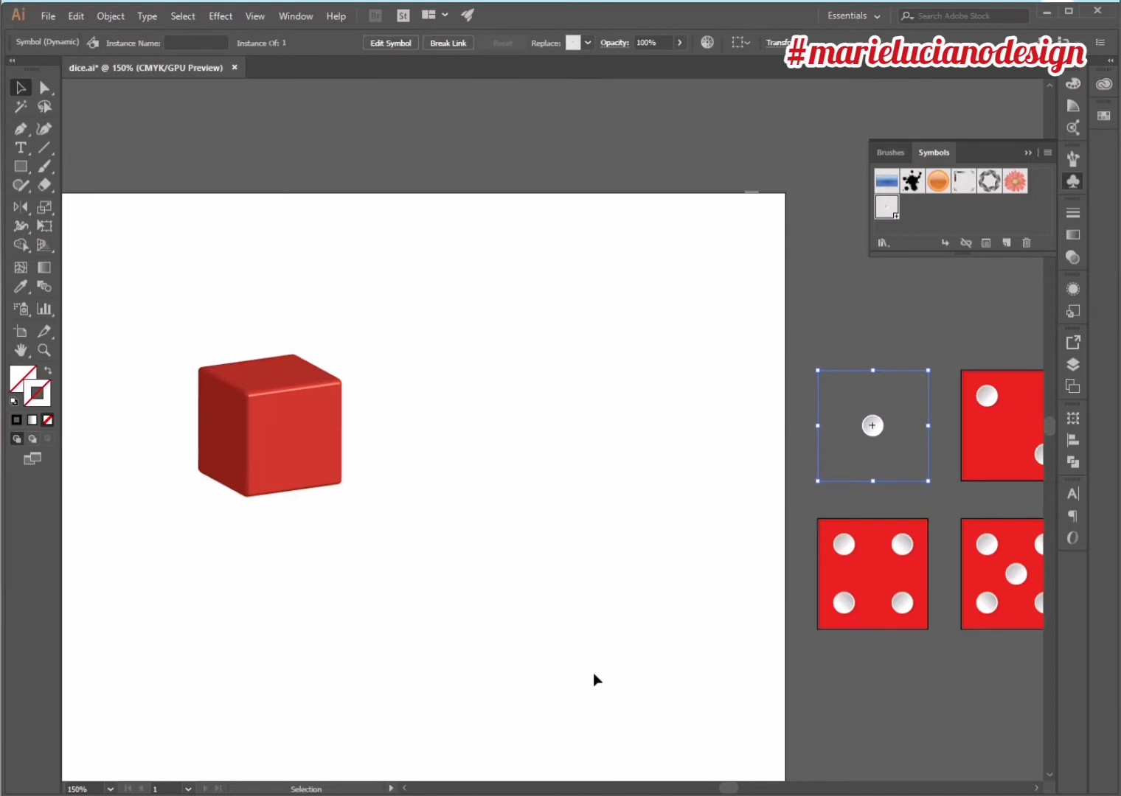
{"action": "left_click", "coordinate": [593, 672]}
- Map symbol 1 onto surface 1 of 26 in the cube's 3D Extrude & Bevel effect, with preview on
{"action": "scroll", "coordinate": [545, 537], "scroll_direction": "left", "scroll_amount": 5}
{"action": "left_click", "coordinate": [460, 469]}
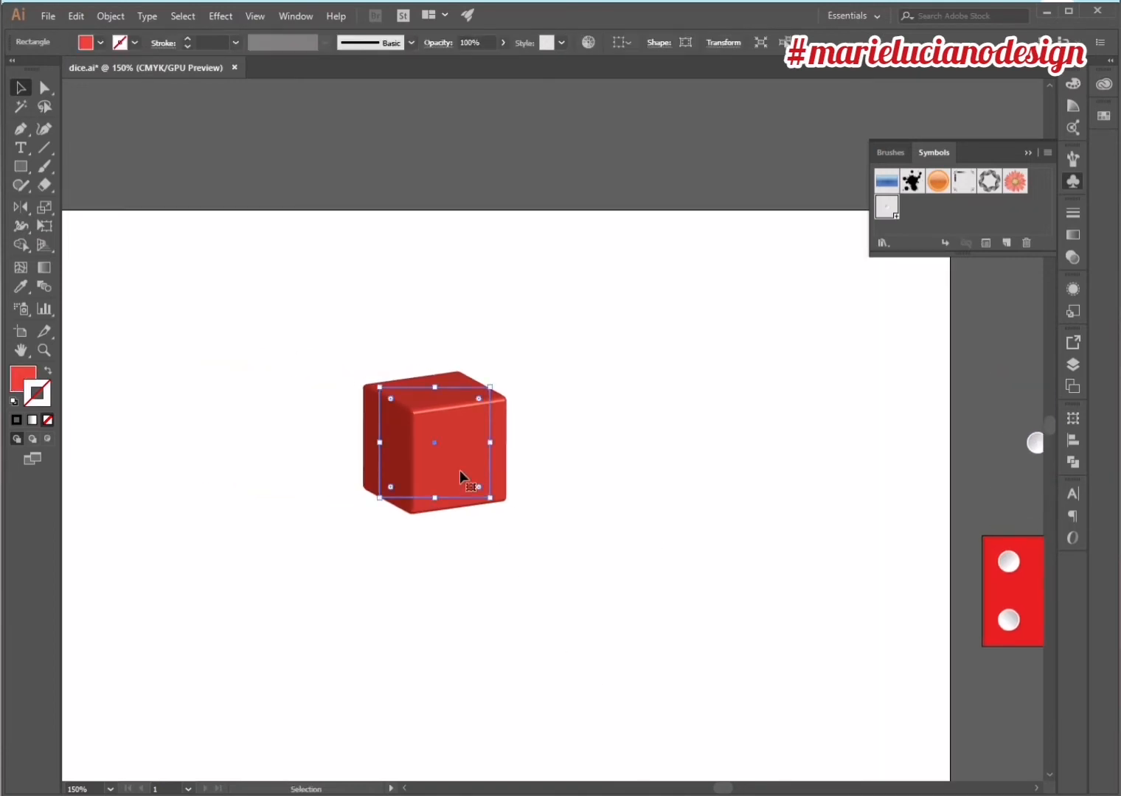
{"action": "left_click", "coordinate": [1073, 289]}
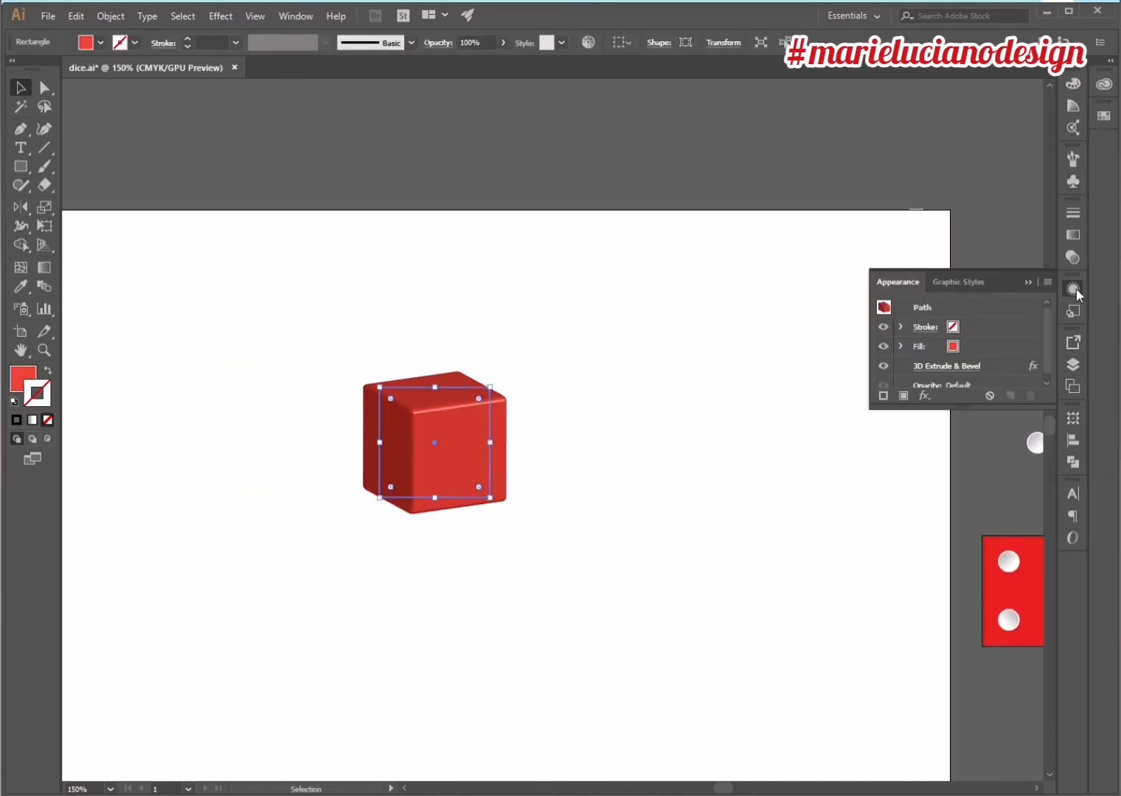
{"action": "left_click", "coordinate": [962, 366]}
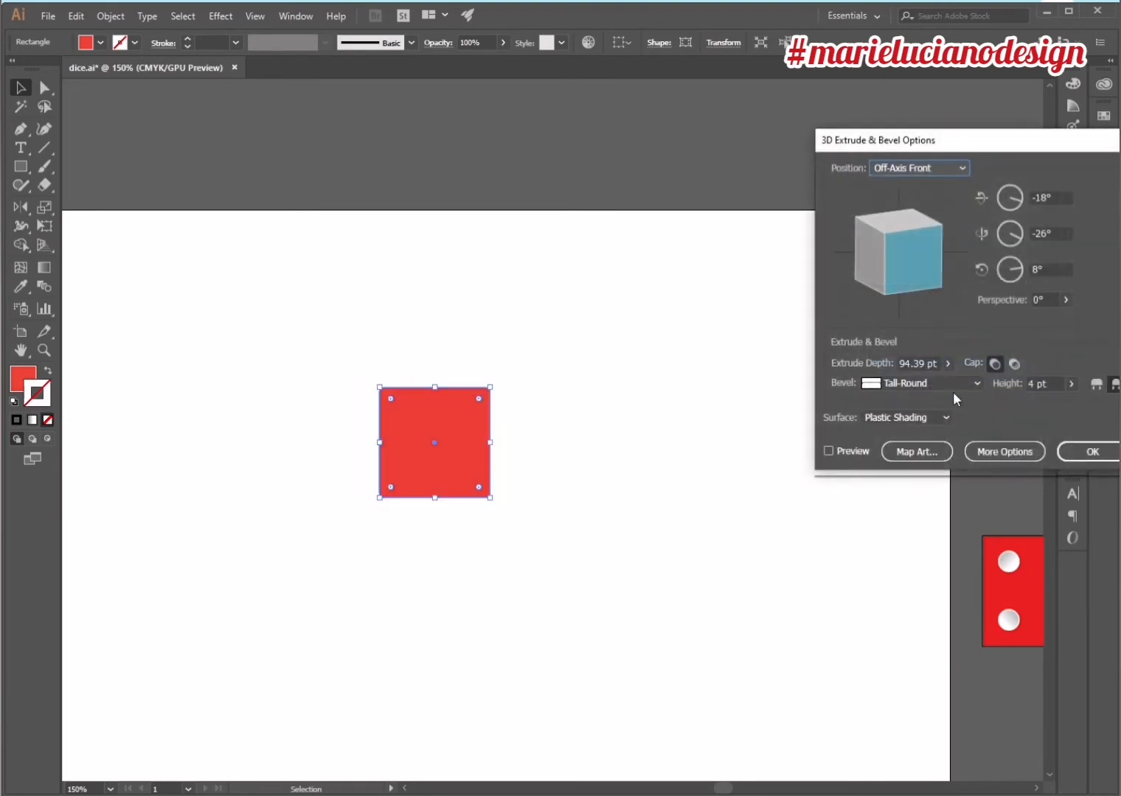
{"action": "left_click", "coordinate": [828, 451]}
{"action": "left_click", "coordinate": [912, 453]}
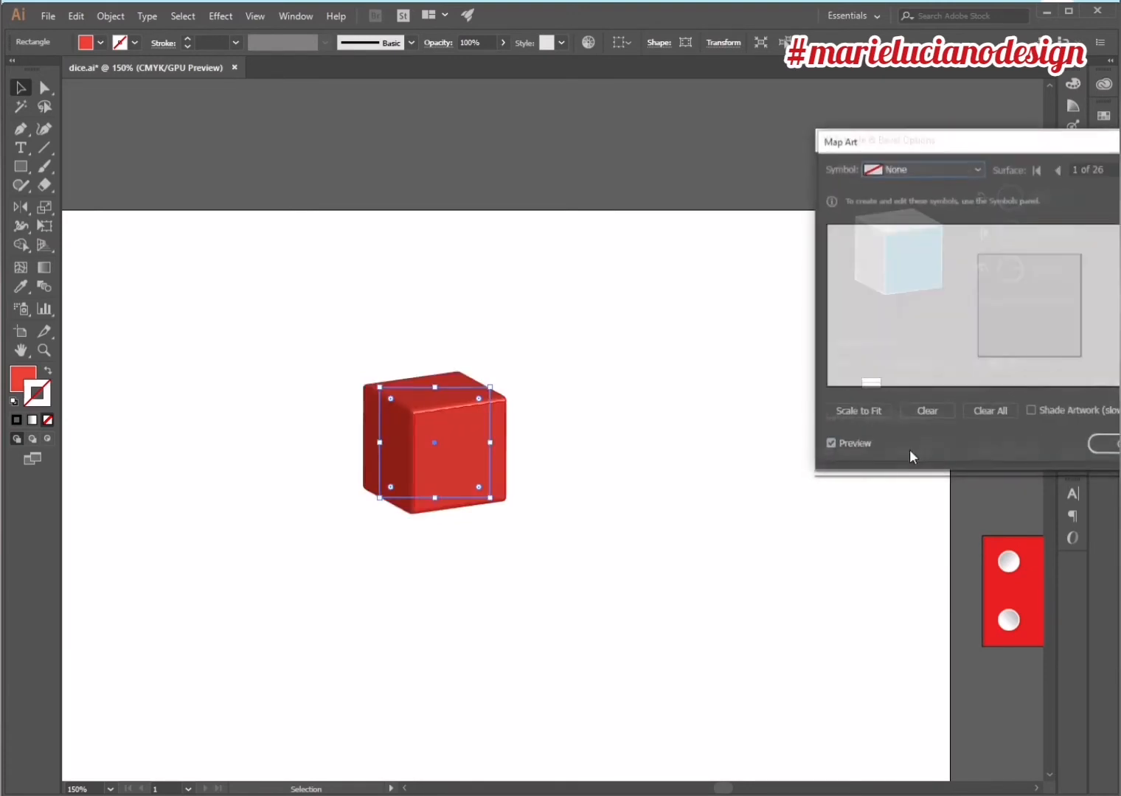
{"action": "left_click_drag", "start_coordinate": [1083, 142], "coordinate": [855, 126]}
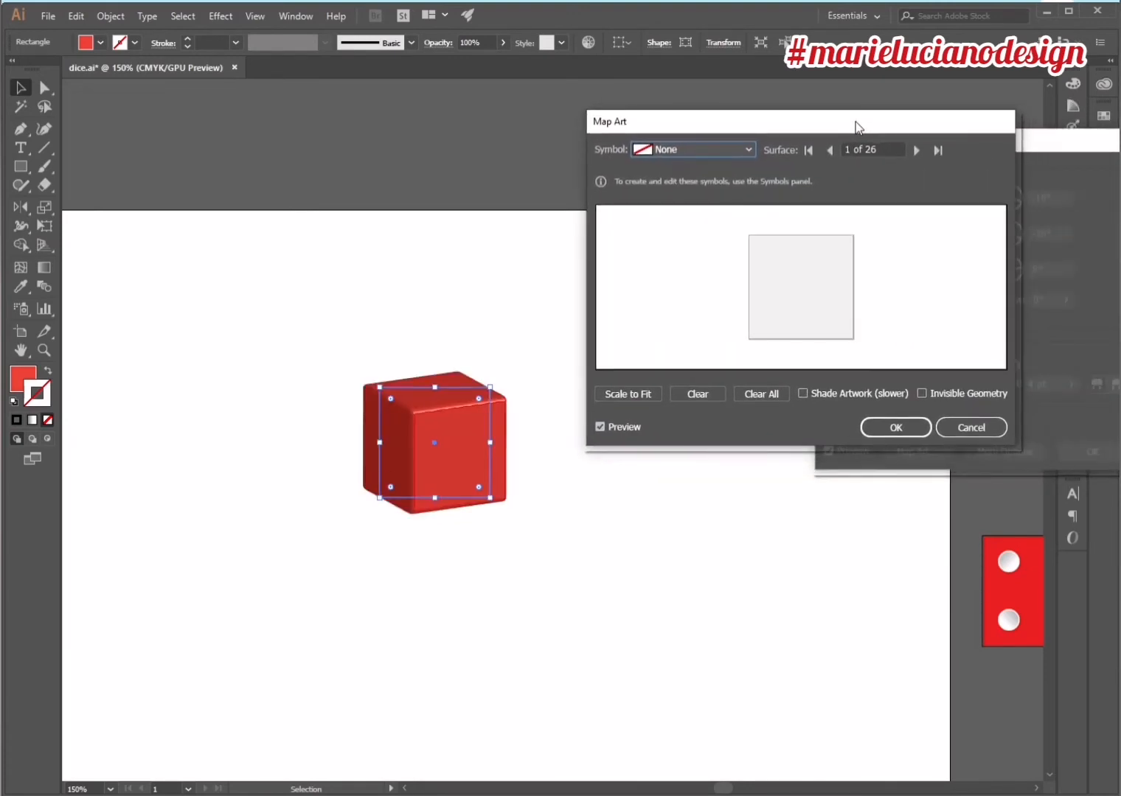
{"action": "left_click", "coordinate": [680, 145]}
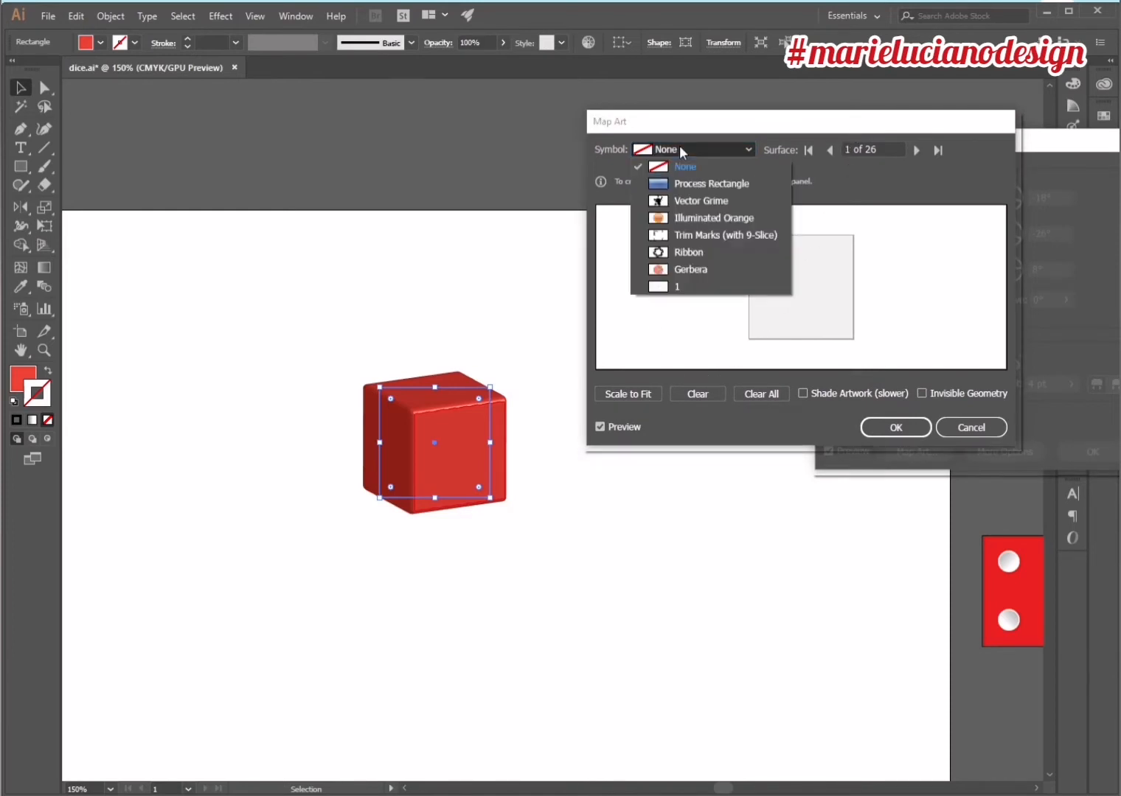
{"action": "left_click", "coordinate": [701, 287]}
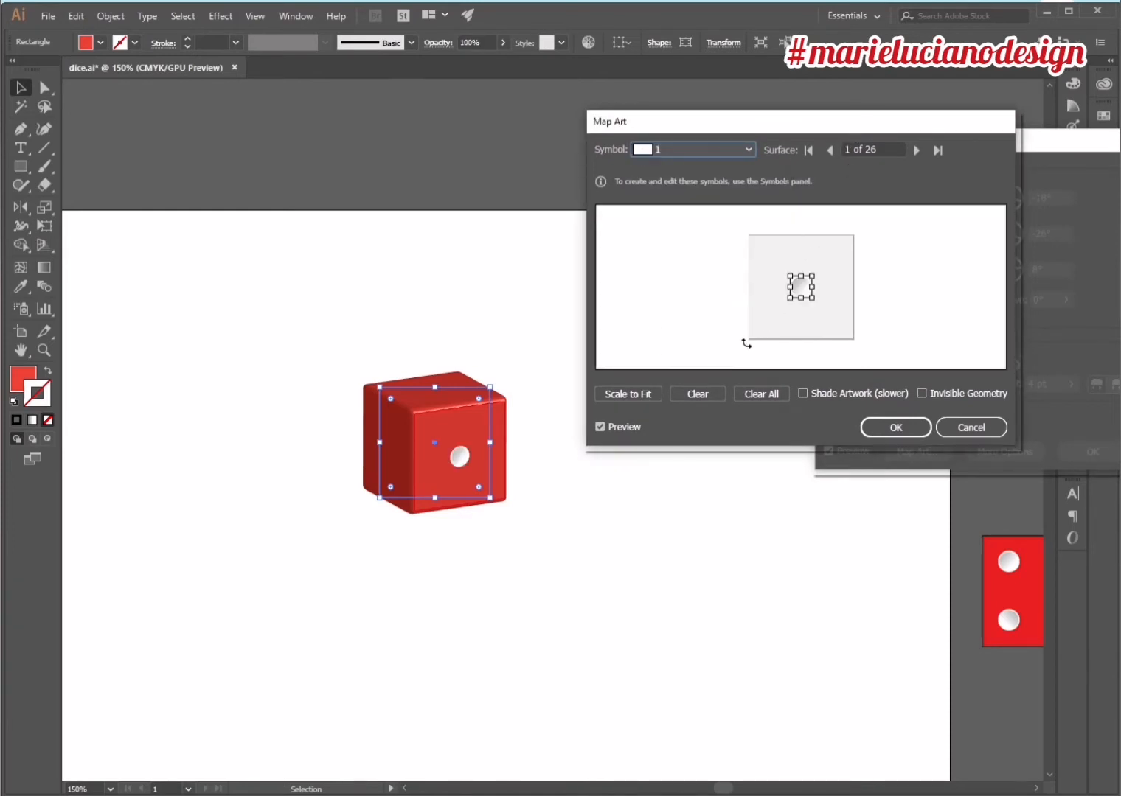
- Apply the cube's mapped artwork with Shade Artwork enabled, and save the document
{"action": "left_click", "coordinate": [803, 392]}
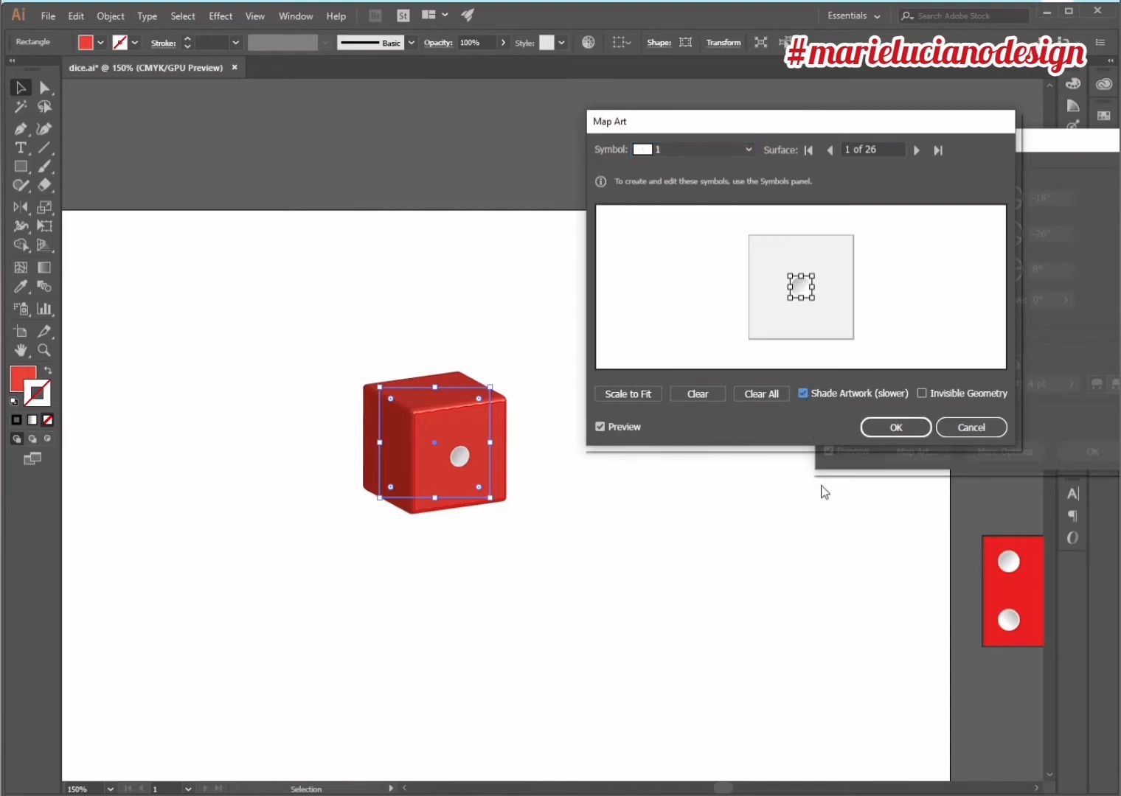
{"action": "left_click", "coordinate": [888, 428]}
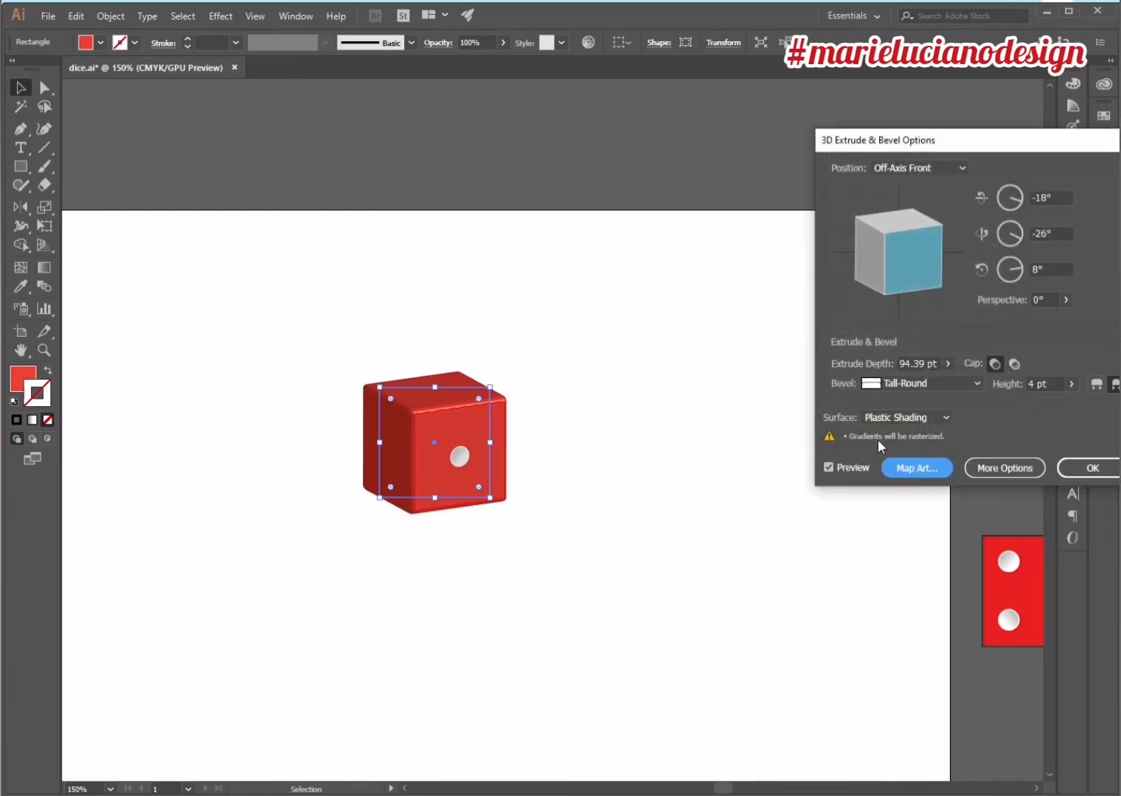
{"action": "left_click", "coordinate": [1085, 468]}
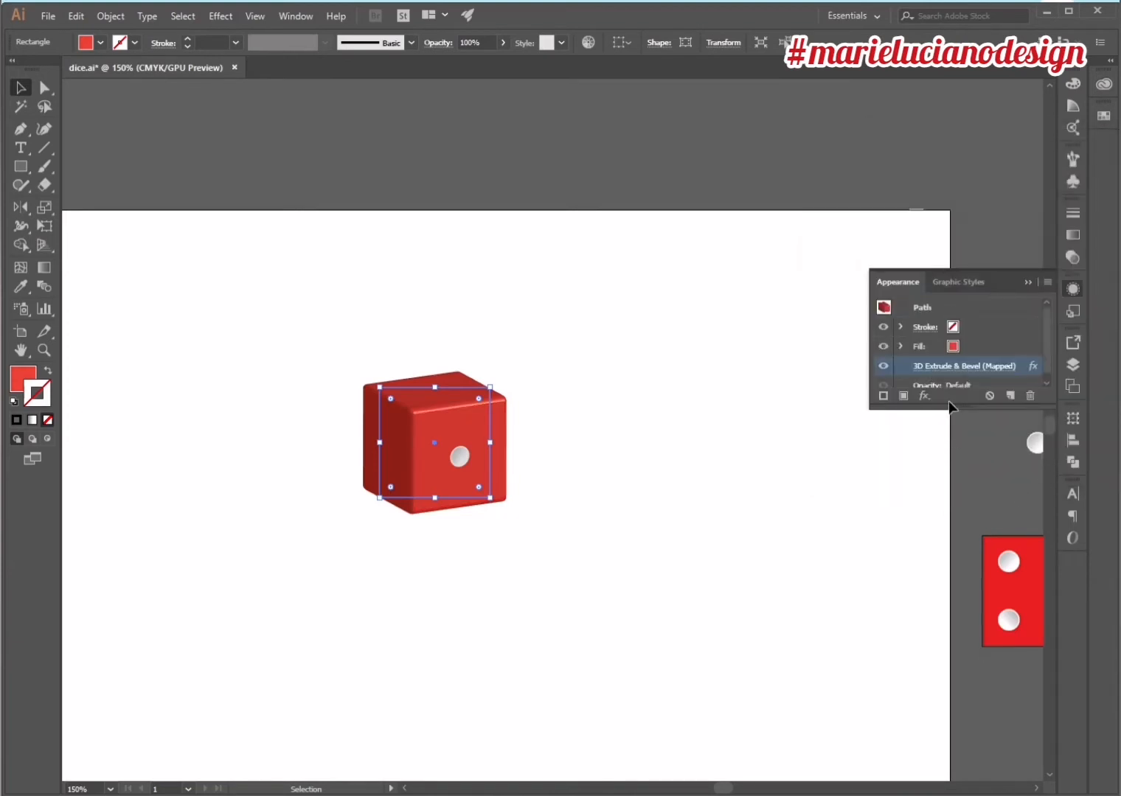
{"action": "left_click", "coordinate": [1028, 282]}
{"action": "left_click", "coordinate": [830, 534]}
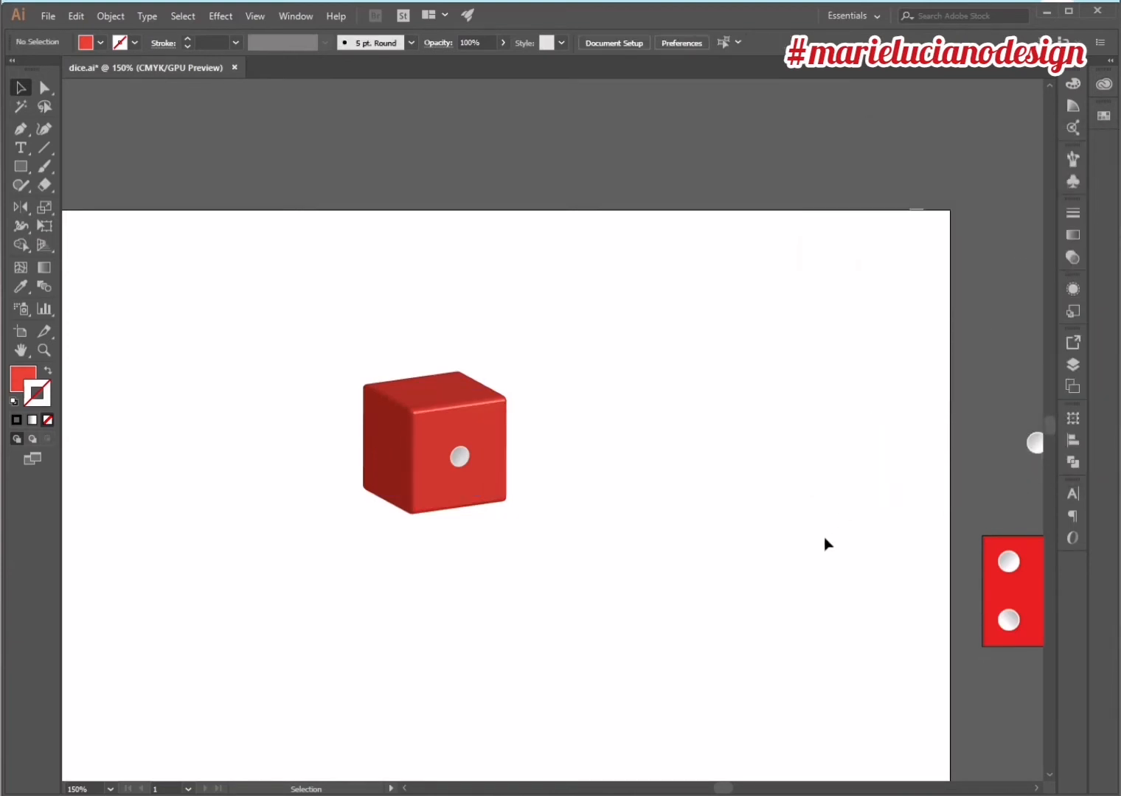
{"action": "key", "text": "a"}
{"action": "key", "text": "ctrl+s"}
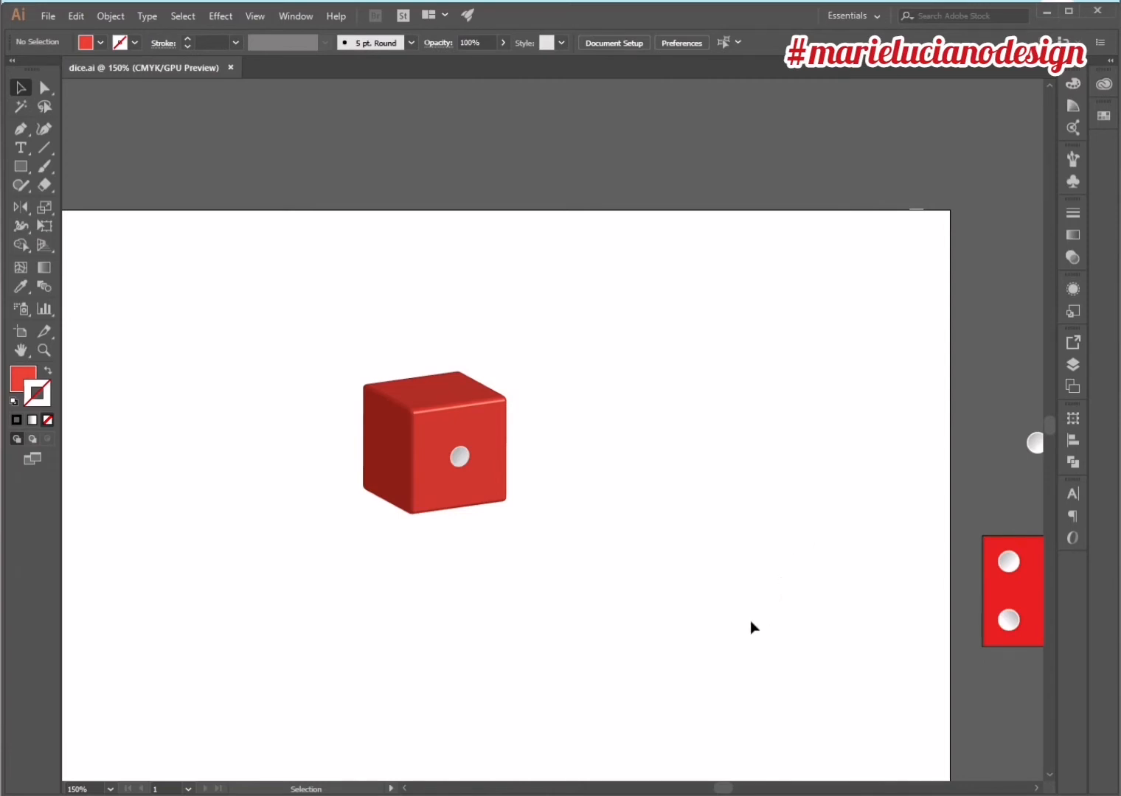
- Remove the fill and stroke from the background squares of the two- to six-dot faces together
{"action": "key", "text": "space"}
{"action": "left_click_drag", "start_coordinate": [745, 618], "coordinate": [418, 567]}
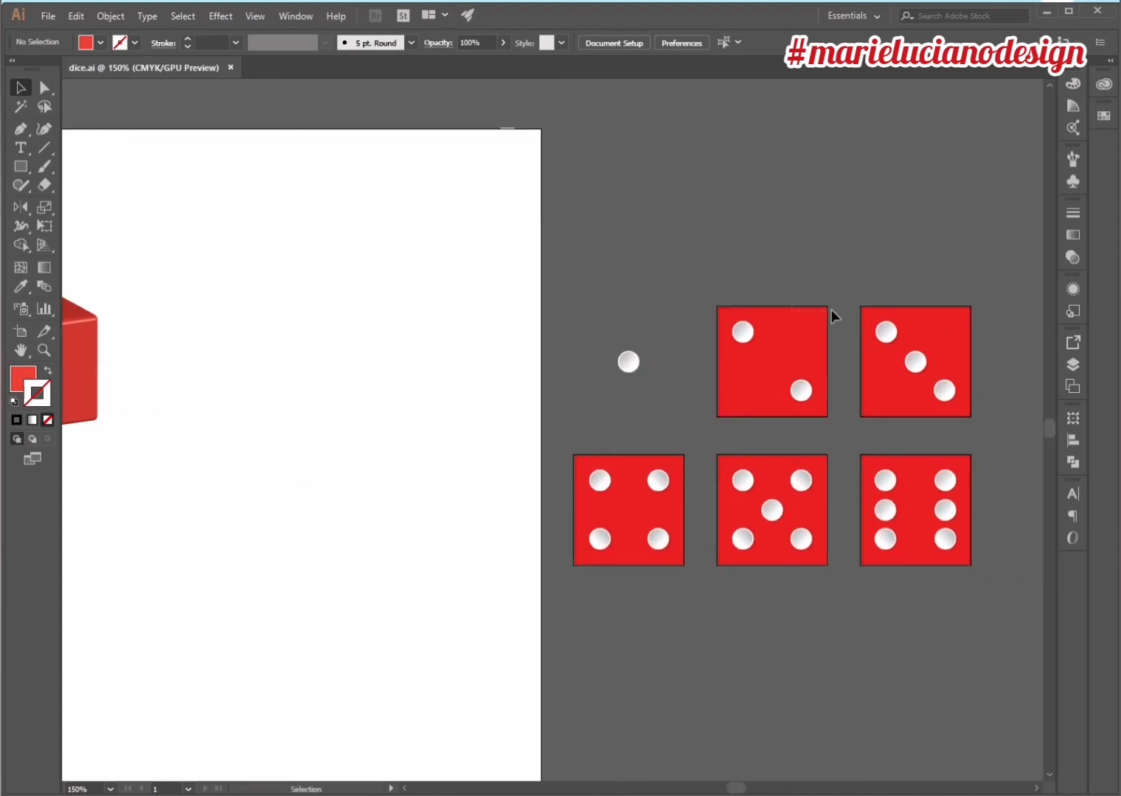
{"action": "left_click", "coordinate": [910, 310]}
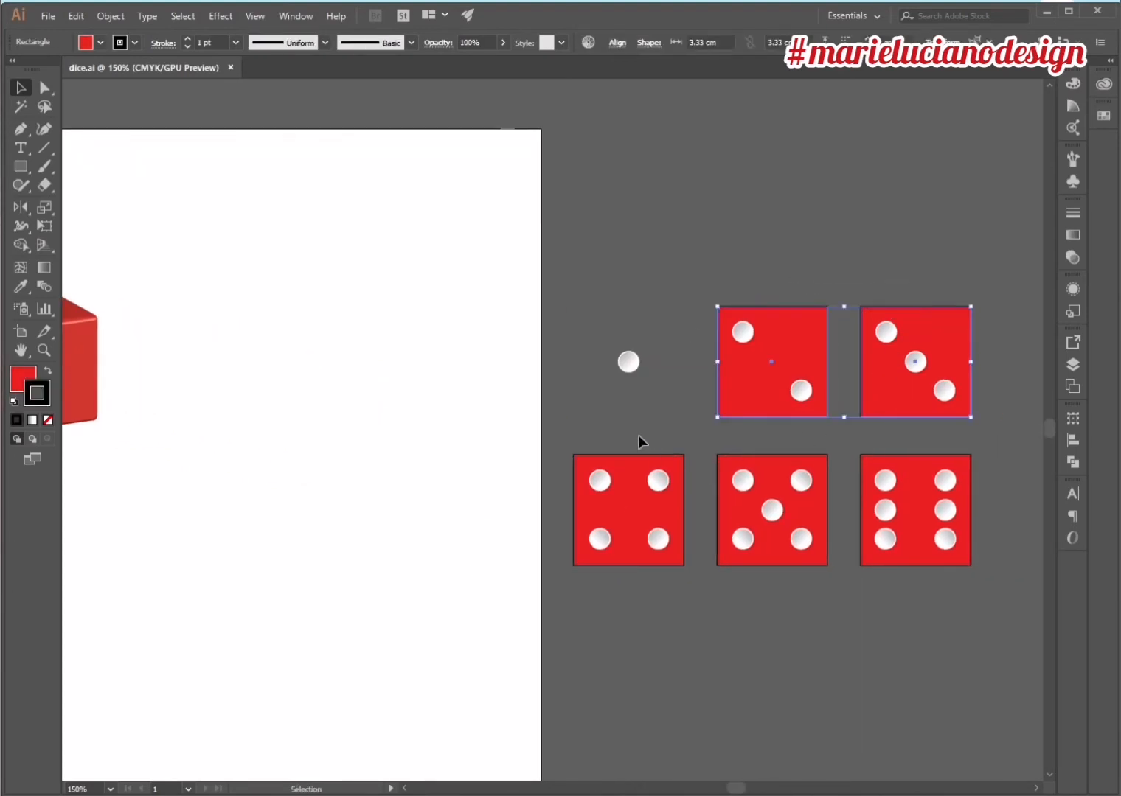
{"action": "left_click_drag", "start_coordinate": [637, 435], "coordinate": [921, 457]}
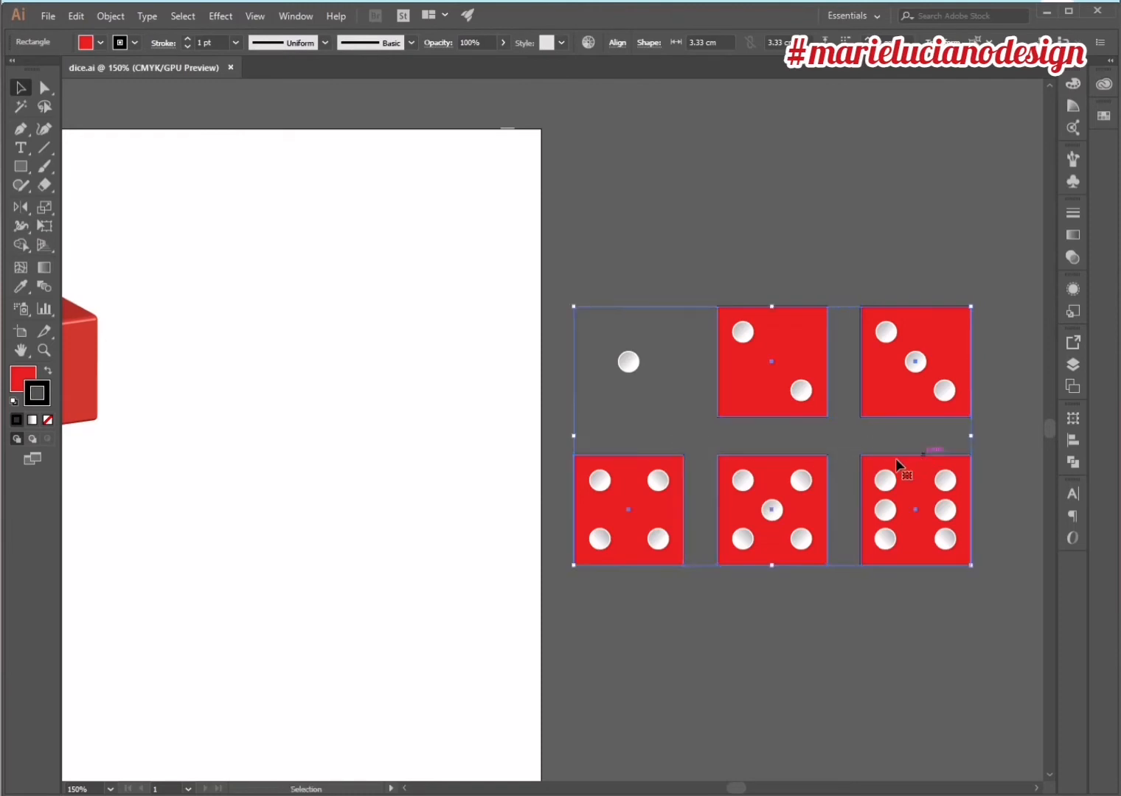
{"action": "left_click", "coordinate": [47, 420]}
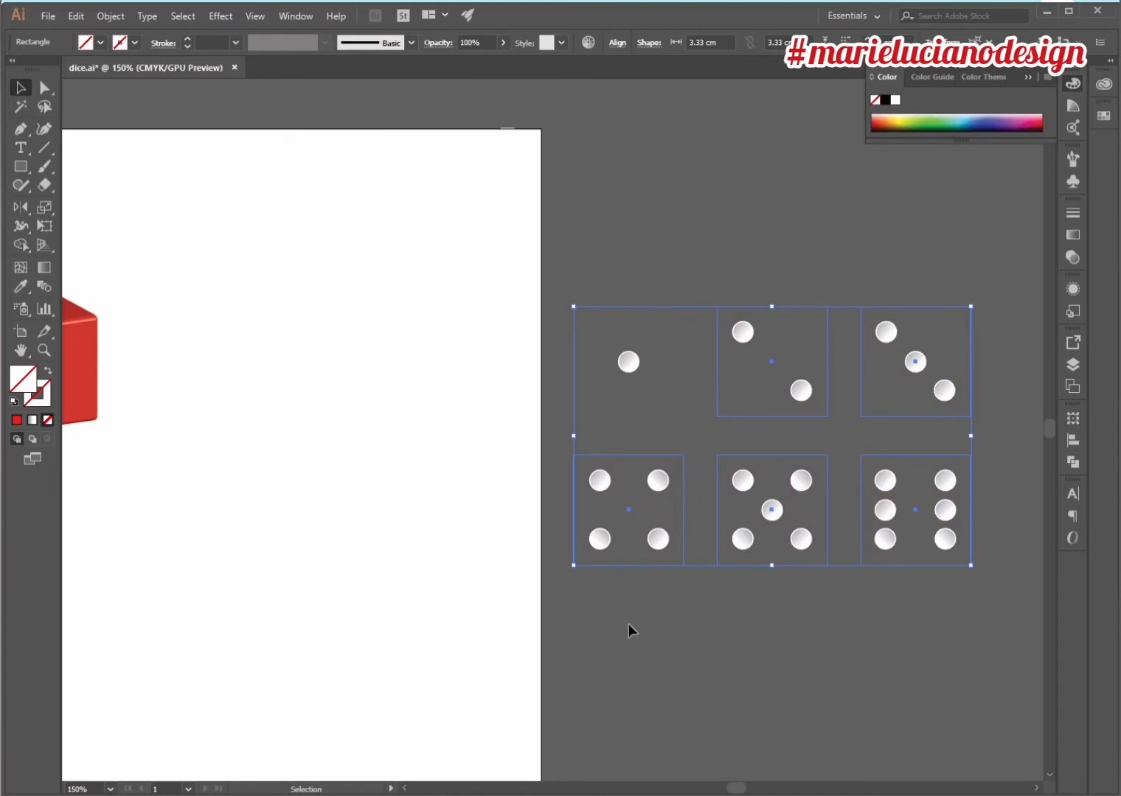
{"action": "left_click", "coordinate": [729, 258]}
- Save the two-dot face with its invisible square as a dynamic symbol named 2, with export type Graphic
{"action": "left_click_drag", "start_coordinate": [831, 423], "coordinate": [789, 376]}
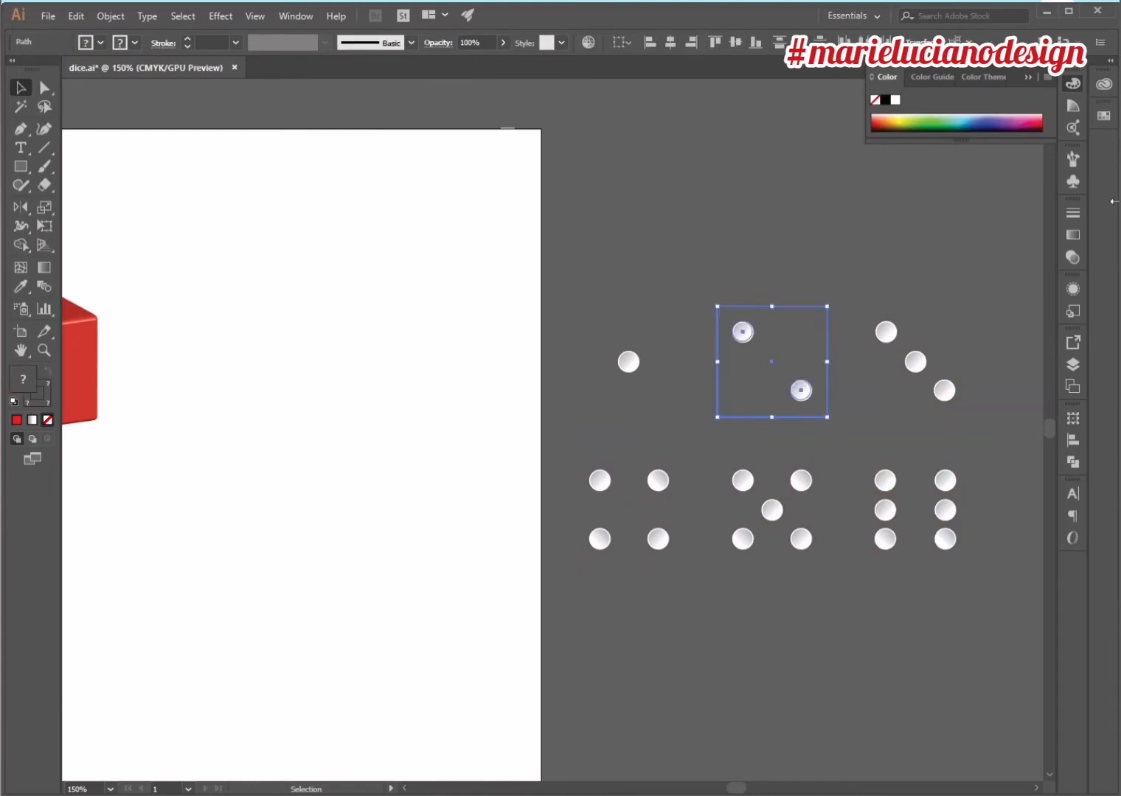
{"action": "left_click", "coordinate": [1065, 185]}
{"action": "left_click", "coordinate": [1005, 243]}
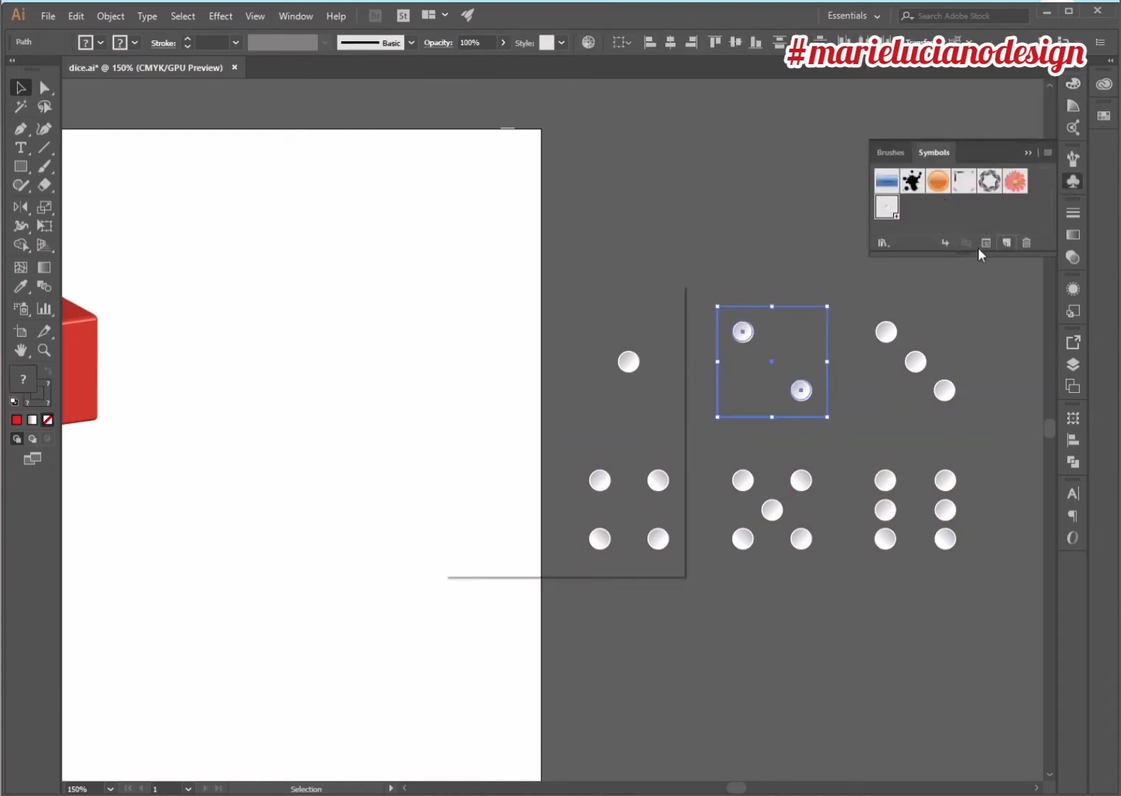
{"action": "type", "text": "2"}
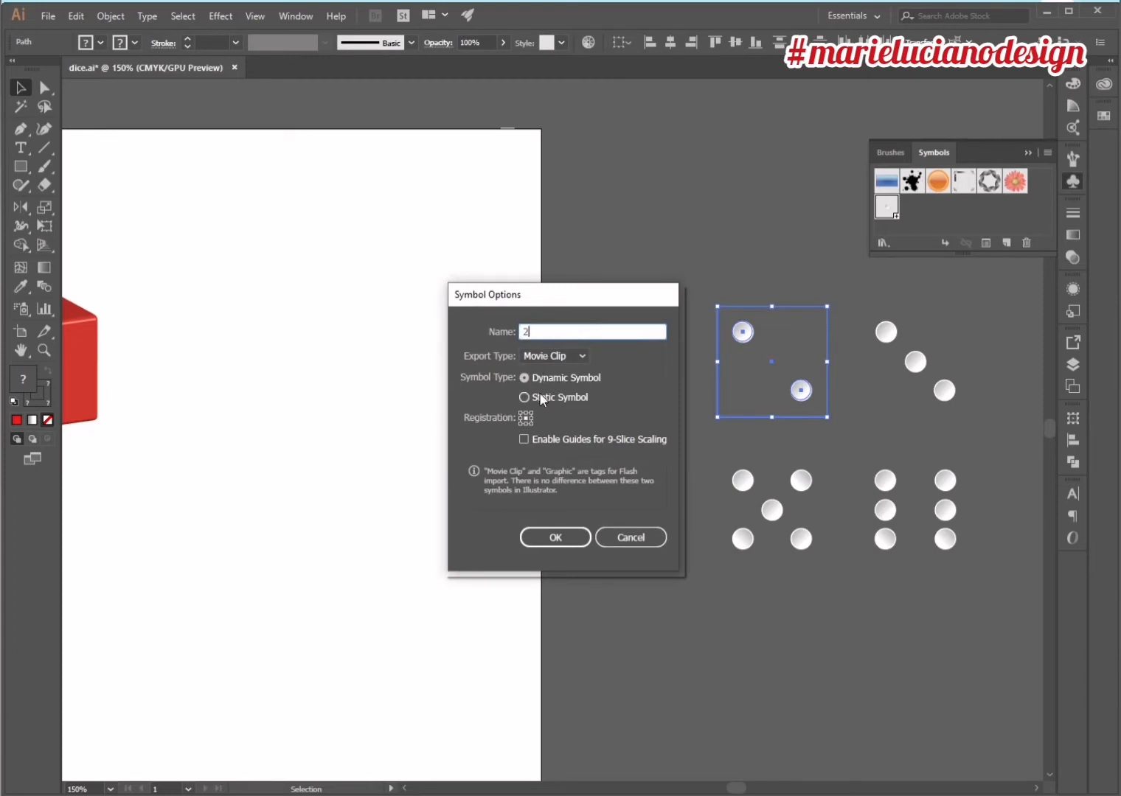
{"action": "left_click", "coordinate": [546, 355]}
{"action": "left_click", "coordinate": [560, 385]}
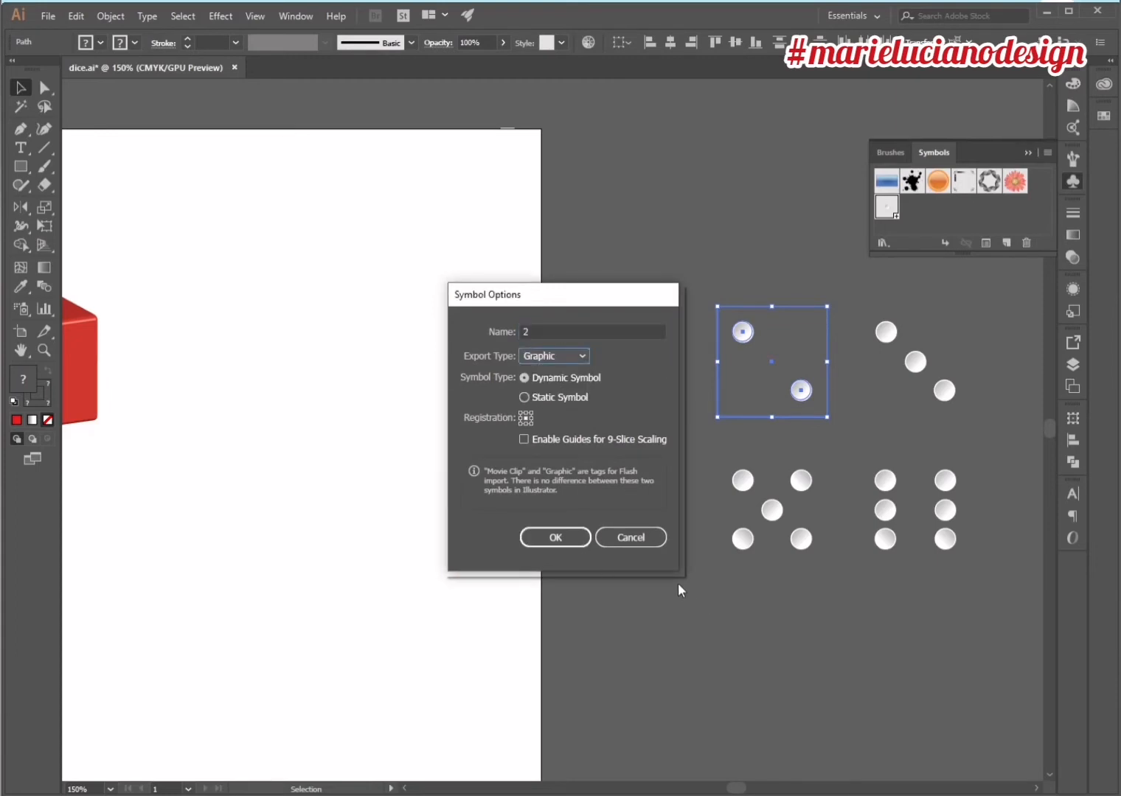
{"action": "left_click", "coordinate": [559, 538]}
{"action": "left_click", "coordinate": [732, 653]}
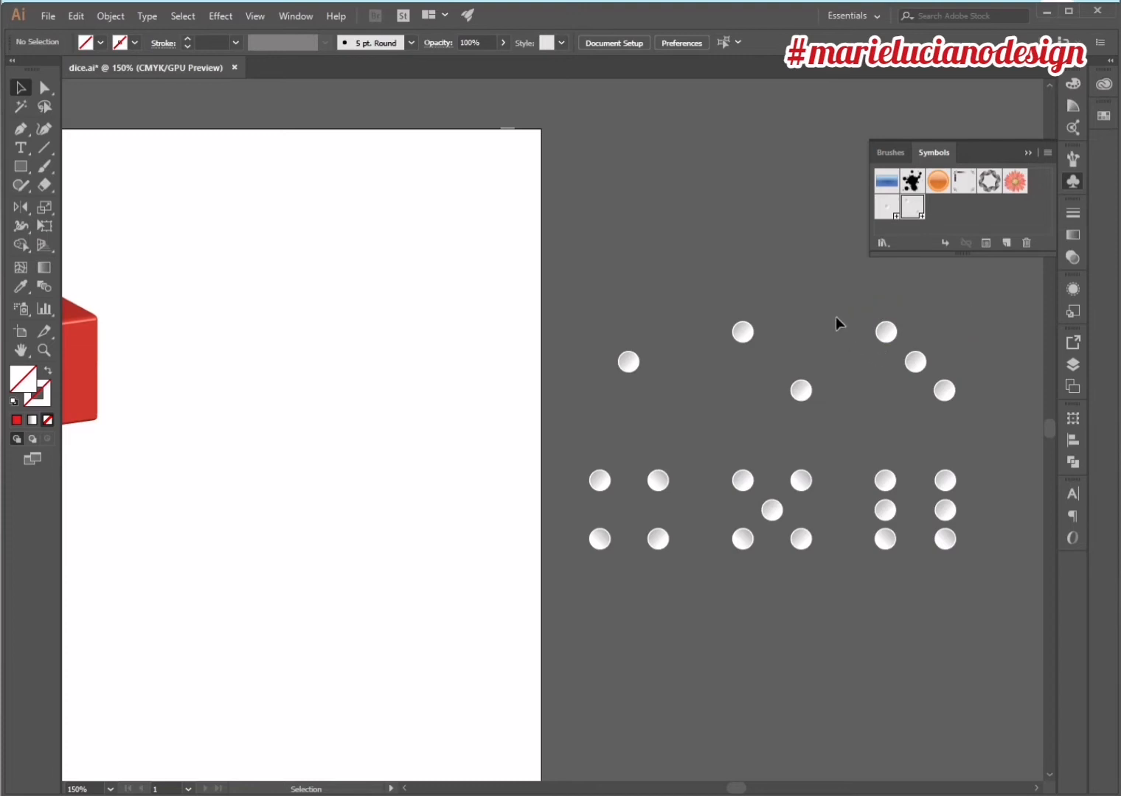
- Save the three-dot face with its invisible square as a dynamic symbol named 3, with export type Graphic
{"action": "left_click", "coordinate": [943, 390]}
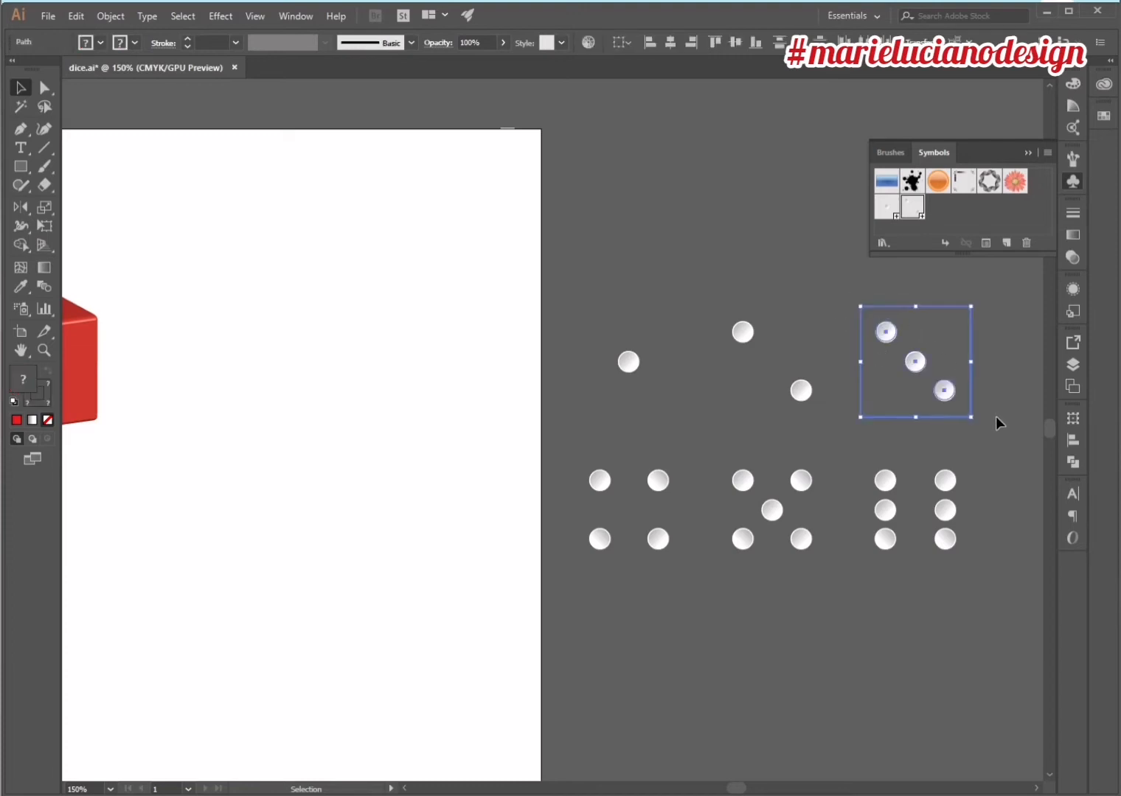
{"action": "left_click", "coordinate": [1004, 244]}
{"action": "type", "text": "3"}
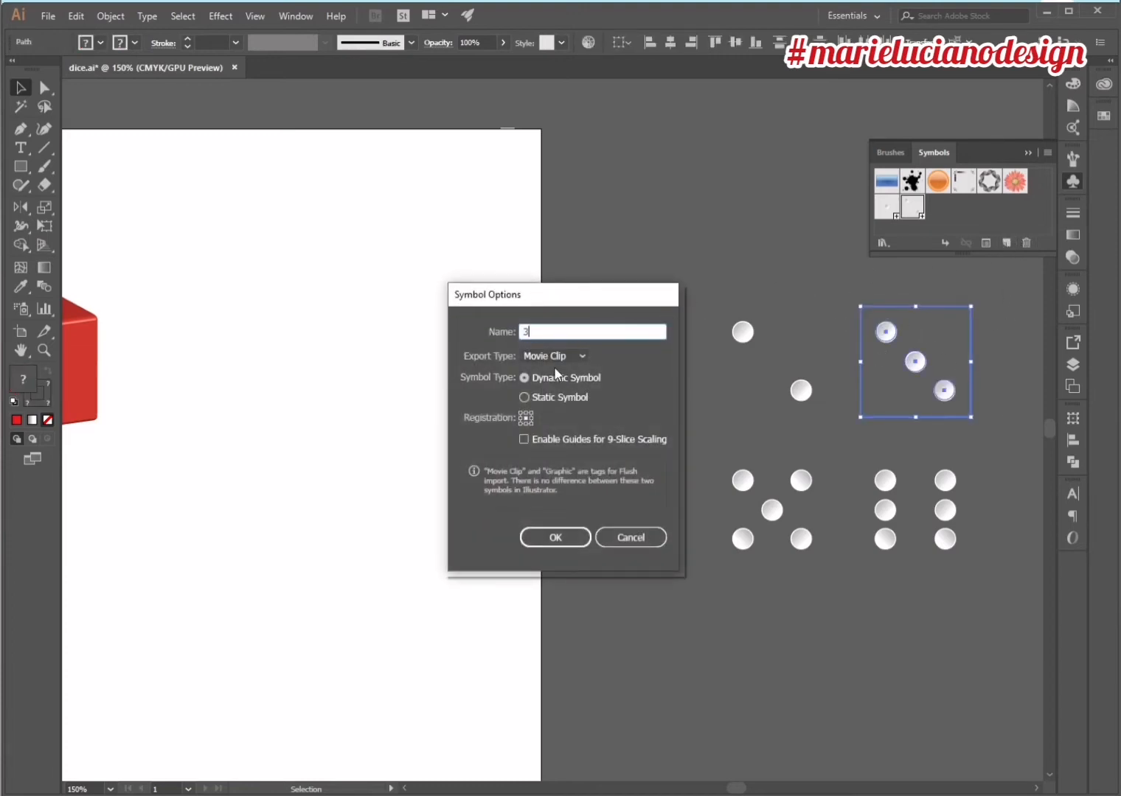
{"action": "left_click", "coordinate": [553, 358]}
{"action": "left_click", "coordinate": [554, 387]}
{"action": "left_click", "coordinate": [564, 537]}
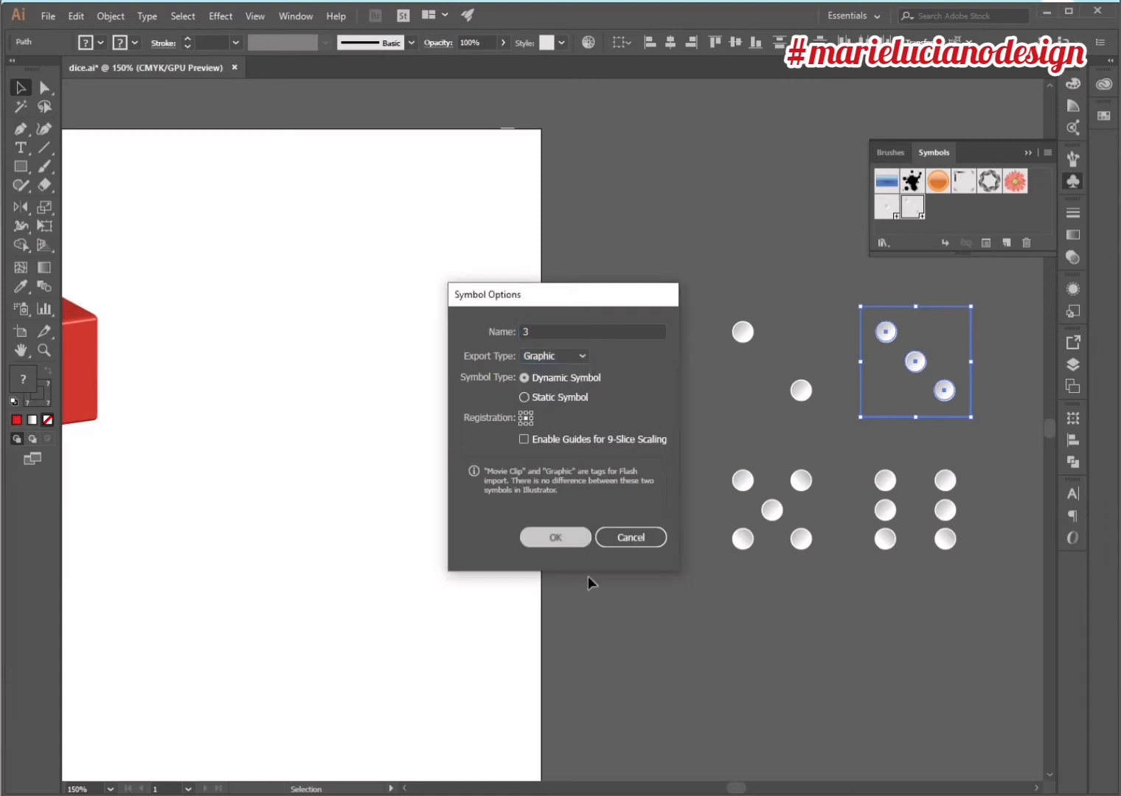
{"action": "left_click", "coordinate": [643, 672]}
- Save the four-dot face with its invisible square as a dynamic symbol named 4, with export type Graphic
{"action": "left_click_drag", "start_coordinate": [568, 445], "coordinate": [686, 634]}
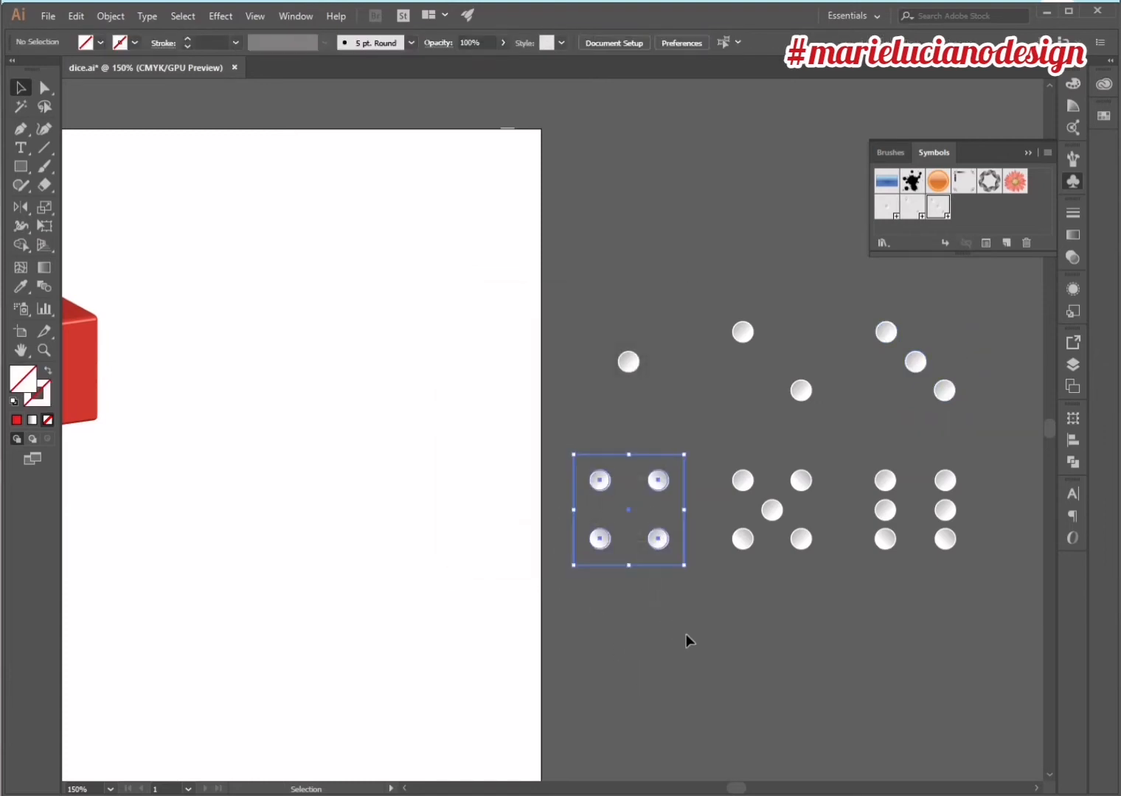
{"action": "left_click", "coordinate": [1006, 244]}
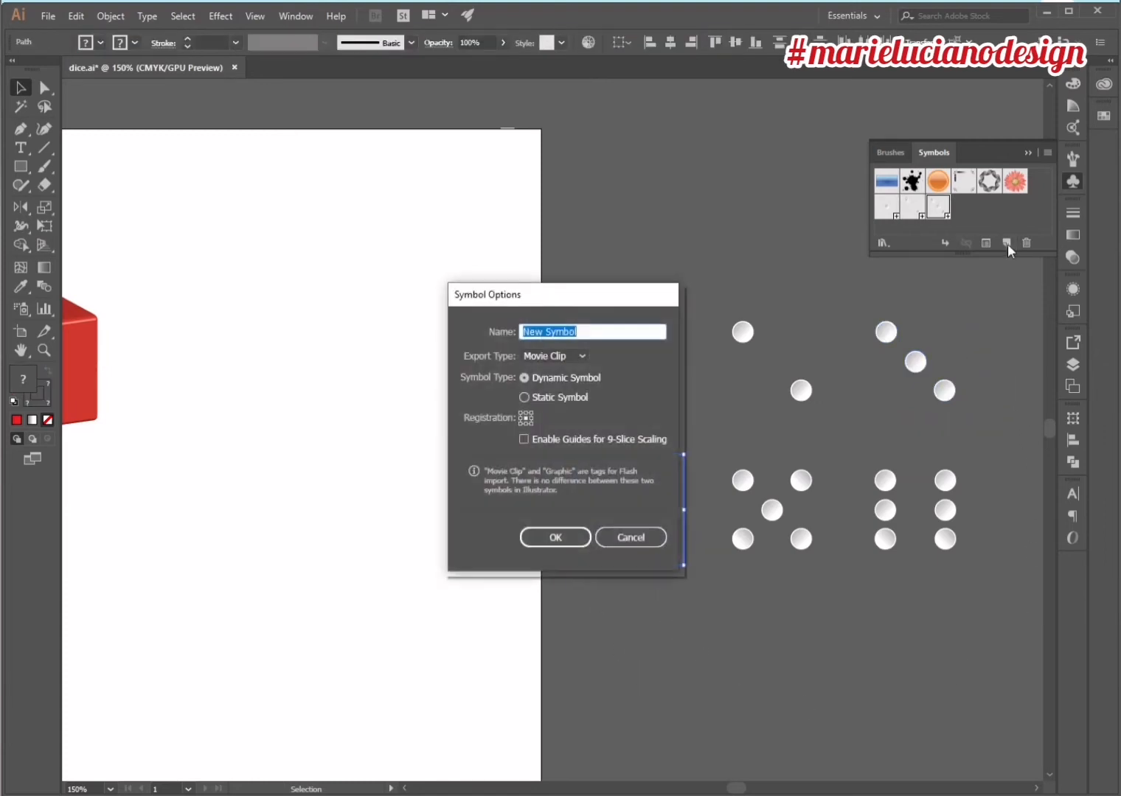
{"action": "type", "text": "4"}
{"action": "left_click", "coordinate": [564, 360]}
{"action": "left_click", "coordinate": [573, 387]}
{"action": "left_click", "coordinate": [555, 537]}
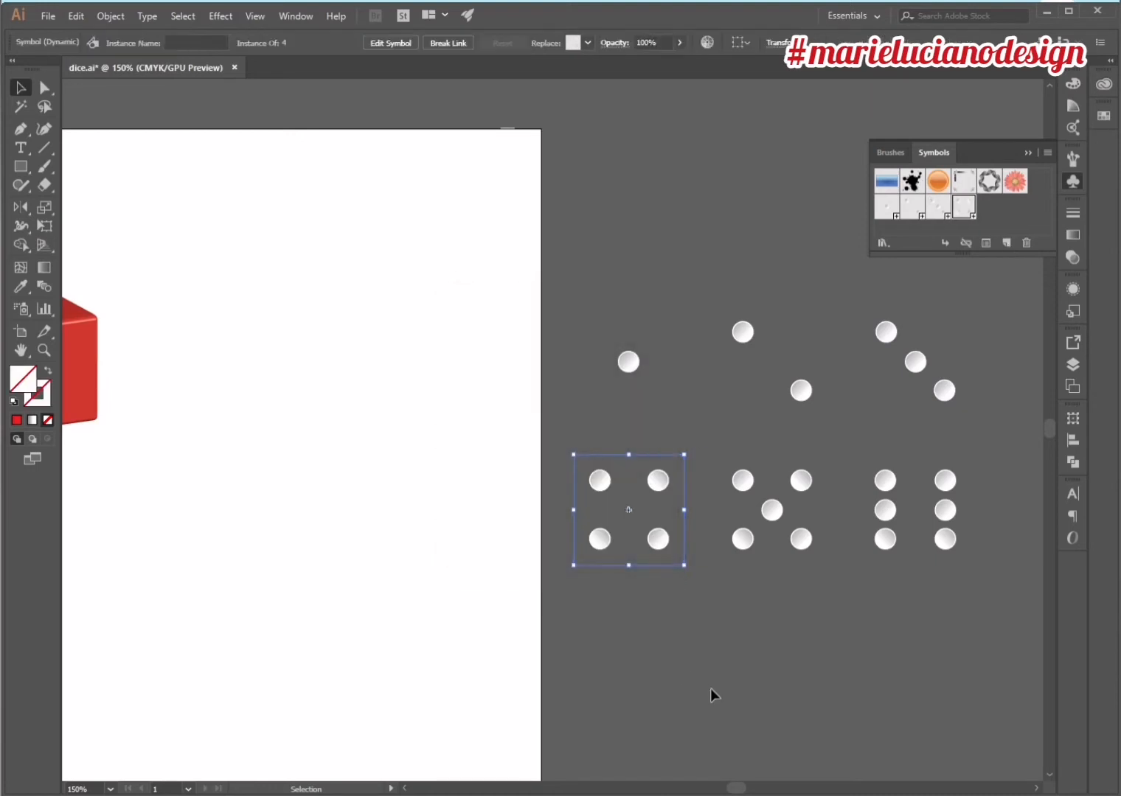
{"action": "left_click", "coordinate": [710, 688]}
- Save the five-dot face with its invisible square as a dynamic symbol named 5, with export type Graphic
{"action": "left_click_drag", "start_coordinate": [792, 562], "coordinate": [807, 572]}
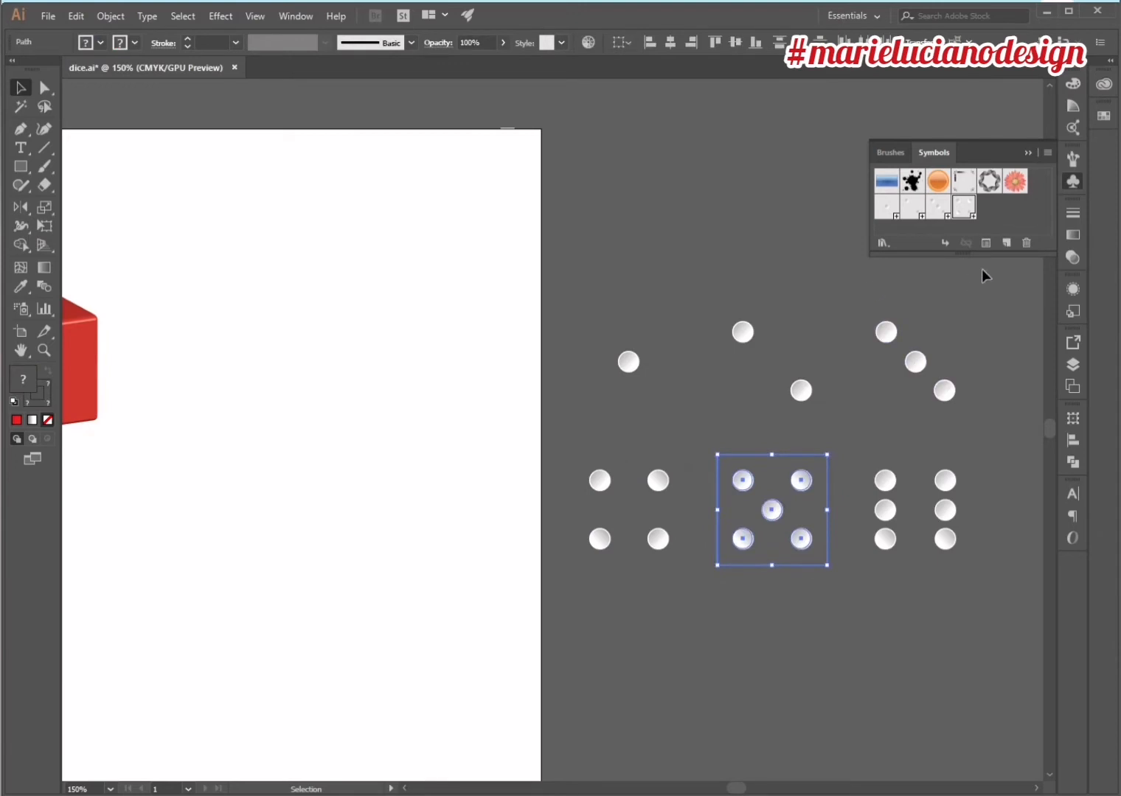
{"action": "left_click", "coordinate": [1005, 243]}
{"action": "type", "text": "5"}
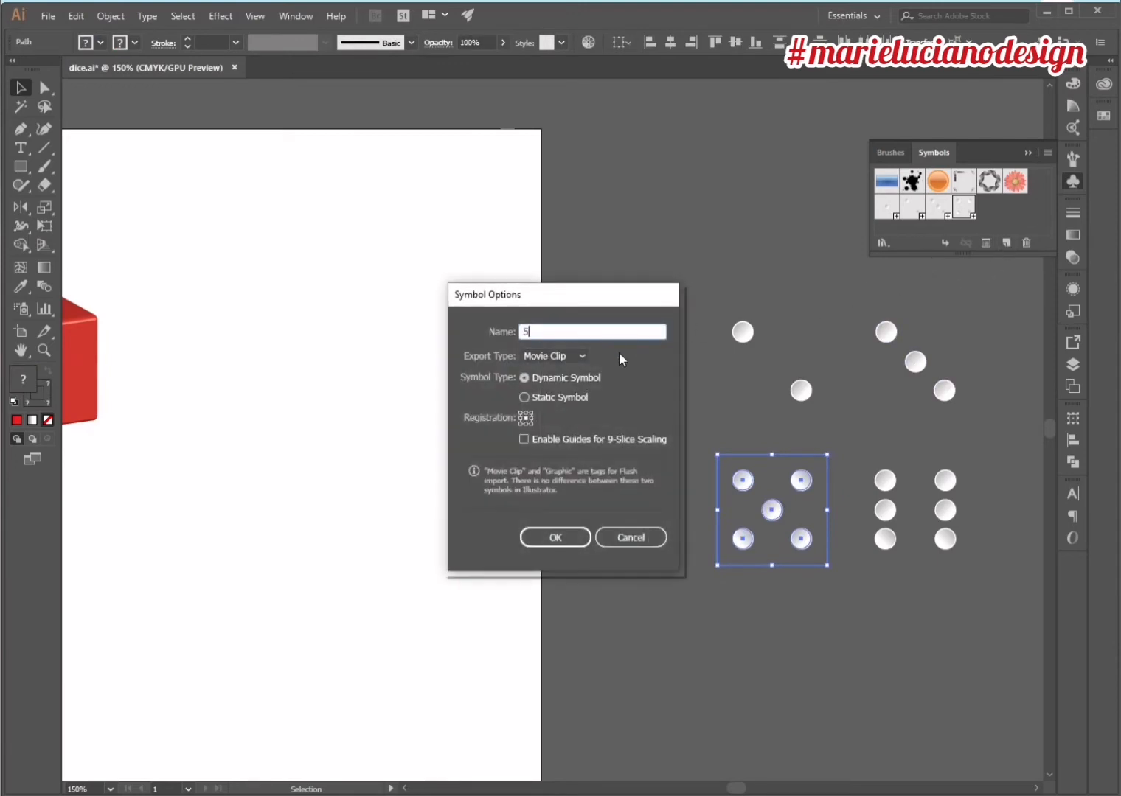
{"action": "left_click", "coordinate": [578, 356]}
{"action": "left_click", "coordinate": [571, 387]}
{"action": "left_click", "coordinate": [551, 538]}
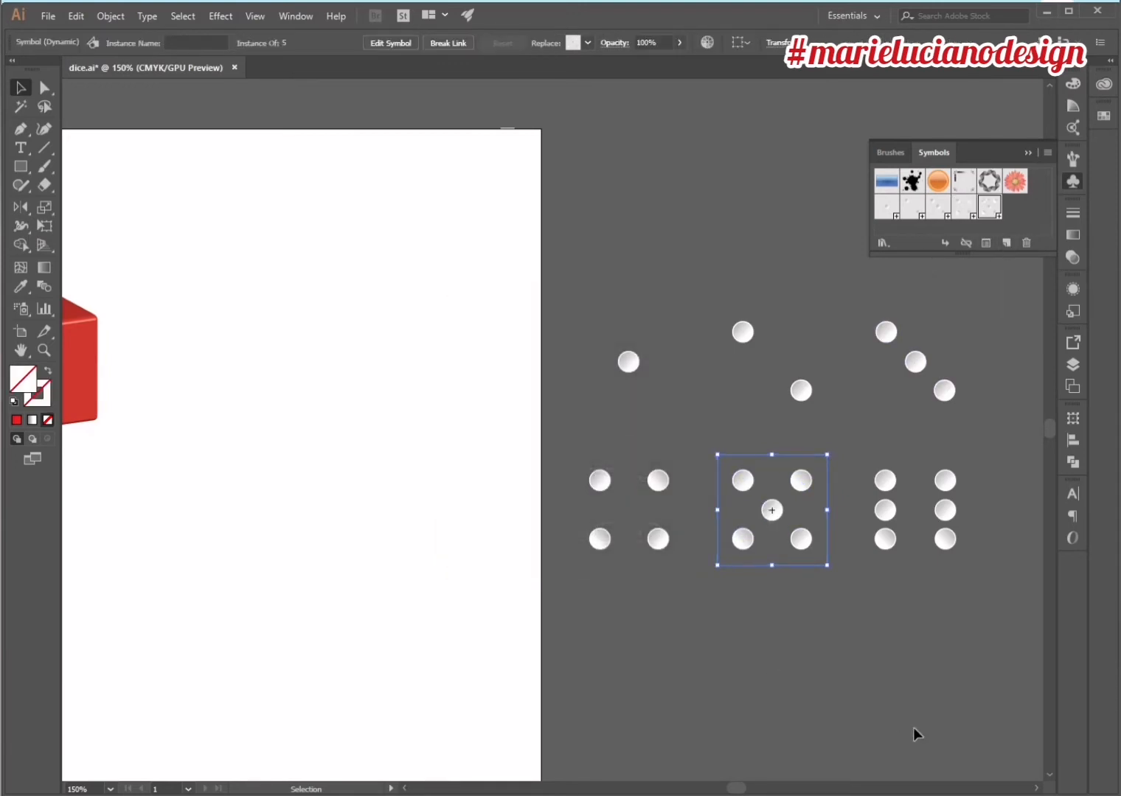
- Save the six-dot face with its invisible square as a dynamic symbol named 6, with export type Graphic
{"action": "left_click", "coordinate": [913, 730]}
{"action": "left_click_drag", "start_coordinate": [843, 436], "coordinate": [991, 616]}
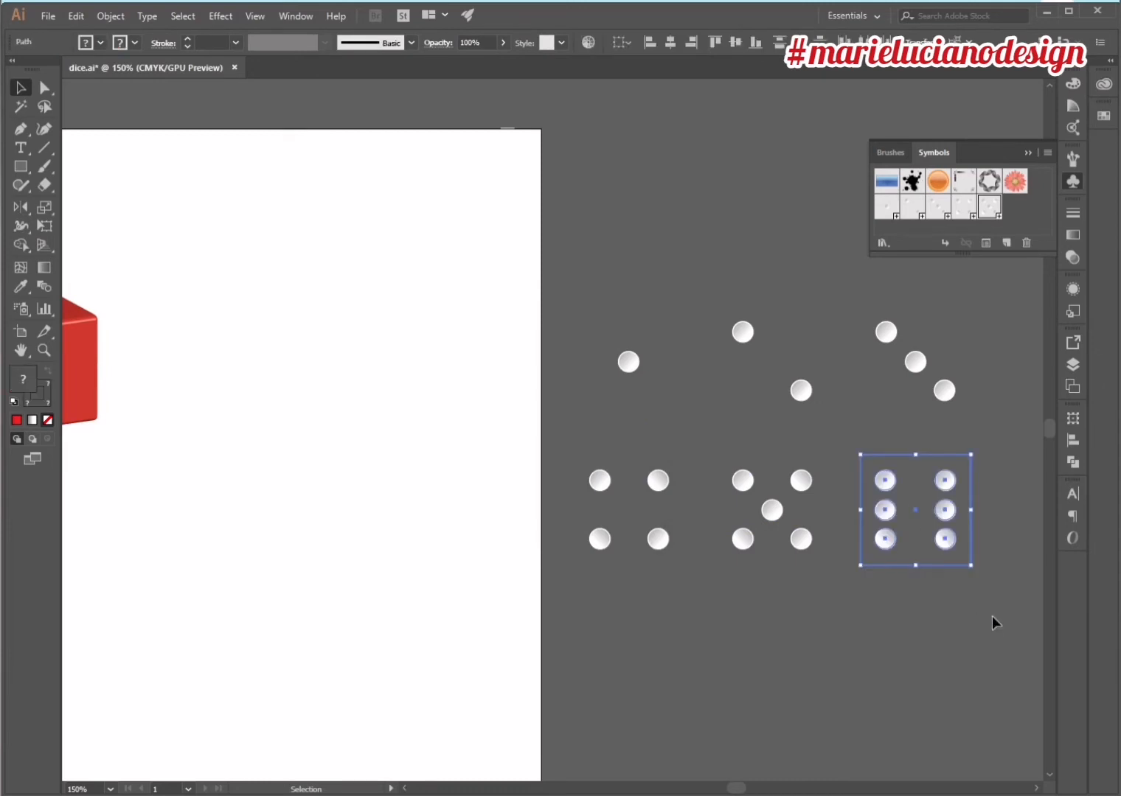
{"action": "left_click", "coordinate": [991, 615]}
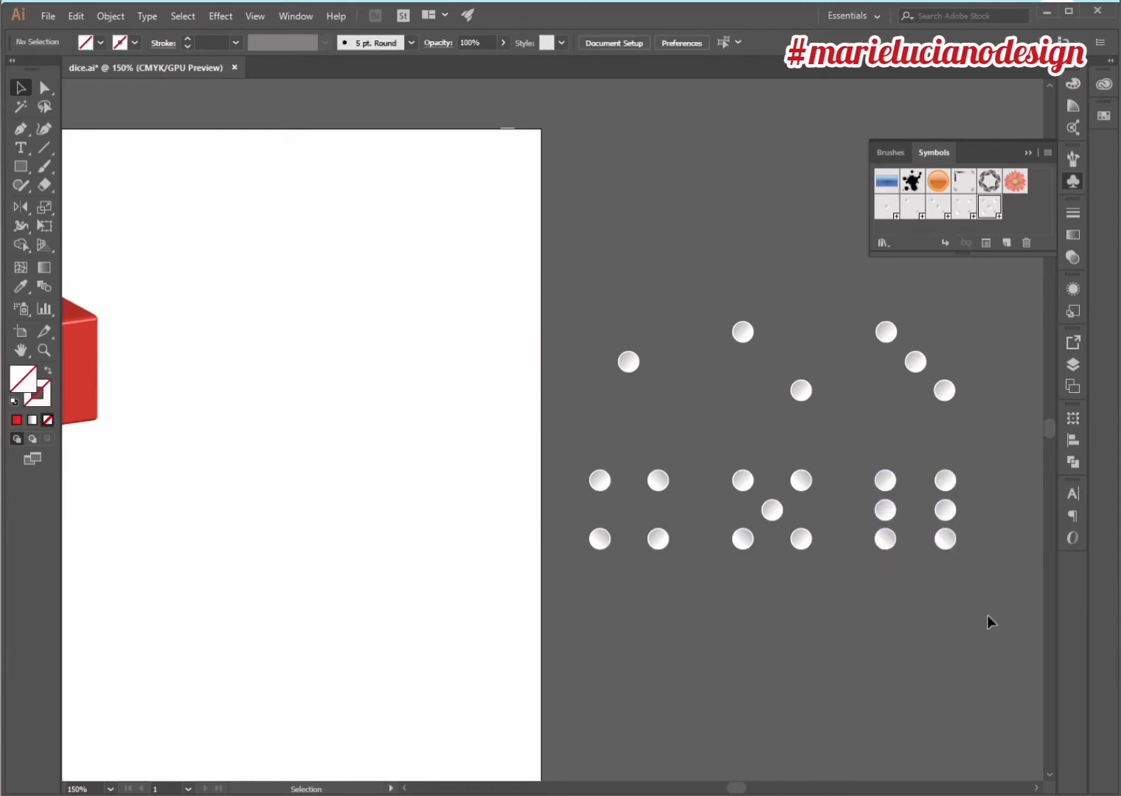
{"action": "left_click_drag", "start_coordinate": [858, 443], "coordinate": [978, 599]}
{"action": "left_click", "coordinate": [1008, 240]}
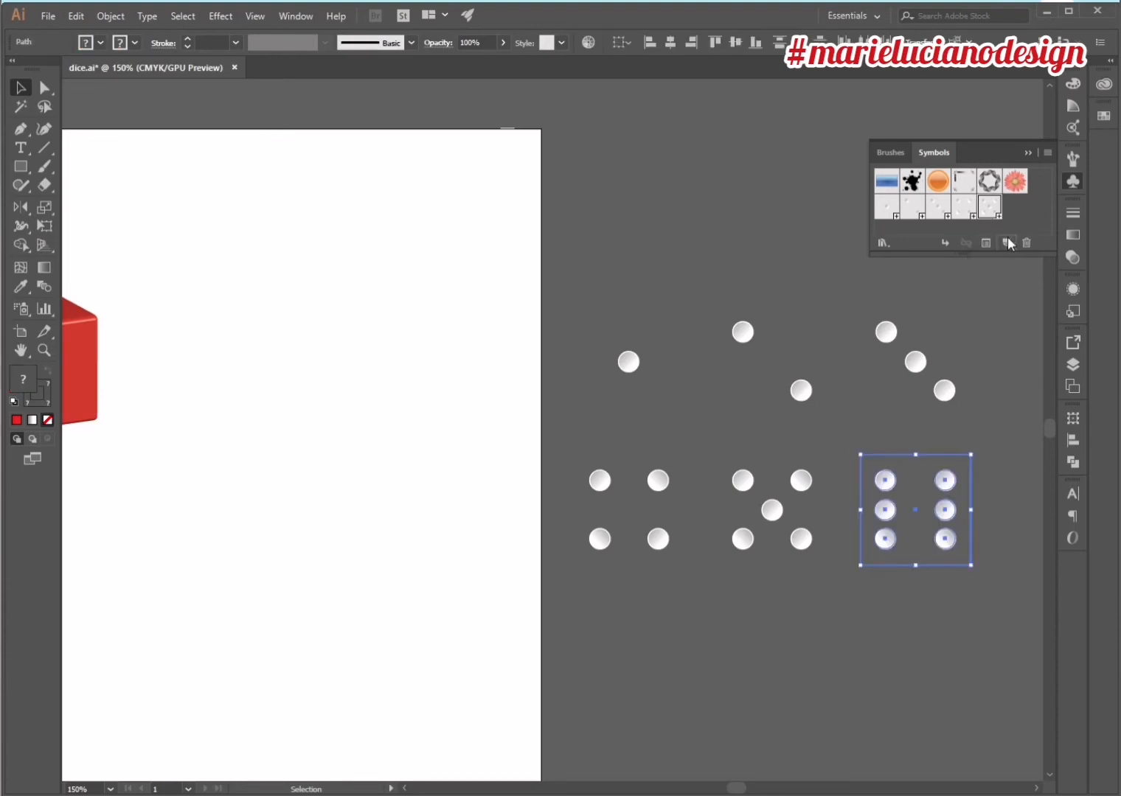
{"action": "type", "text": "6"}
{"action": "left_click", "coordinate": [581, 356]}
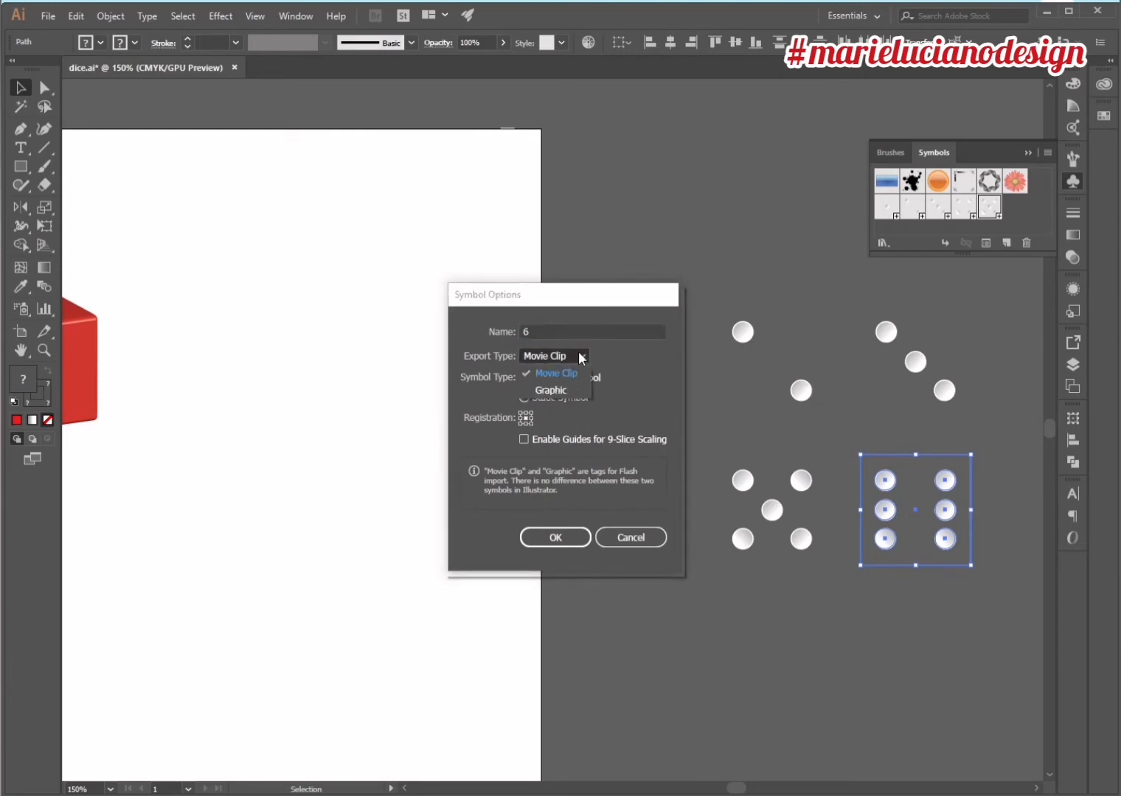
{"action": "left_click", "coordinate": [579, 393]}
{"action": "left_click", "coordinate": [561, 539]}
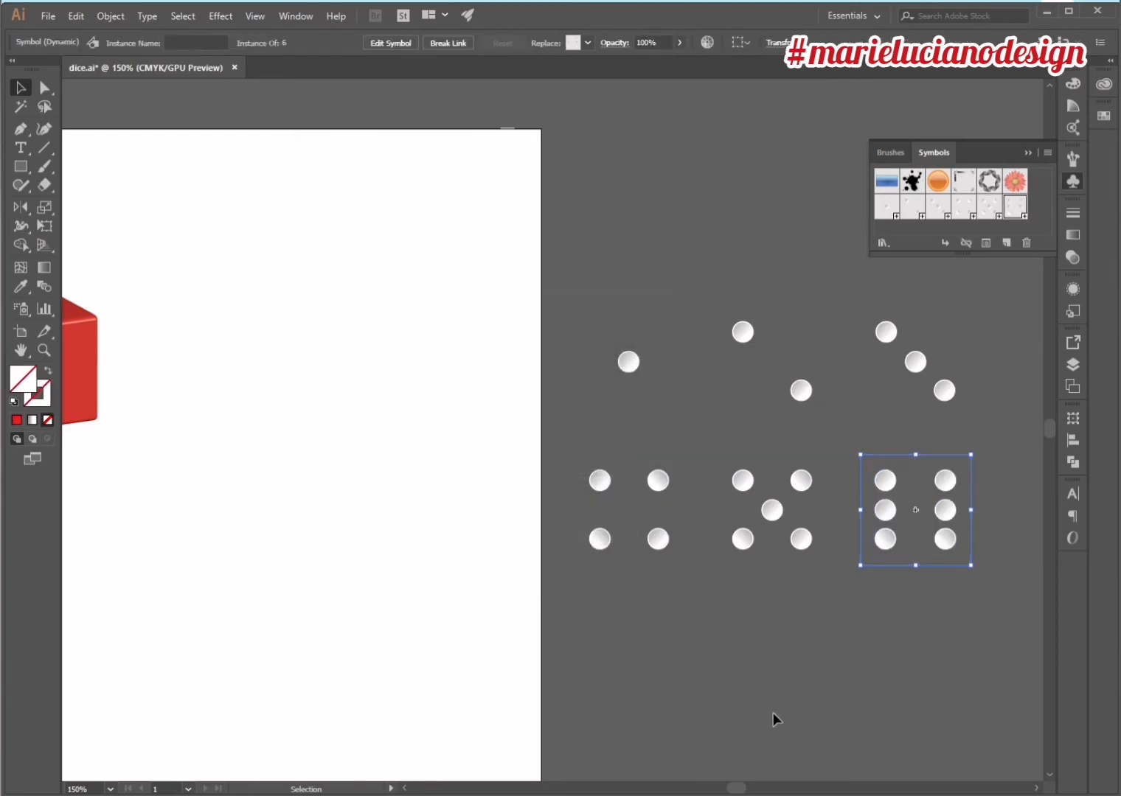
{"action": "left_click", "coordinate": [785, 708]}
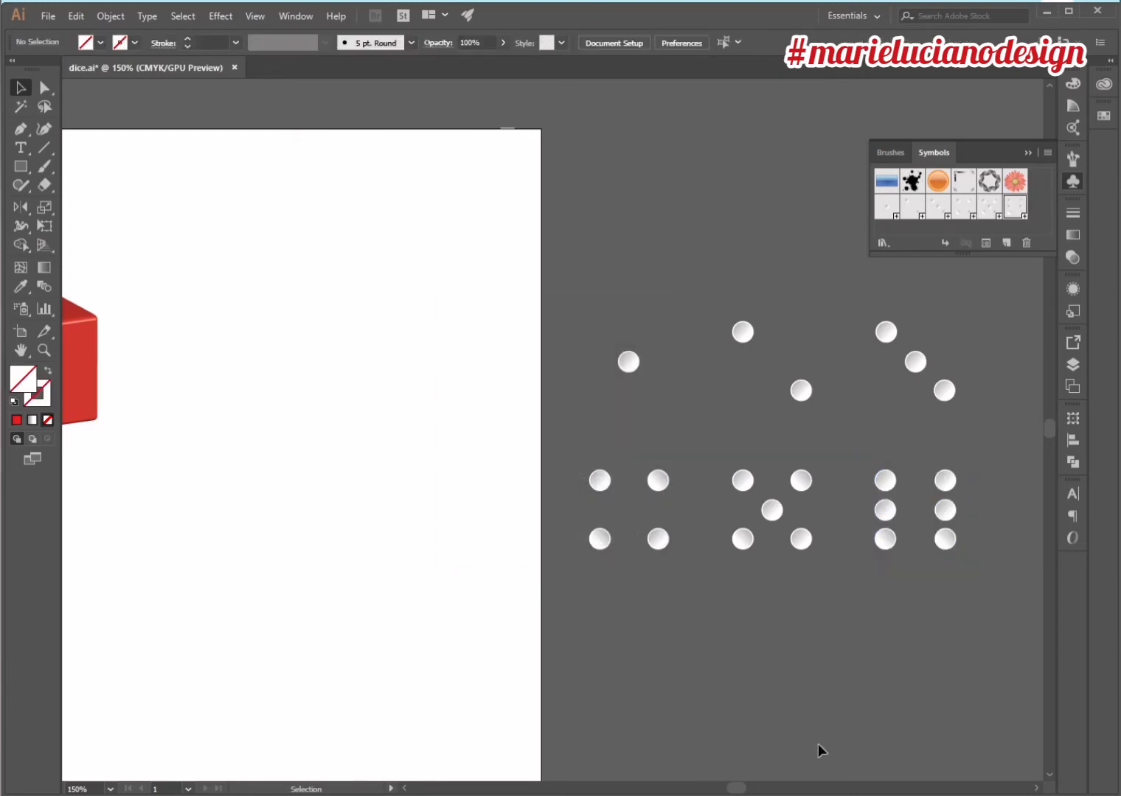
- Reopen the red cube's 3D Extrude & Bevel effect with preview on and open its Map Art settings
{"action": "left_click_drag", "start_coordinate": [355, 568], "coordinate": [804, 627]}
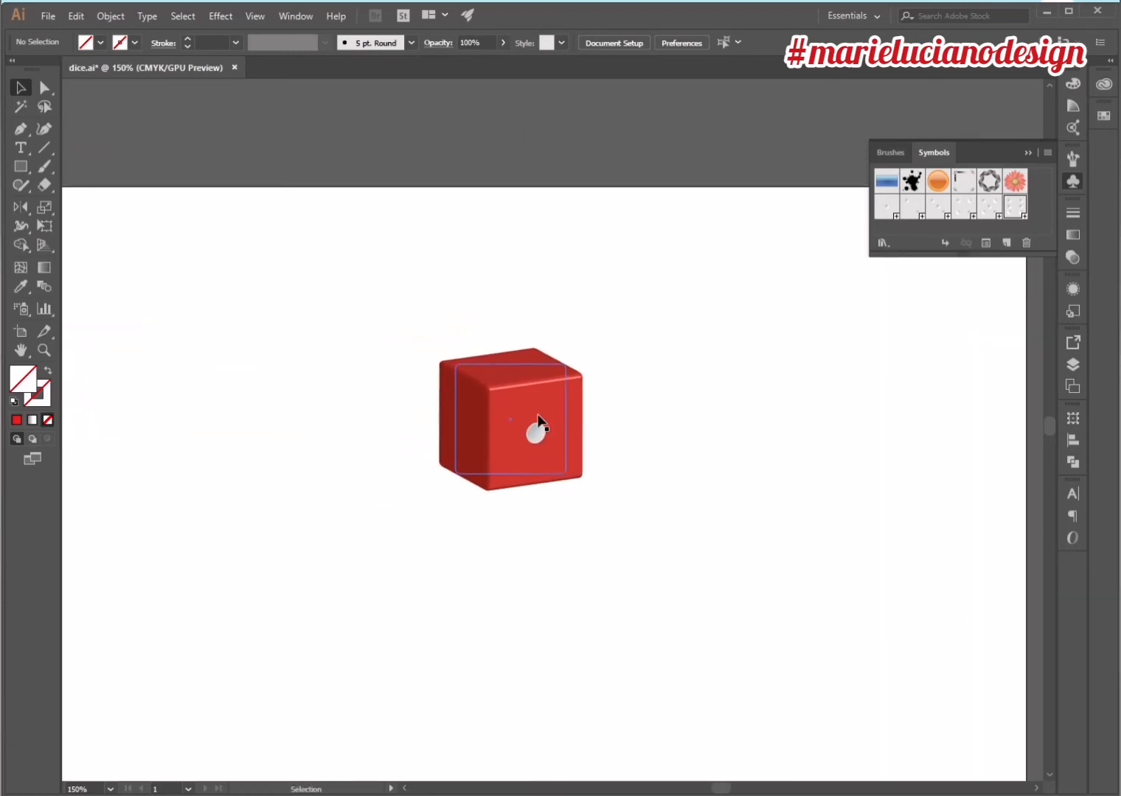
{"action": "left_click", "coordinate": [540, 422]}
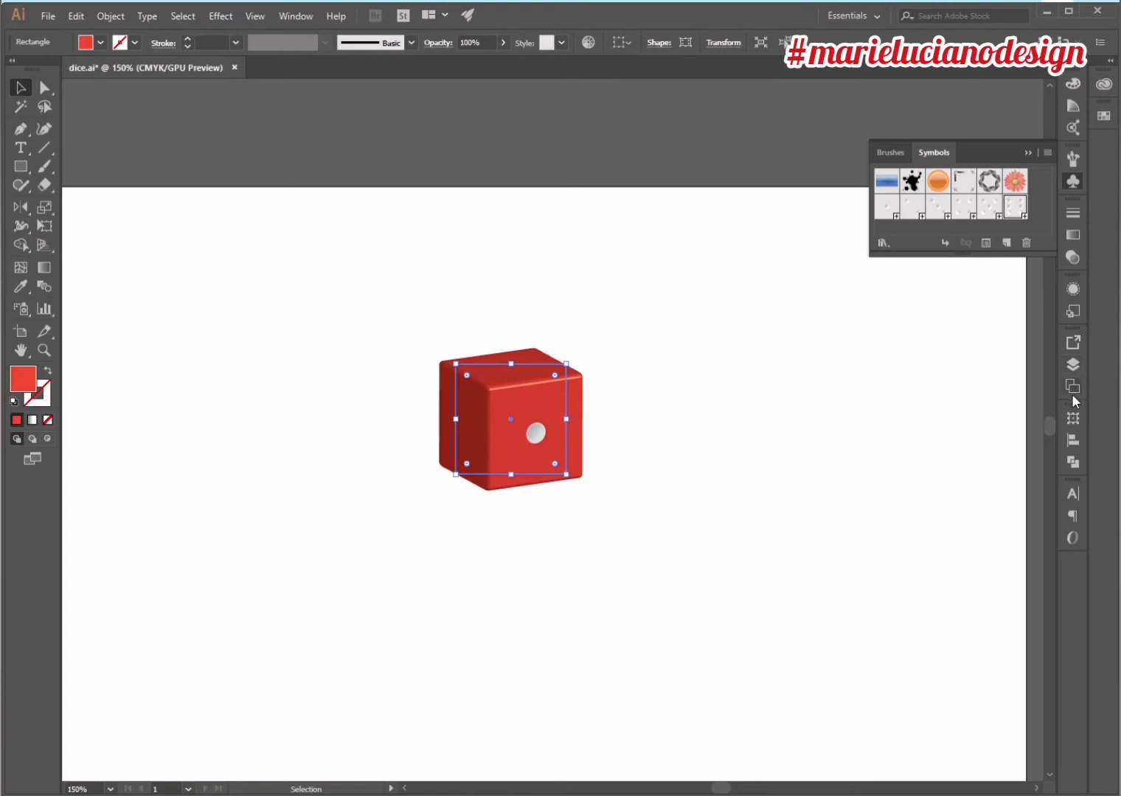
{"action": "left_click", "coordinate": [1077, 282]}
{"action": "left_click", "coordinate": [962, 365]}
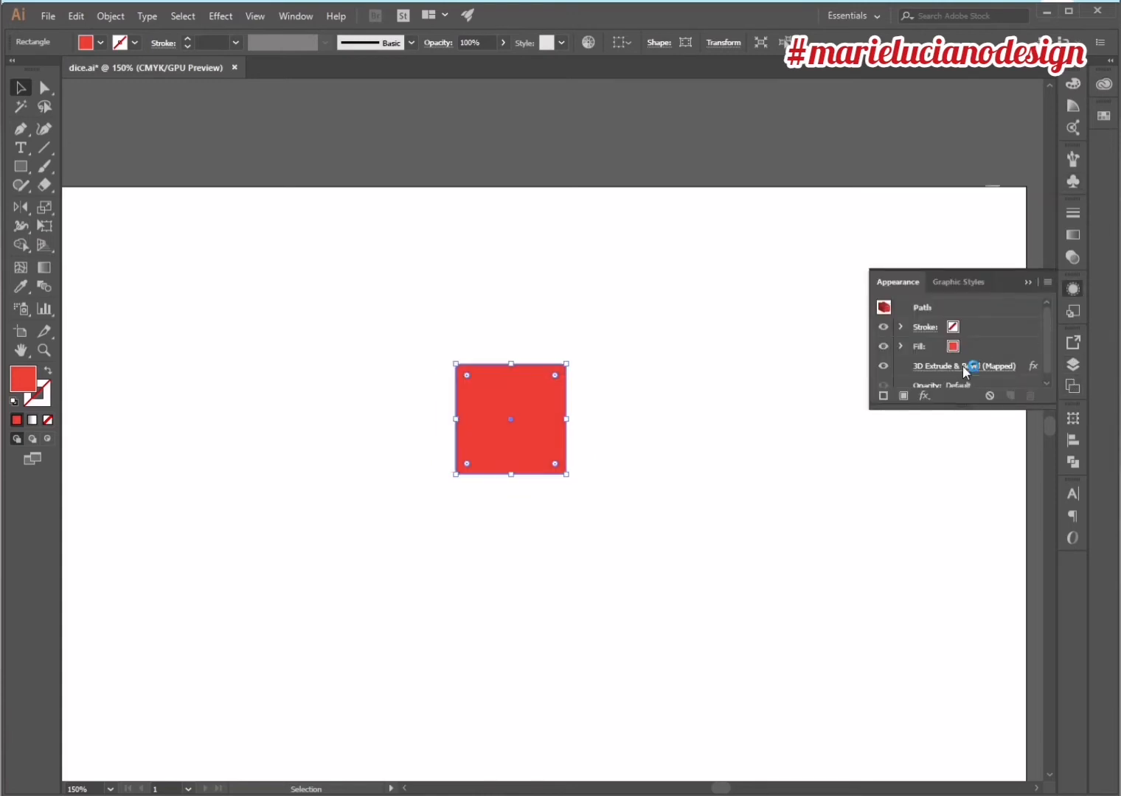
{"action": "left_click", "coordinate": [828, 468]}
{"action": "left_click", "coordinate": [914, 467]}
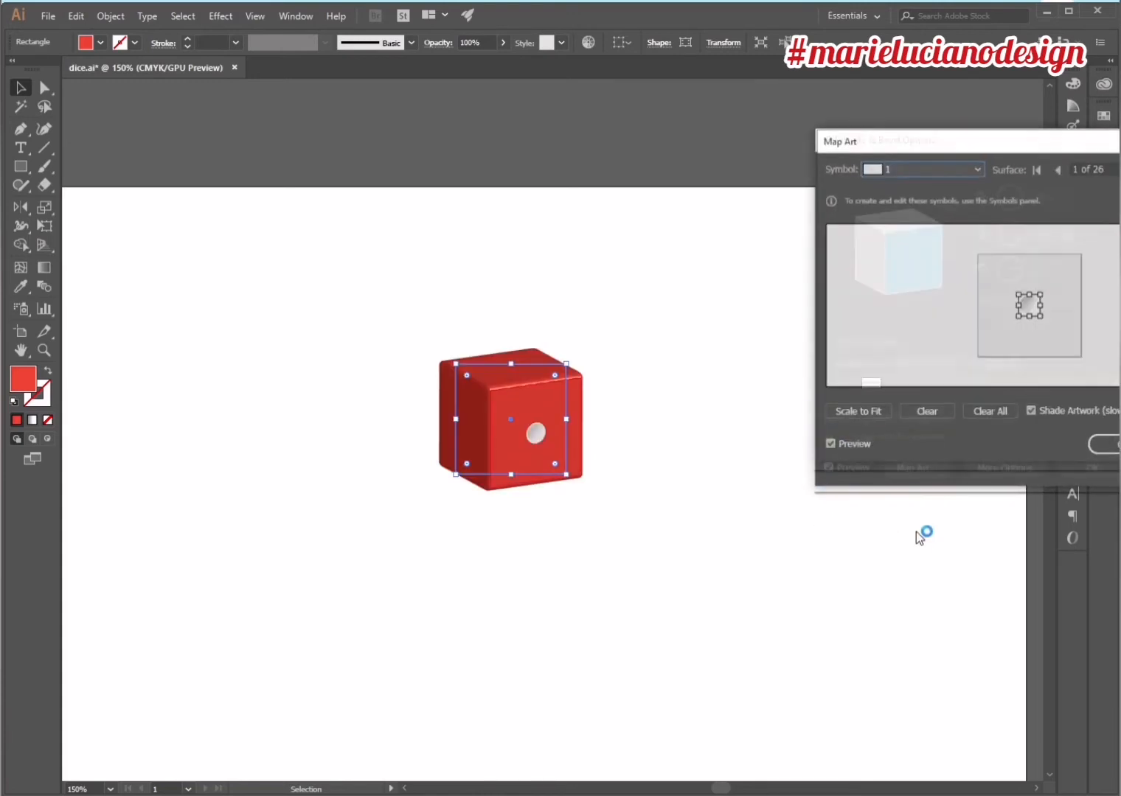
- Examine the cube's surfaces one after another up to surface 17 of 26, telling flat faces from bevel edges
{"action": "left_click", "coordinate": [1060, 169]}
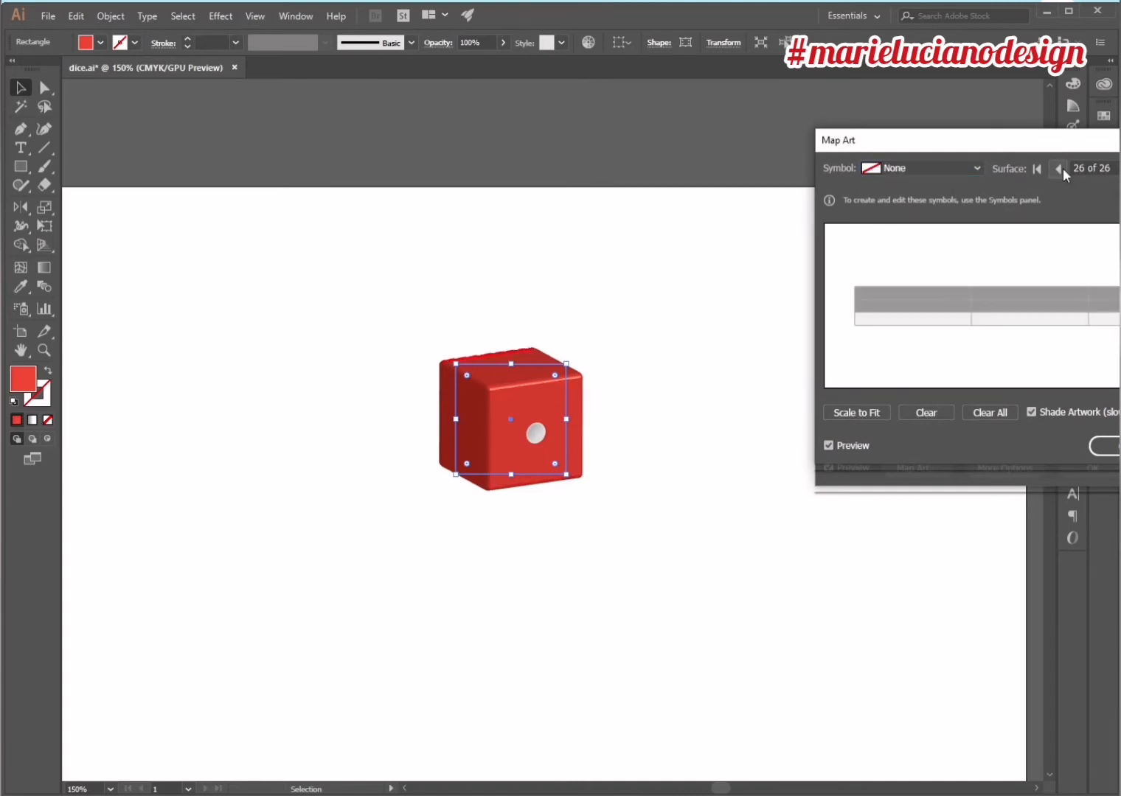
{"action": "left_click", "coordinate": [1119, 169]}
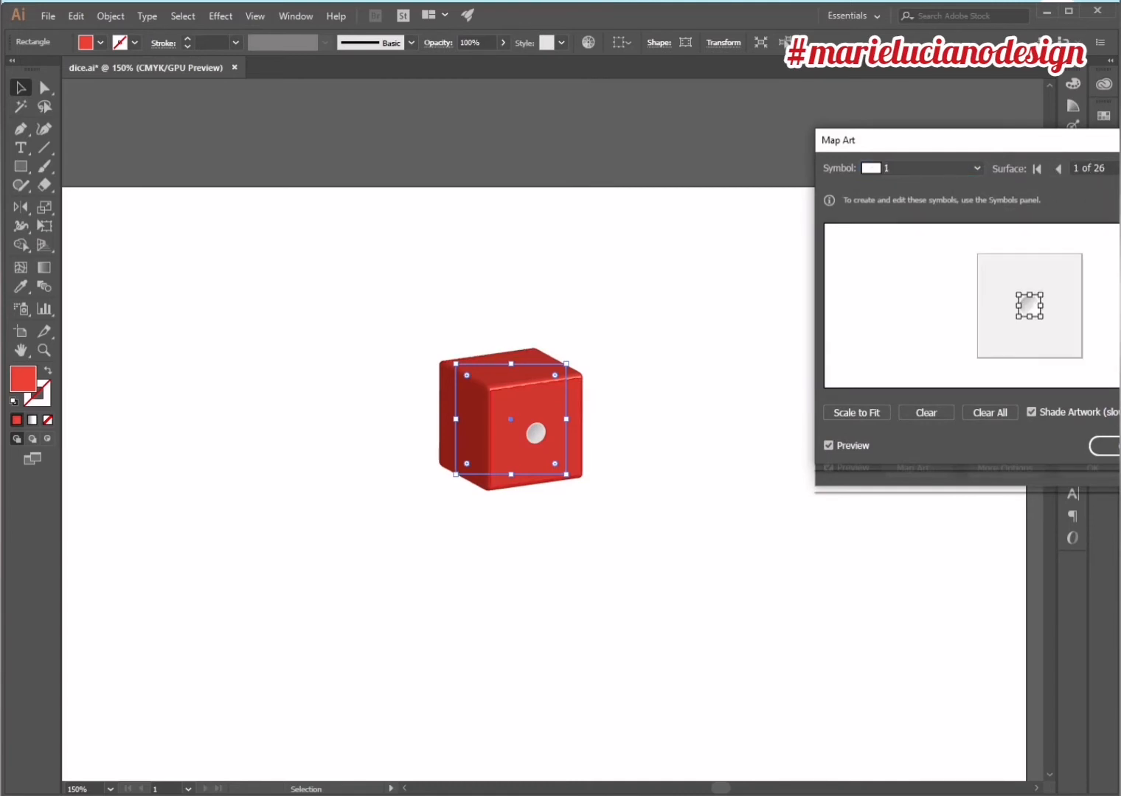
{"action": "left_click", "coordinate": [1120, 168]}
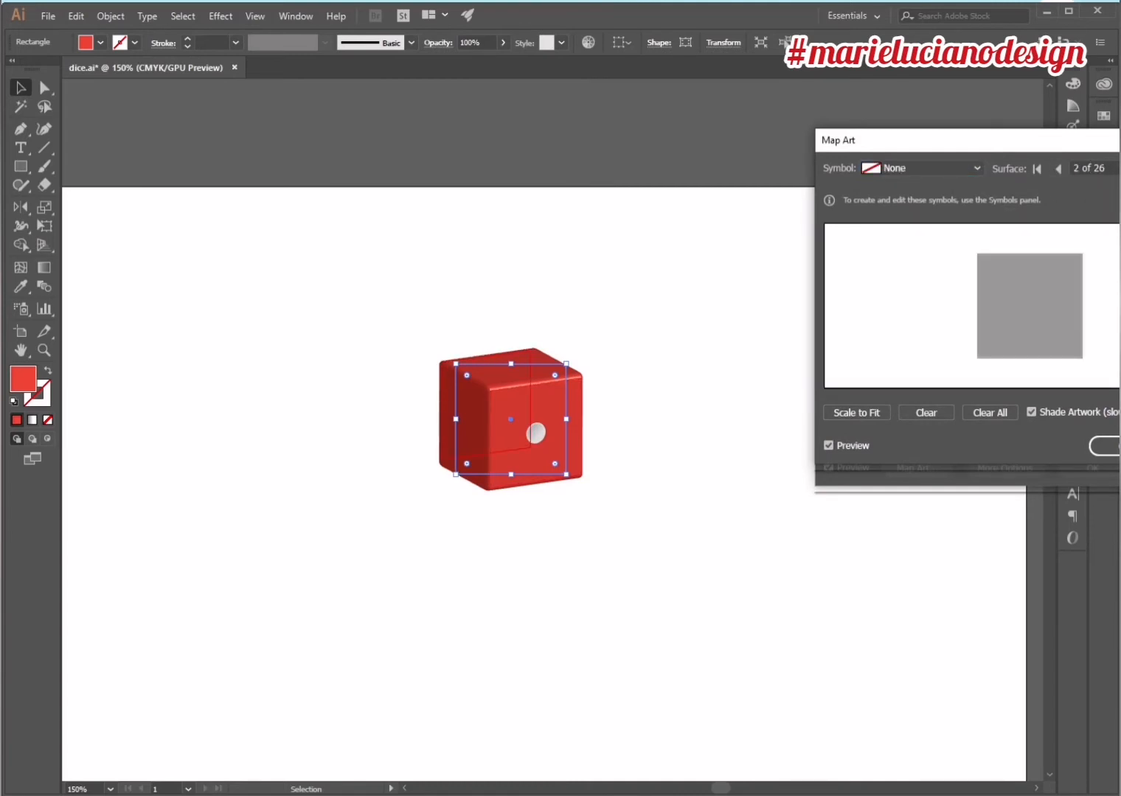
{"action": "left_click", "coordinate": [1120, 169]}
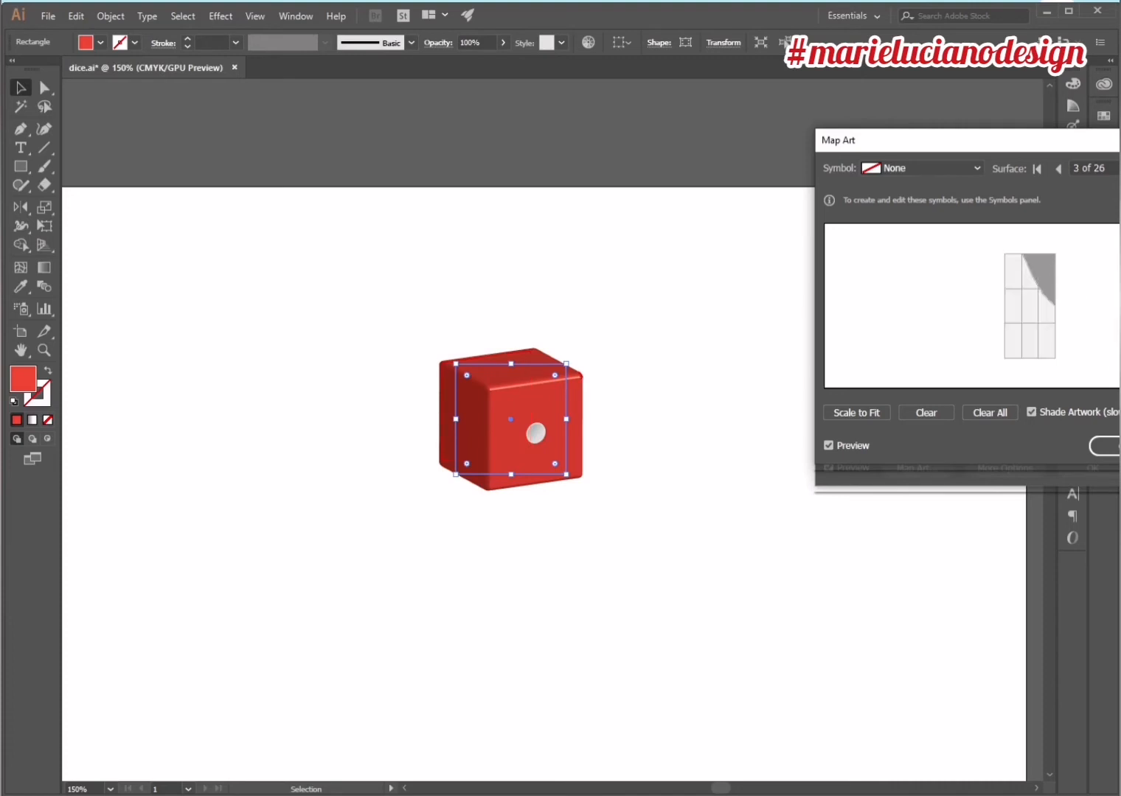
{"action": "left_click", "coordinate": [1119, 169]}
{"action": "left_click", "coordinate": [1120, 169]}
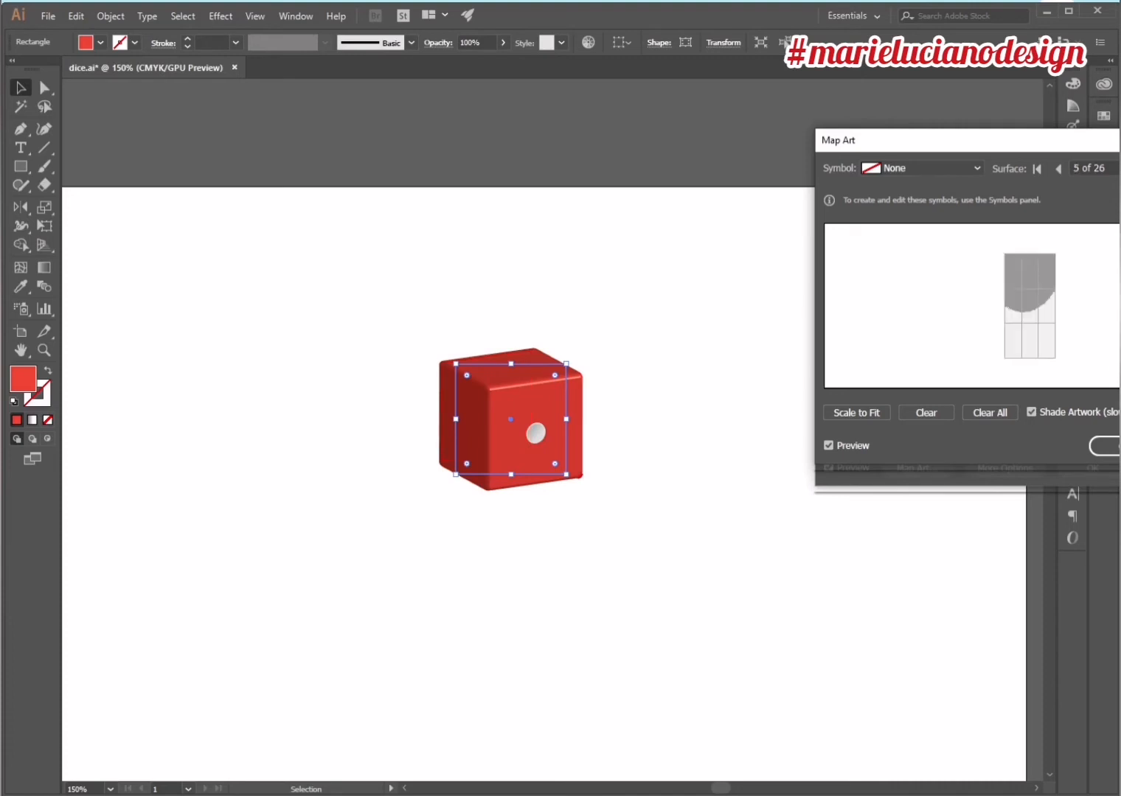
{"action": "left_click", "coordinate": [1120, 169]}
{"action": "left_click", "coordinate": [1119, 169]}
{"action": "left_click", "coordinate": [1120, 169]}
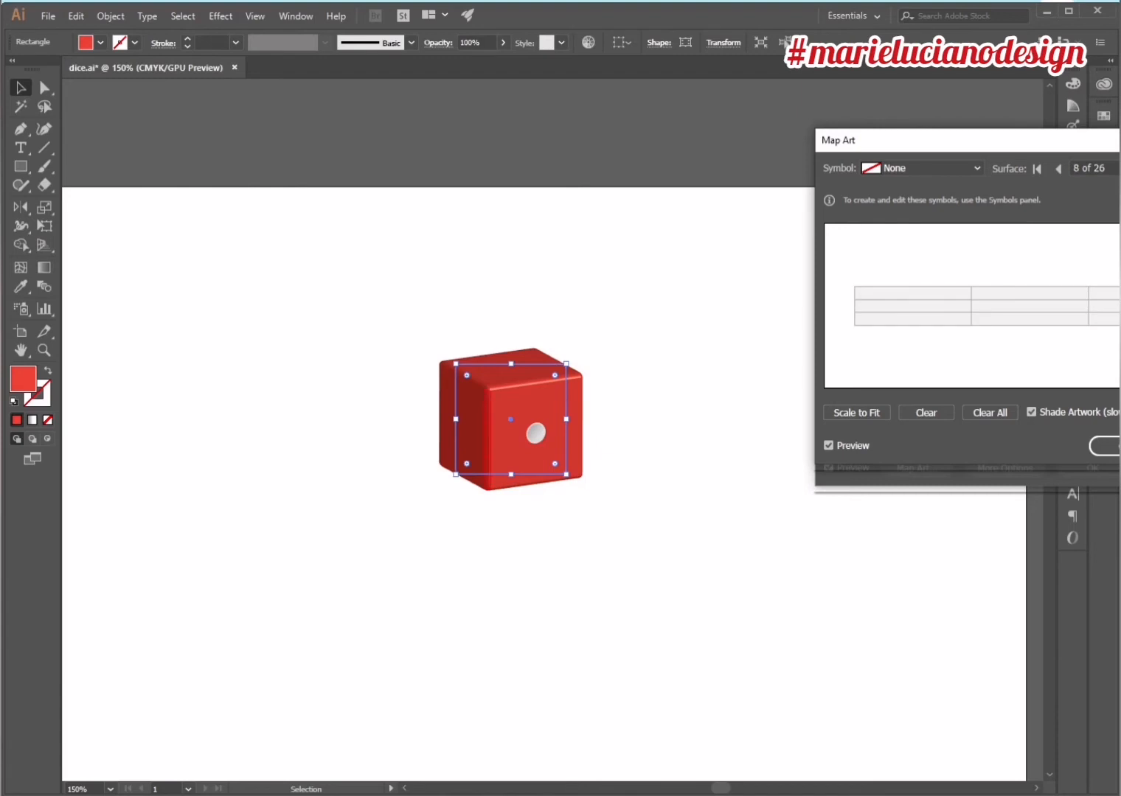
{"action": "left_click", "coordinate": [1120, 168]}
{"action": "left_click", "coordinate": [1120, 169]}
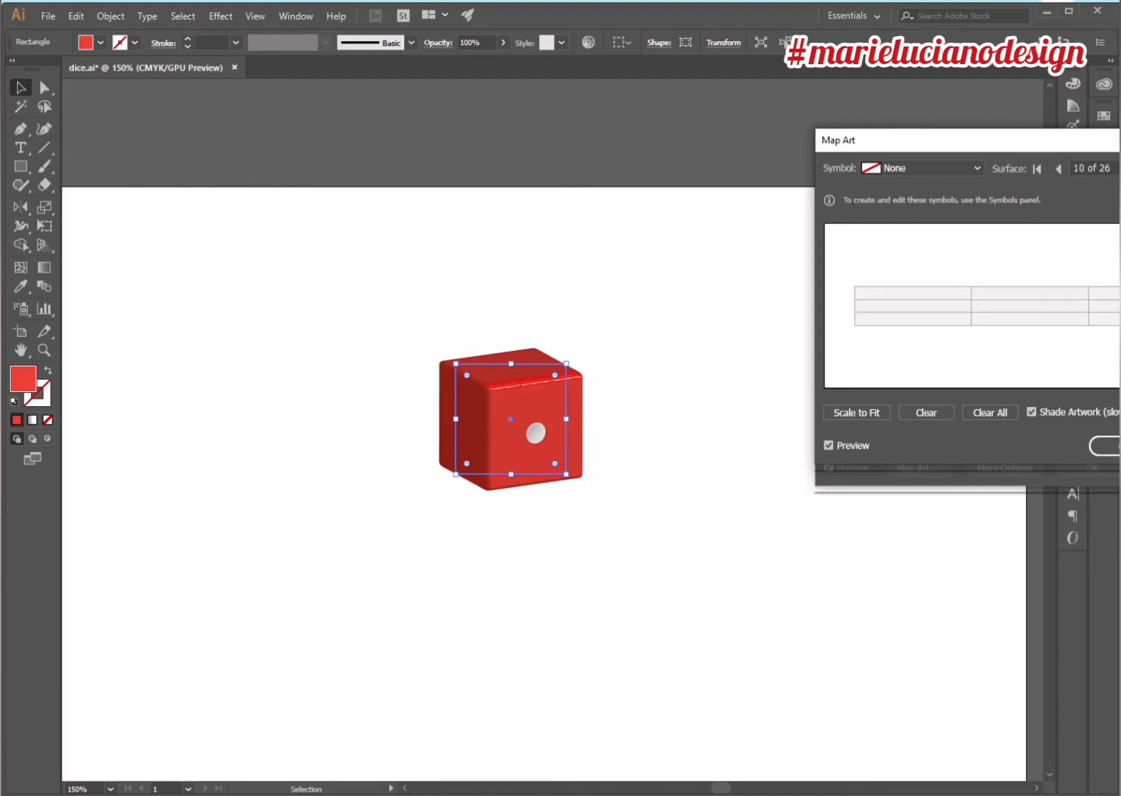
{"action": "left_click", "coordinate": [1120, 168]}
{"action": "left_click", "coordinate": [1120, 168]}
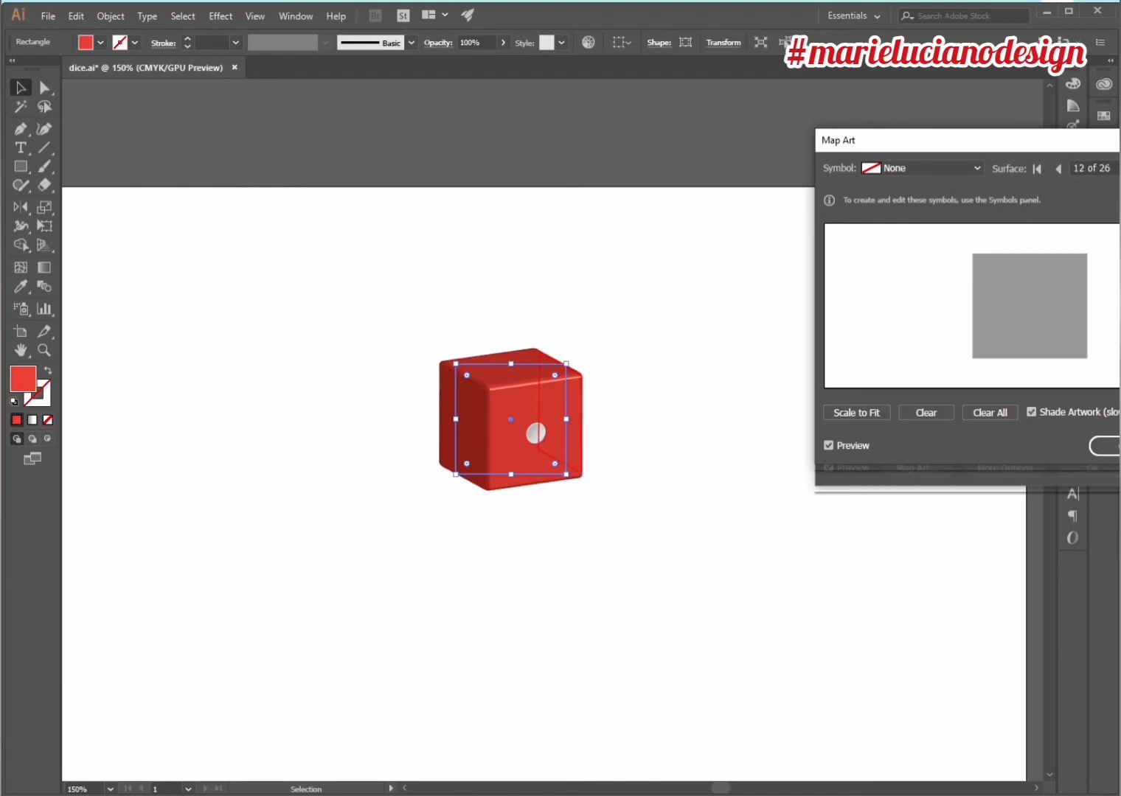
{"action": "left_click", "coordinate": [1120, 169]}
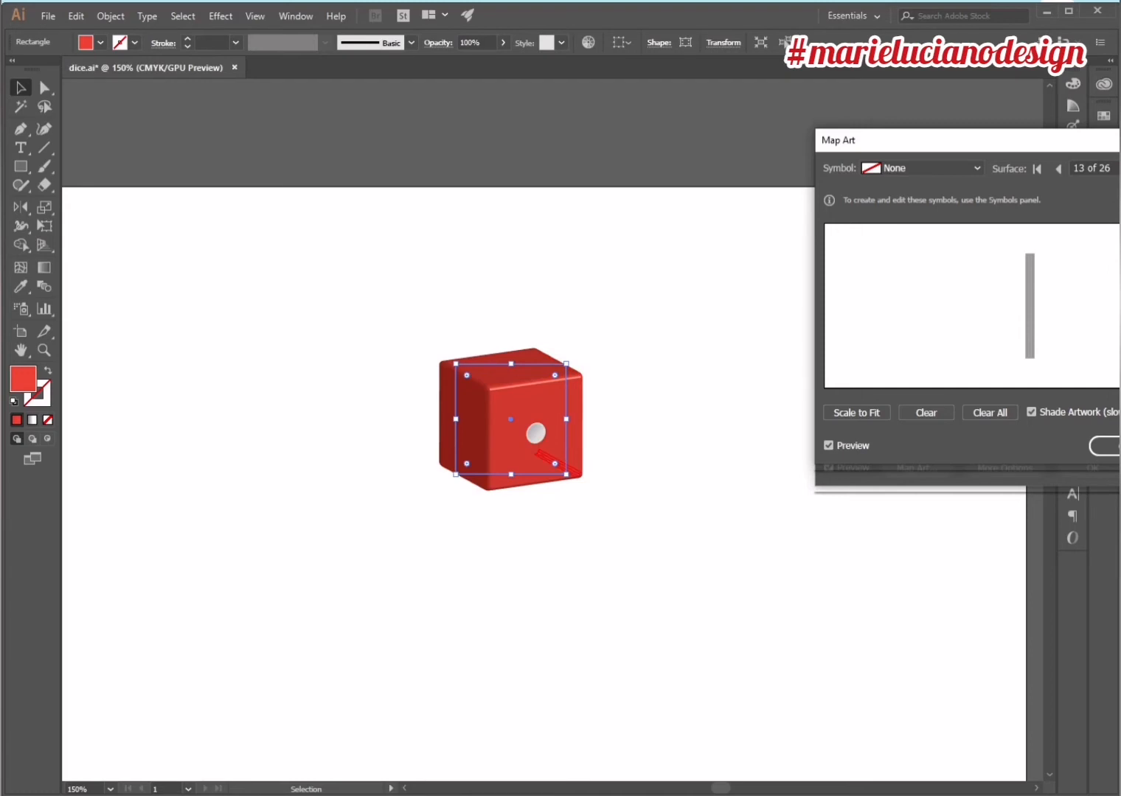
{"action": "left_click", "coordinate": [1120, 169]}
{"action": "left_click", "coordinate": [1120, 169]}
{"action": "left_click", "coordinate": [1120, 169]}
{"action": "left_click", "coordinate": [1119, 168]}
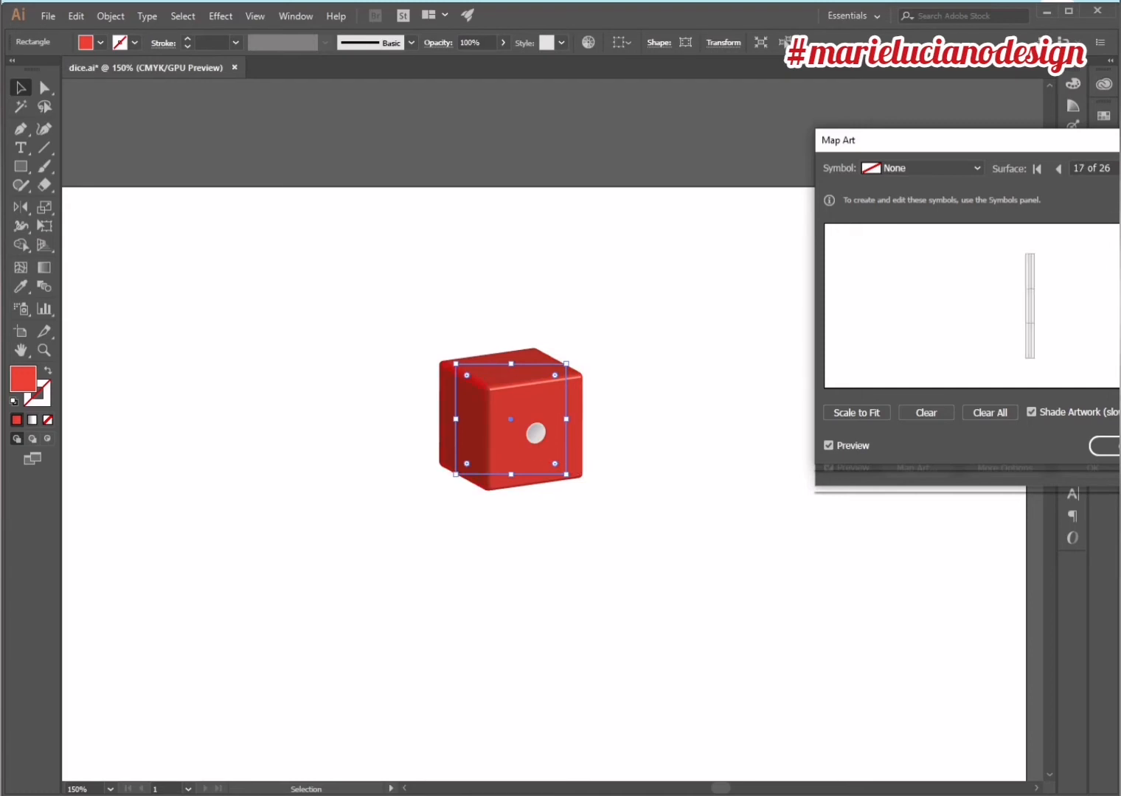
- Map symbol 4 onto surface 16 of 26, the cube's visible dark side face
{"action": "left_click", "coordinate": [1061, 168]}
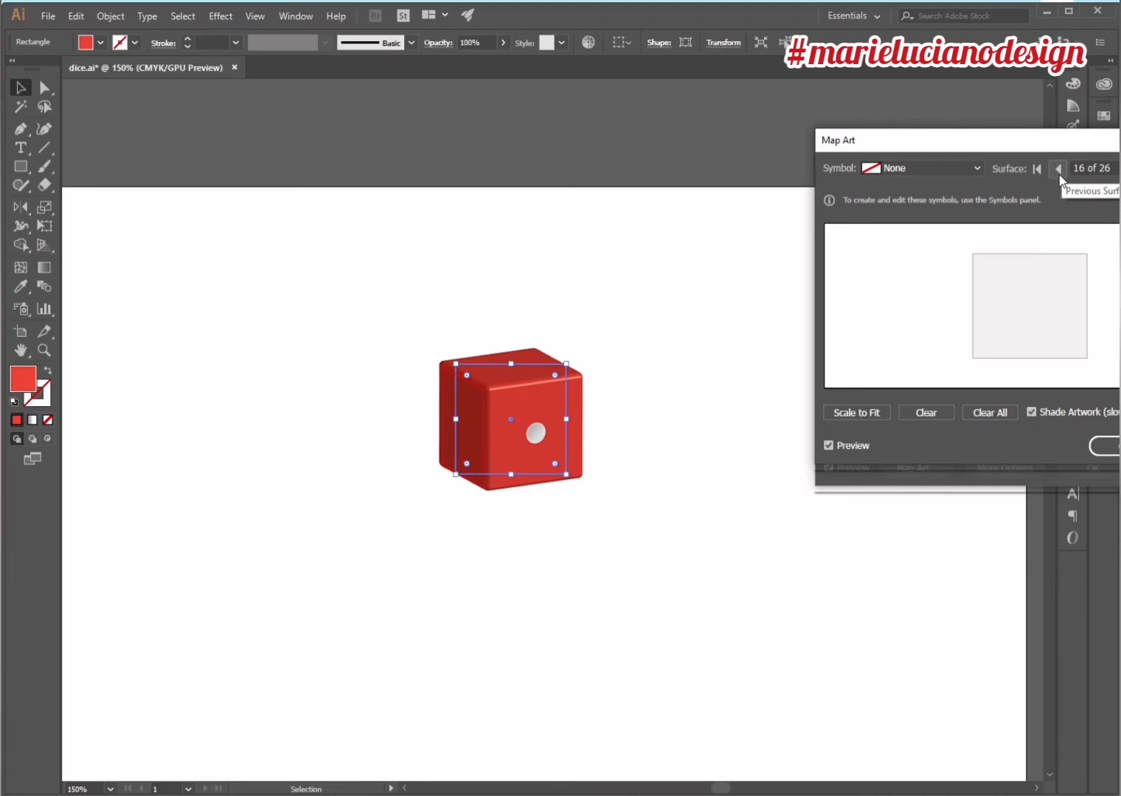
{"action": "left_click_drag", "start_coordinate": [1033, 135], "coordinate": [844, 137]}
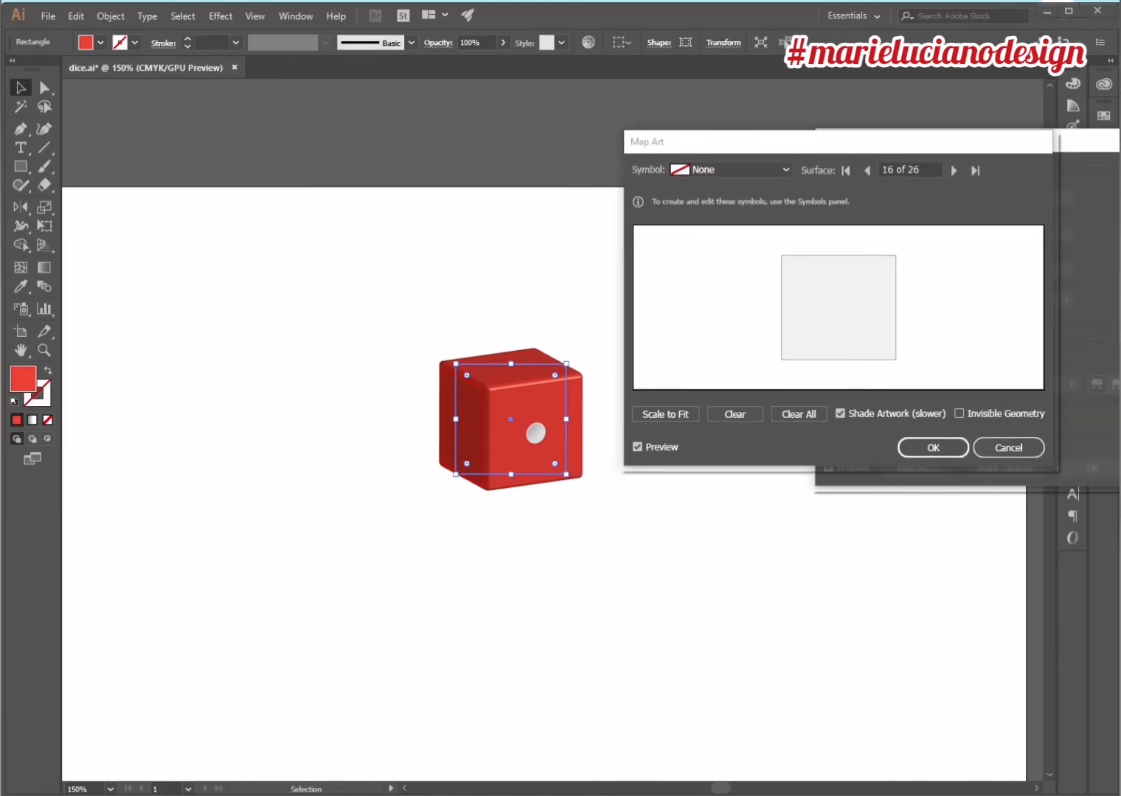
{"action": "left_click", "coordinate": [719, 168]}
{"action": "left_click", "coordinate": [720, 346]}
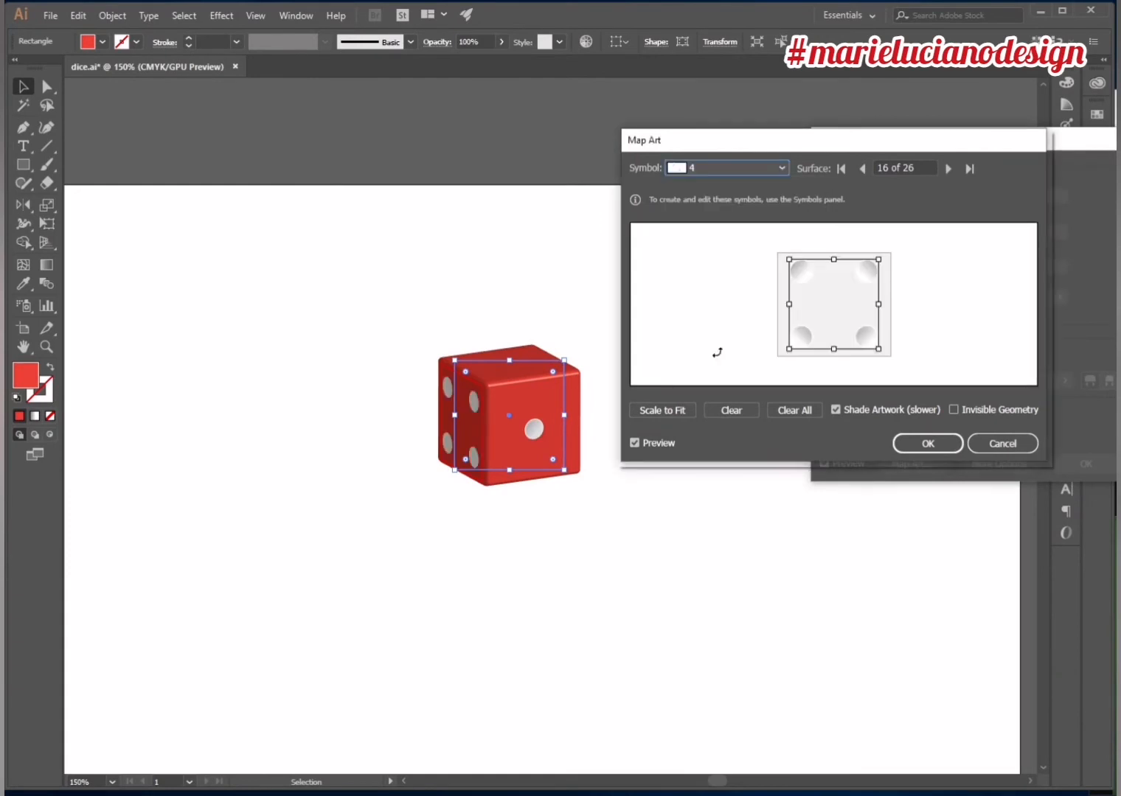
- Map symbol 5 onto surface 18 of 26, the cube's top face
{"action": "left_click", "coordinate": [948, 168]}
{"action": "left_click", "coordinate": [948, 169]}
{"action": "left_click", "coordinate": [746, 168]}
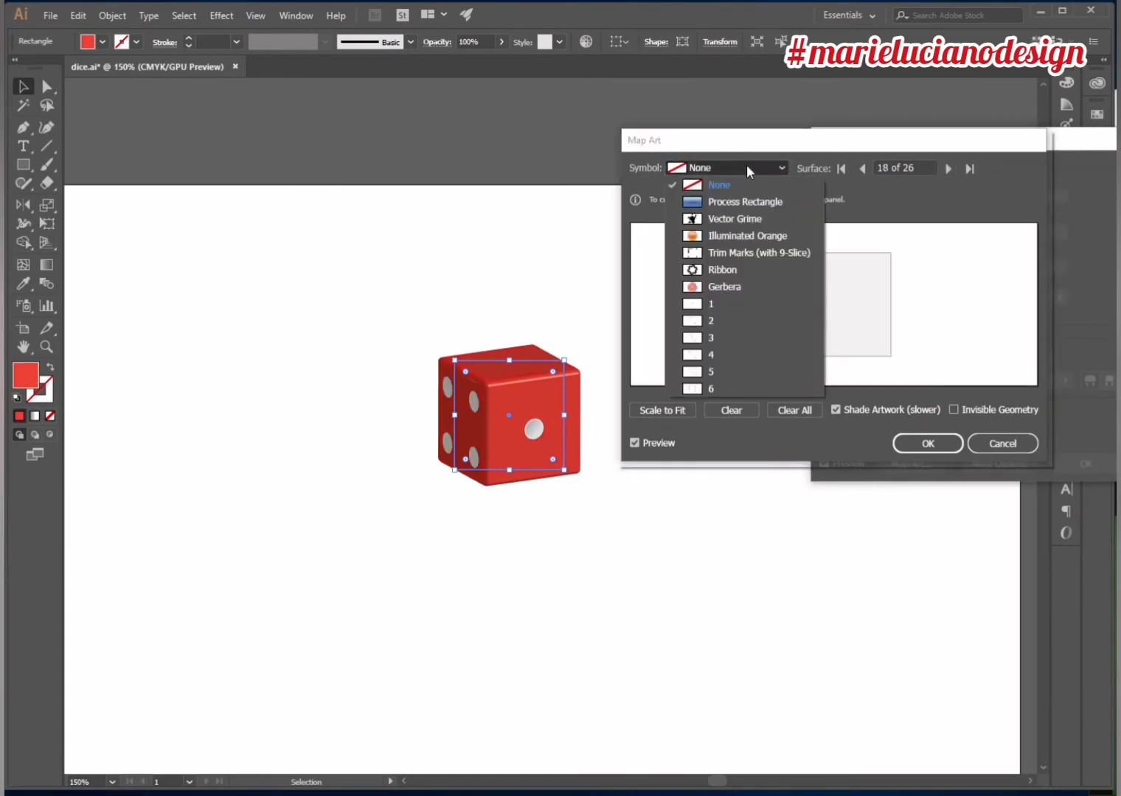
{"action": "left_click", "coordinate": [731, 372]}
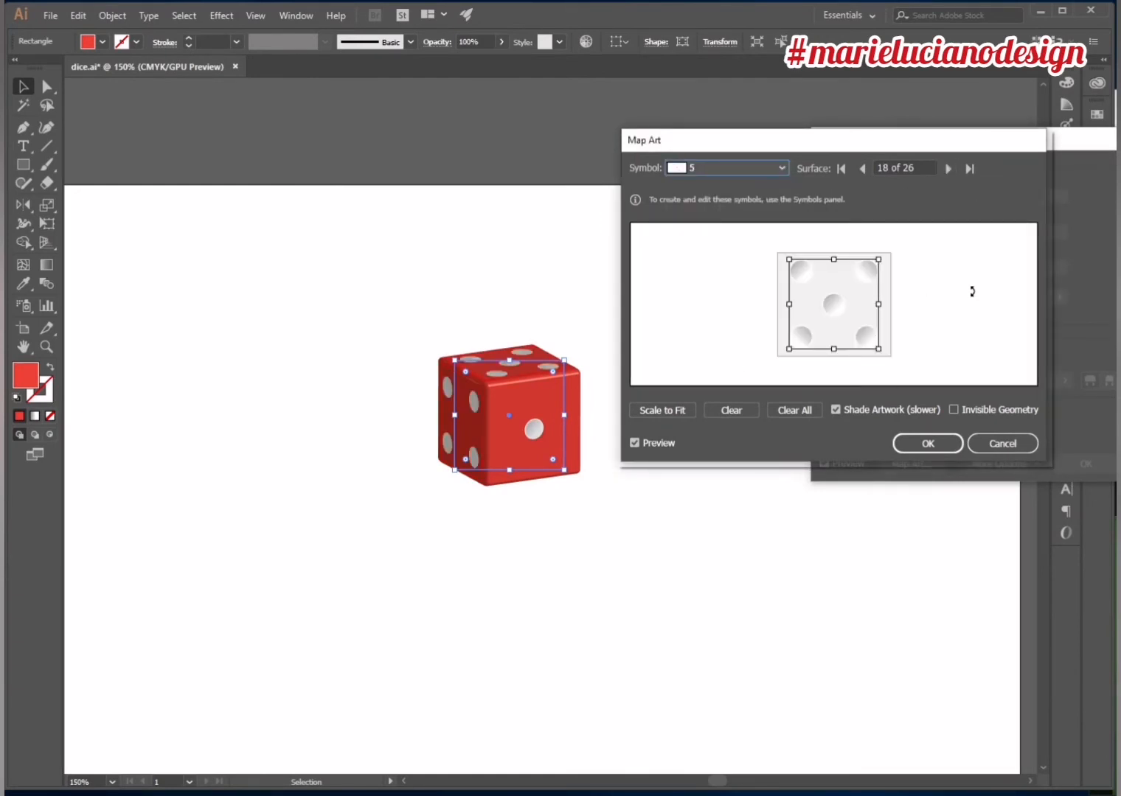
- Map symbol 3 onto surface 2 of 26, the cube's hidden back face
{"action": "left_click", "coordinate": [947, 170]}
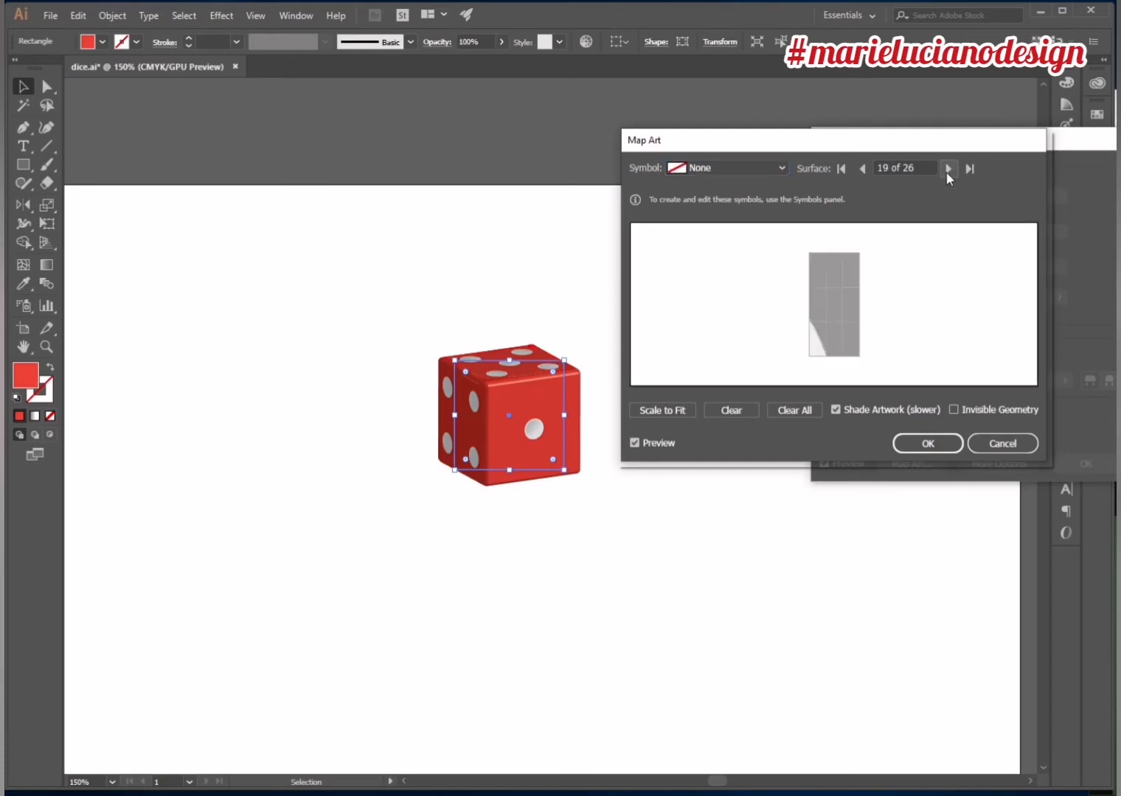
{"action": "left_click", "coordinate": [947, 169]}
{"action": "left_click", "coordinate": [947, 170]}
{"action": "left_click", "coordinate": [947, 170]}
{"action": "left_click", "coordinate": [947, 169]}
{"action": "left_click", "coordinate": [947, 170]}
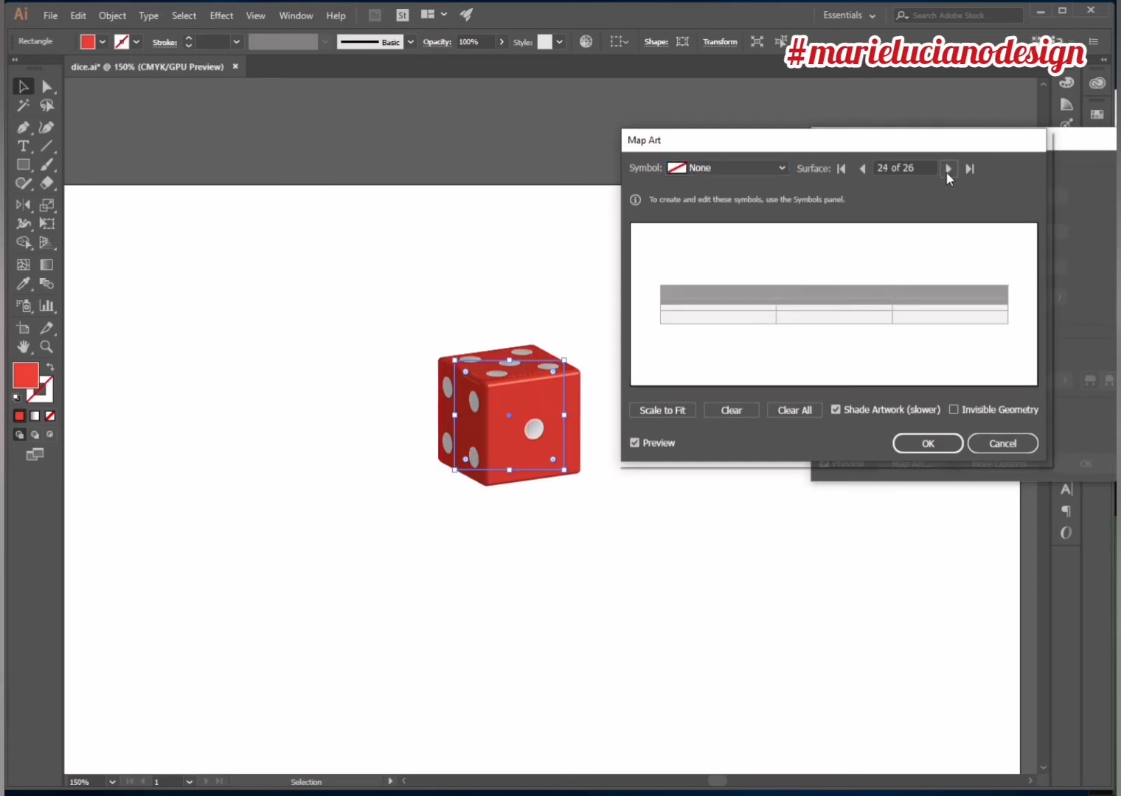
{"action": "left_click", "coordinate": [947, 170]}
{"action": "left_click", "coordinate": [948, 170]}
{"action": "left_click", "coordinate": [947, 171]}
{"action": "left_click", "coordinate": [948, 169]}
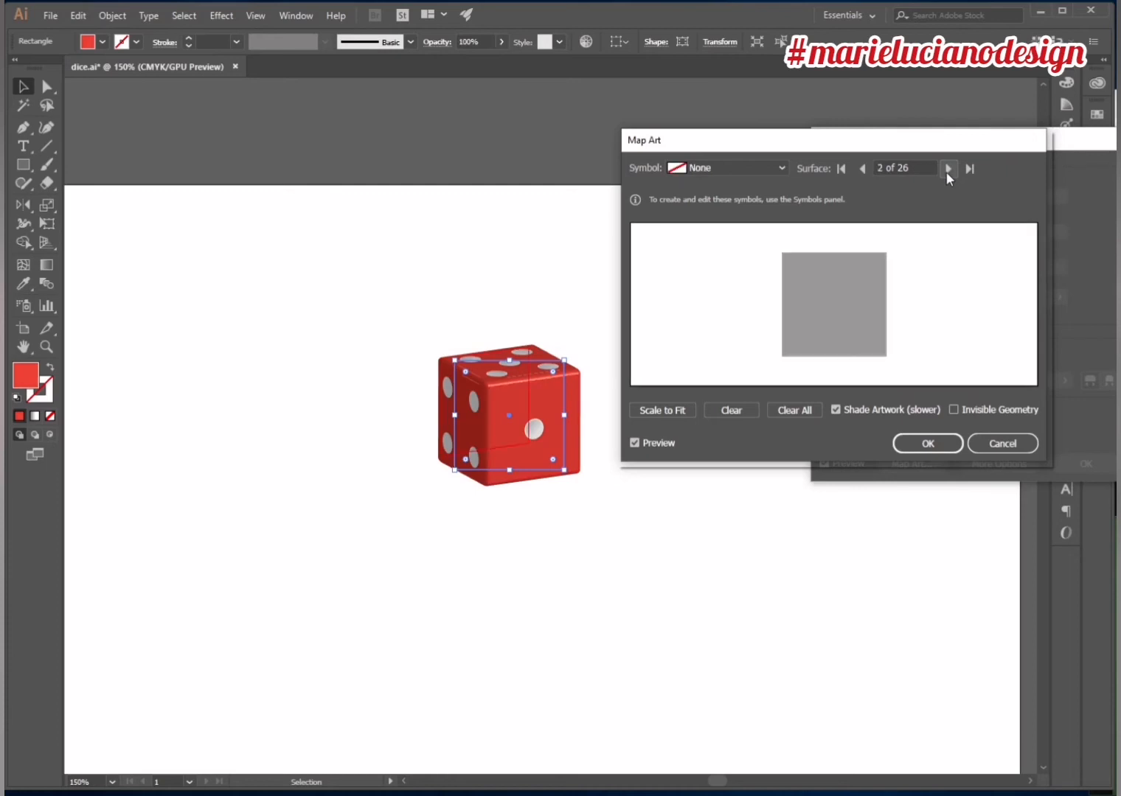
{"action": "left_click", "coordinate": [743, 167]}
{"action": "left_click", "coordinate": [738, 304]}
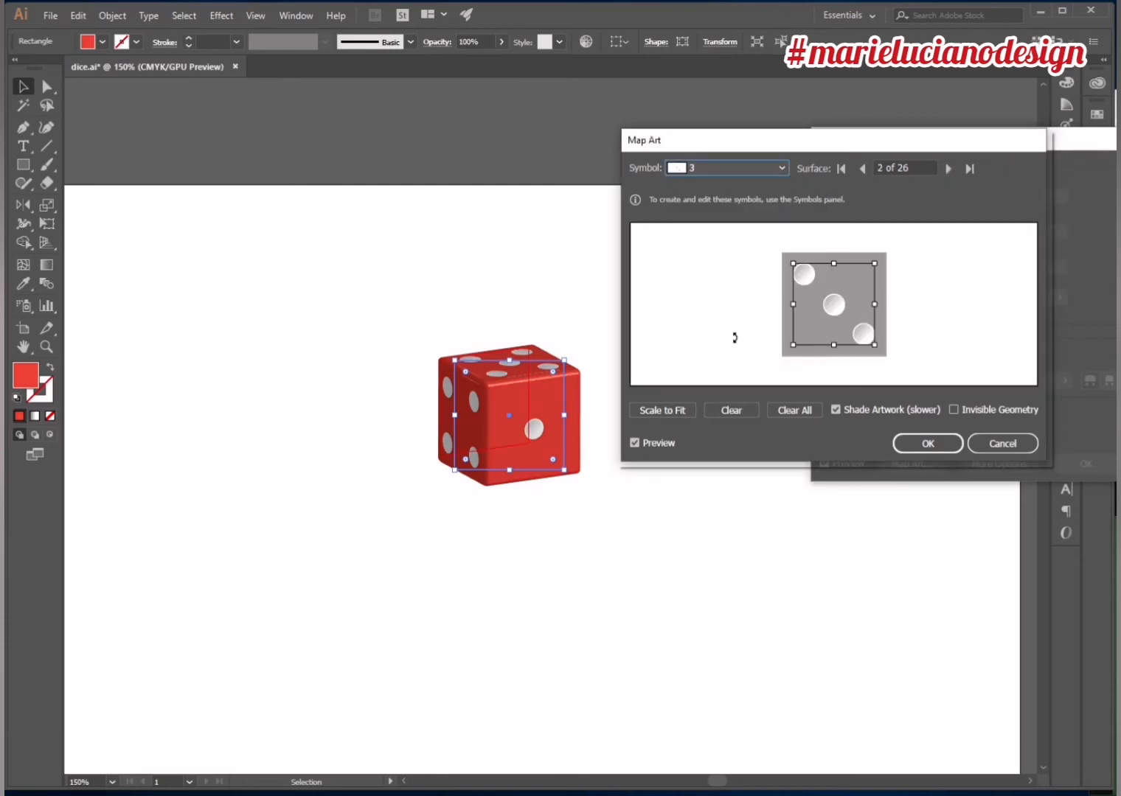
- Map symbol 3 onto surface 12 of 26, the cube's hidden side face
{"action": "left_click", "coordinate": [946, 168]}
{"action": "left_click", "coordinate": [947, 168]}
{"action": "left_click", "coordinate": [948, 169]}
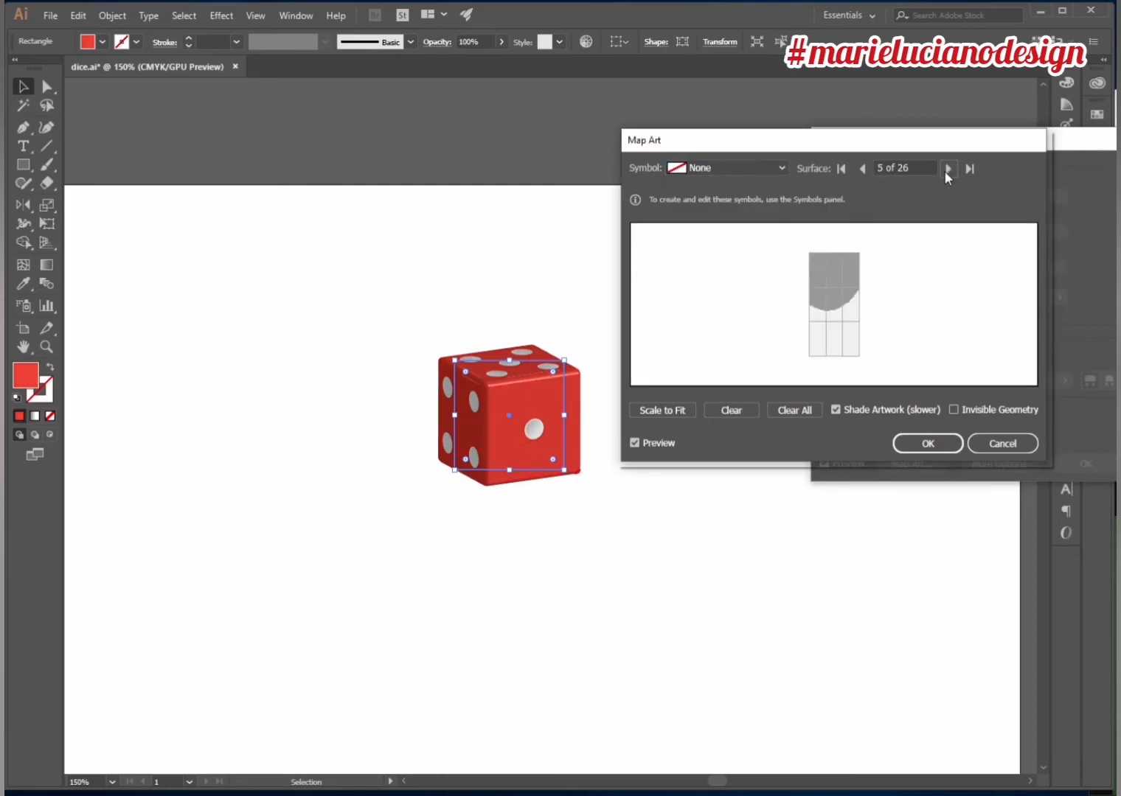
{"action": "left_click", "coordinate": [947, 169]}
{"action": "left_click", "coordinate": [947, 168]}
{"action": "left_click", "coordinate": [947, 169]}
{"action": "left_click", "coordinate": [947, 169]}
{"action": "left_click", "coordinate": [948, 169]}
{"action": "left_click", "coordinate": [947, 169]}
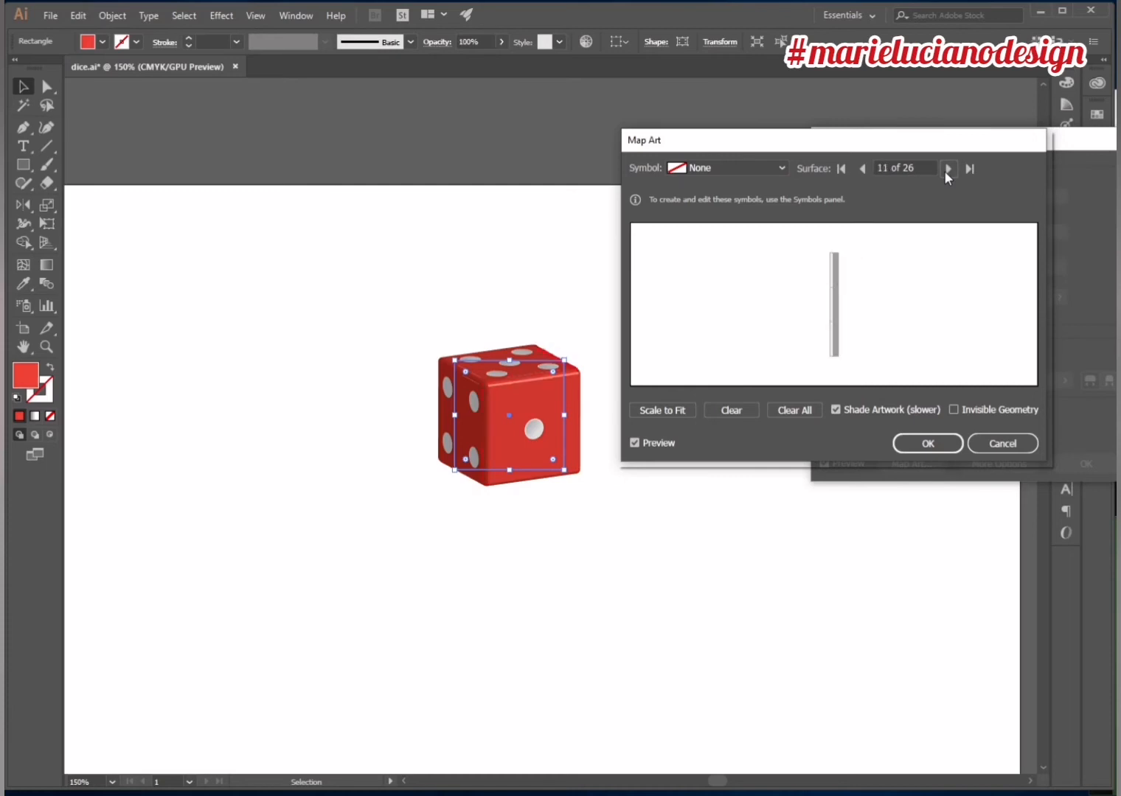
{"action": "left_click", "coordinate": [947, 169]}
{"action": "left_click", "coordinate": [769, 167]}
{"action": "left_click", "coordinate": [718, 334]}
{"action": "left_click", "coordinate": [947, 169]}
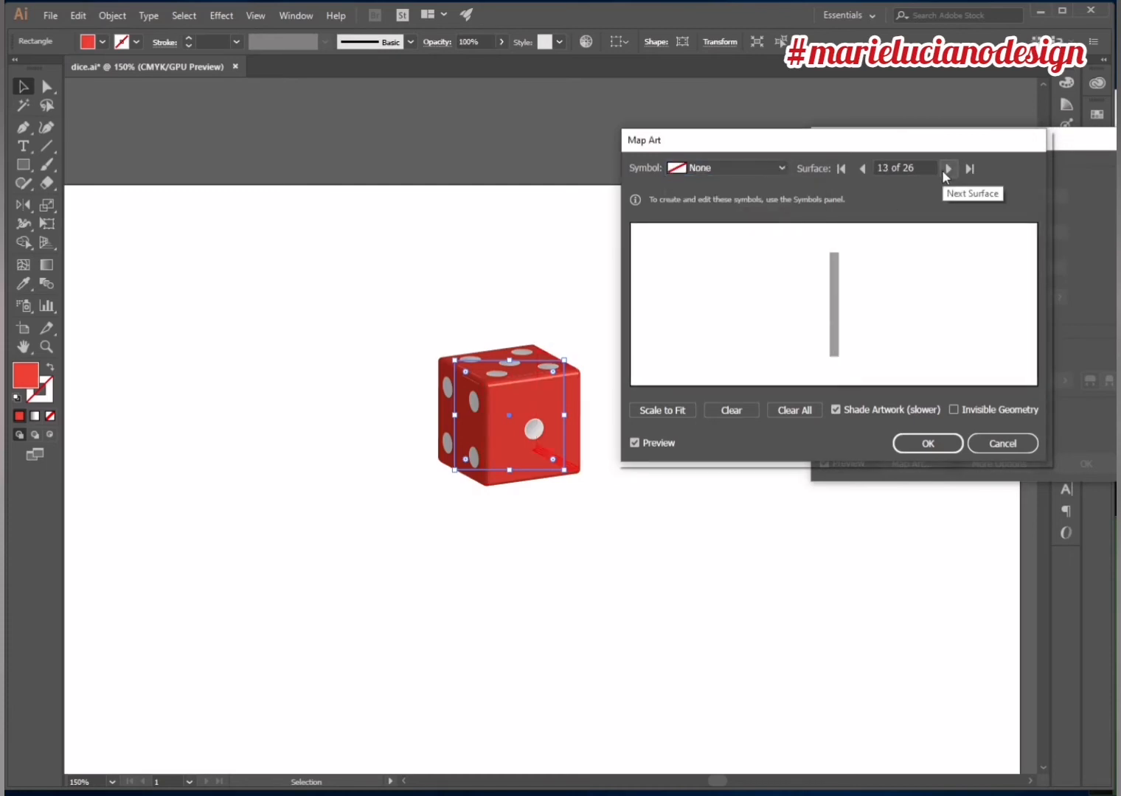
- Replace the art mapped on surface 12, the hidden side face, with symbol 2
{"action": "left_click", "coordinate": [860, 168]}
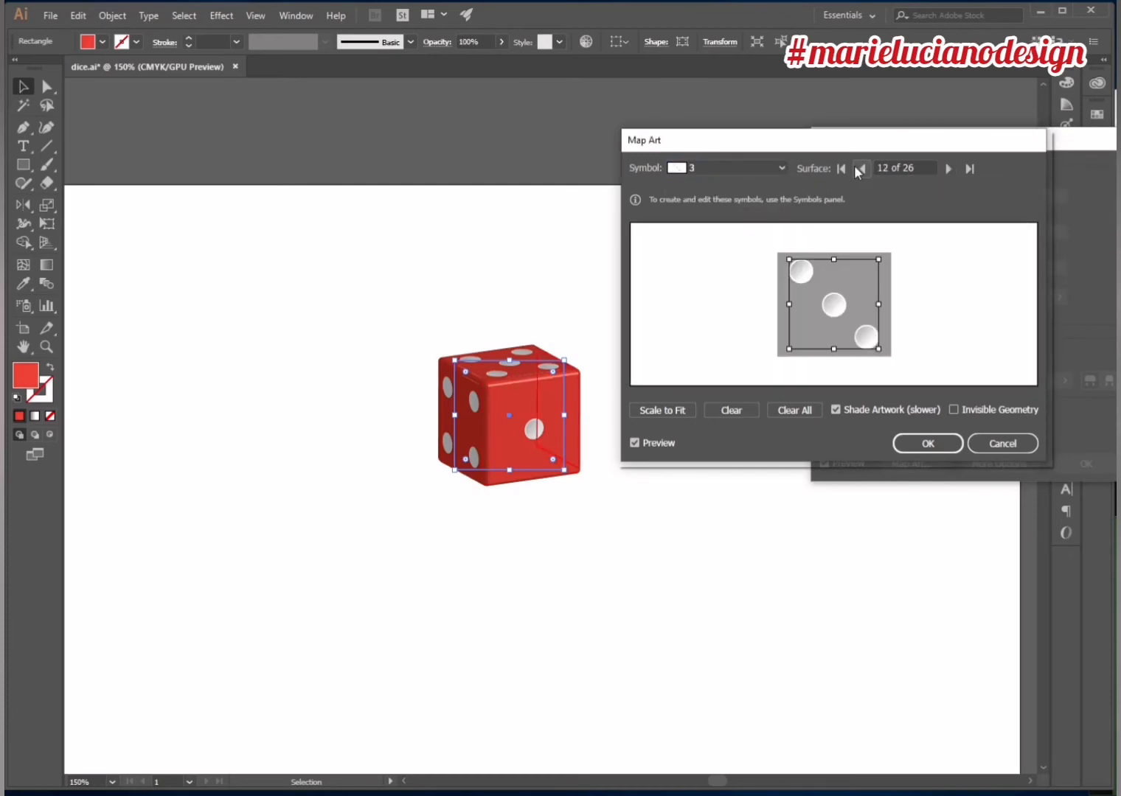
{"action": "left_click", "coordinate": [767, 168]}
{"action": "left_click", "coordinate": [750, 322]}
- Map symbol 6 onto surface 14 of 26, the cube's underside
{"action": "left_click", "coordinate": [946, 168]}
{"action": "left_click", "coordinate": [946, 169]}
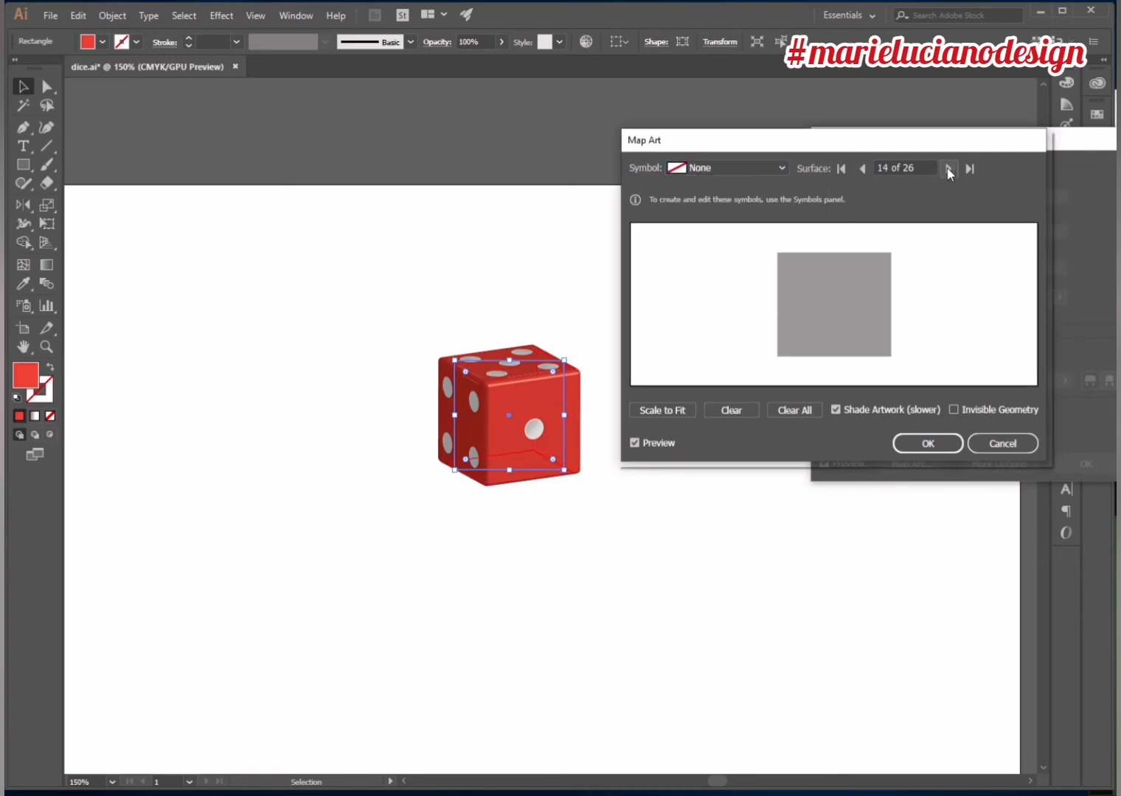
{"action": "left_click", "coordinate": [753, 168]}
{"action": "left_click", "coordinate": [710, 388]}
- Examine the surfaces after 14 of 26, wrapping around to surface 2, for flat sides without a dot symbol
{"action": "left_click", "coordinate": [951, 169]}
{"action": "left_click", "coordinate": [951, 170]}
{"action": "left_click", "coordinate": [951, 169]}
{"action": "left_click", "coordinate": [951, 169]}
{"action": "left_click", "coordinate": [951, 170]}
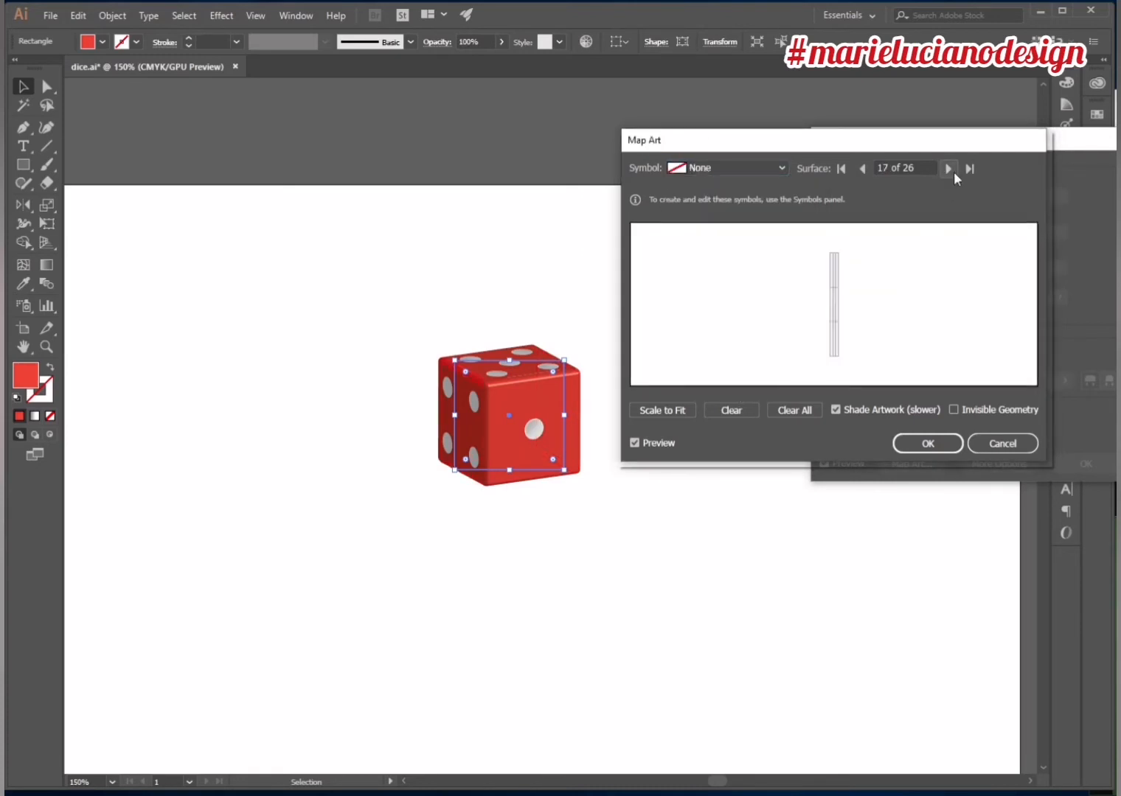
{"action": "left_click", "coordinate": [951, 170]}
{"action": "left_click", "coordinate": [951, 169]}
{"action": "left_click", "coordinate": [948, 169]}
{"action": "left_click", "coordinate": [948, 169]}
{"action": "left_click", "coordinate": [948, 169]}
{"action": "left_click", "coordinate": [948, 169]}
{"action": "left_click", "coordinate": [948, 169]}
{"action": "left_click", "coordinate": [948, 169]}
{"action": "left_click", "coordinate": [948, 168]}
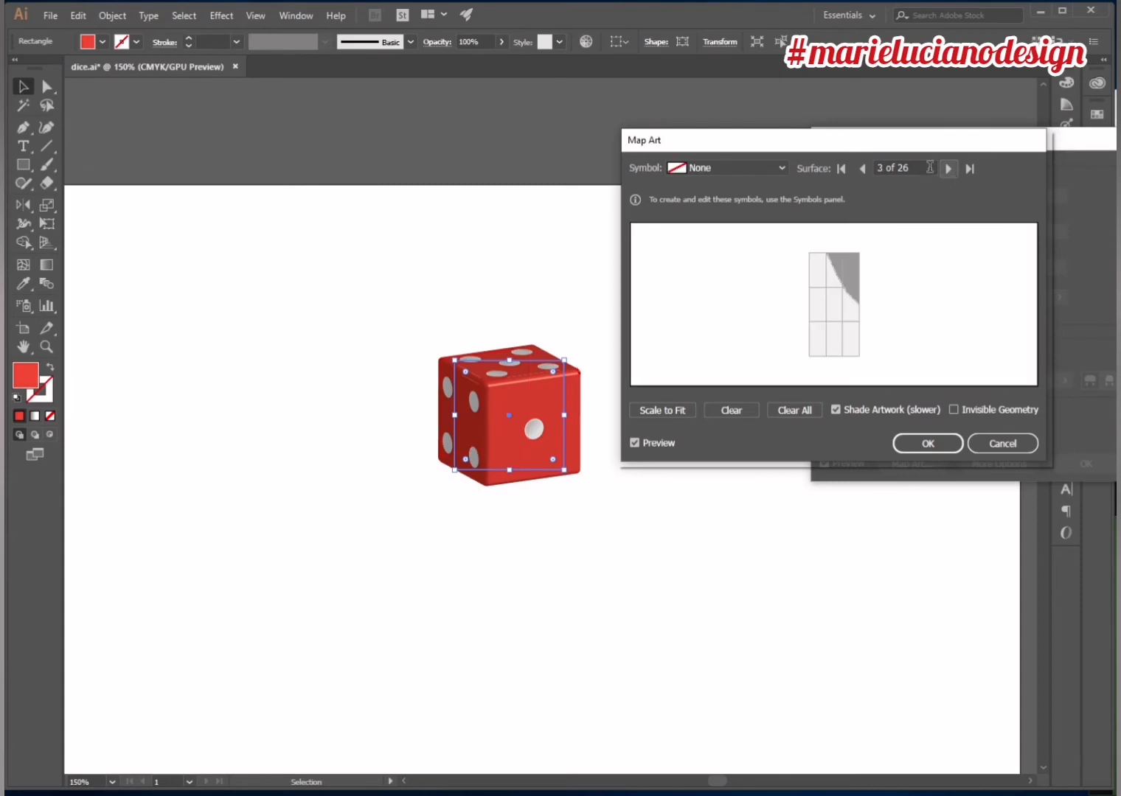
{"action": "left_click", "coordinate": [862, 169]}
- Apply the mapped art and the 3D Extrude & Bevel settings to the die, and deselect it
{"action": "left_click", "coordinate": [932, 442]}
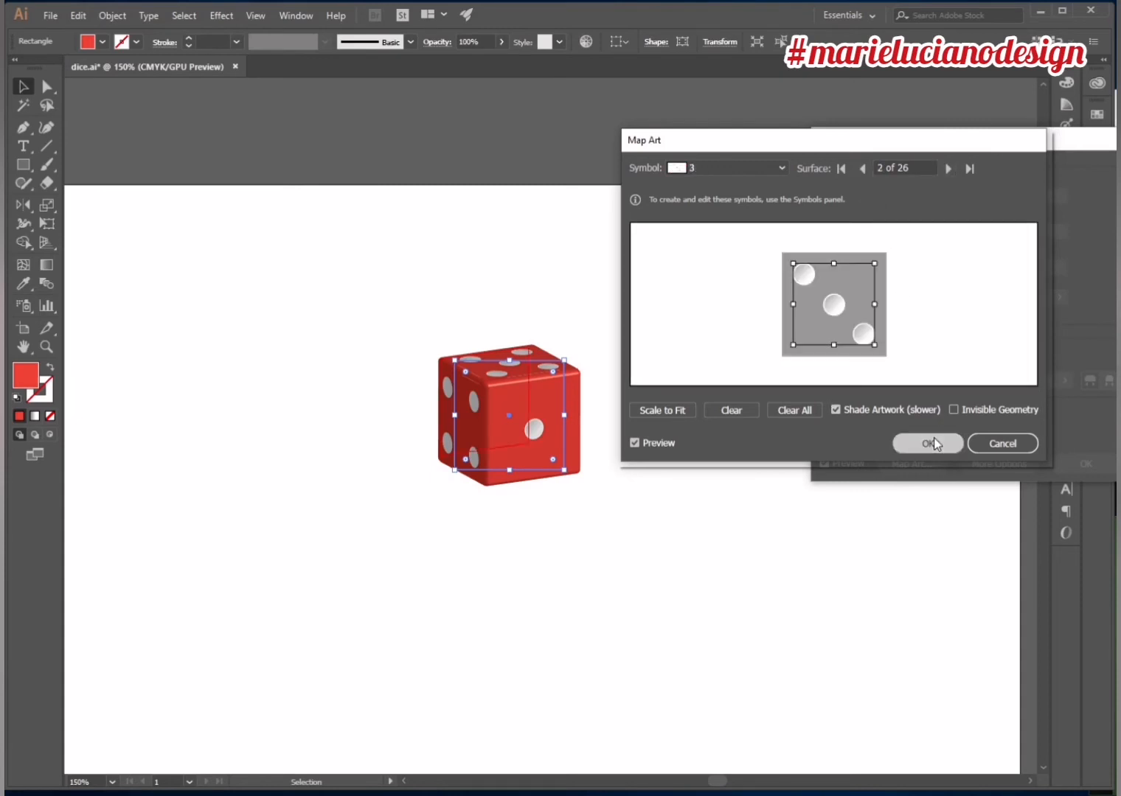
{"action": "left_click_drag", "start_coordinate": [937, 140], "coordinate": [788, 133]}
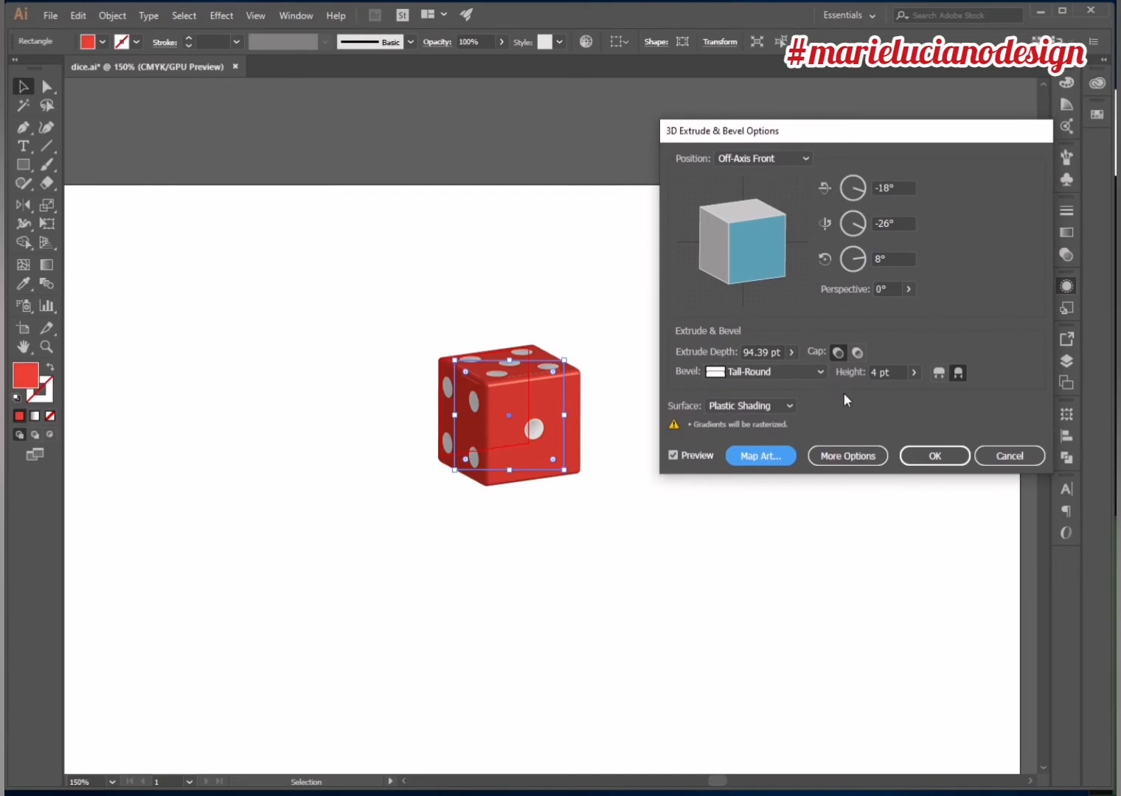
{"action": "left_click", "coordinate": [945, 455]}
{"action": "left_click", "coordinate": [728, 565]}
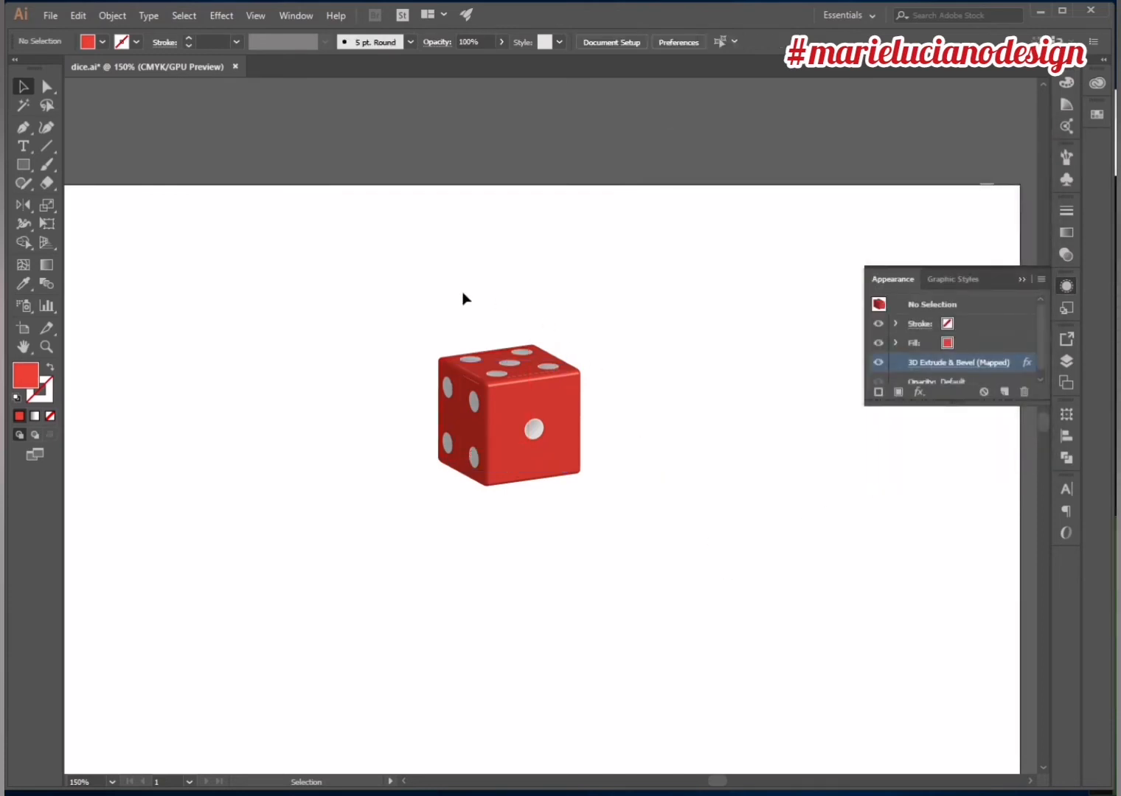
- Duplicate the die directly below the original with a small gap between them, and save the document
{"action": "left_click_drag", "start_coordinate": [362, 282], "coordinate": [663, 563]}
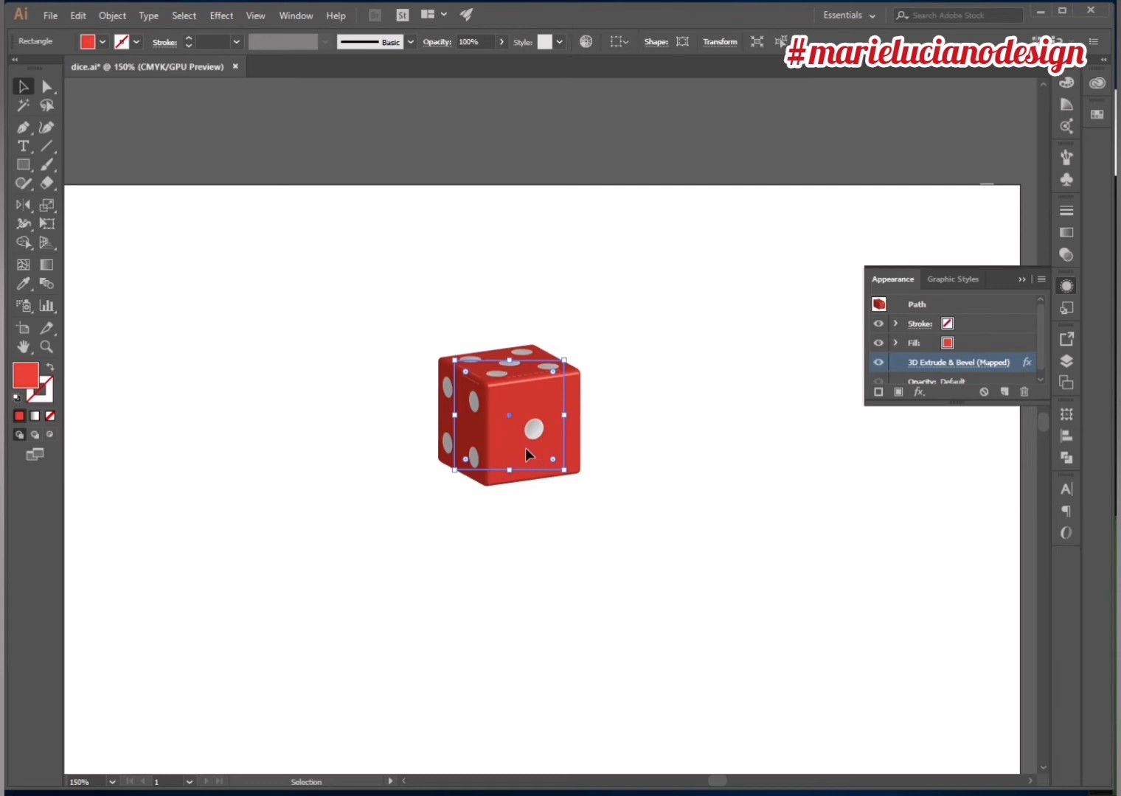
{"action": "left_click_drag", "start_coordinate": [525, 448], "coordinate": [533, 615]}
{"action": "key", "text": "ctrl+s"}
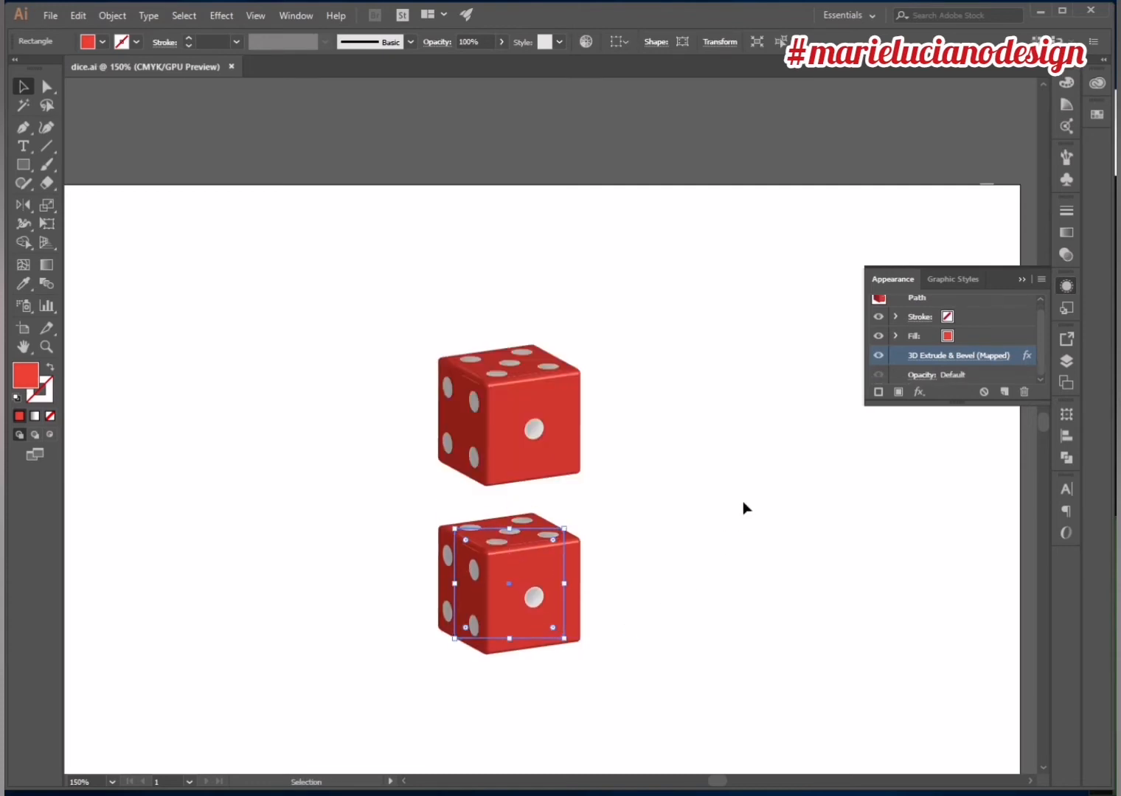
- Move the original upper die right and slightly down so it sits diagonally above the copy, and deselect it
{"action": "left_click", "coordinate": [743, 508]}
{"action": "left_click", "coordinate": [533, 428]}
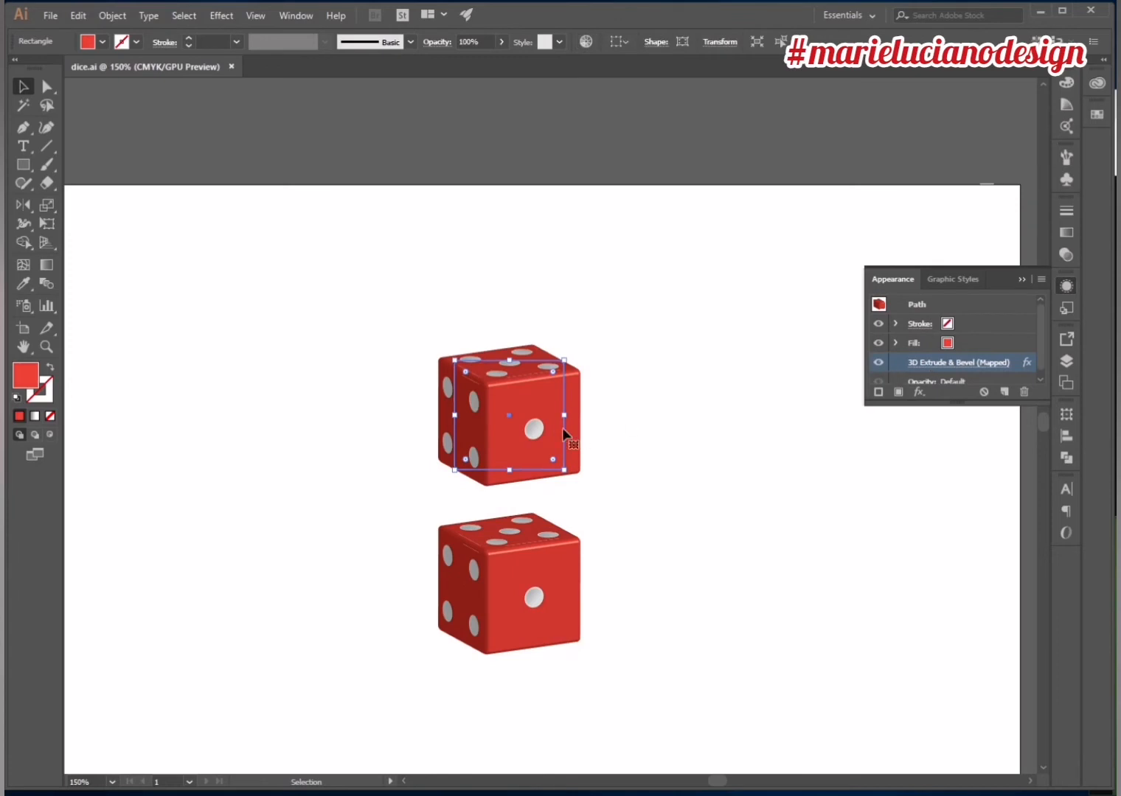
{"action": "left_click_drag", "start_coordinate": [526, 437], "coordinate": [610, 472]}
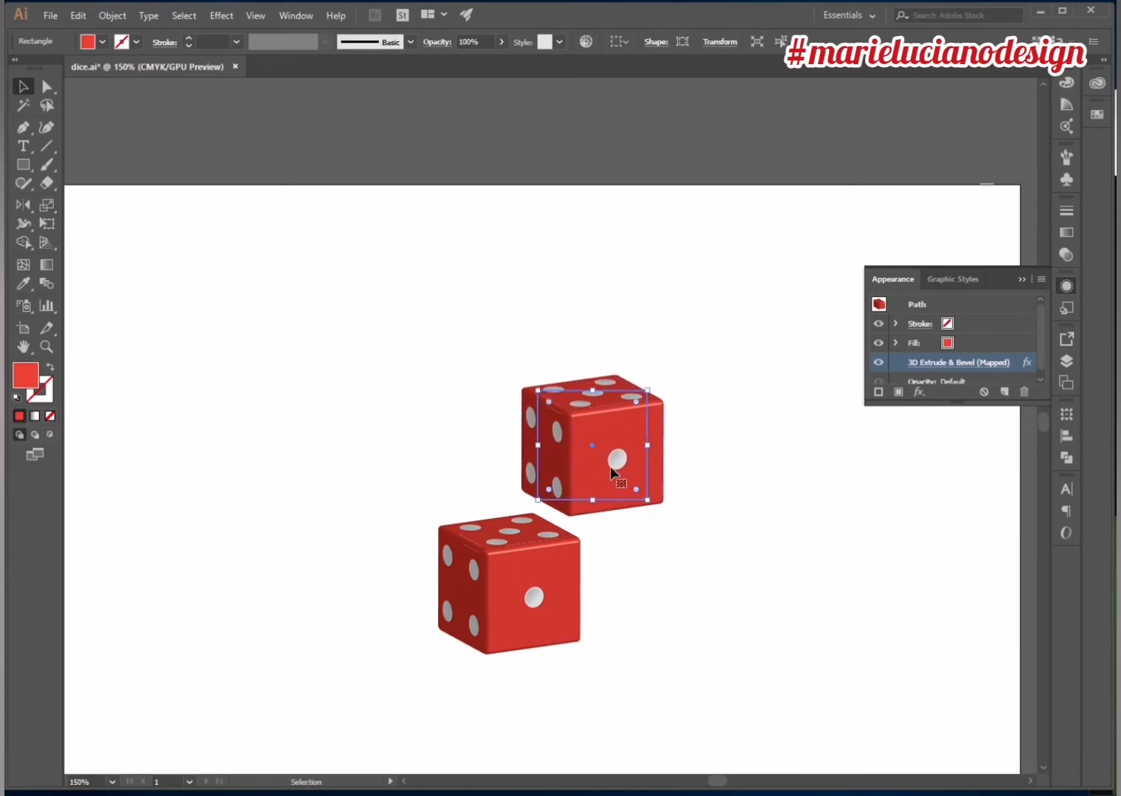
{"action": "right_click", "coordinate": [611, 473]}
{"action": "left_click", "coordinate": [670, 426]}
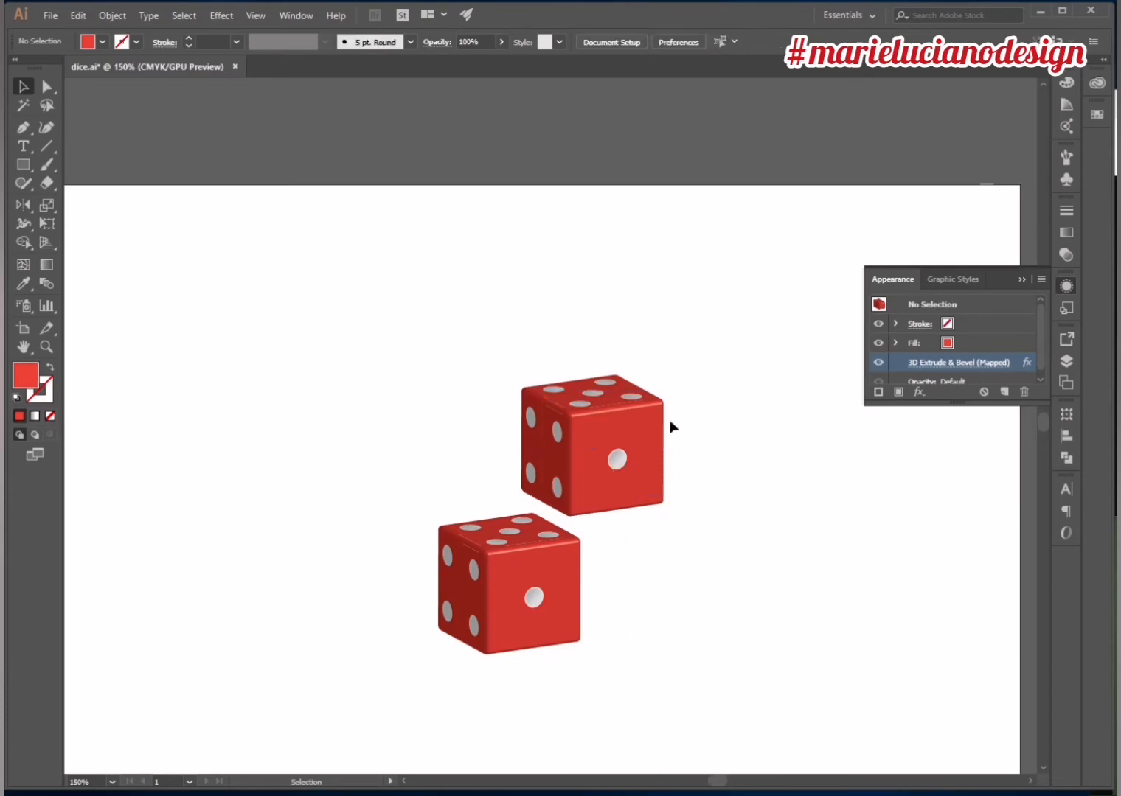
- Rotate the upper die's 3D Extrude & Bevel effect to -96°, -19° and -24° so the five-dot side faces forward
{"action": "left_click", "coordinate": [663, 438]}
{"action": "left_click", "coordinate": [938, 364]}
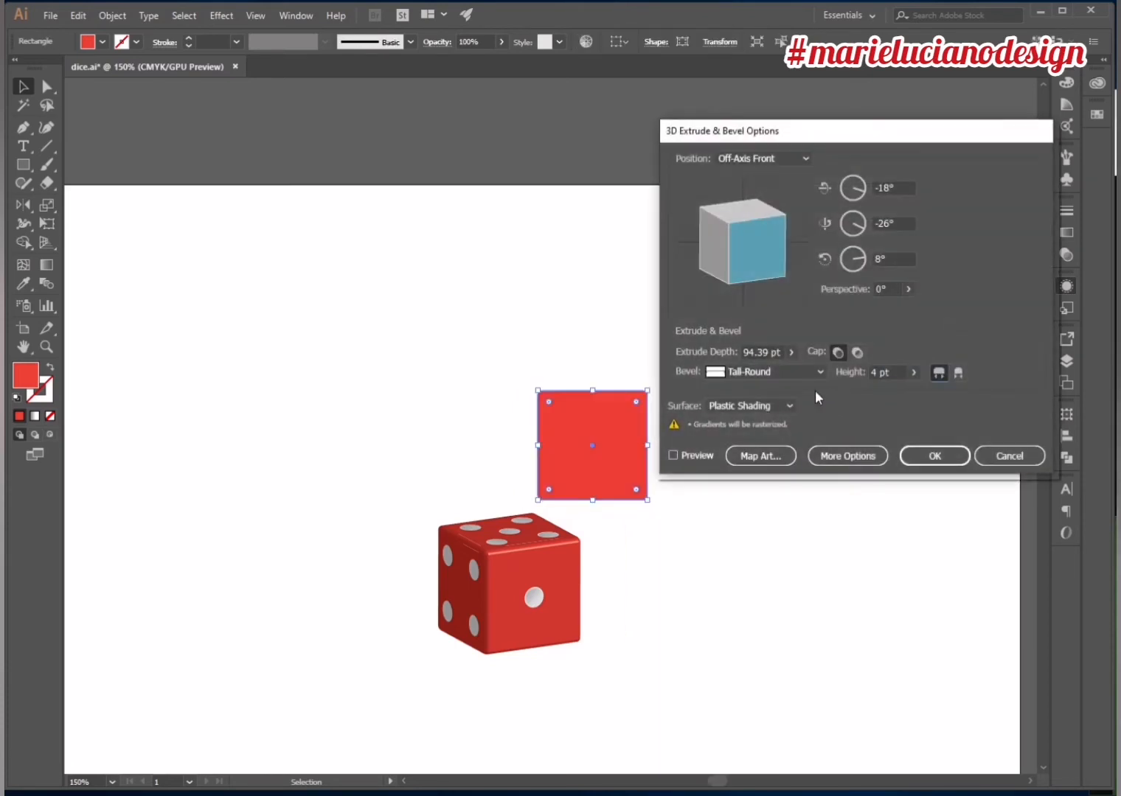
{"action": "left_click", "coordinate": [682, 455]}
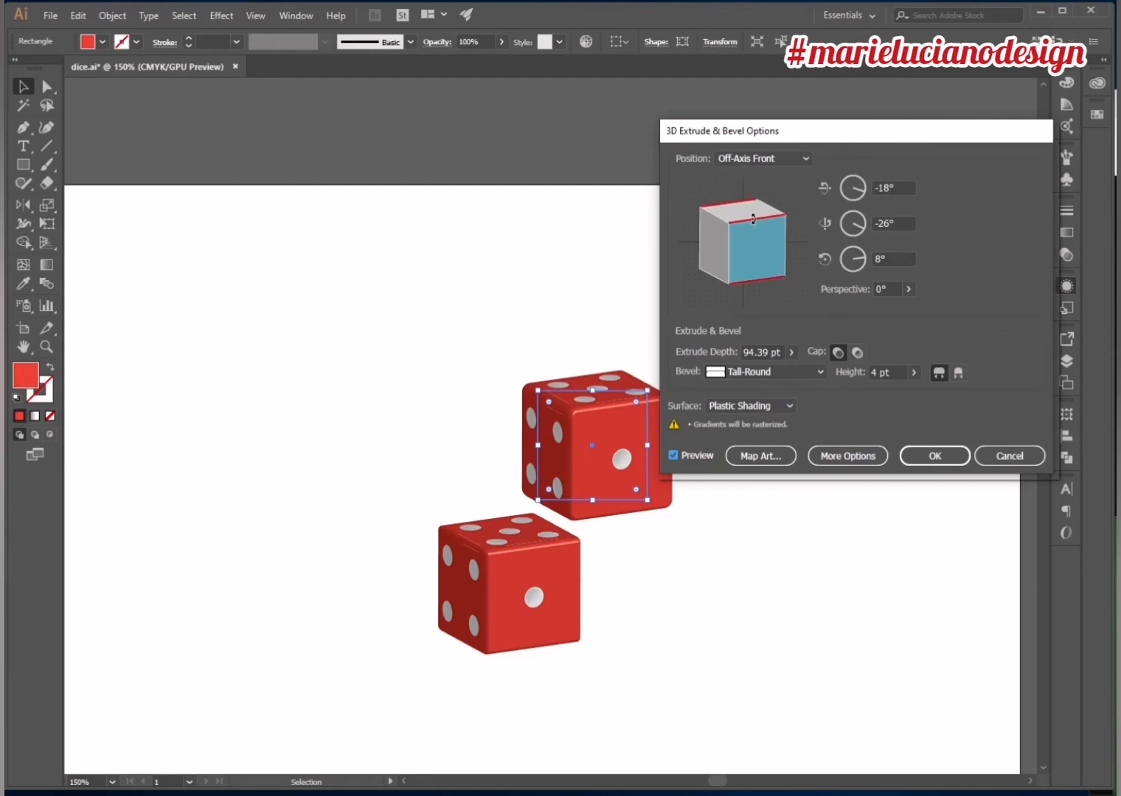
{"action": "left_click_drag", "start_coordinate": [752, 219], "coordinate": [757, 273]}
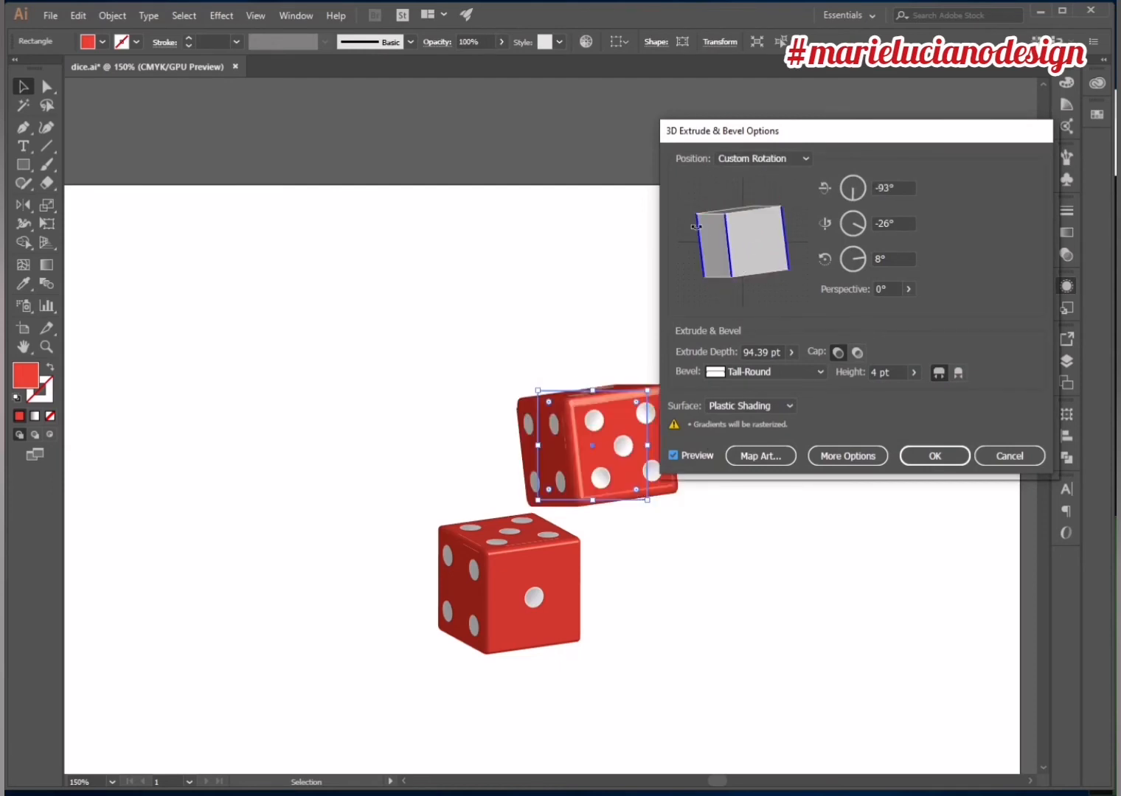
{"action": "left_click_drag", "start_coordinate": [728, 212], "coordinate": [737, 206]}
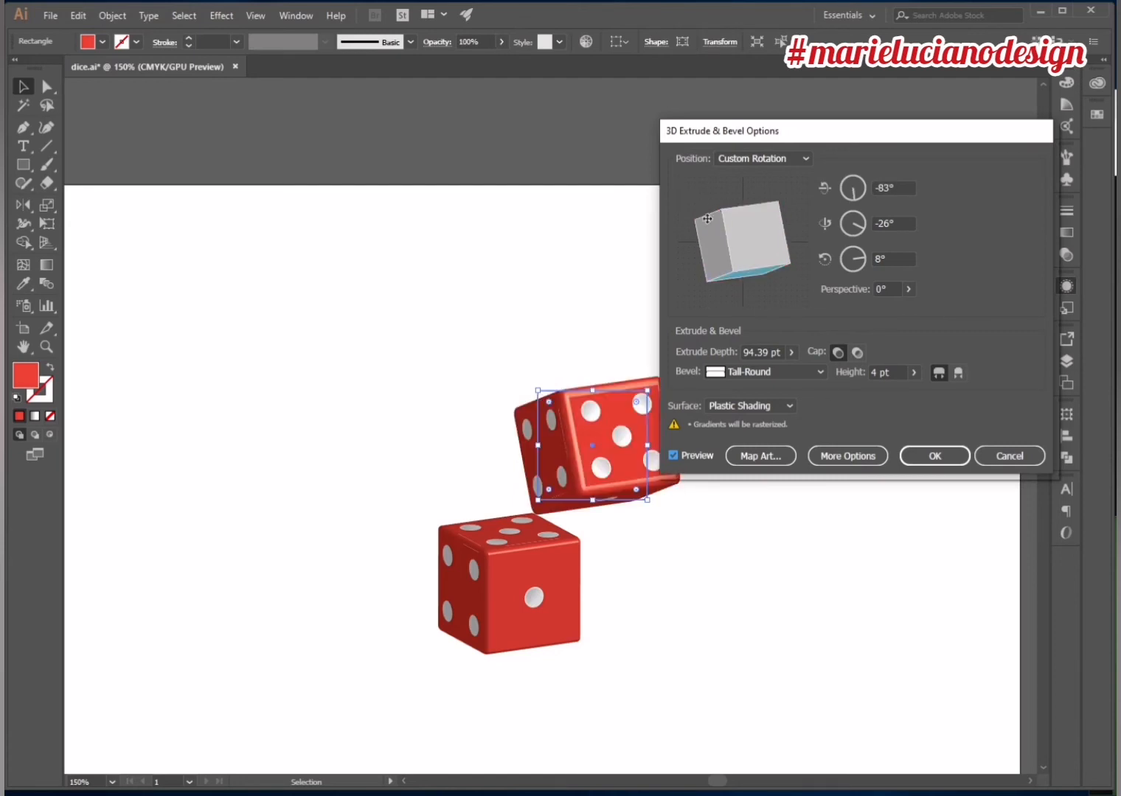
{"action": "left_click", "coordinate": [705, 215]}
{"action": "left_click_drag", "start_coordinate": [704, 215], "coordinate": [718, 195]}
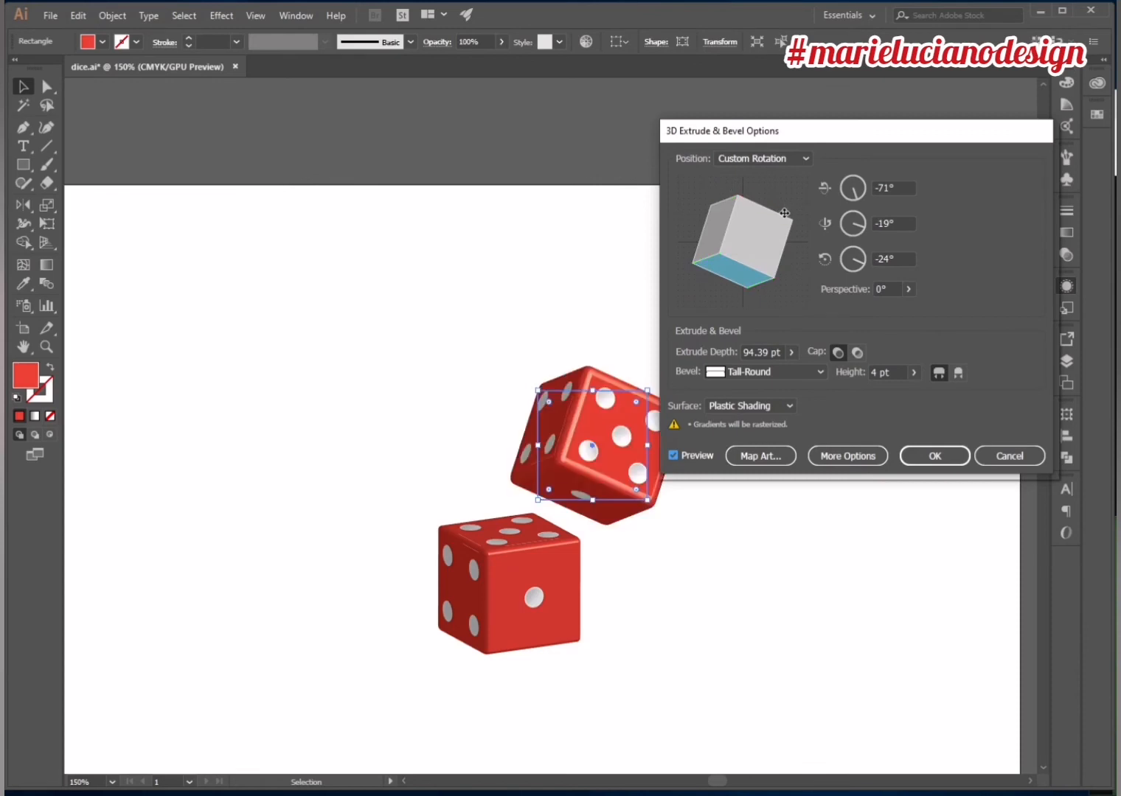
{"action": "left_click_drag", "start_coordinate": [765, 210], "coordinate": [767, 223]}
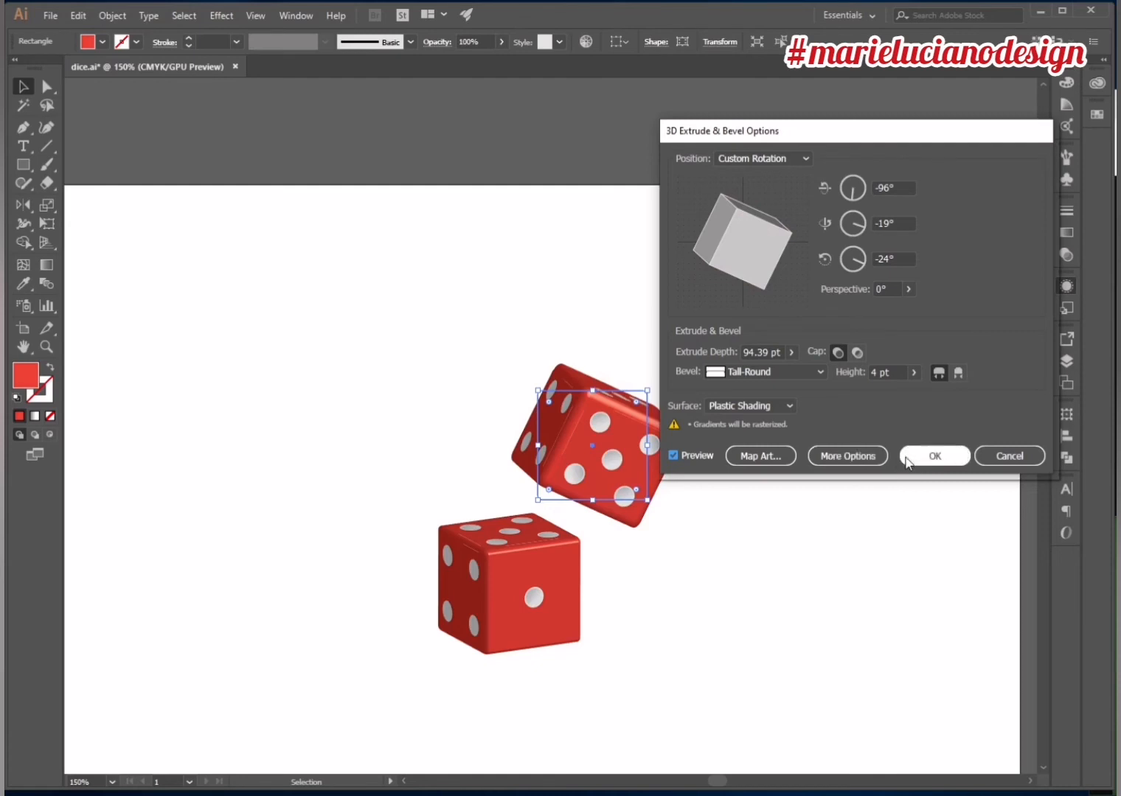
{"action": "left_click", "coordinate": [931, 456]}
{"action": "left_click", "coordinate": [903, 546]}
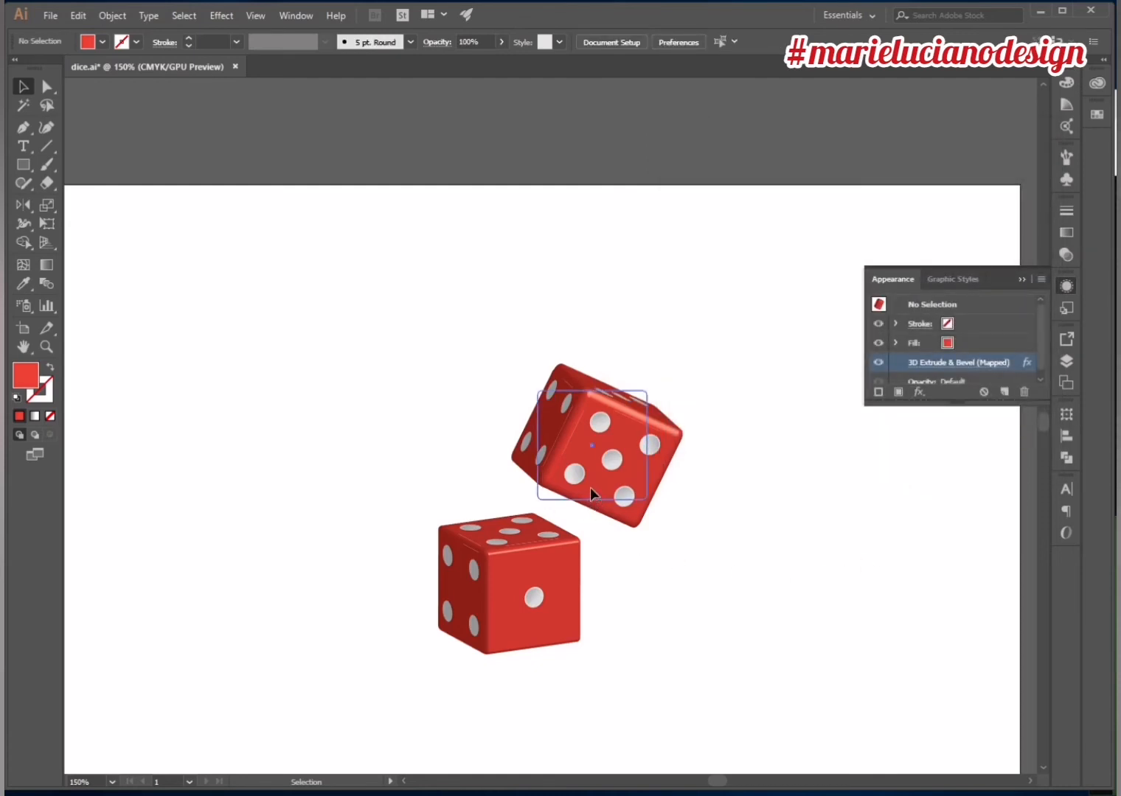
- Duplicate the tilted die up and to the left, and rotate the copy's 3D effect to 113°, 27° and -137°
{"action": "left_click_drag", "start_coordinate": [591, 494], "coordinate": [438, 413]}
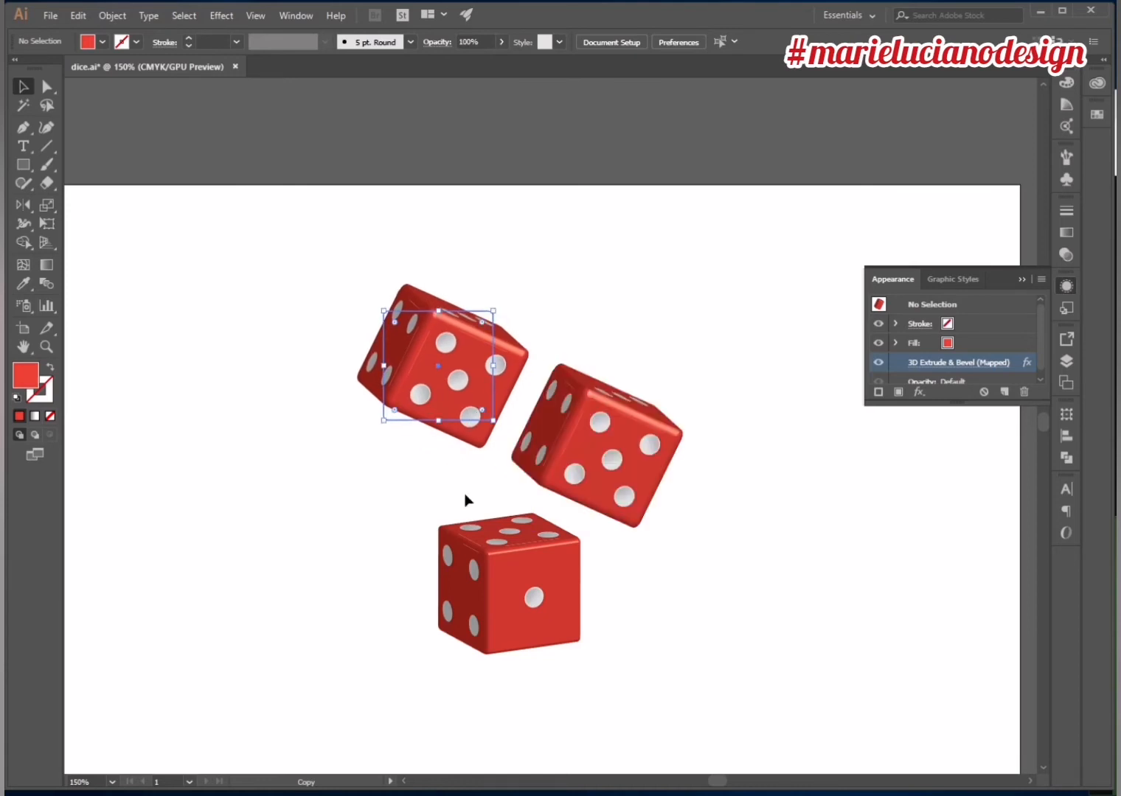
{"action": "left_click", "coordinate": [943, 363]}
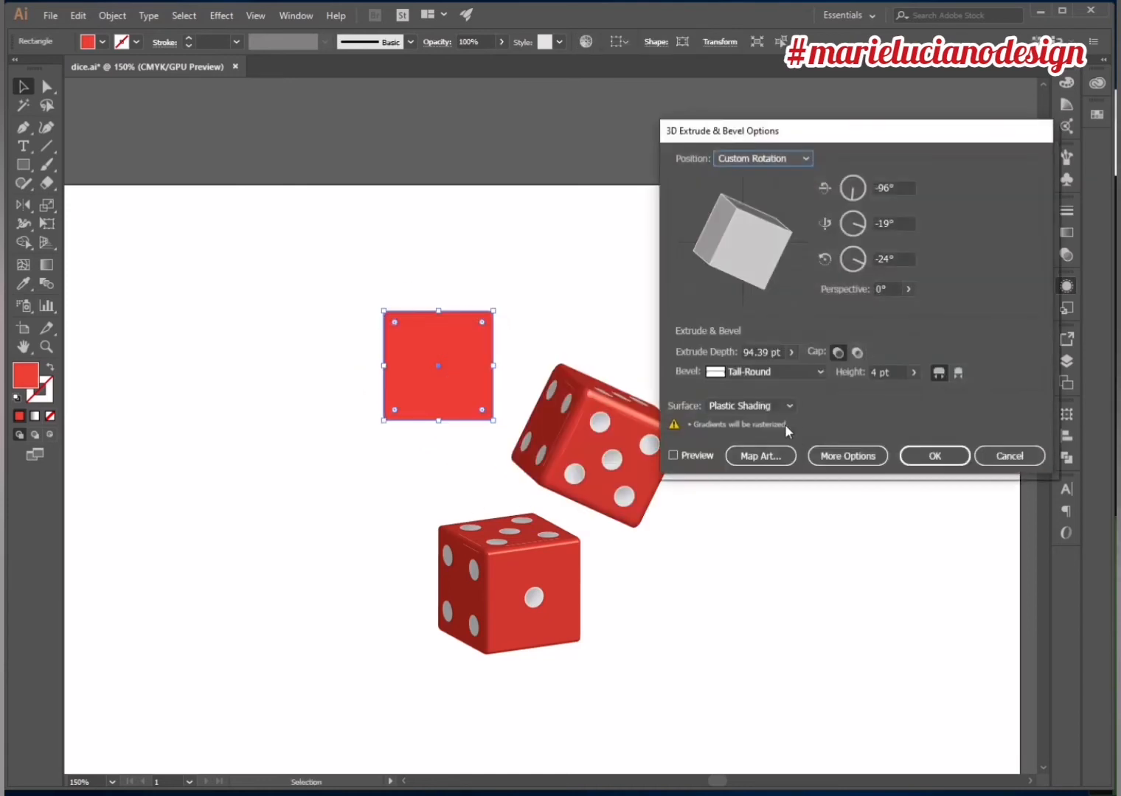
{"action": "left_click", "coordinate": [673, 455]}
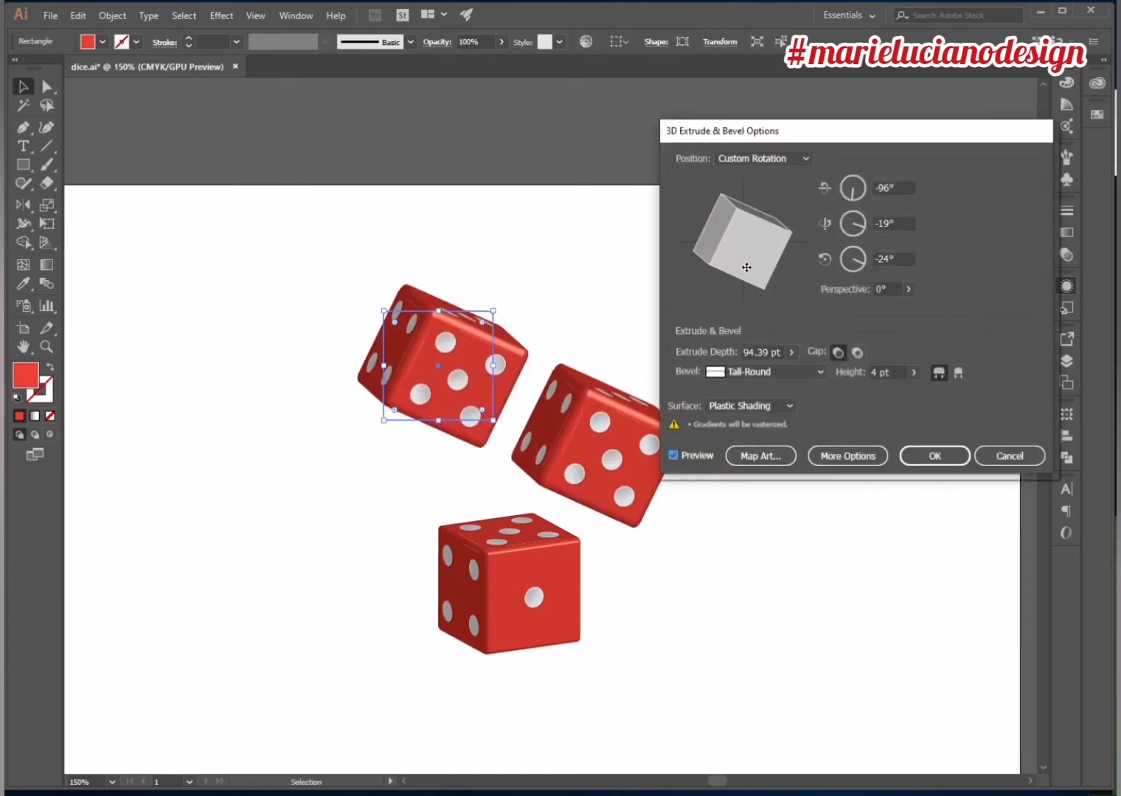
{"action": "left_click", "coordinate": [742, 278]}
{"action": "left_click_drag", "start_coordinate": [745, 278], "coordinate": [776, 245]}
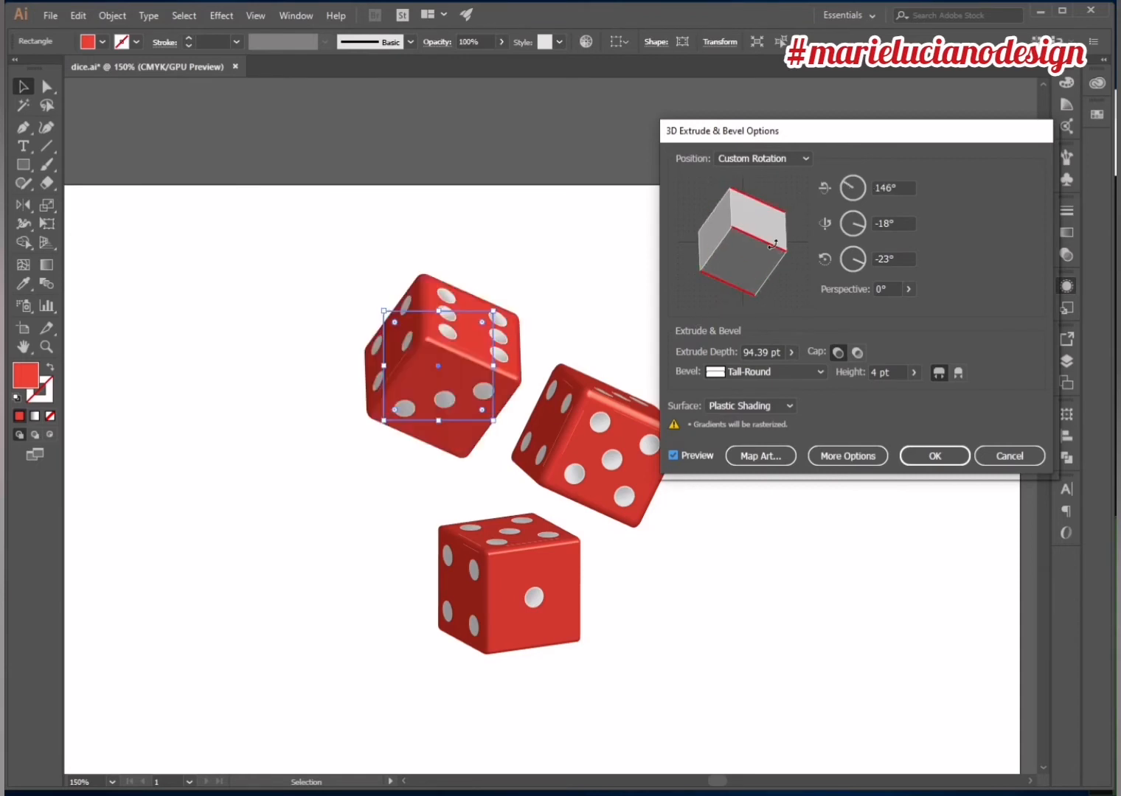
{"action": "left_click_drag", "start_coordinate": [772, 245], "coordinate": [741, 268]}
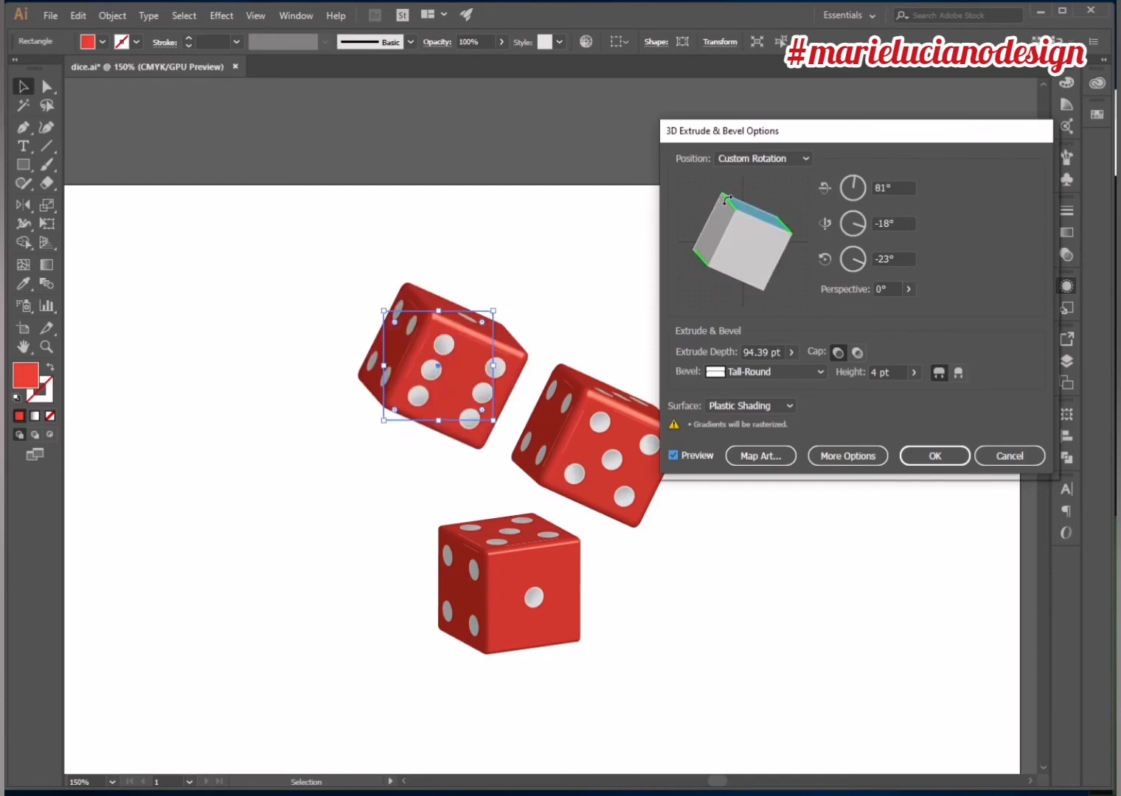
{"action": "left_click_drag", "start_coordinate": [726, 199], "coordinate": [690, 217]}
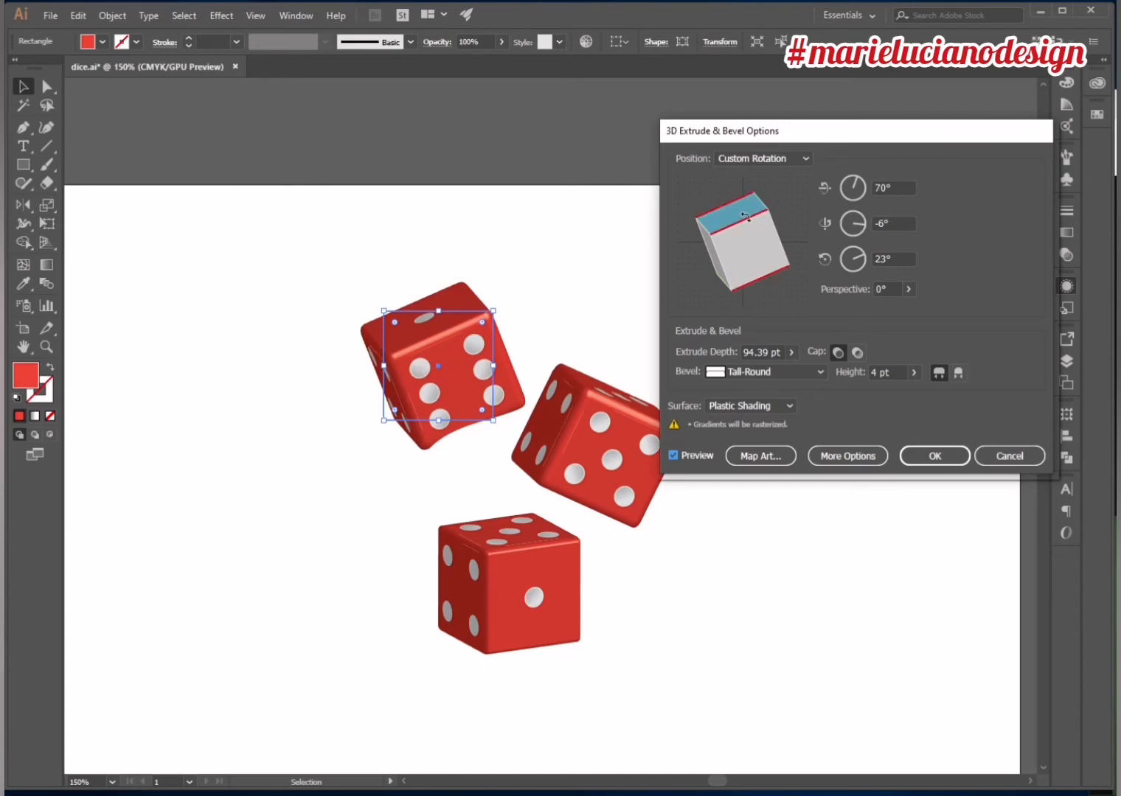
{"action": "left_click_drag", "start_coordinate": [744, 215], "coordinate": [720, 295]}
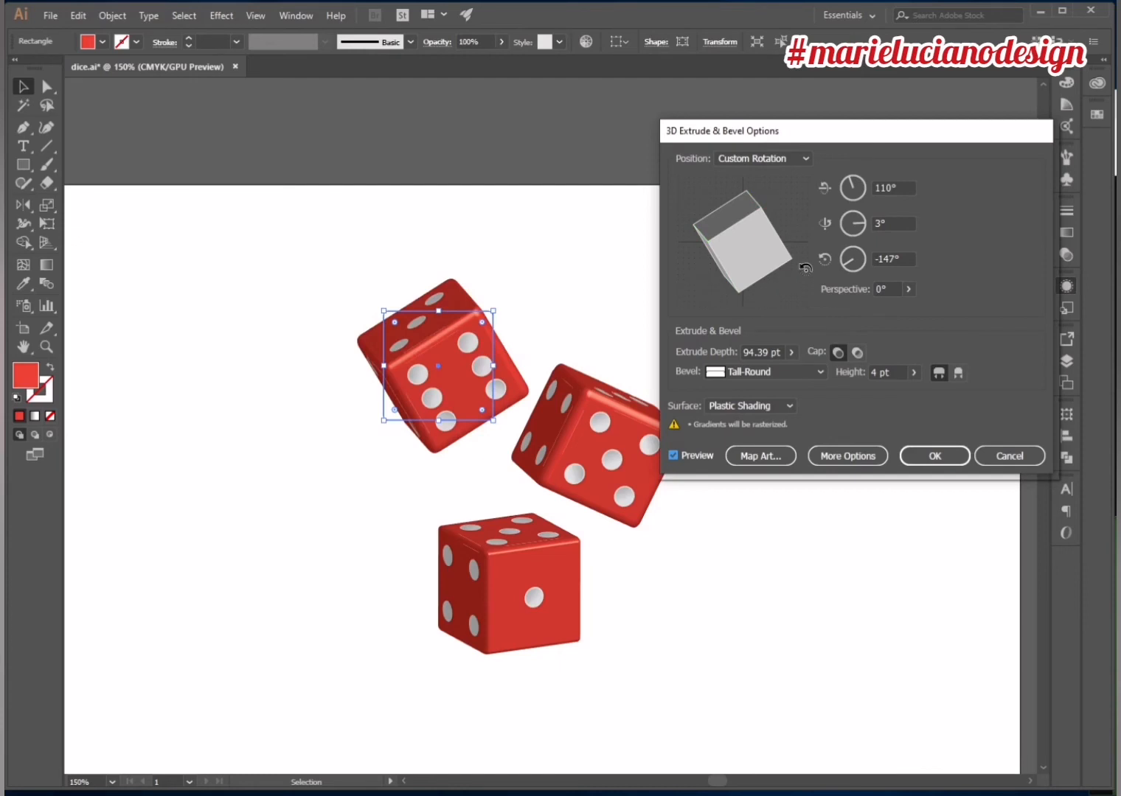
{"action": "left_click_drag", "start_coordinate": [752, 241], "coordinate": [791, 225]}
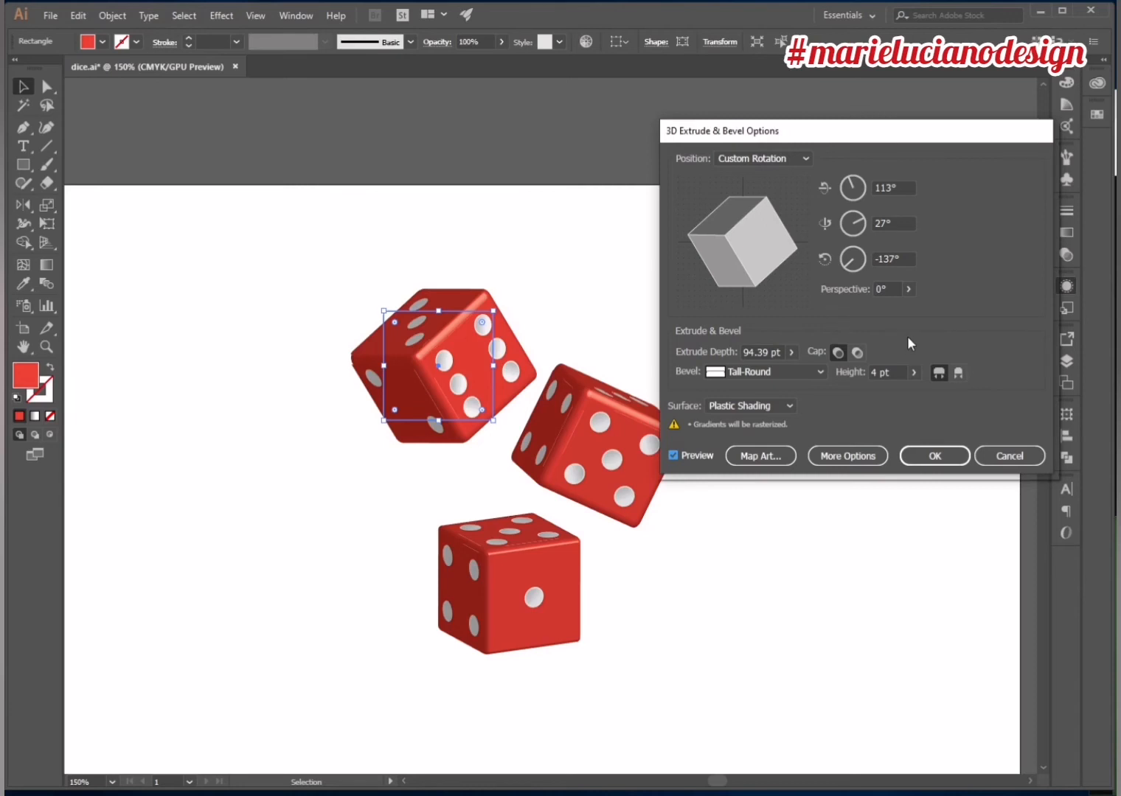
{"action": "left_click", "coordinate": [936, 453]}
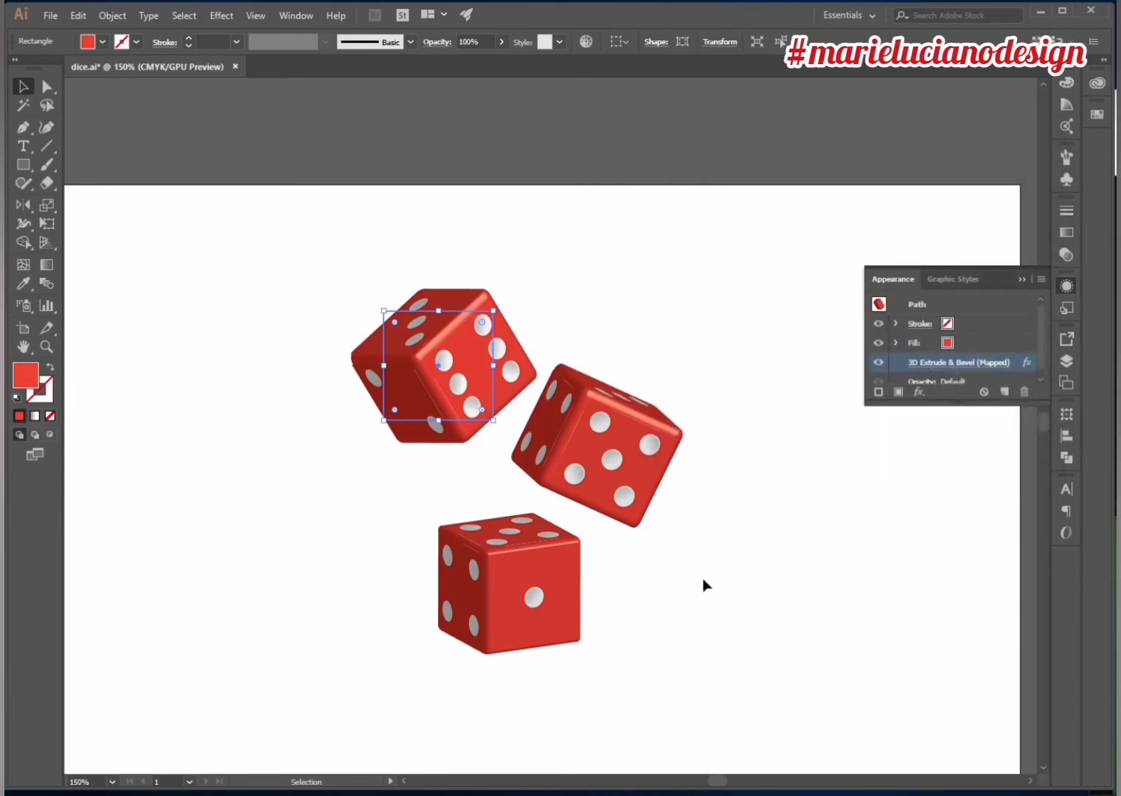
- Move the one-dot die and the five-dot die slightly down to space the three dice more evenly
{"action": "left_click_drag", "start_coordinate": [533, 596], "coordinate": [533, 627]}
{"action": "left_click_drag", "start_coordinate": [603, 486], "coordinate": [598, 516]}
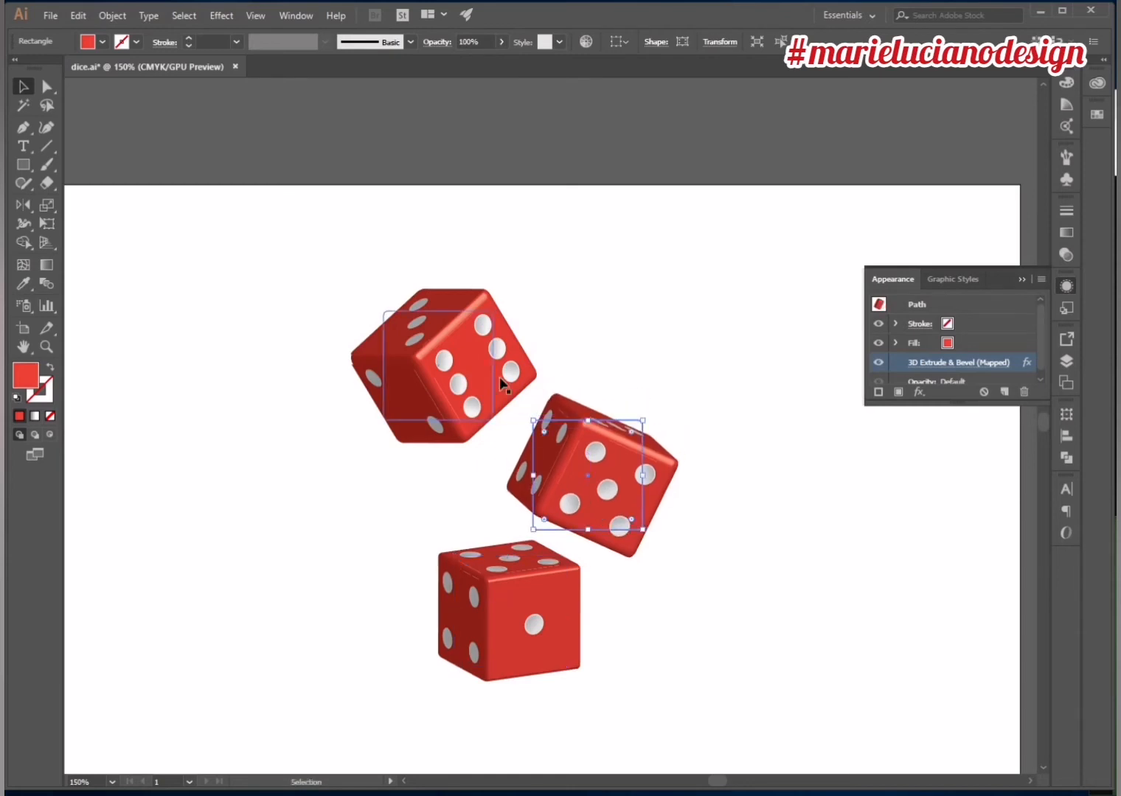
{"action": "left_click", "coordinate": [261, 475]}
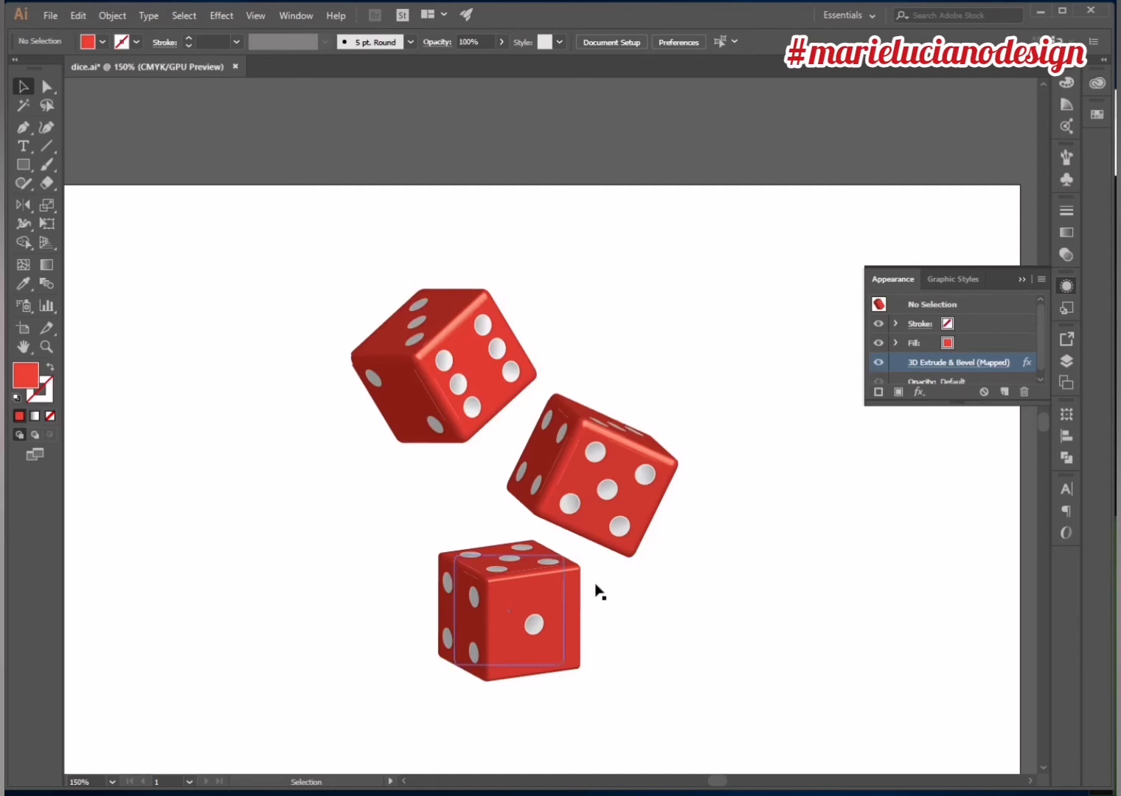
- Rotate the lowest die's 3D Extrude & Bevel effect to -24°, -19° and 25° so it looks tilted
{"action": "left_click", "coordinate": [1024, 278]}
{"action": "left_click_drag", "start_coordinate": [820, 490], "coordinate": [908, 354]}
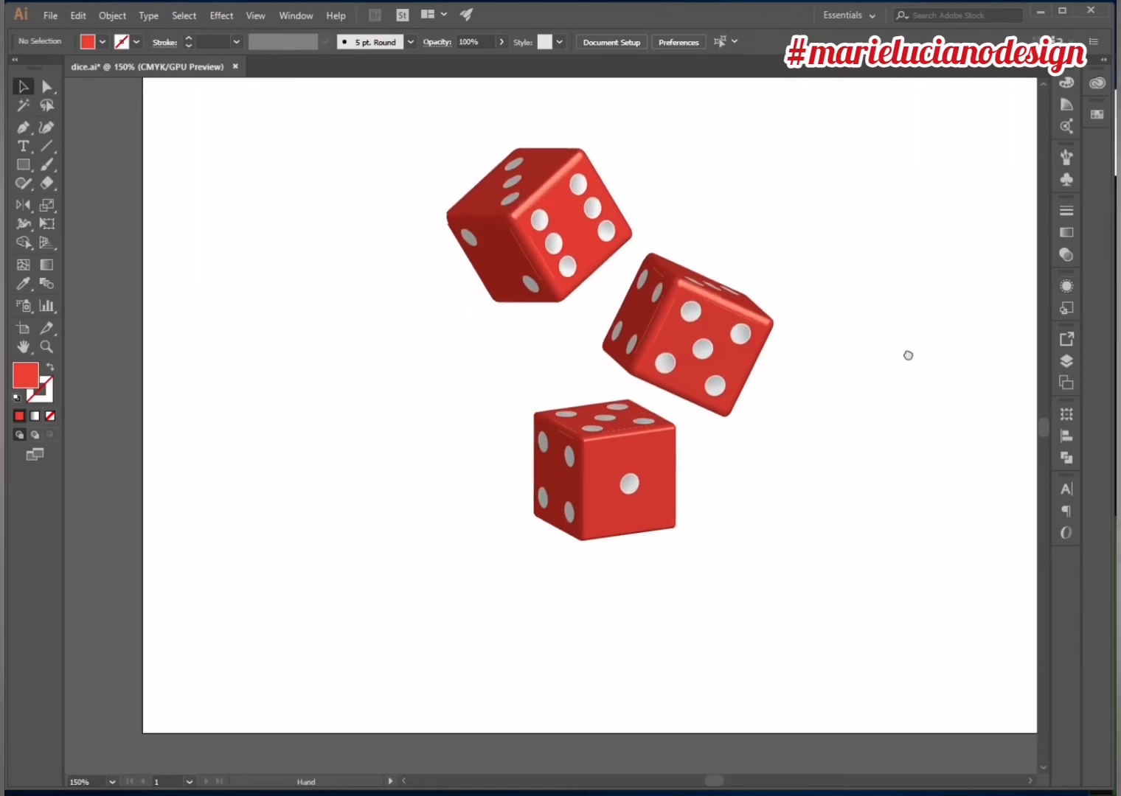
{"action": "left_click", "coordinate": [629, 512]}
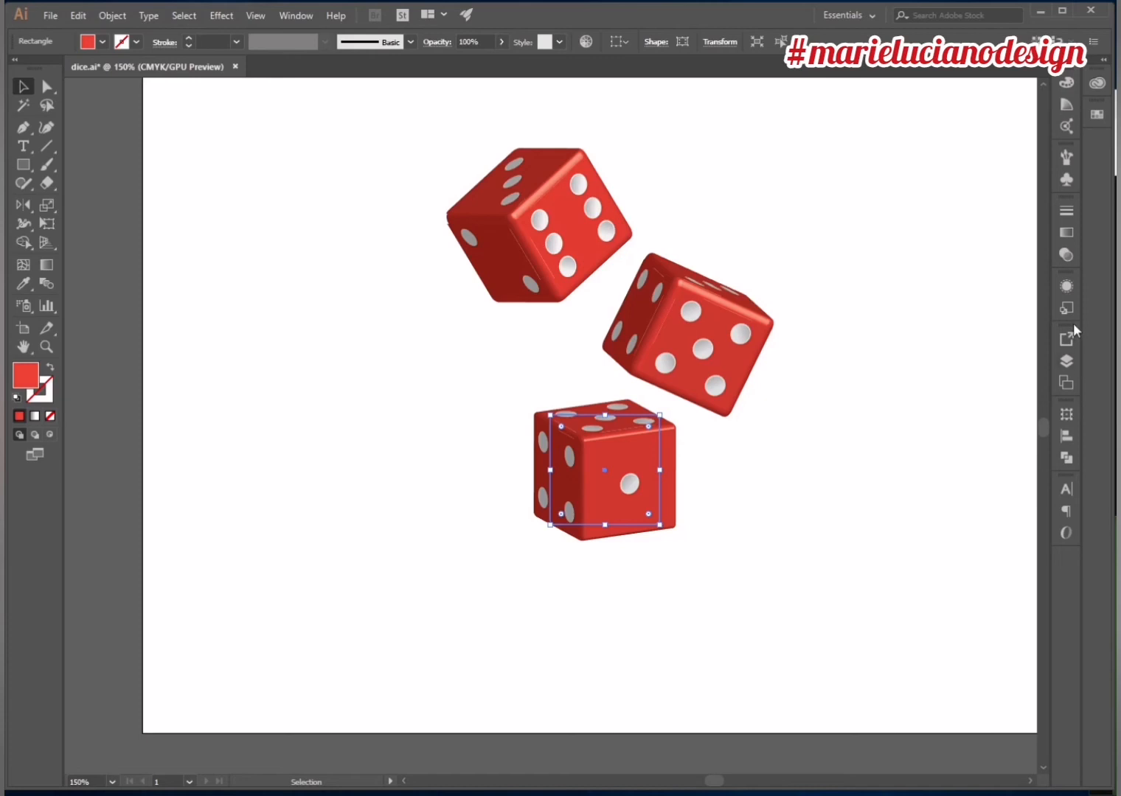
{"action": "left_click", "coordinate": [1063, 289]}
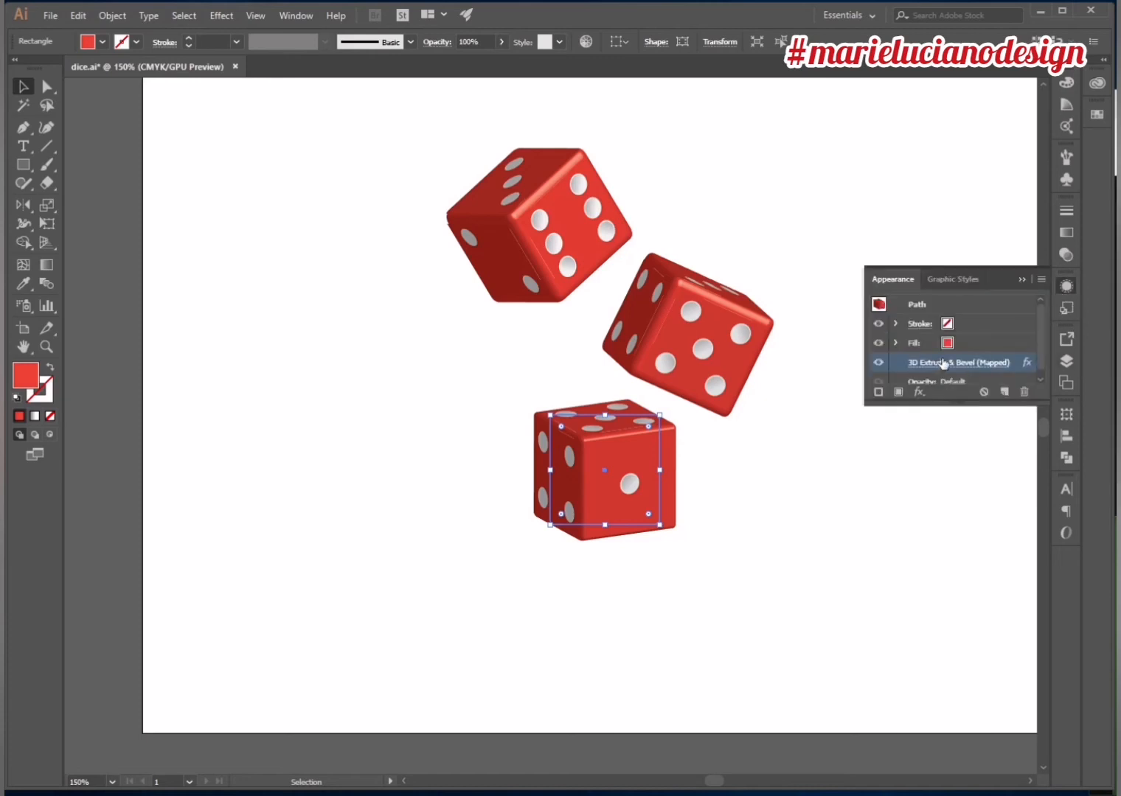
{"action": "left_click", "coordinate": [943, 362]}
{"action": "left_click", "coordinate": [672, 455]}
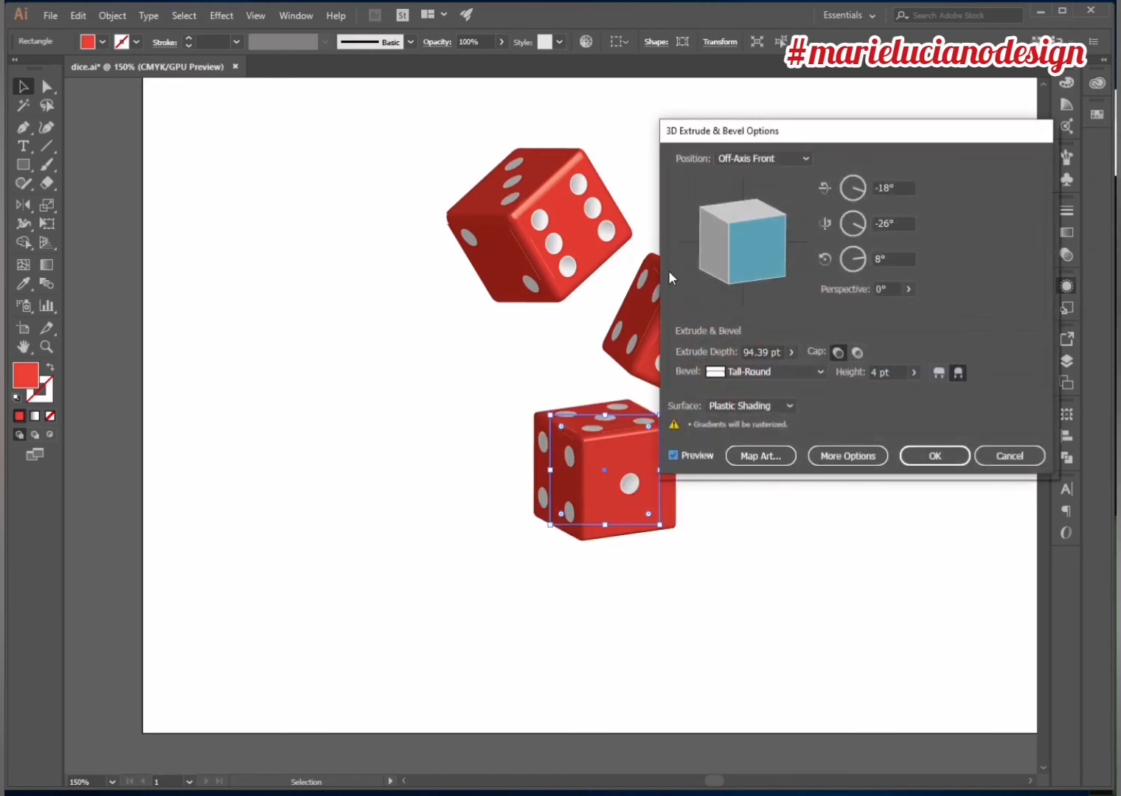
{"action": "left_click_drag", "start_coordinate": [710, 215], "coordinate": [716, 229]}
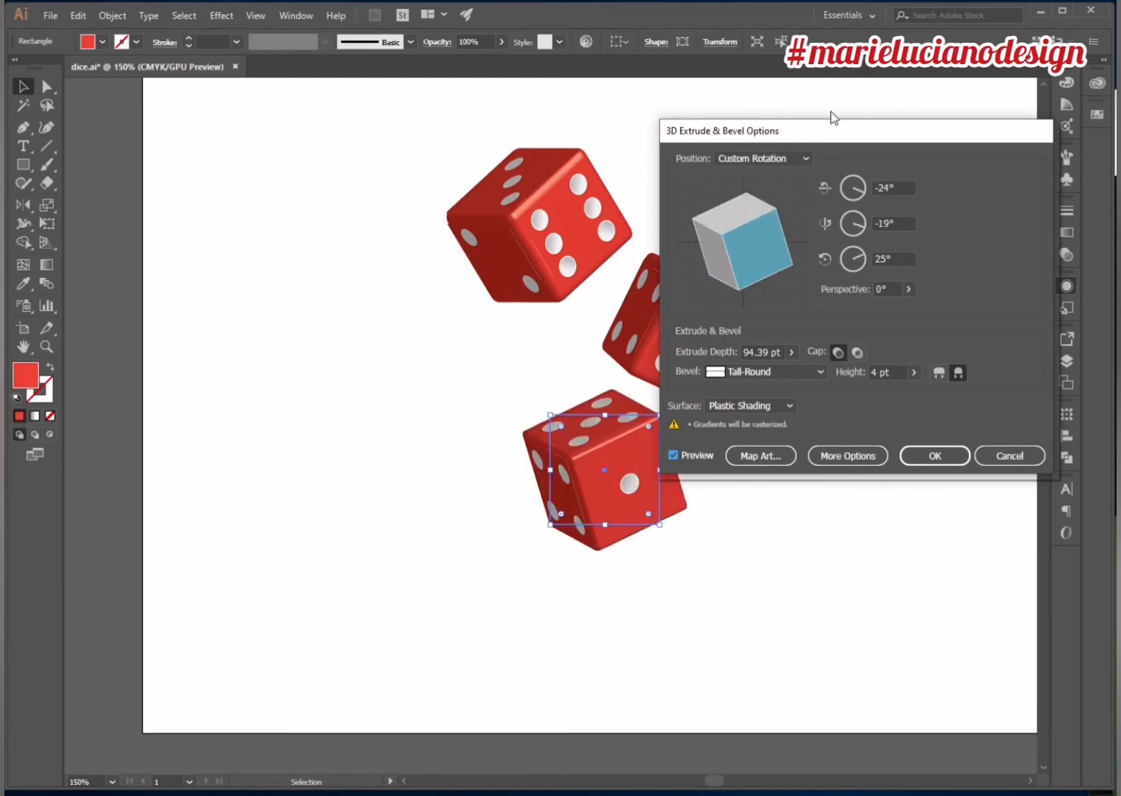
{"action": "left_click_drag", "start_coordinate": [855, 133], "coordinate": [972, 87]}
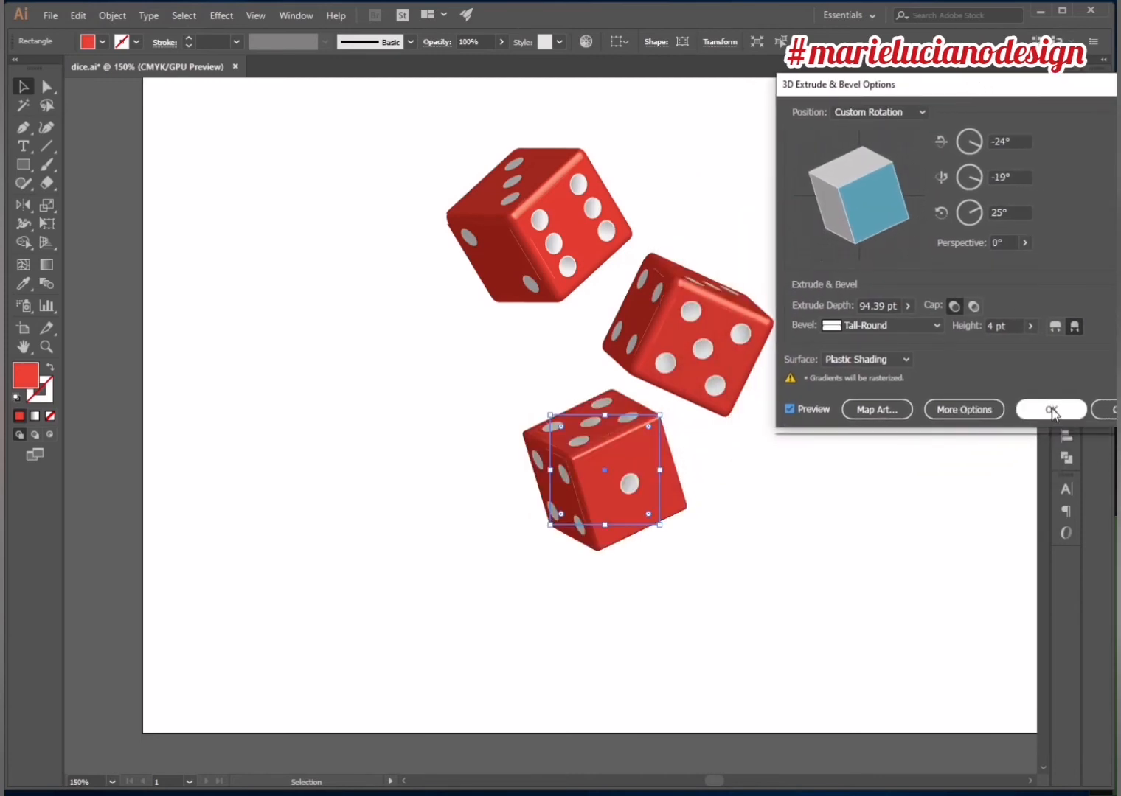
{"action": "left_click", "coordinate": [1051, 410]}
{"action": "left_click", "coordinate": [848, 457]}
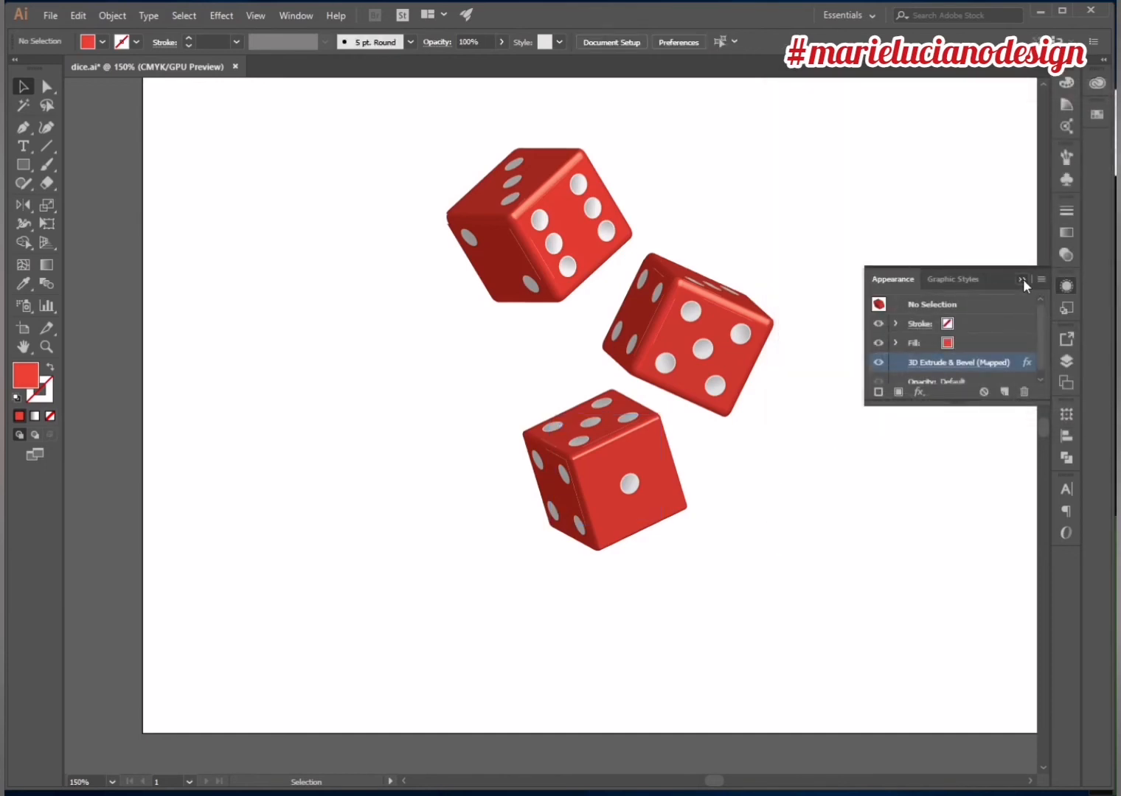
- Save the document and shift the one-dot die and the five-dot die slightly down, spreading the dice out
{"action": "left_click", "coordinate": [1021, 280]}
{"action": "key", "text": "ctrl+s"}
{"action": "left_click_drag", "start_coordinate": [867, 443], "coordinate": [785, 473]}
{"action": "mouse_move", "coordinate": [559, 525]}
{"action": "left_mouse_down"}
{"action": "mouse_move", "coordinate": [556, 547]}
{"action": "mouse_move", "coordinate": [564, 542]}
{"action": "left_mouse_up"}
{"action": "left_click_drag", "start_coordinate": [640, 402], "coordinate": [641, 410]}
{"action": "left_click", "coordinate": [761, 458]}
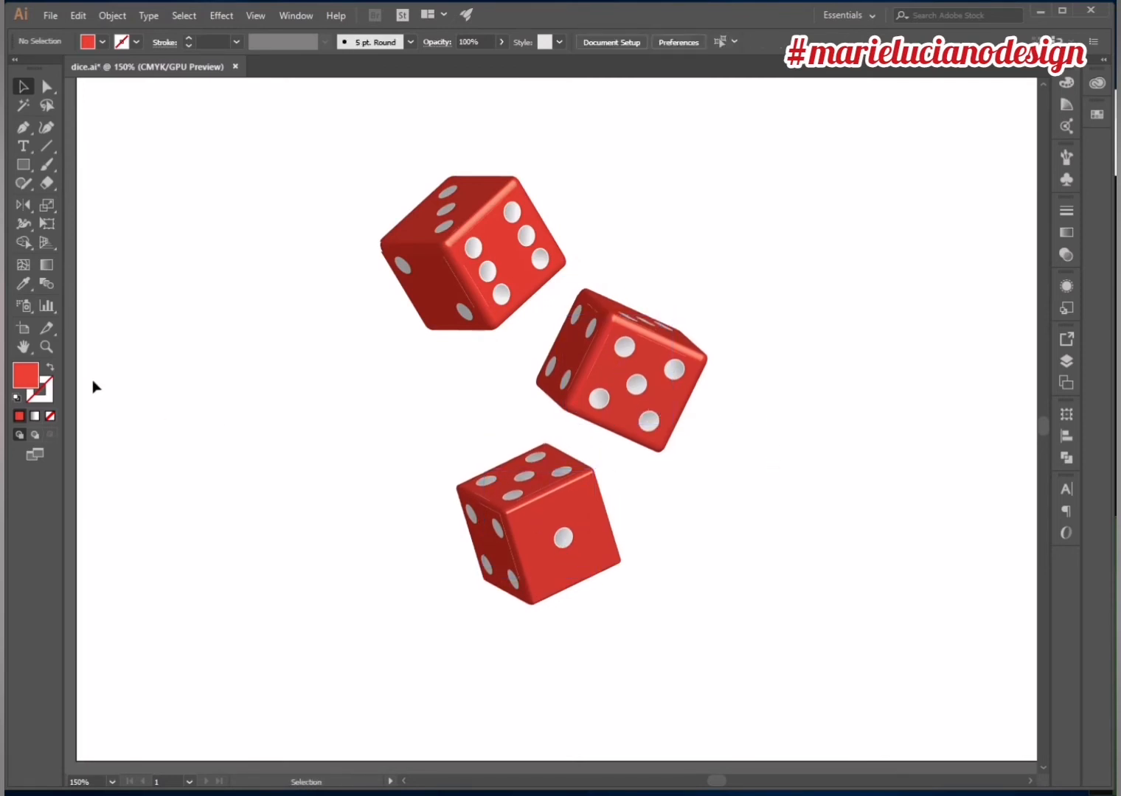
- Draw a square just below the lowest die and round all its corners to about 0.57 cm
{"action": "left_click", "coordinate": [31, 162]}
{"action": "left_click_drag", "start_coordinate": [483, 585], "coordinate": [584, 686]}
{"action": "left_click", "coordinate": [46, 87]}
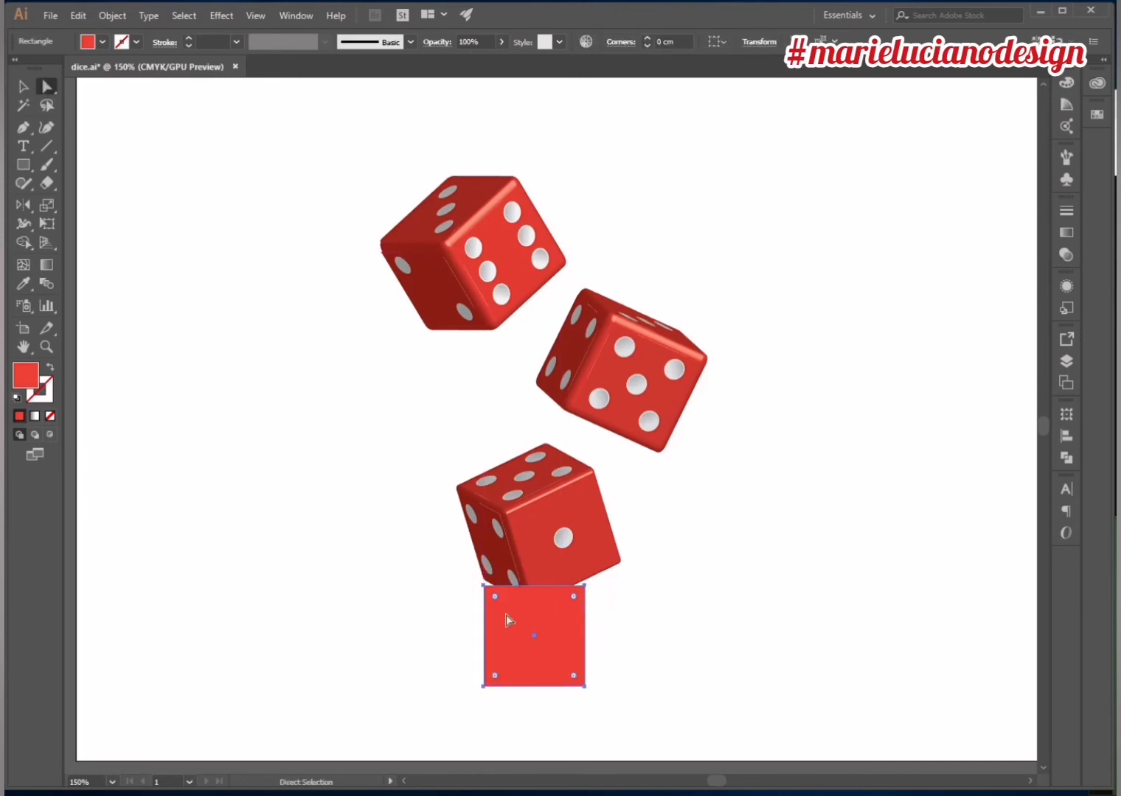
{"action": "mouse_move", "coordinate": [495, 603]}
{"action": "left_mouse_down"}
{"action": "mouse_move", "coordinate": [510, 611]}
{"action": "mouse_move", "coordinate": [500, 607]}
{"action": "left_mouse_up"}
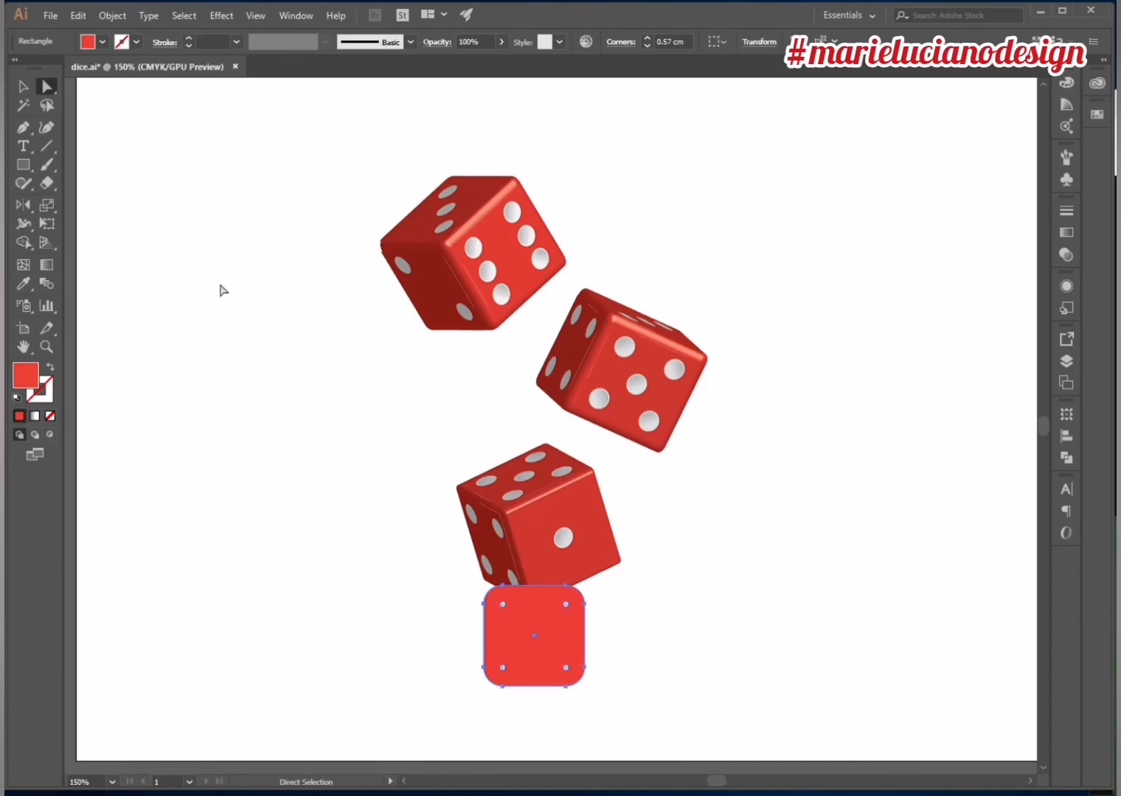
- Give the rounded square a solid black fill and no stroke
{"action": "left_click", "coordinate": [16, 399]}
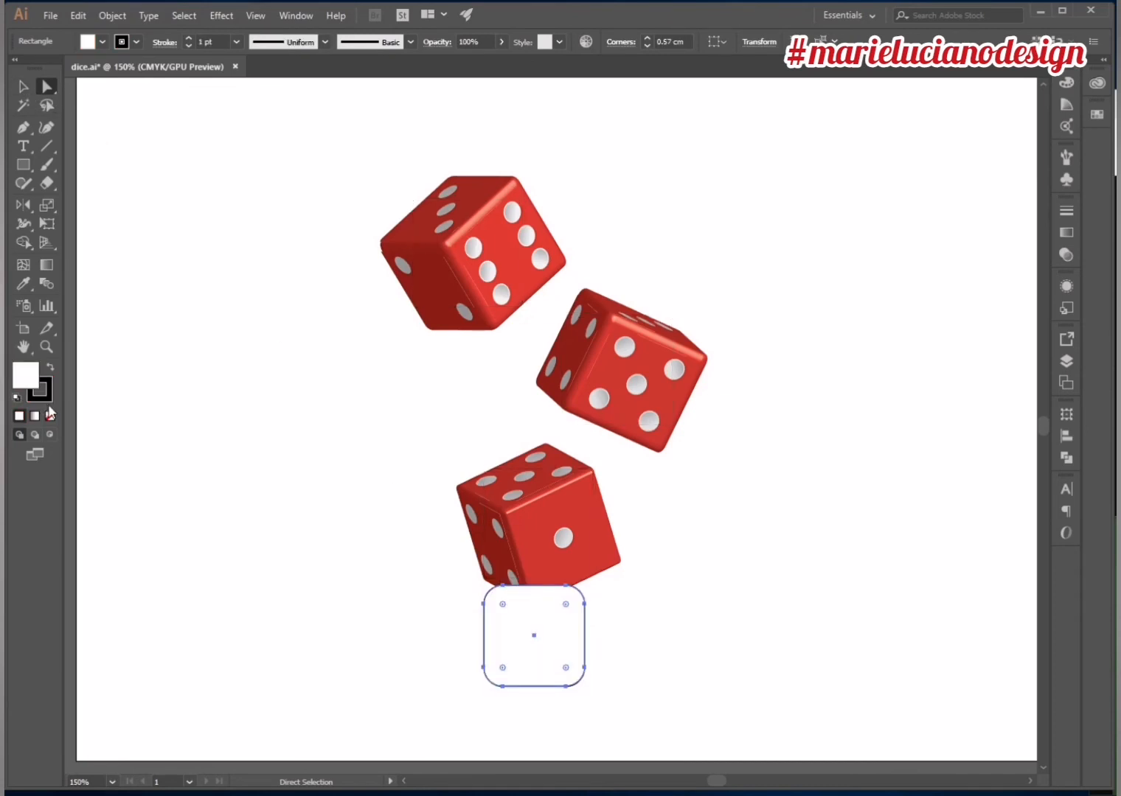
{"action": "left_click", "coordinate": [50, 416]}
{"action": "left_click", "coordinate": [50, 367]}
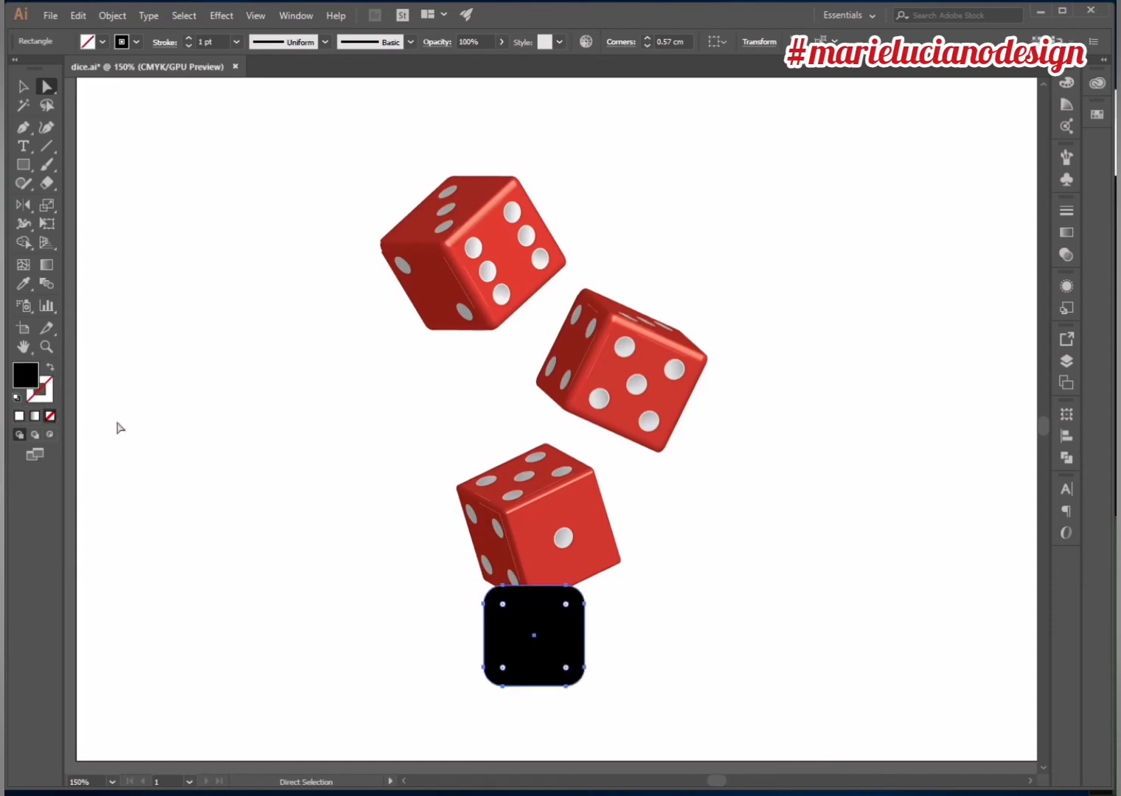
{"action": "left_click", "coordinate": [117, 425]}
- Send the black square behind the dice and reduce its corner radius to about 0.17 cm
{"action": "left_click", "coordinate": [494, 652]}
{"action": "right_click", "coordinate": [509, 632]}
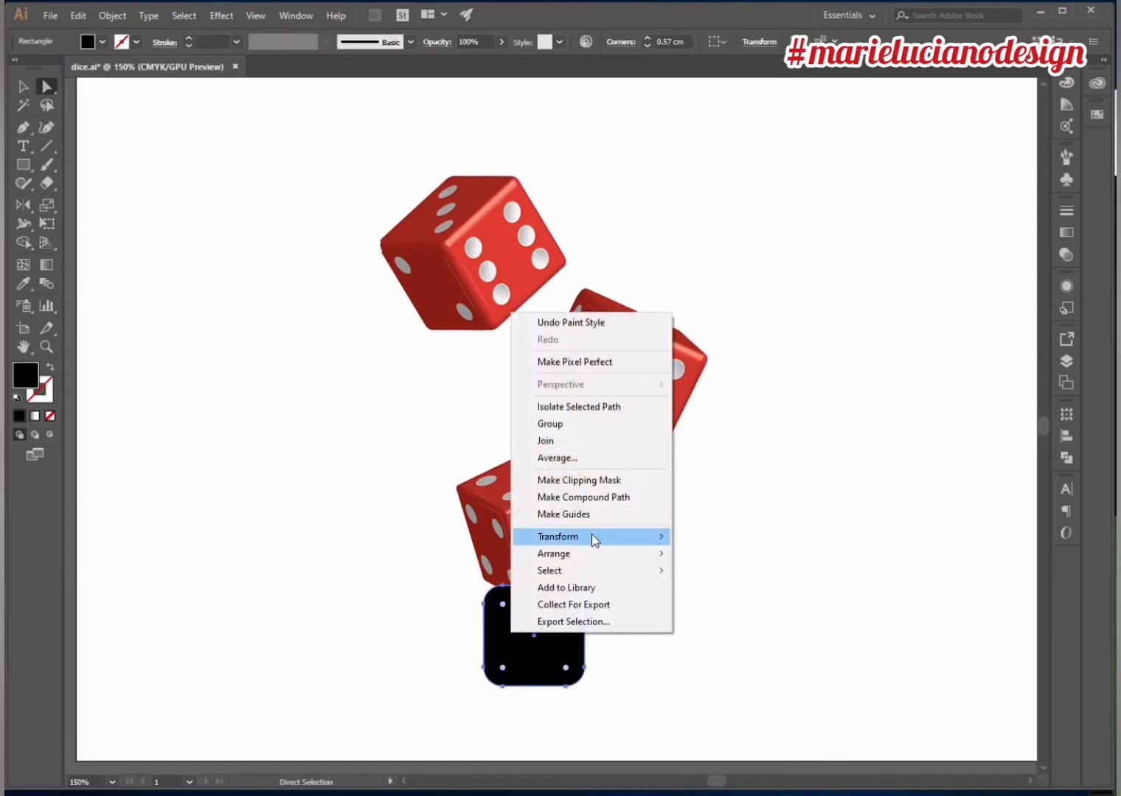
{"action": "mouse_move", "coordinate": [593, 562]}
{"action": "left_click", "coordinate": [720, 605]}
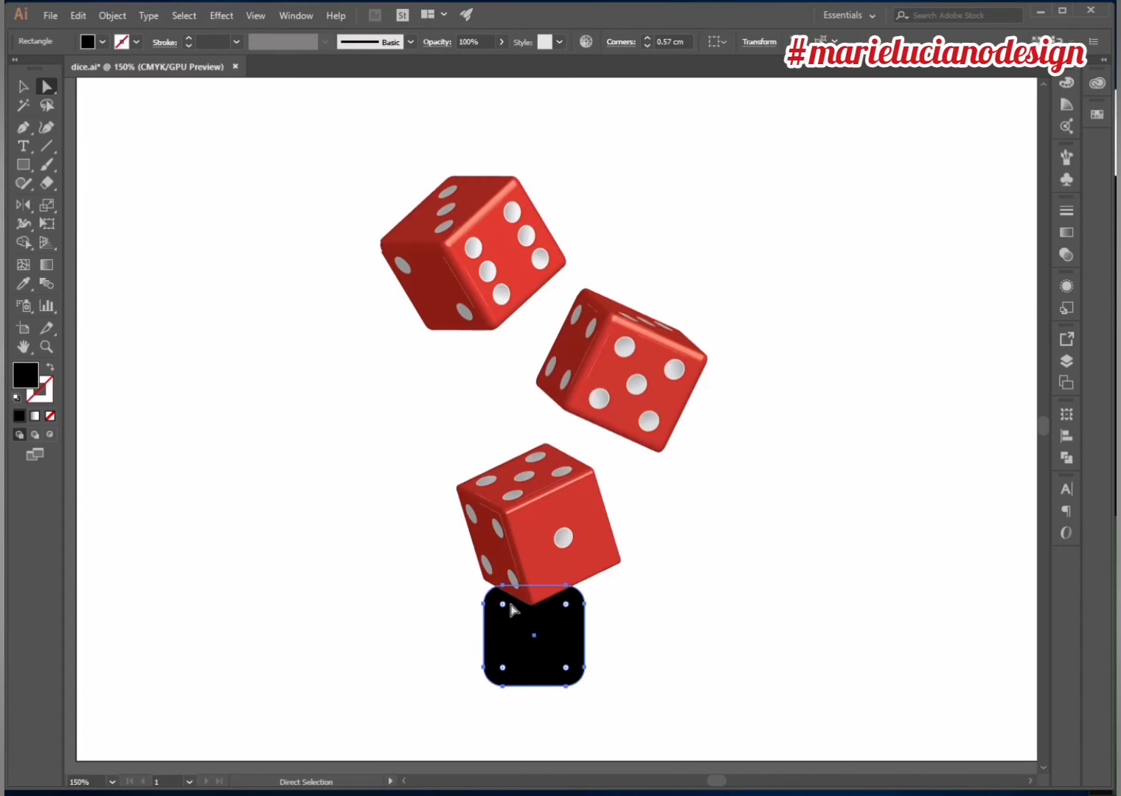
{"action": "left_click_drag", "start_coordinate": [504, 604], "coordinate": [487, 588]}
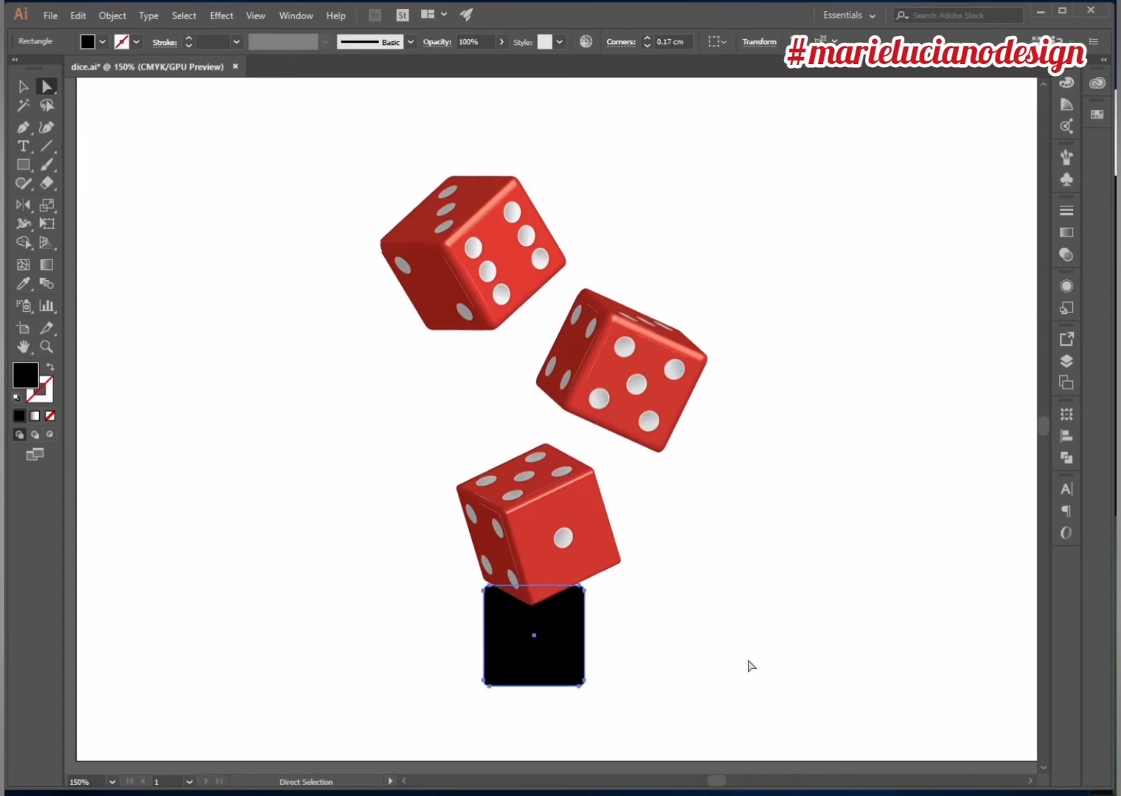
{"action": "left_click", "coordinate": [750, 666]}
- Move the black square behind the lowest die's lower right part and flatten it to roughly a third of its height
{"action": "left_click_drag", "start_coordinate": [546, 668], "coordinate": [590, 590]}
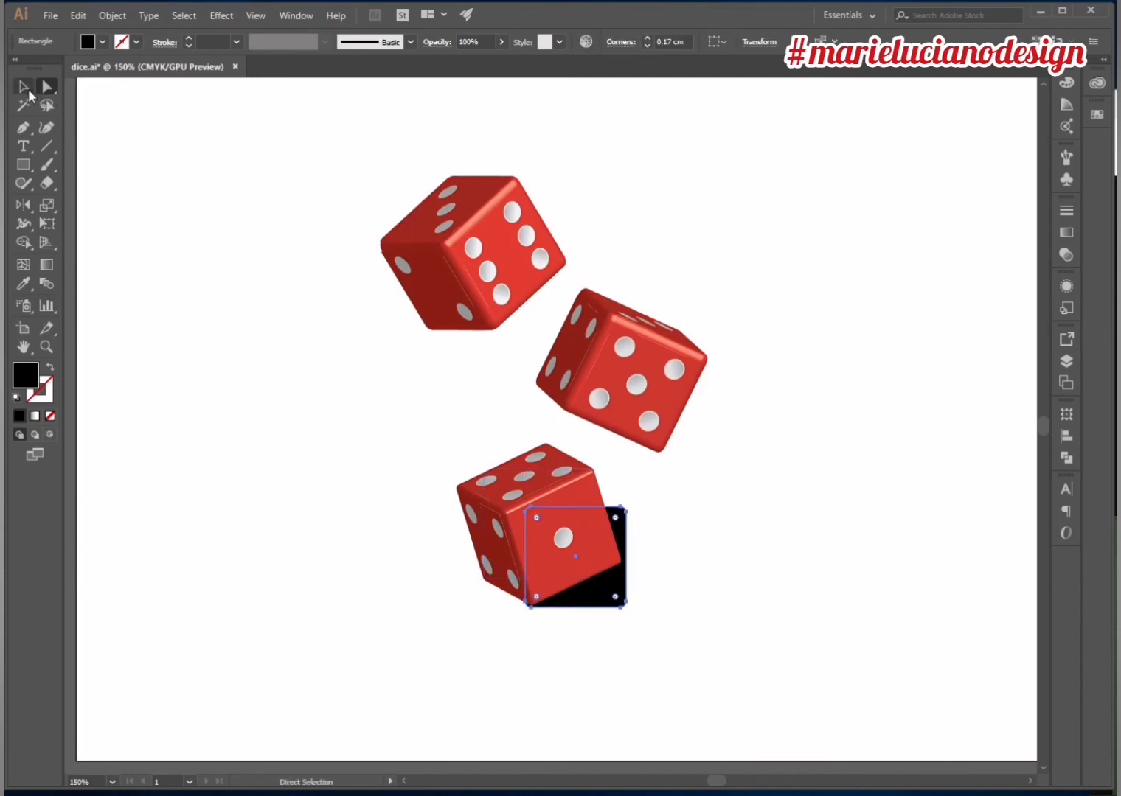
{"action": "left_click", "coordinate": [26, 88]}
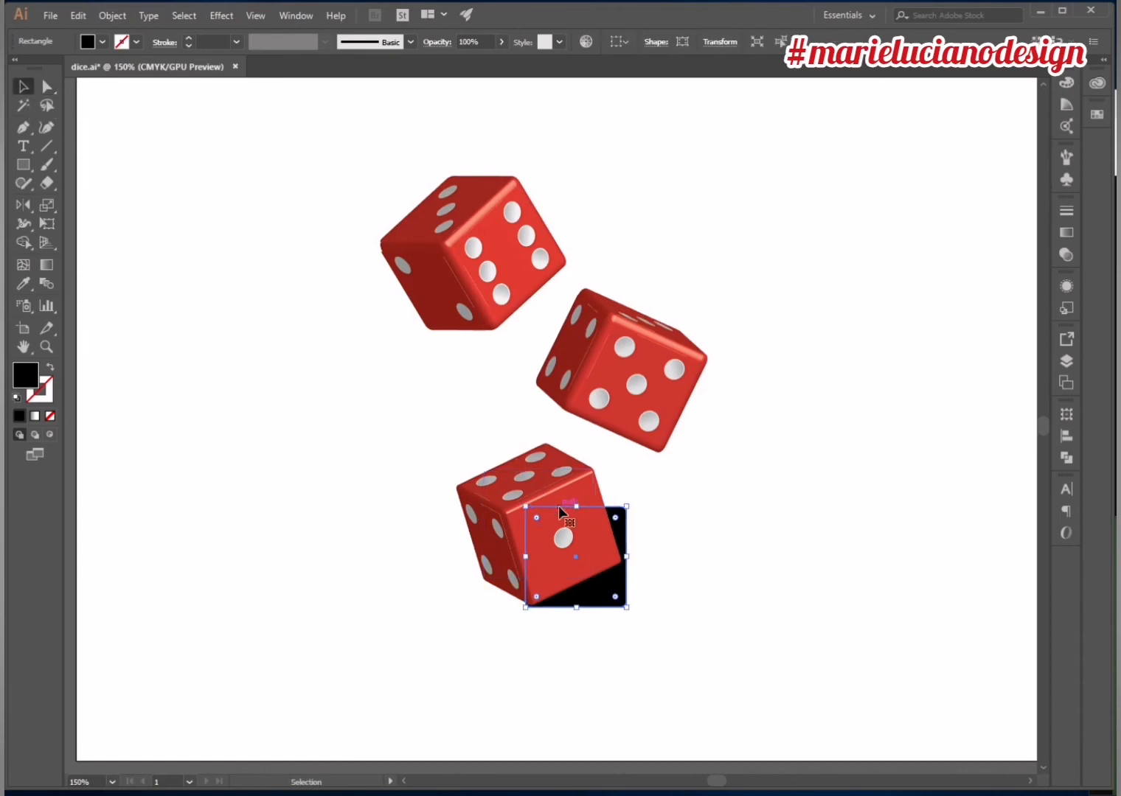
{"action": "left_click_drag", "start_coordinate": [578, 507], "coordinate": [593, 574]}
- Slant the flattened black rectangle into a parallelogram shadow by shifting its upper edge left to the die's lower left corner
{"action": "key", "text": "a"}
{"action": "left_click_drag", "start_coordinate": [658, 555], "coordinate": [622, 594]}
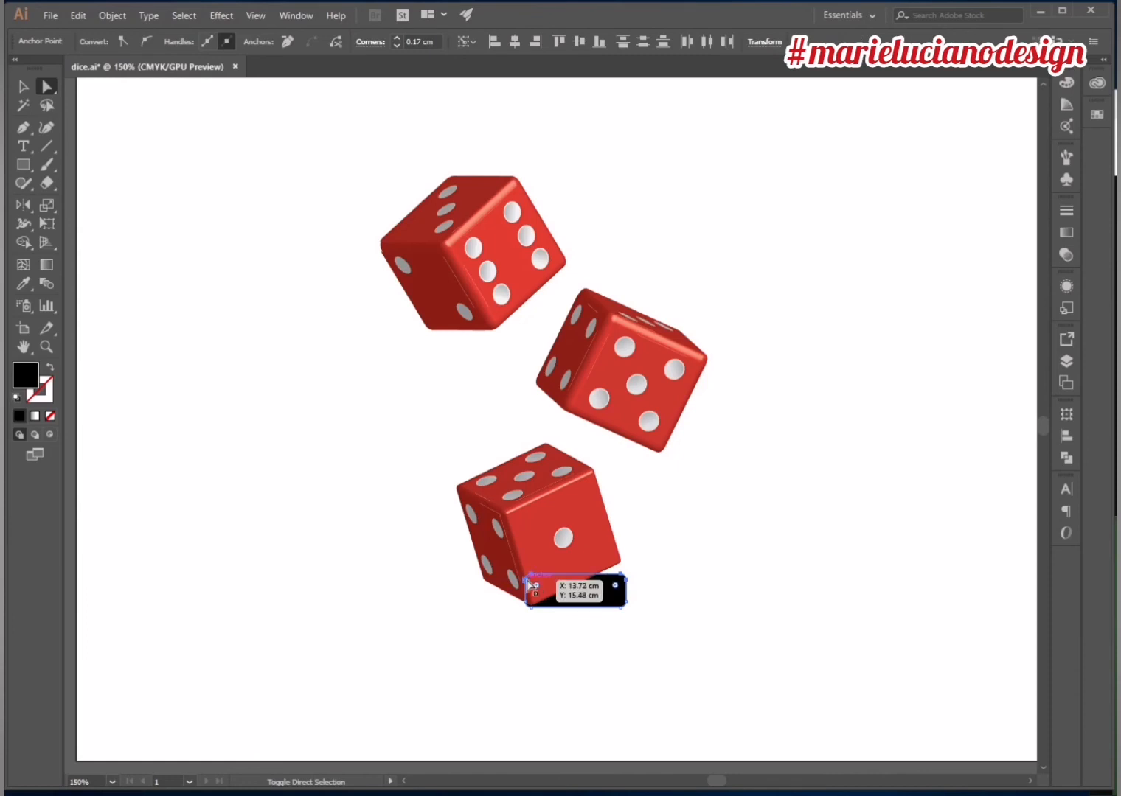
{"action": "left_click_drag", "start_coordinate": [528, 580], "coordinate": [485, 593]}
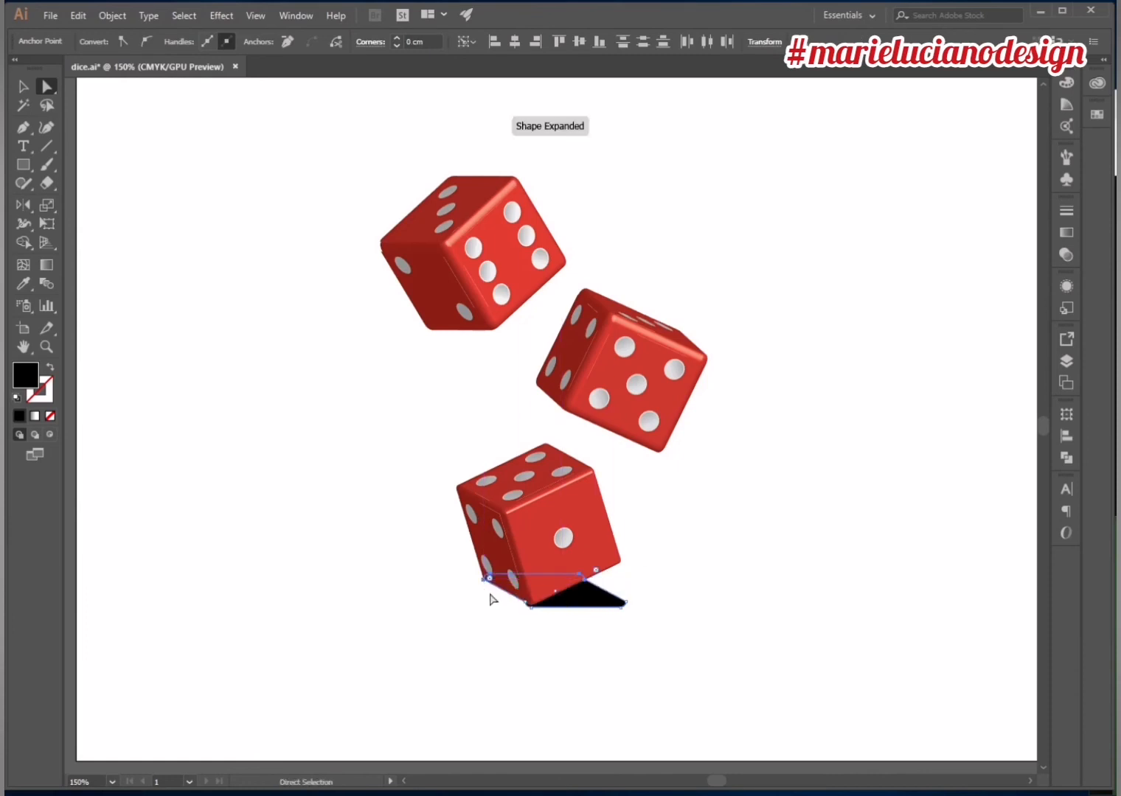
- Widen the black shadow by moving its right-hand corner anchor points a little further to the right
{"action": "left_click_drag", "start_coordinate": [586, 590], "coordinate": [588, 588]}
{"action": "left_click", "coordinate": [585, 580]}
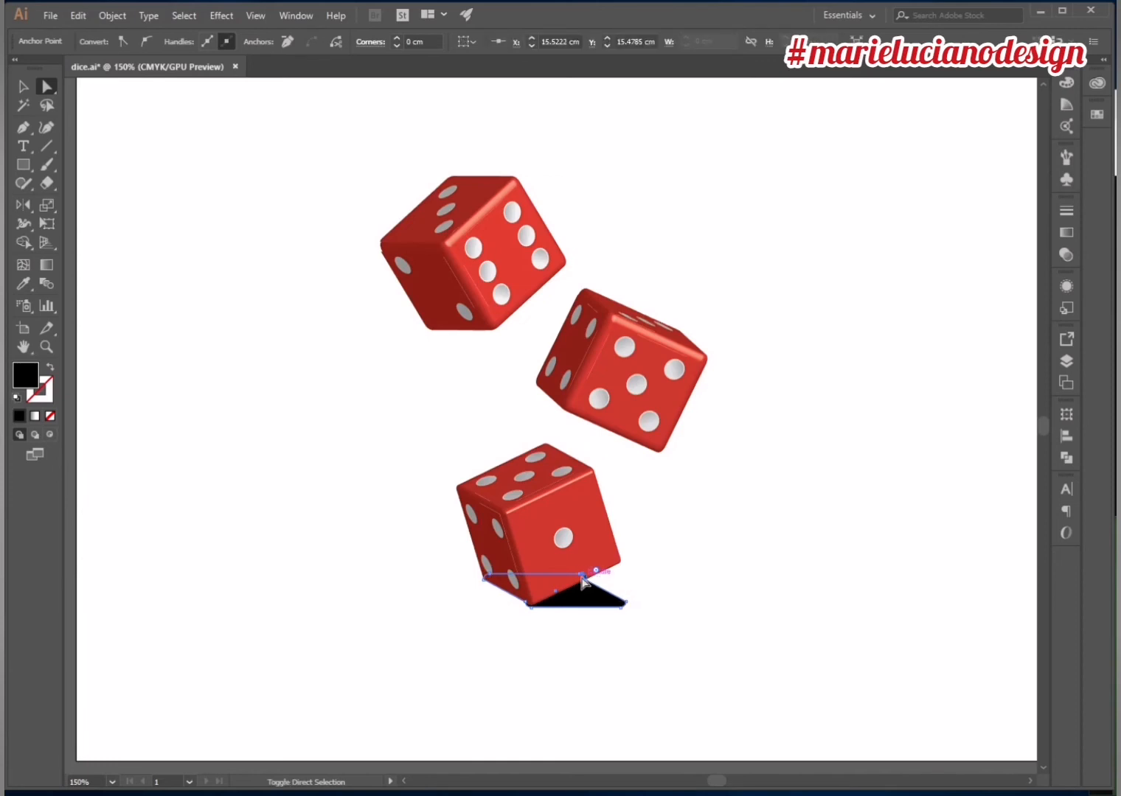
{"action": "left_click", "coordinate": [579, 573], "text": "shift"}
{"action": "left_click", "coordinate": [625, 604]}
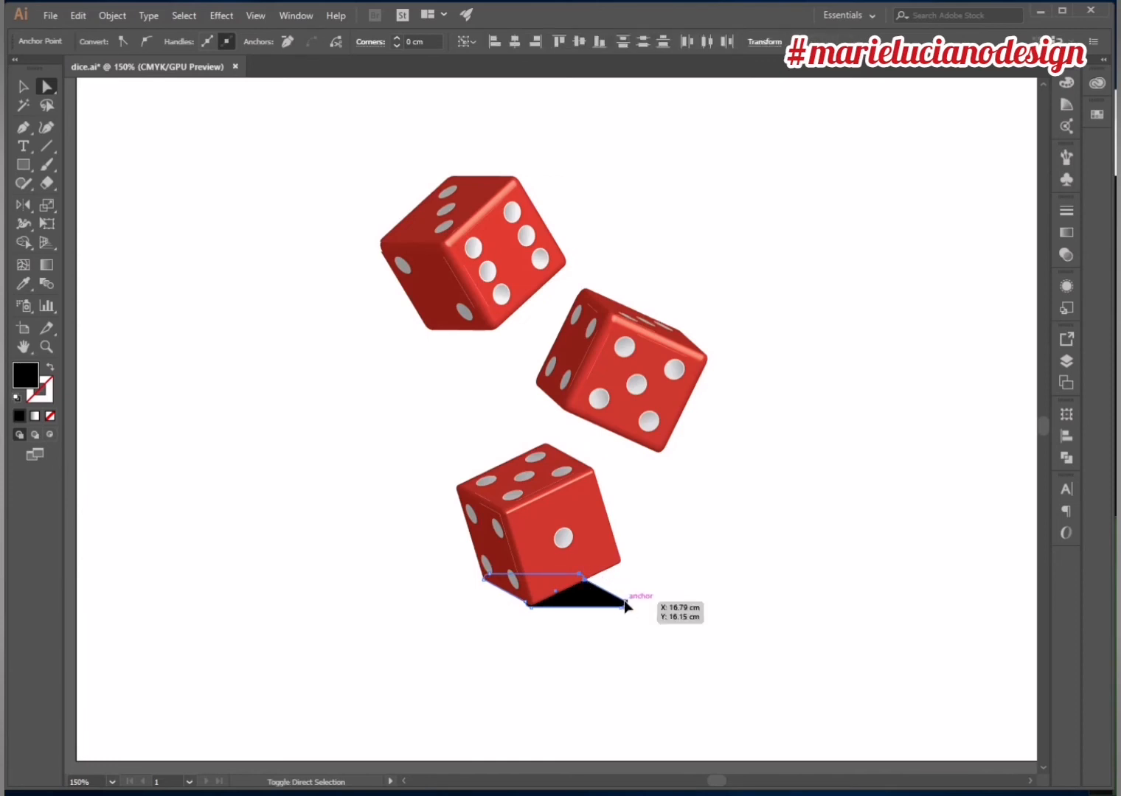
{"action": "left_click", "coordinate": [622, 606]}
{"action": "left_click_drag", "start_coordinate": [622, 612], "coordinate": [652, 604]}
{"action": "left_click", "coordinate": [668, 665]}
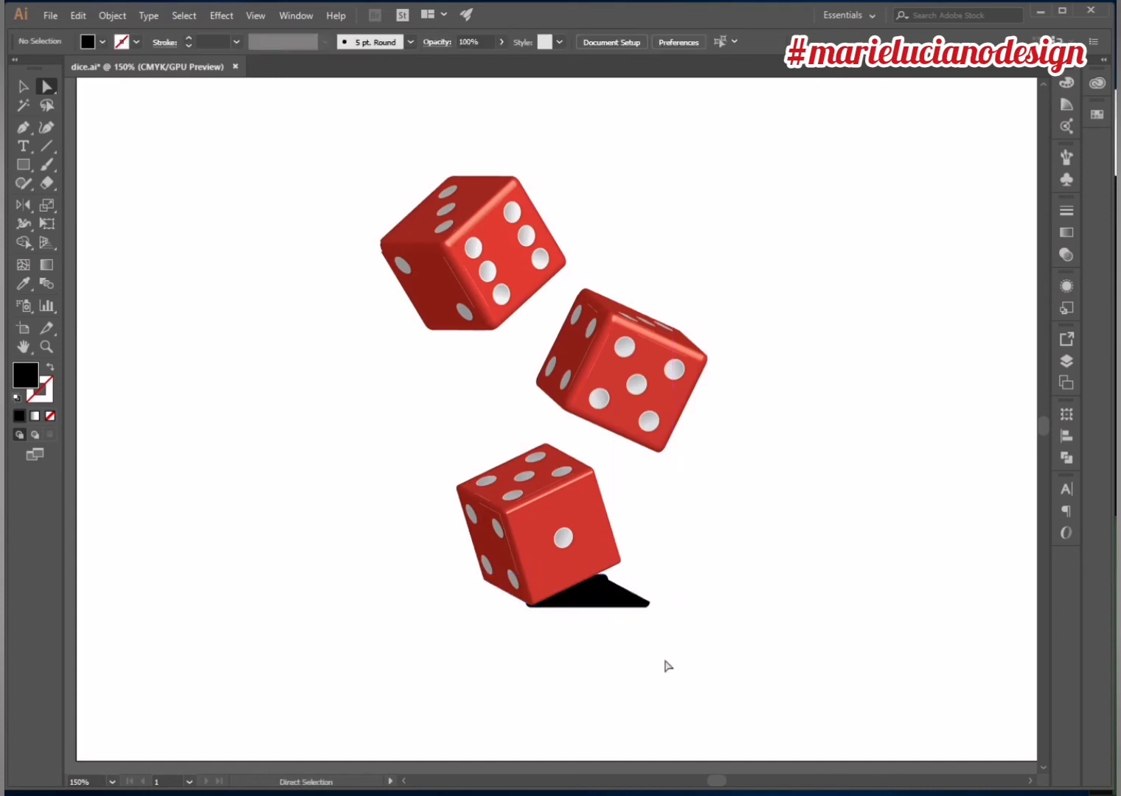
- Round the shadow's upper right corner and lower left corner as far as their corner widgets allow
{"action": "left_click", "coordinate": [607, 578]}
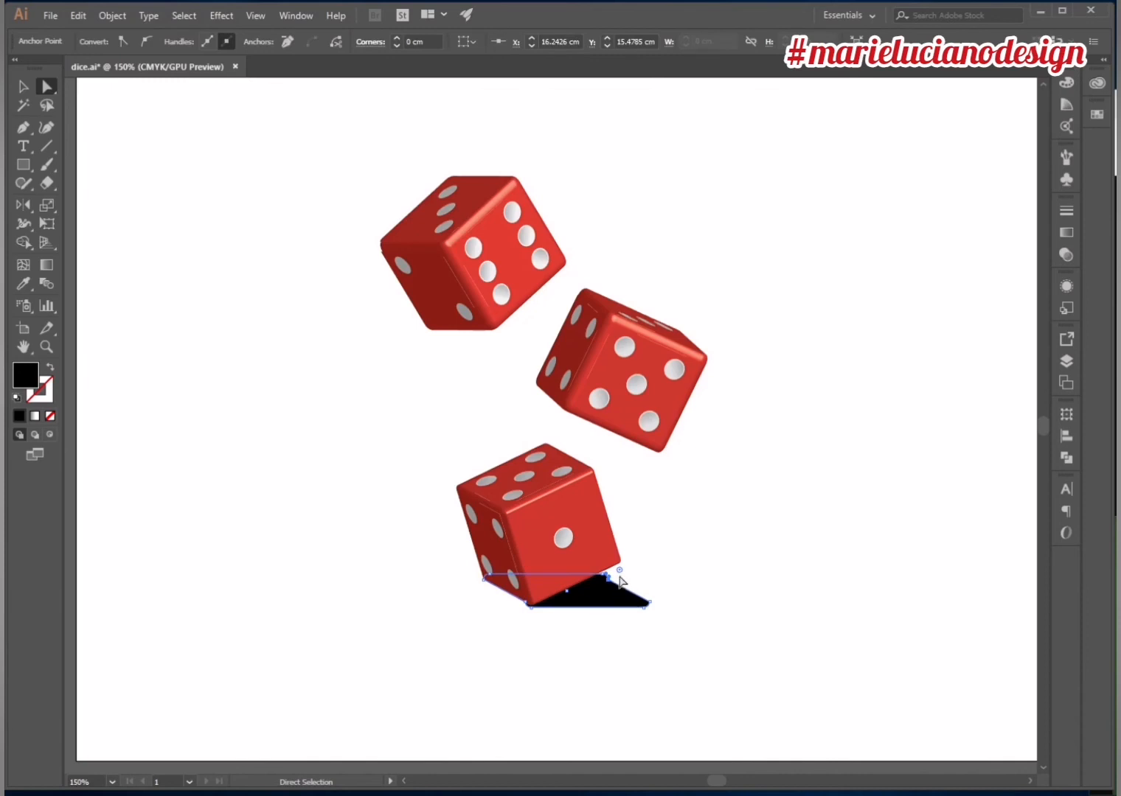
{"action": "left_click_drag", "start_coordinate": [619, 571], "coordinate": [711, 523]}
{"action": "left_click", "coordinate": [860, 561]}
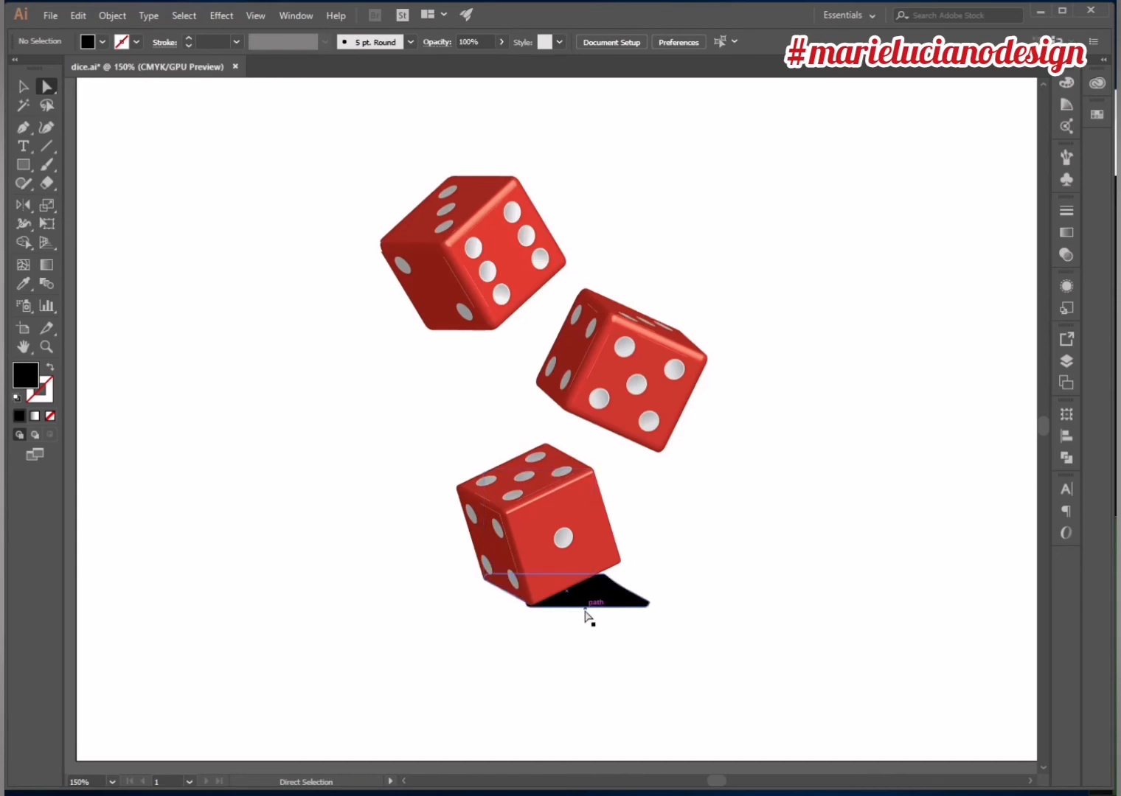
{"action": "left_click", "coordinate": [530, 610]}
{"action": "left_click", "coordinate": [531, 608]}
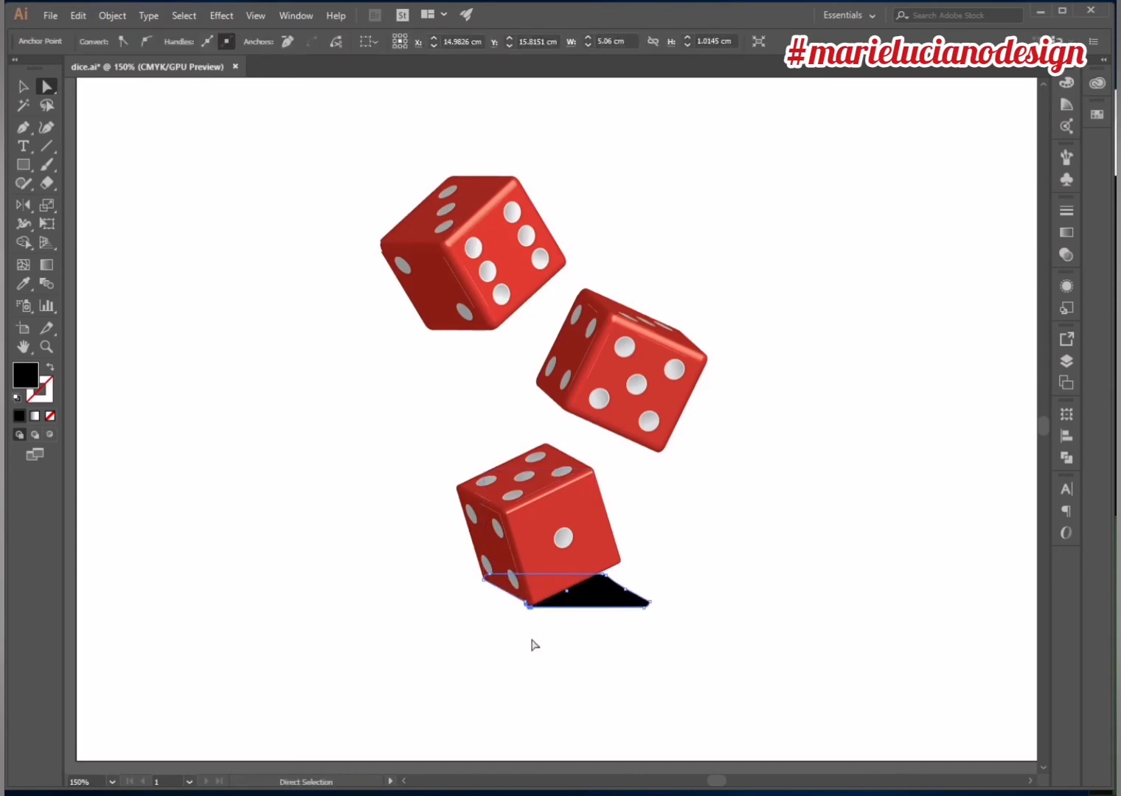
{"action": "left_click", "coordinate": [530, 606]}
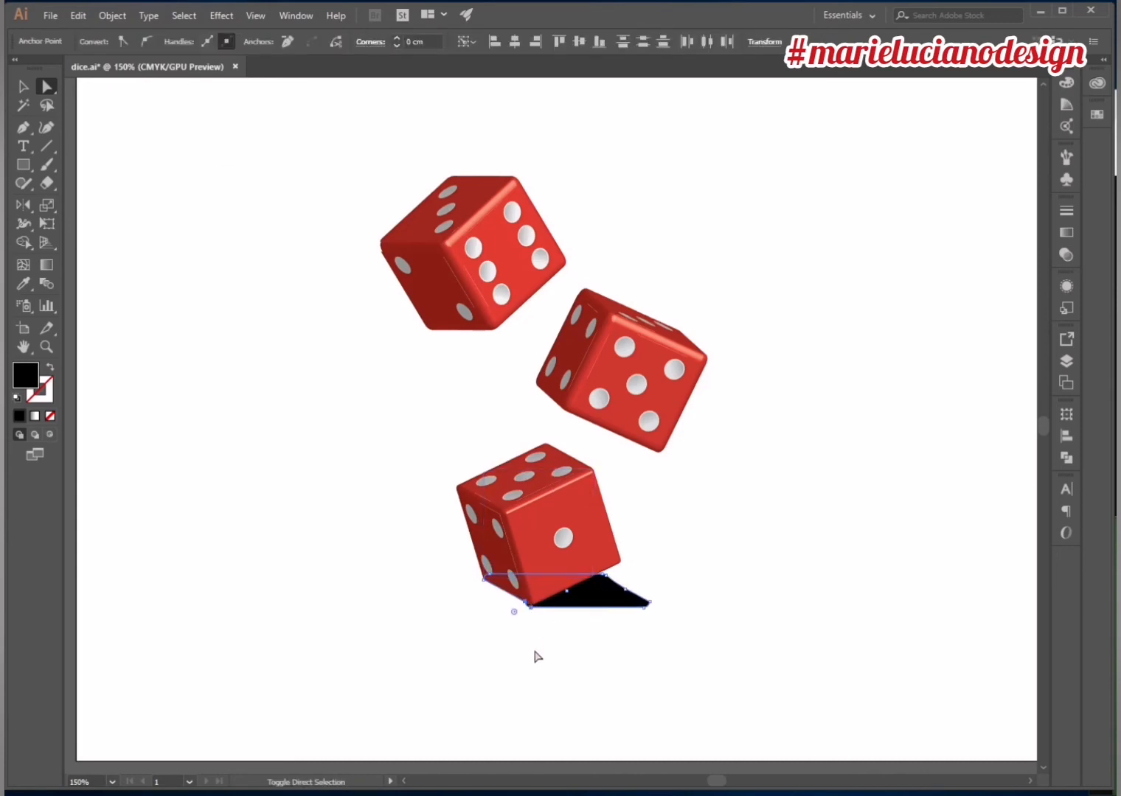
{"action": "left_click_drag", "start_coordinate": [515, 612], "coordinate": [198, 749]}
{"action": "left_click", "coordinate": [655, 746]}
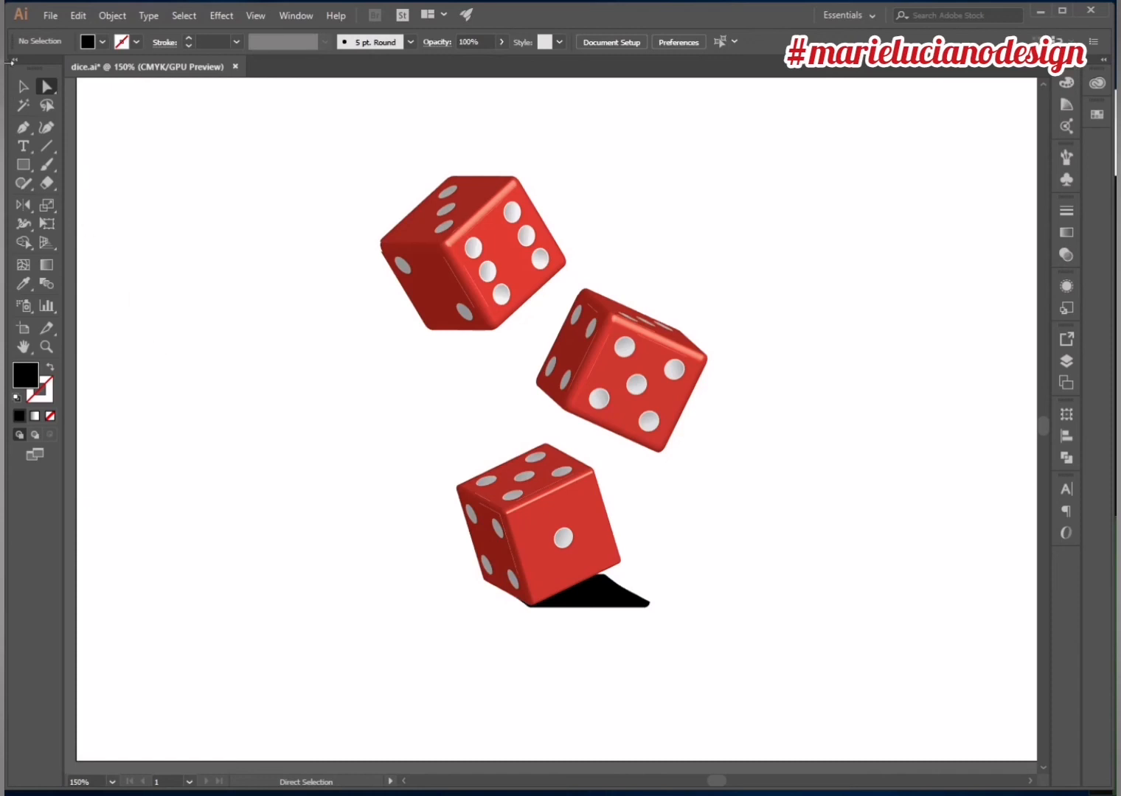
- Try to reshape the slanted right edge of the shadow, and undo the change
{"action": "key", "text": "v"}
{"action": "left_click", "coordinate": [634, 601]}
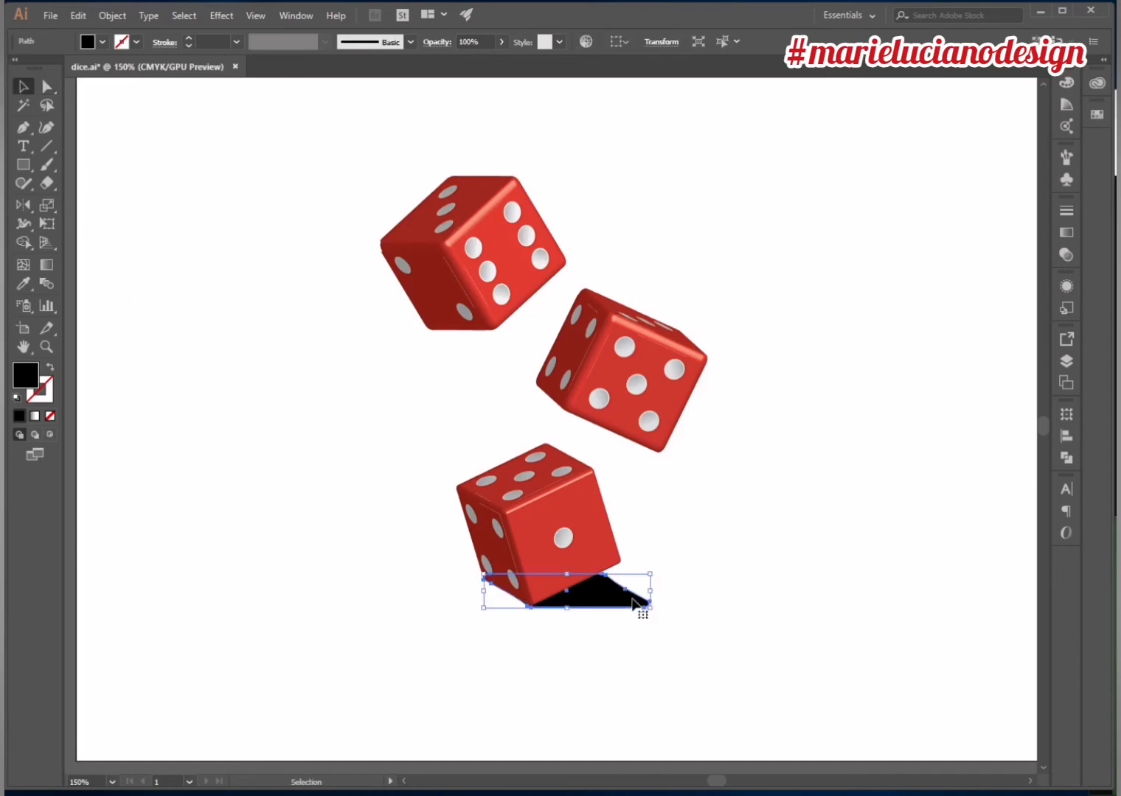
{"action": "key", "text": "a"}
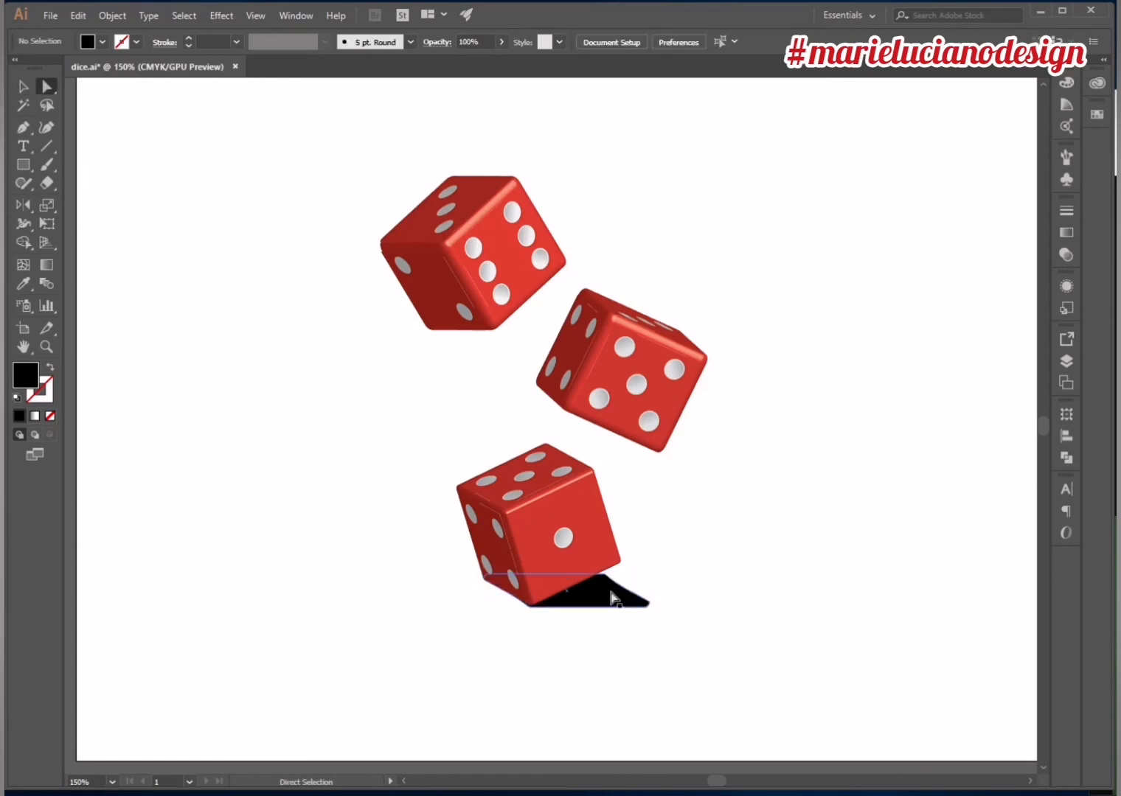
{"action": "left_click_drag", "start_coordinate": [638, 591], "coordinate": [666, 583]}
{"action": "left_click", "coordinate": [770, 633]}
{"action": "key", "text": "ctrl+z"}
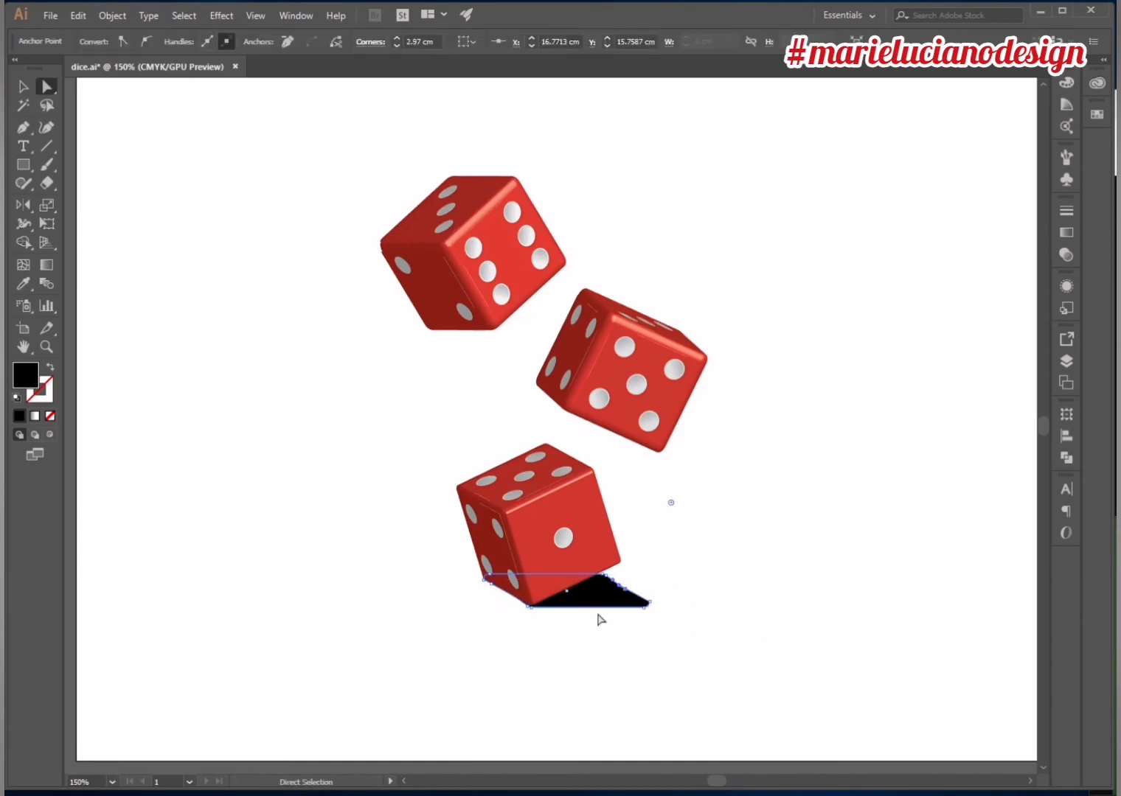
- Isolate the shadow path and stretch its right-hand end about 1 cm right and 0.19 cm up, leaving isolation when done
{"action": "left_click", "coordinate": [605, 579]}
{"action": "left_click", "coordinate": [603, 617]}
{"action": "left_click", "coordinate": [23, 86]}
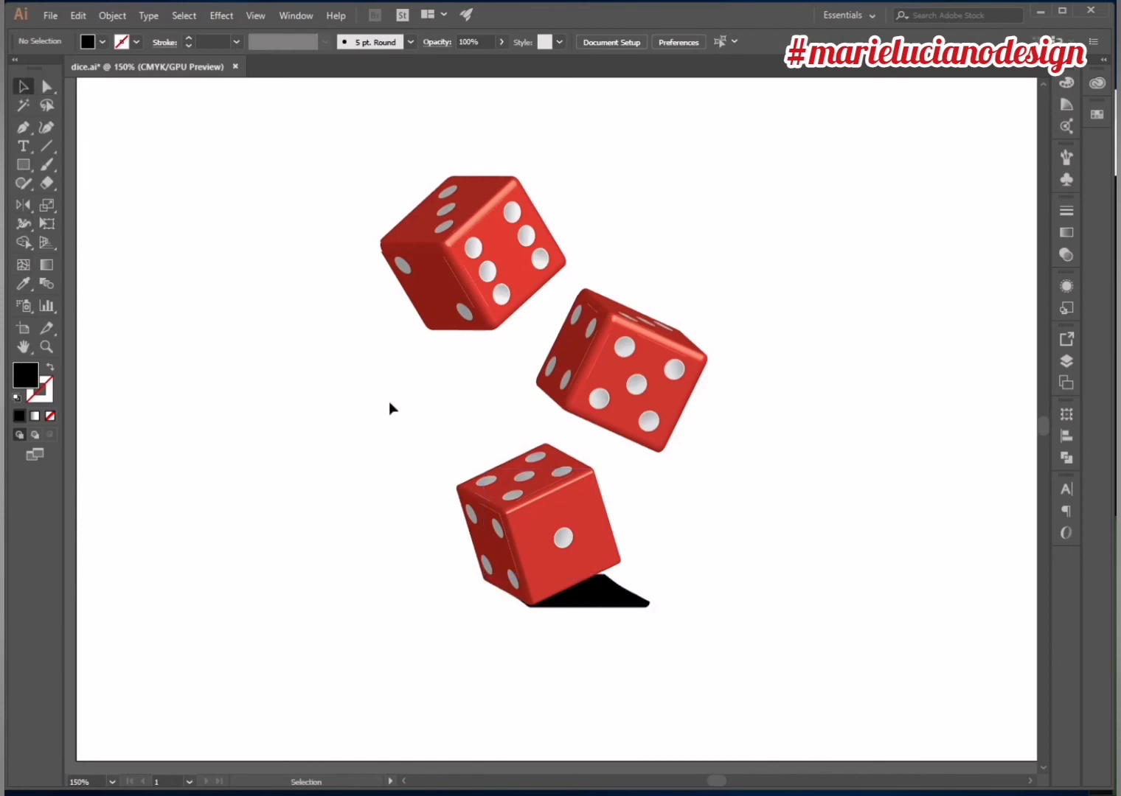
{"action": "left_click", "coordinate": [623, 596]}
{"action": "left_click", "coordinate": [719, 562]}
{"action": "double_click", "coordinate": [604, 603]}
{"action": "key", "text": "a"}
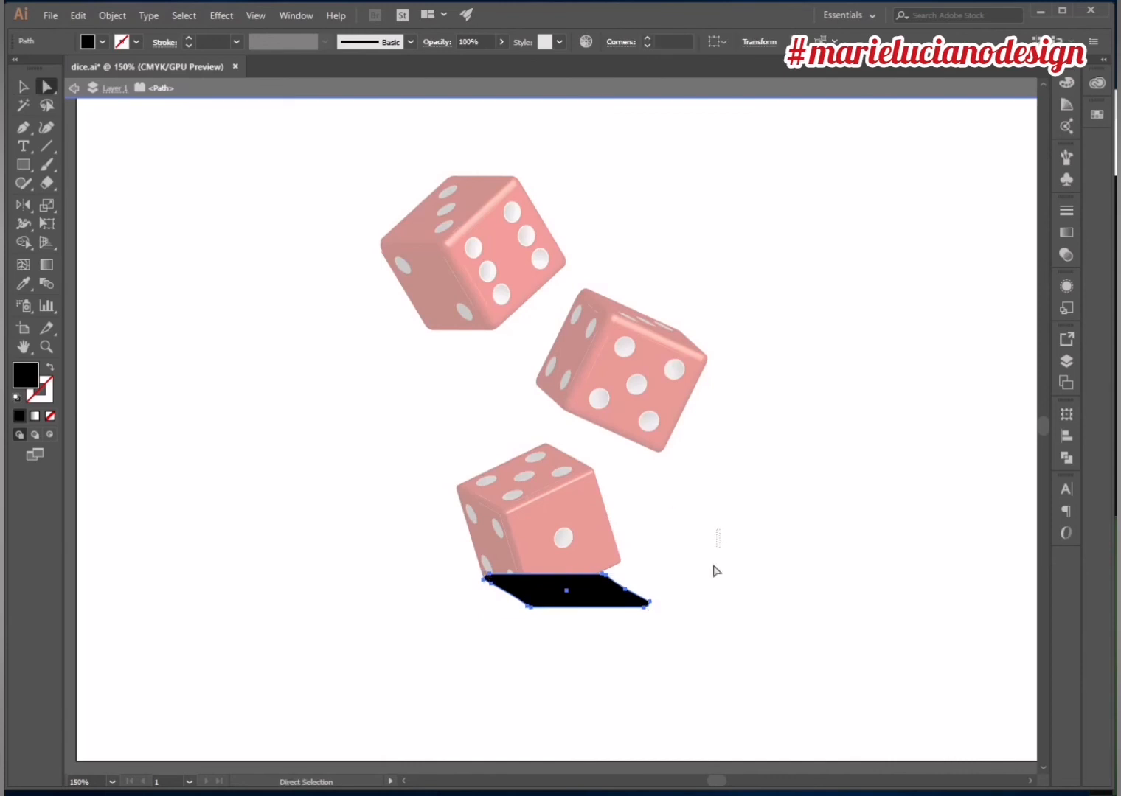
{"action": "left_click_drag", "start_coordinate": [719, 529], "coordinate": [605, 648]}
{"action": "left_click_drag", "start_coordinate": [649, 606], "coordinate": [688, 603]}
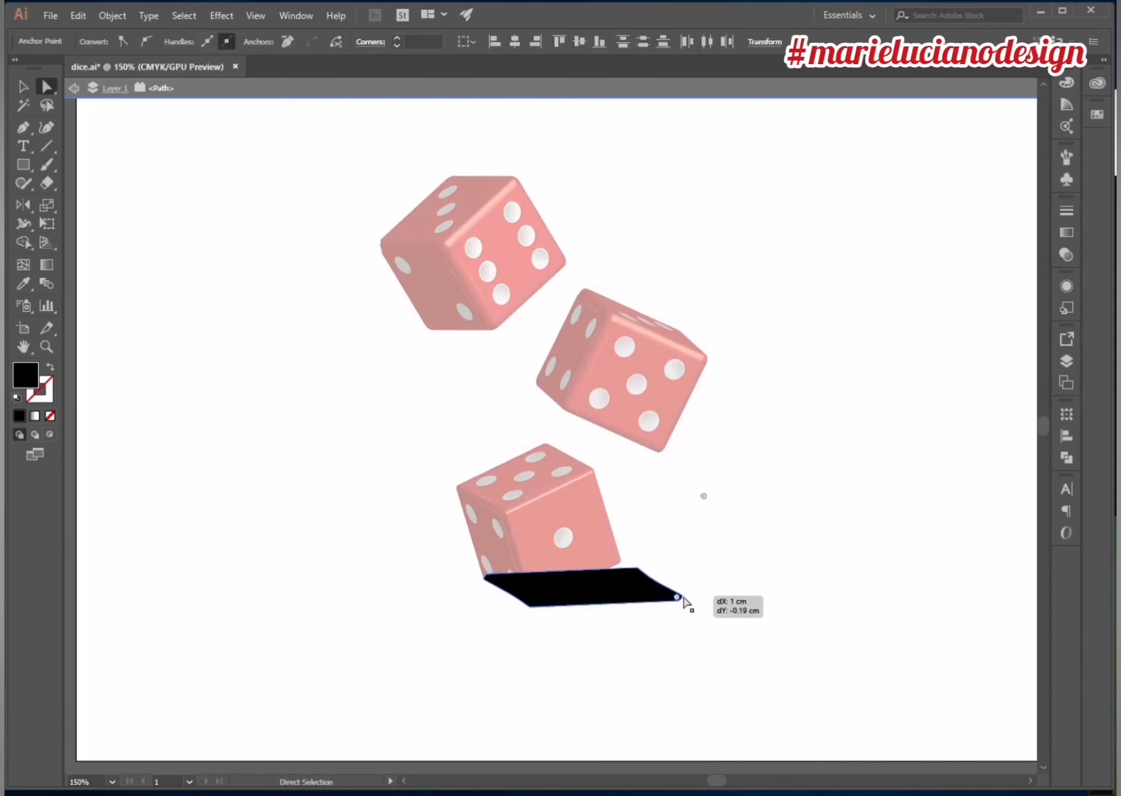
{"action": "double_click", "coordinate": [693, 648]}
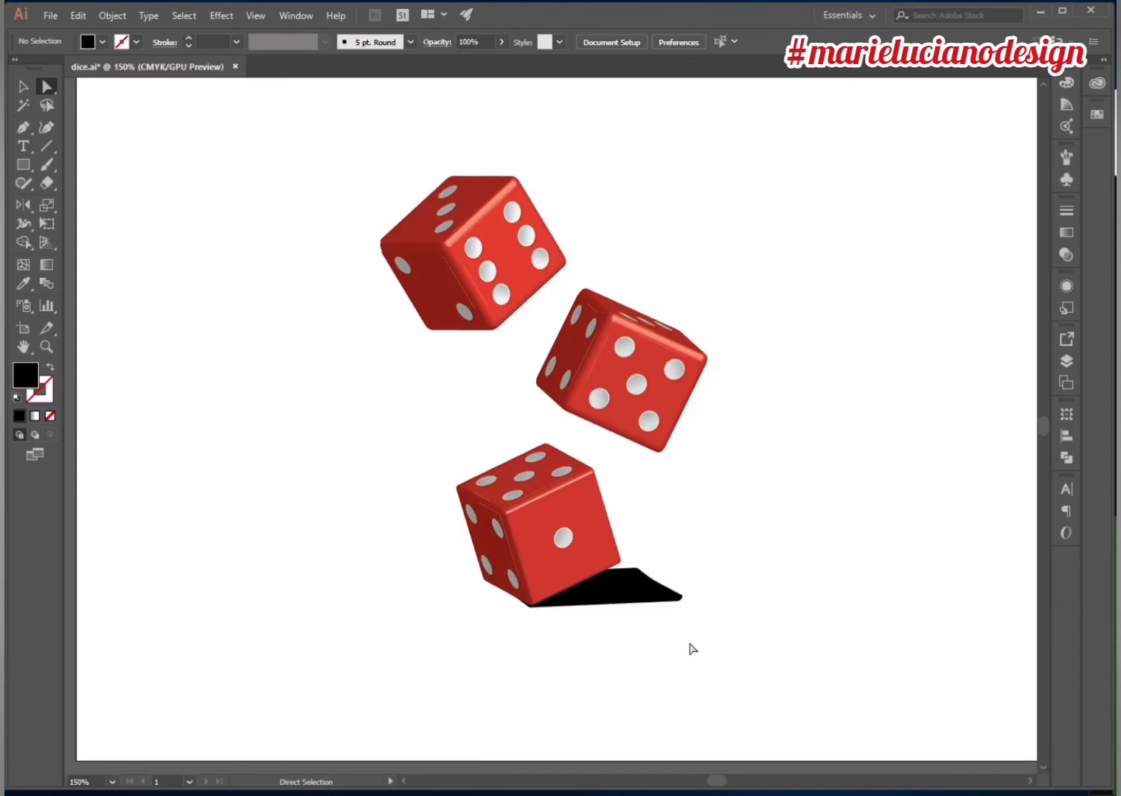
- Apply a Gaussian Blur with a 40.6-pixel radius to the black shadow under the lowest die
{"action": "left_click", "coordinate": [22, 86]}
{"action": "left_click", "coordinate": [638, 585]}
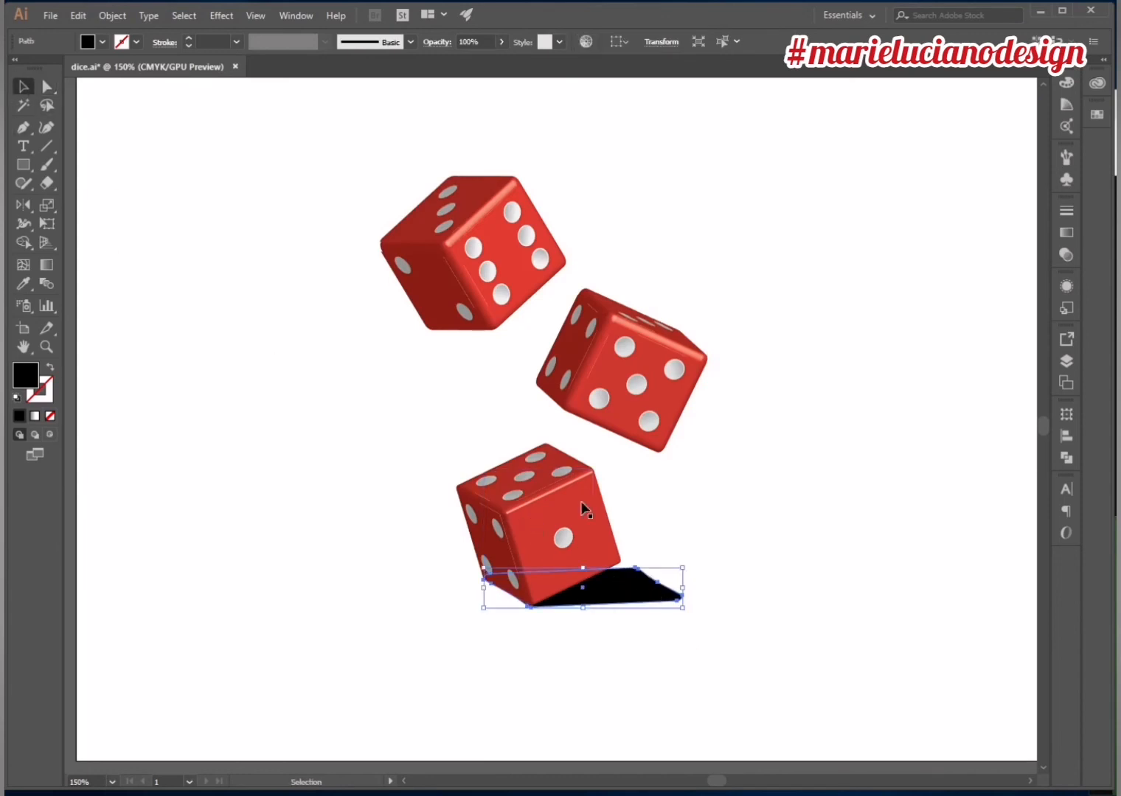
{"action": "left_click", "coordinate": [222, 15]}
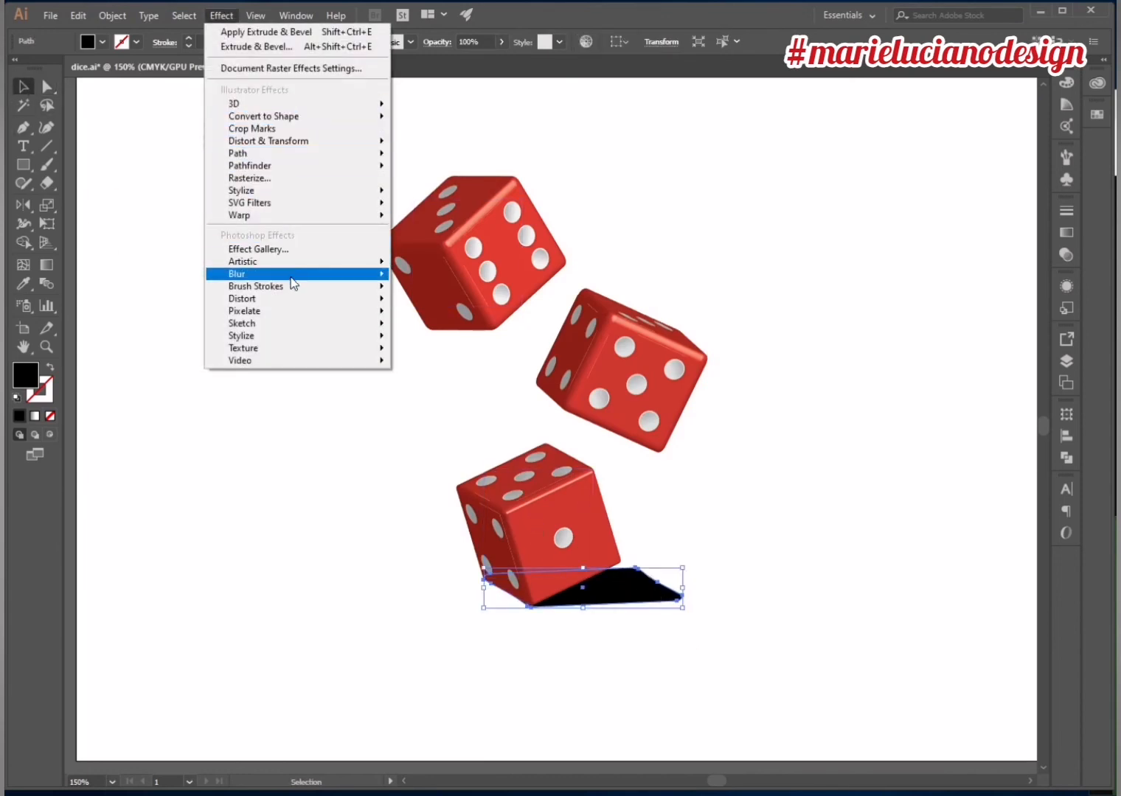
{"action": "mouse_move", "coordinate": [293, 277]}
{"action": "left_click", "coordinate": [444, 276]}
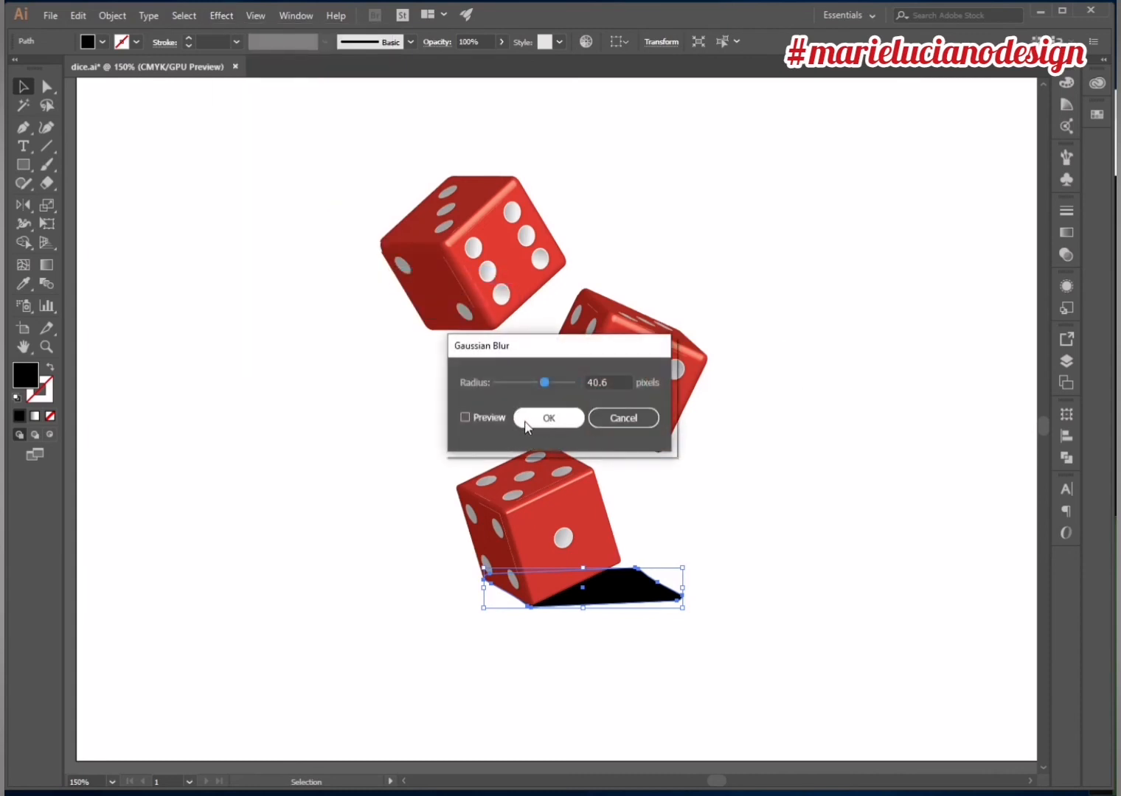
{"action": "left_click", "coordinate": [466, 417]}
{"action": "left_click", "coordinate": [525, 384]}
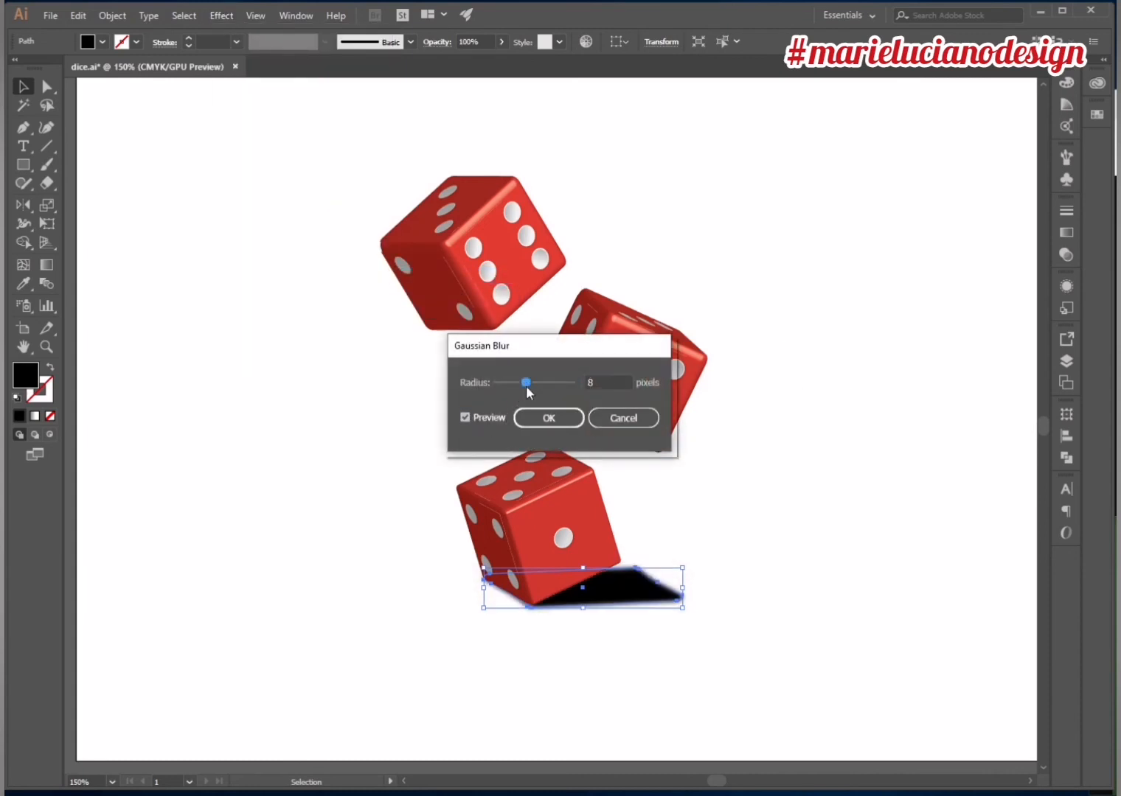
{"action": "left_click_drag", "start_coordinate": [532, 385], "coordinate": [544, 382]}
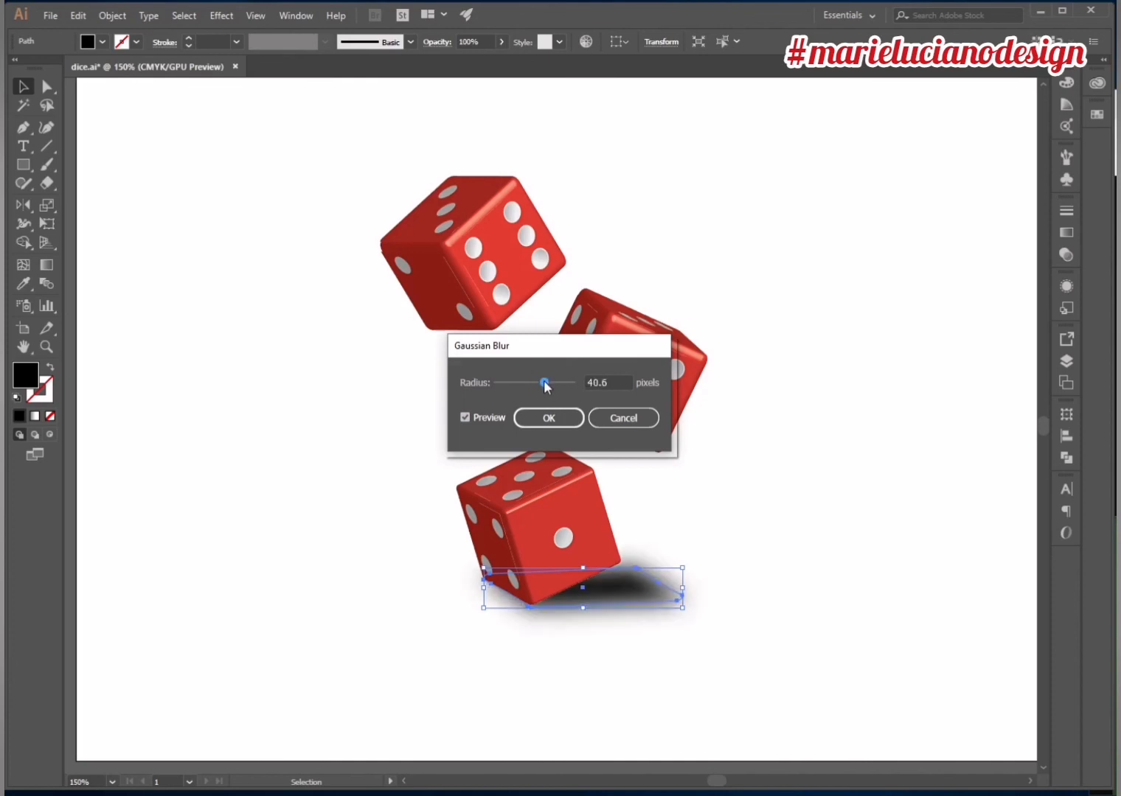
{"action": "left_click", "coordinate": [552, 417]}
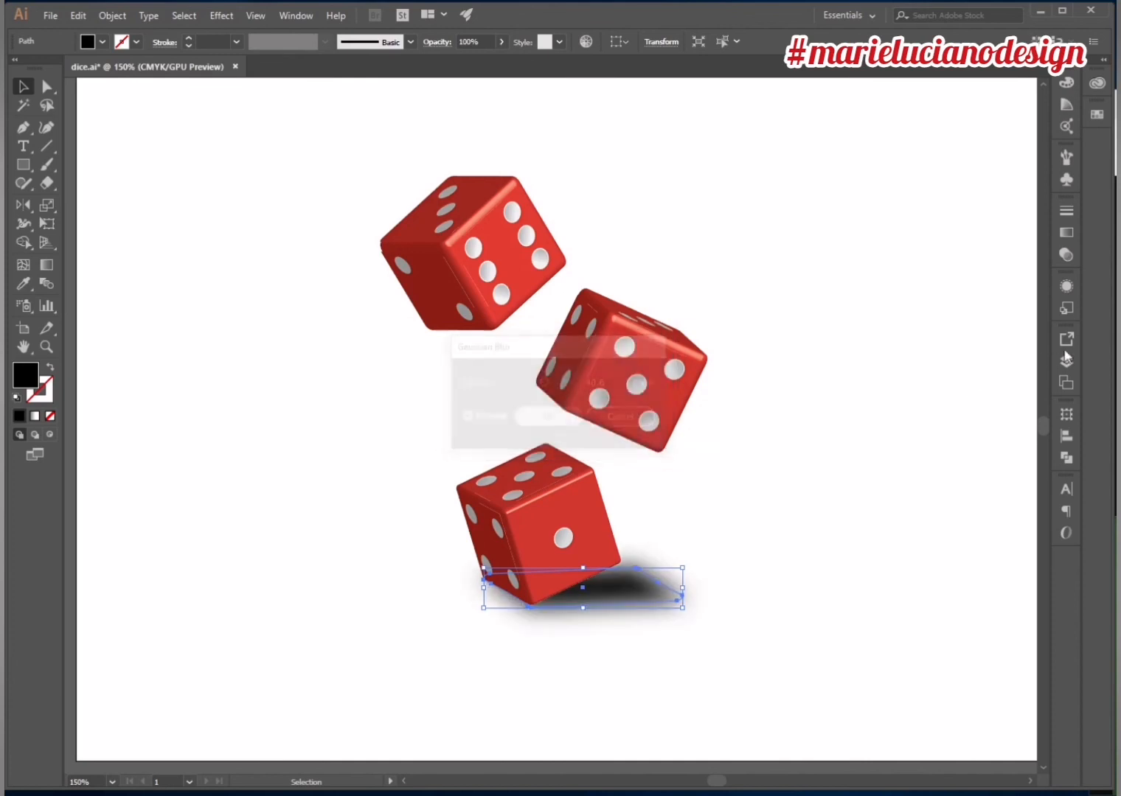
- Fill the shadow under the lowest die with a linear gradient and set its starting stop to 100% black
{"action": "left_click", "coordinate": [1066, 254]}
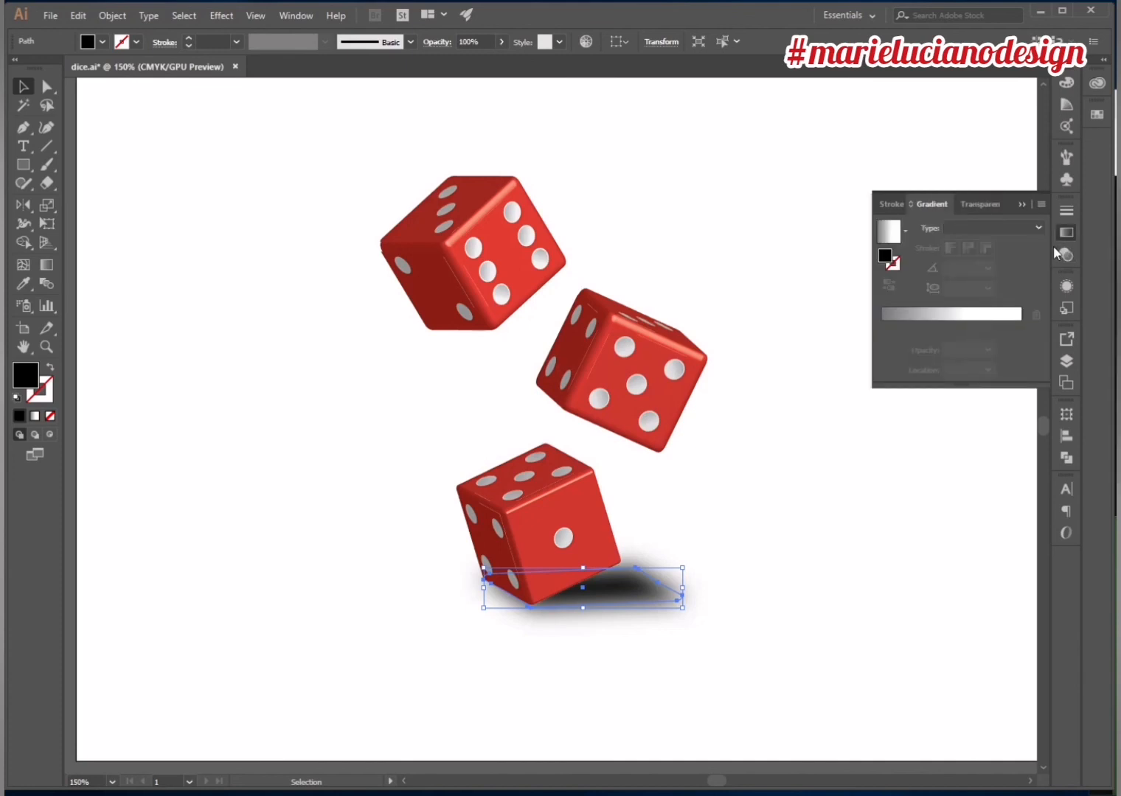
{"action": "left_click", "coordinate": [1066, 232]}
{"action": "left_click", "coordinate": [923, 314]}
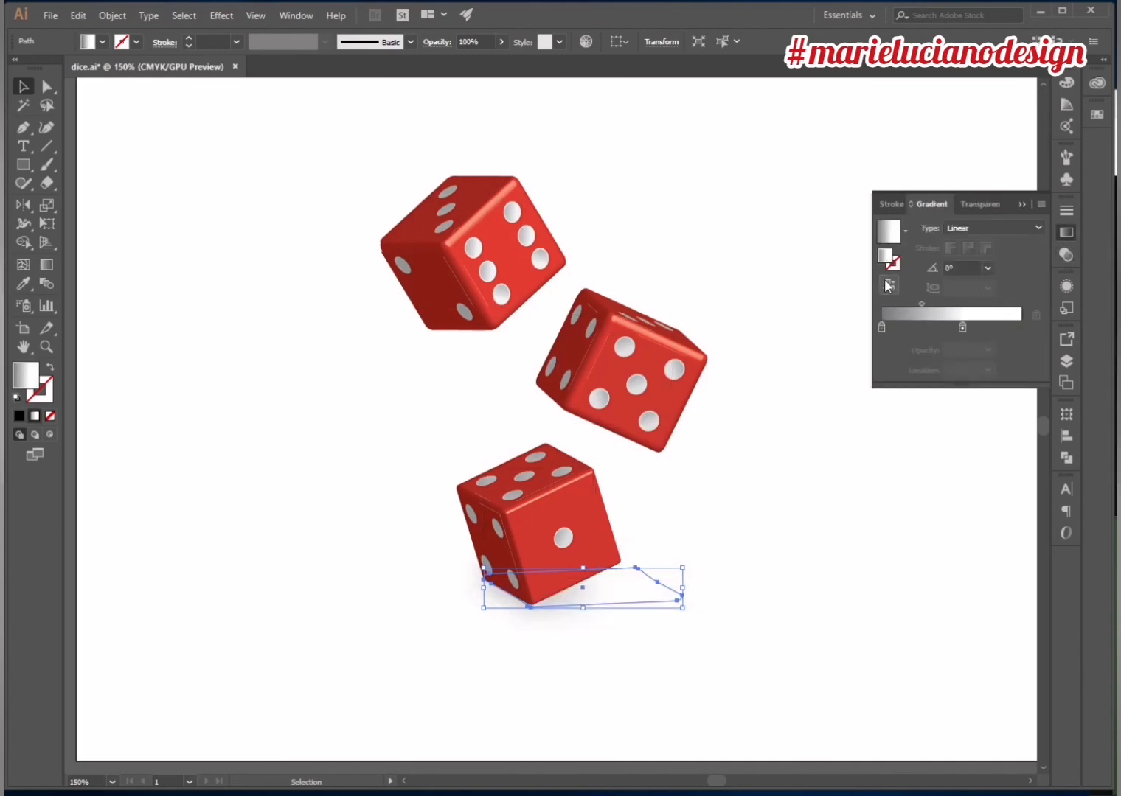
{"action": "left_click", "coordinate": [882, 327]}
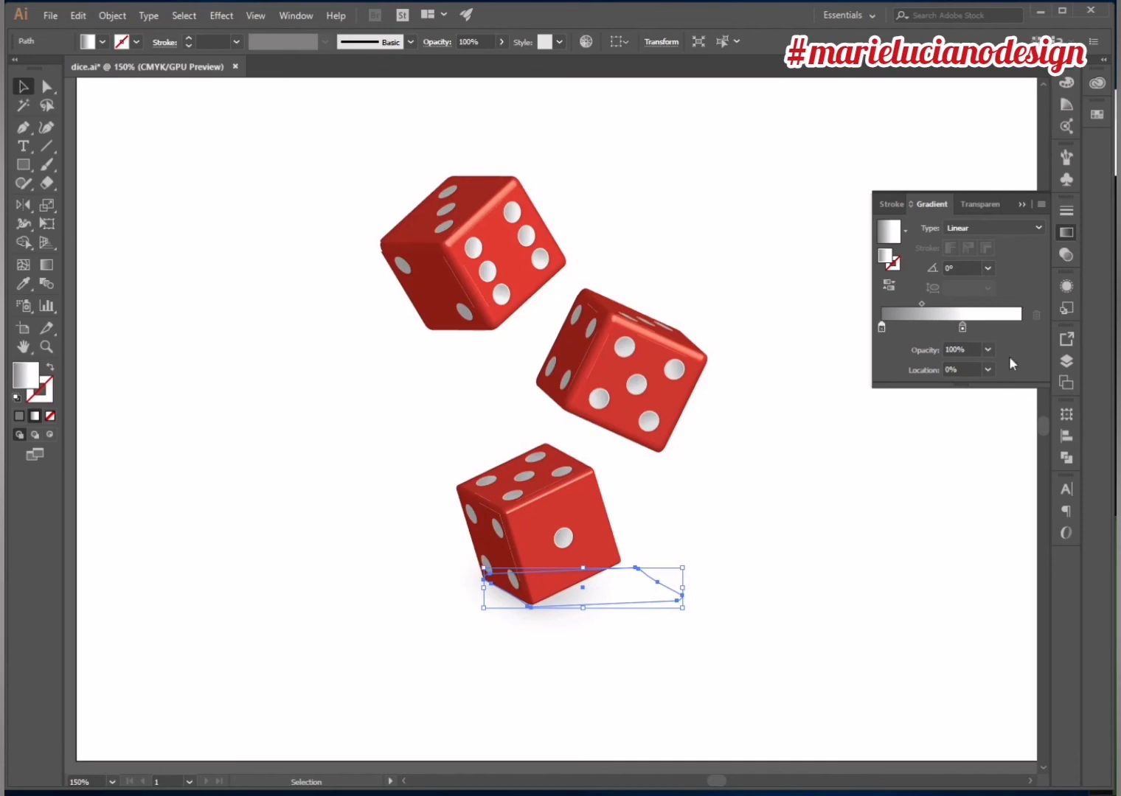
{"action": "double_click", "coordinate": [883, 327]}
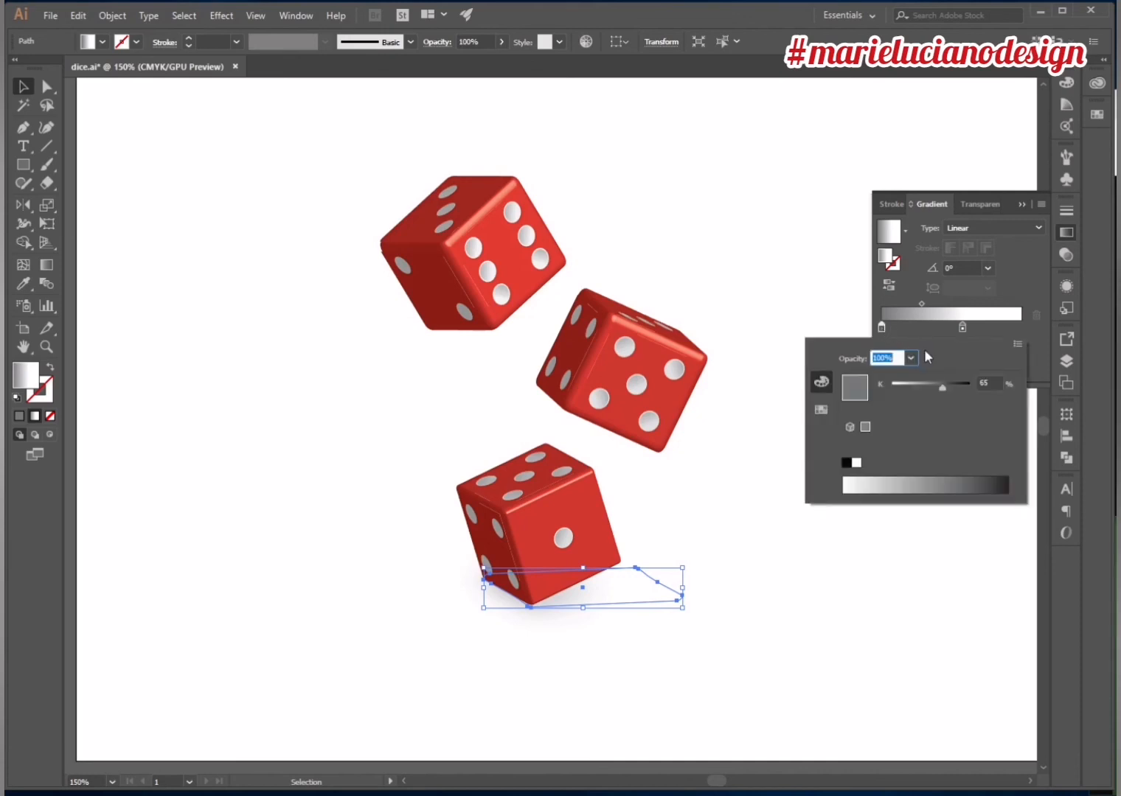
{"action": "left_click_drag", "start_coordinate": [942, 384], "coordinate": [978, 389]}
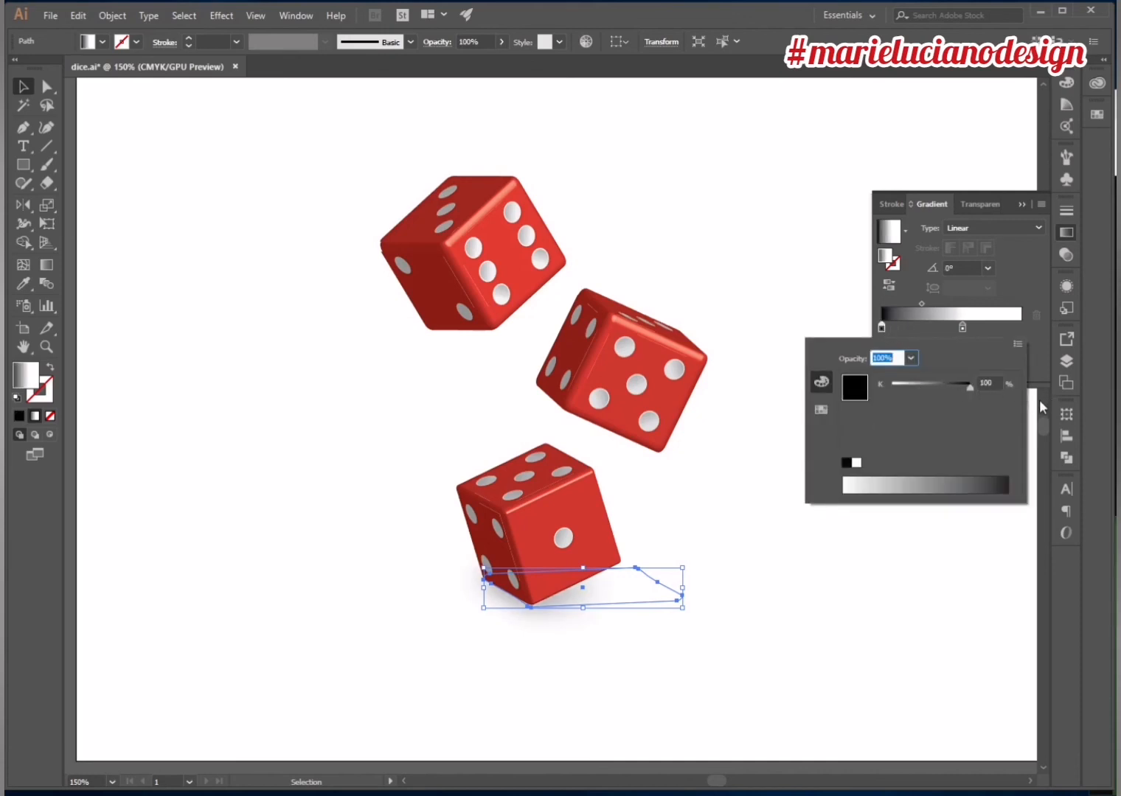
{"action": "left_click", "coordinate": [1033, 336]}
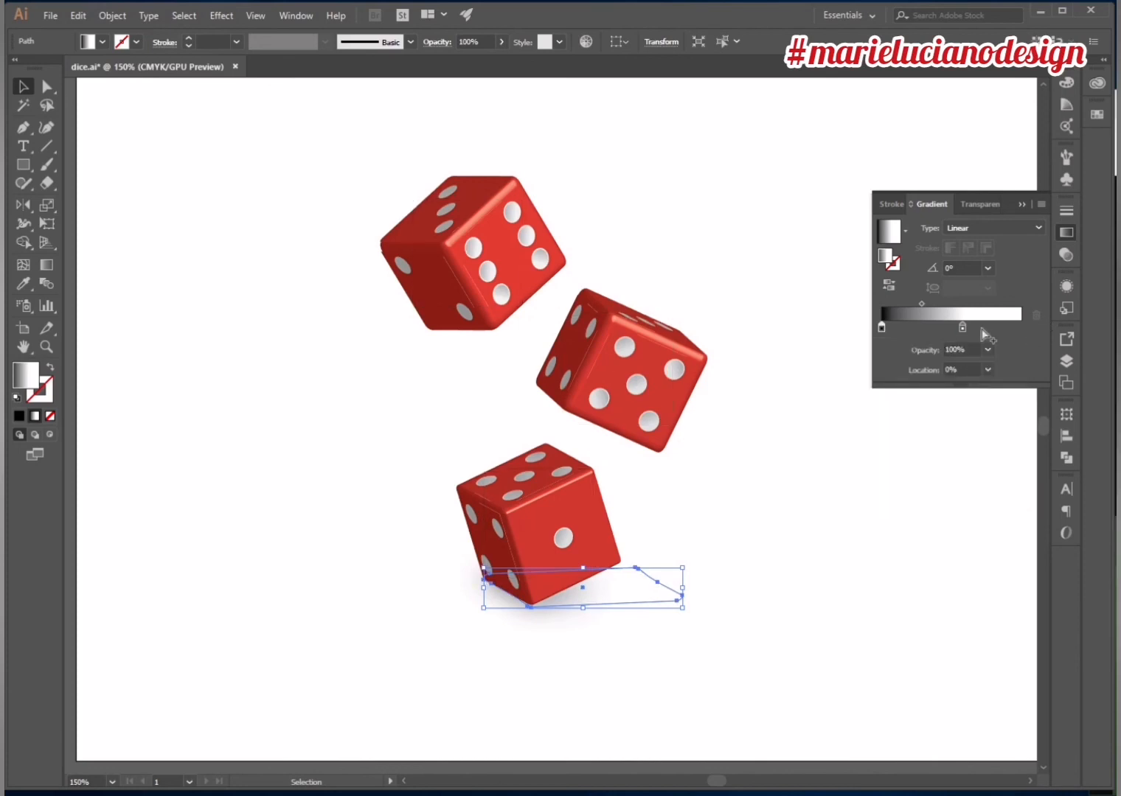
- Set the shadow gradient's white stop to 100% and black stop to 47.57%, and shift the gradient slightly left across the shadow
{"action": "left_click_drag", "start_coordinate": [962, 327], "coordinate": [1031, 332]}
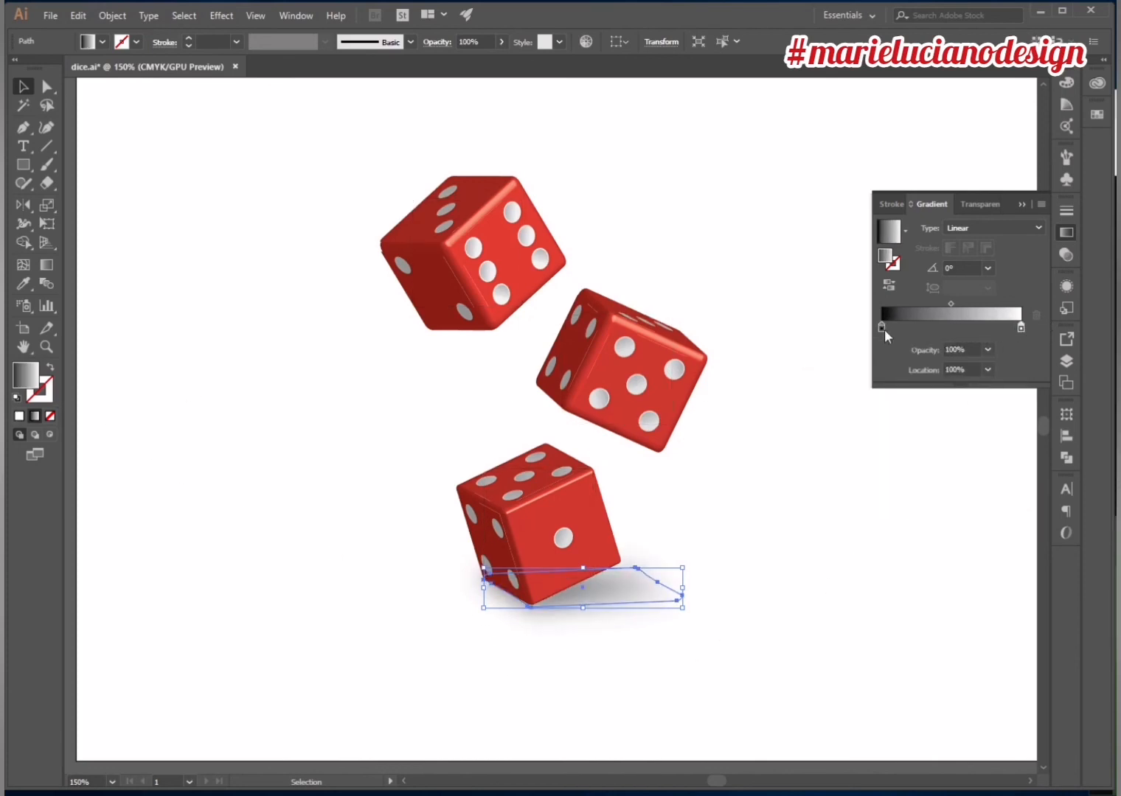
{"action": "mouse_move", "coordinate": [885, 331]}
{"action": "left_mouse_down"}
{"action": "mouse_move", "coordinate": [973, 328]}
{"action": "mouse_move", "coordinate": [947, 328]}
{"action": "left_mouse_up"}
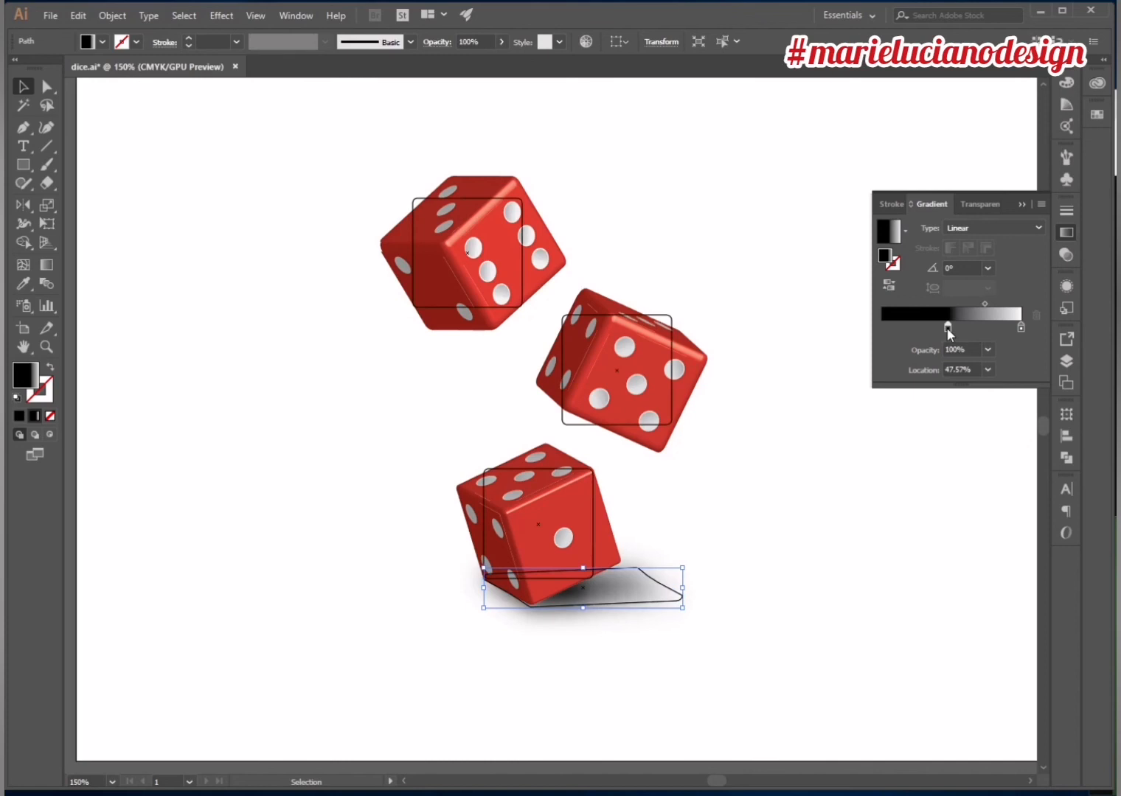
{"action": "left_click", "coordinate": [47, 265]}
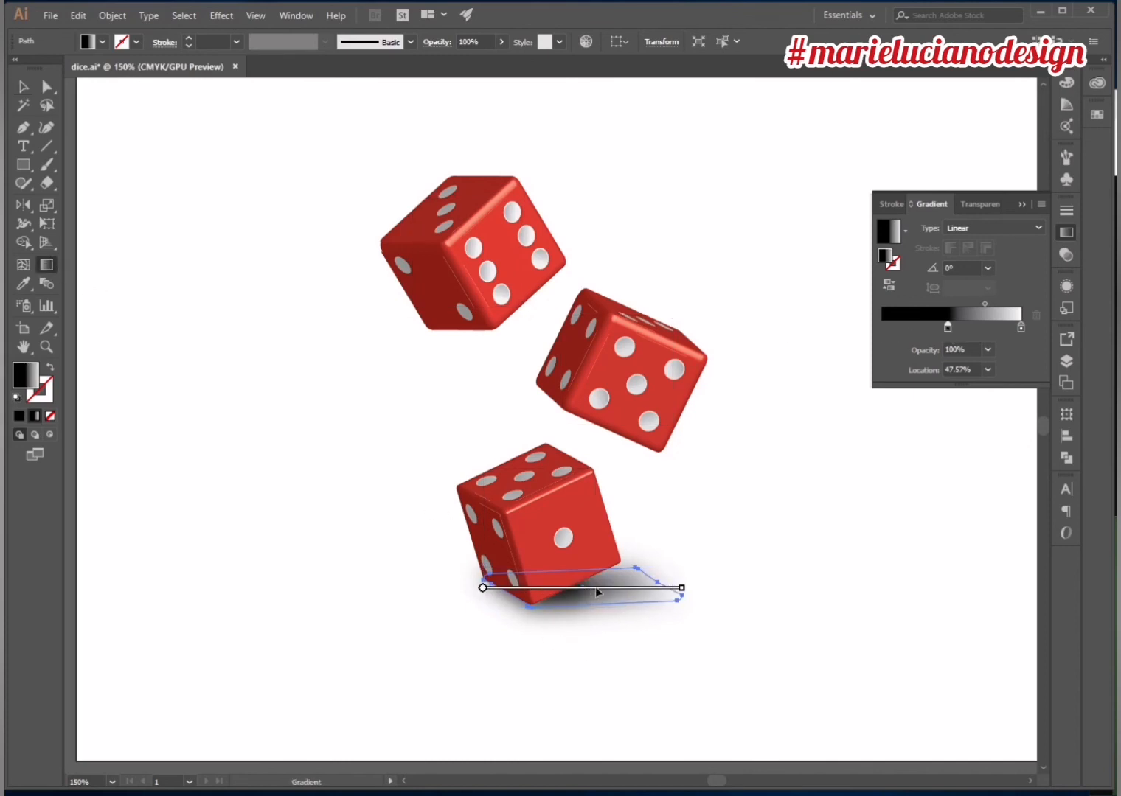
{"action": "left_click_drag", "start_coordinate": [596, 586], "coordinate": [565, 587]}
{"action": "left_click", "coordinate": [23, 86]}
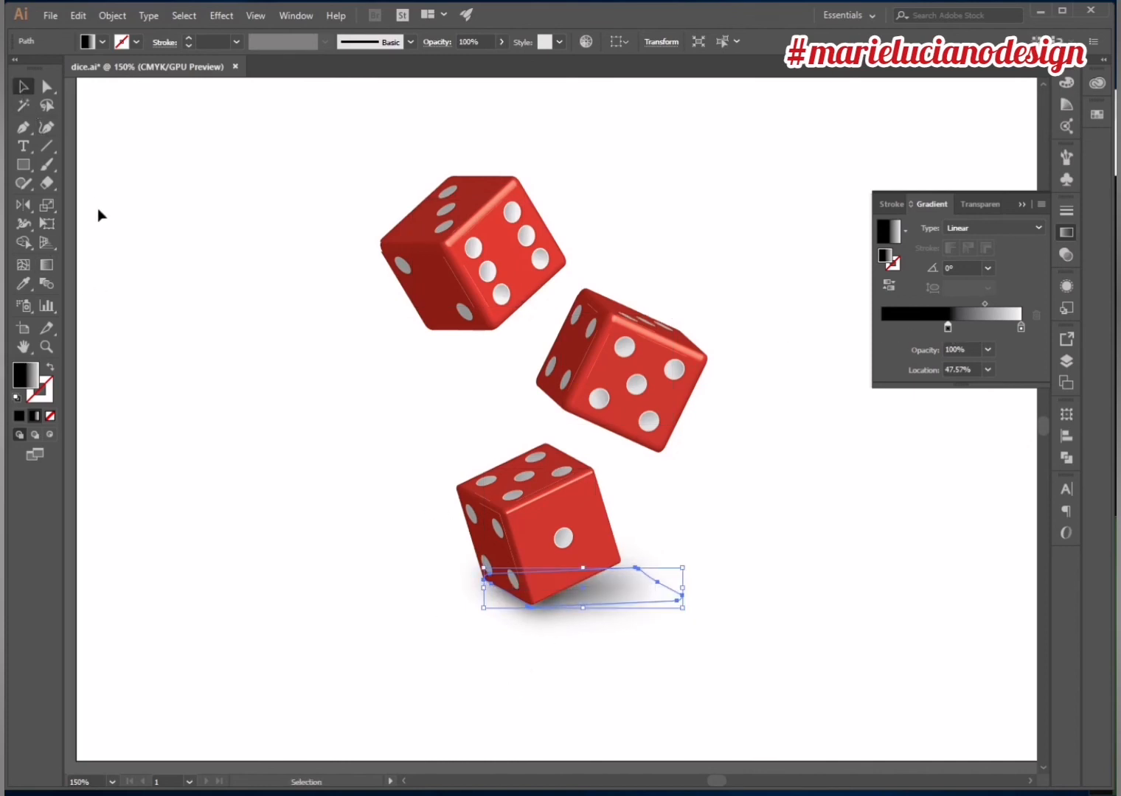
{"action": "left_click", "coordinate": [342, 634]}
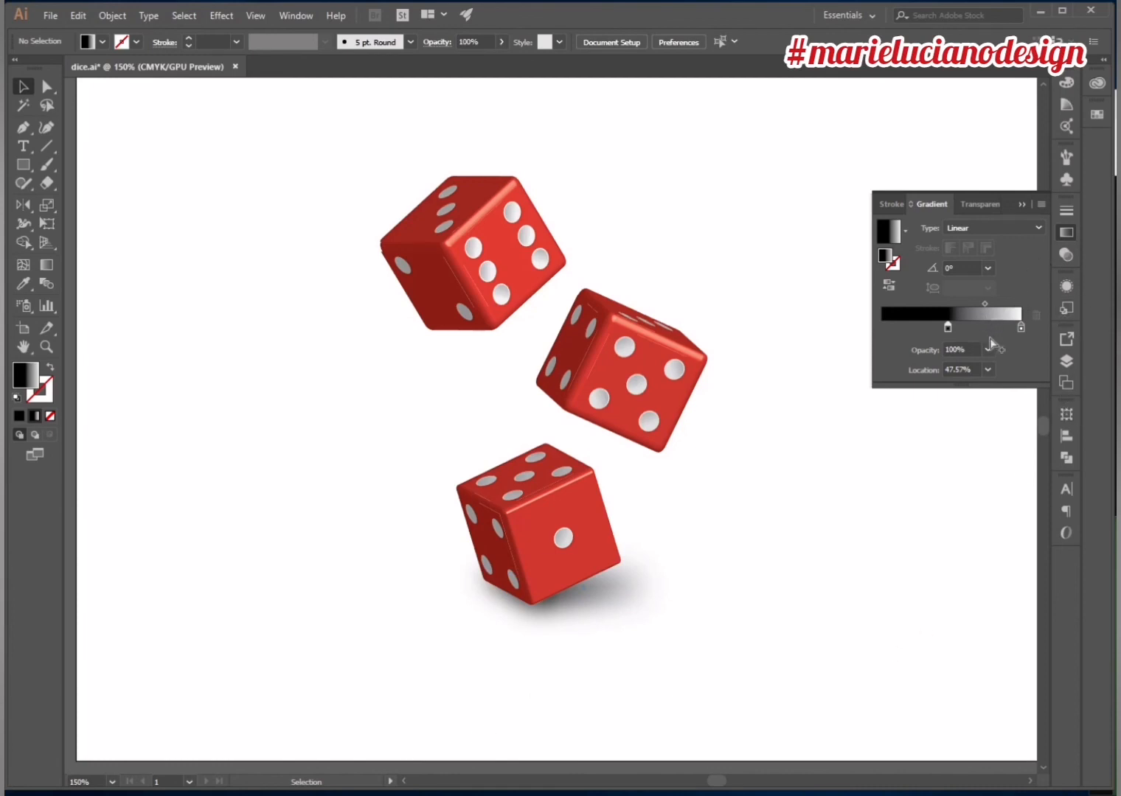
{"action": "left_click", "coordinate": [1021, 204]}
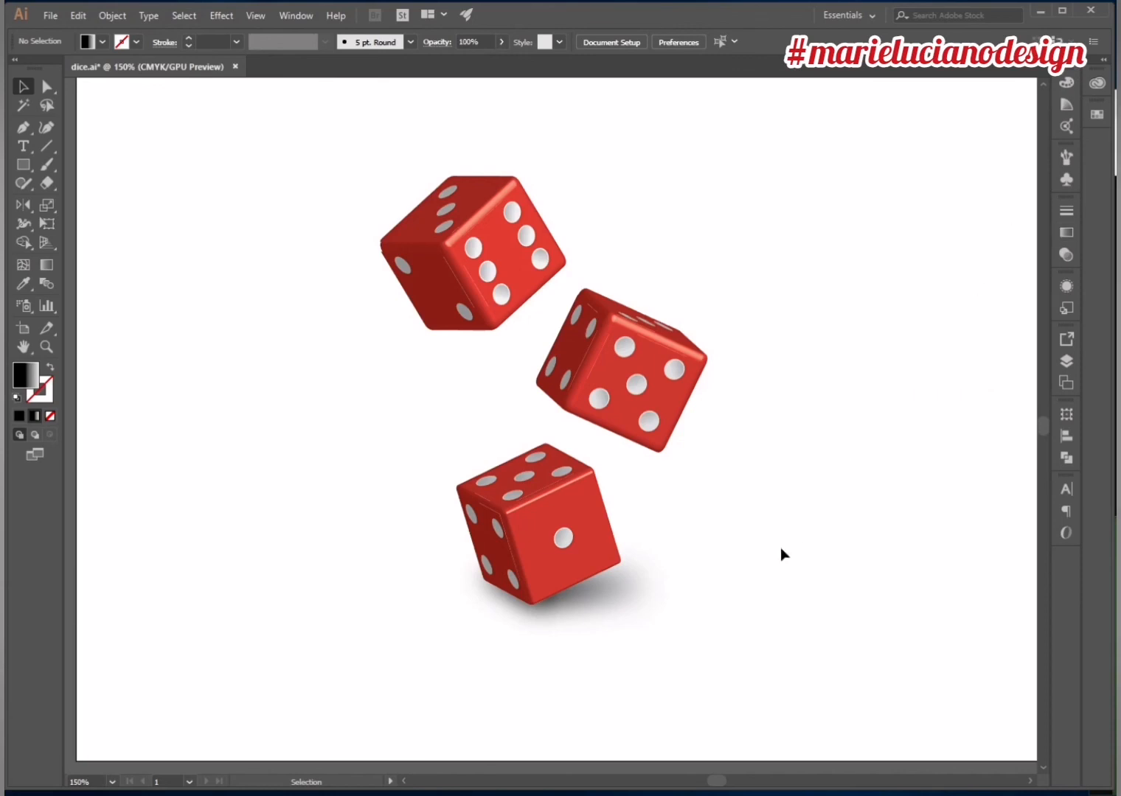
- Flatten the shadow slightly by pulling its bottom edge up toward the lowest die
{"action": "left_click", "coordinate": [580, 613]}
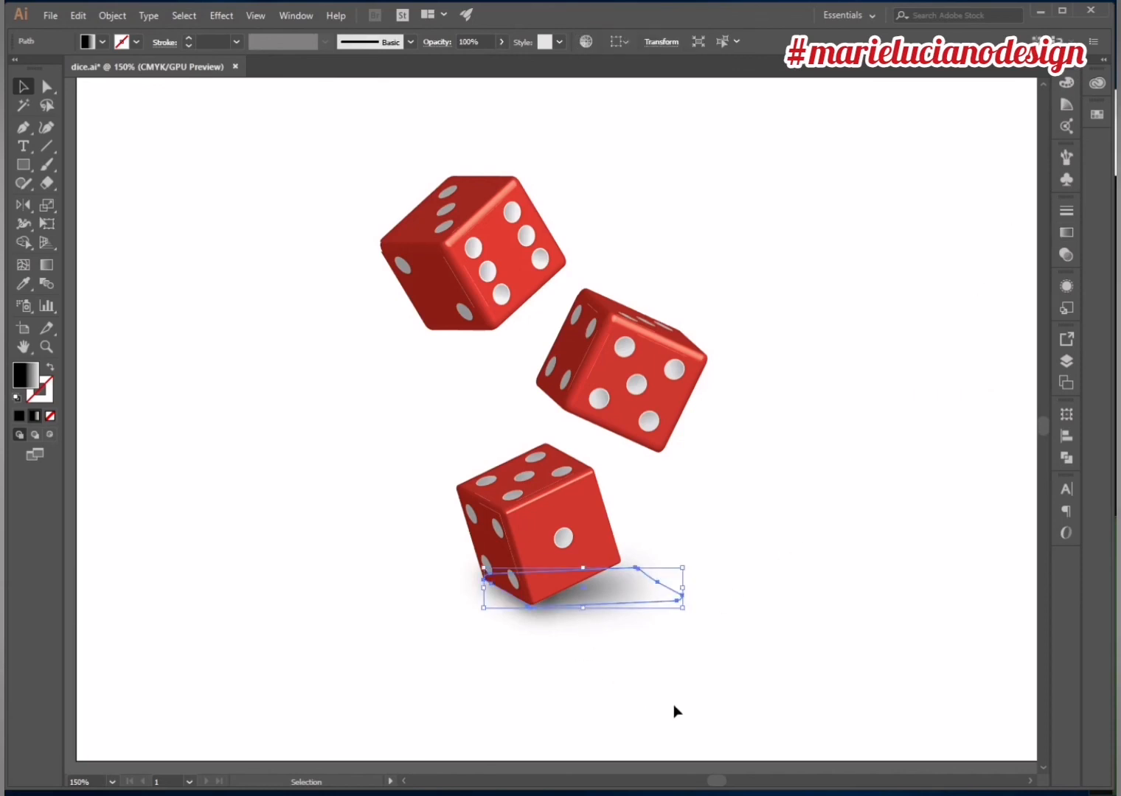
{"action": "left_click_drag", "start_coordinate": [582, 608], "coordinate": [578, 601]}
{"action": "left_click", "coordinate": [583, 675]}
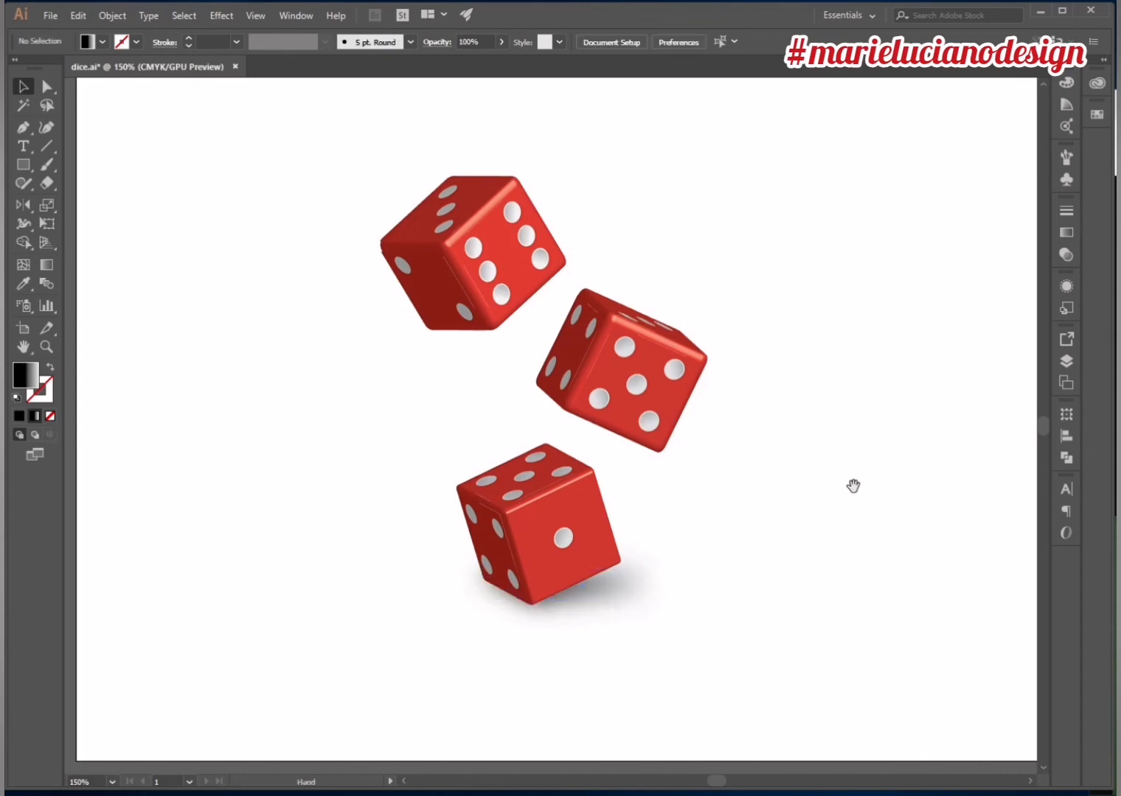
- Draw a white rectangle with no stroke that covers the whole artboard
{"action": "left_click_drag", "start_coordinate": [853, 485], "coordinate": [851, 500]}
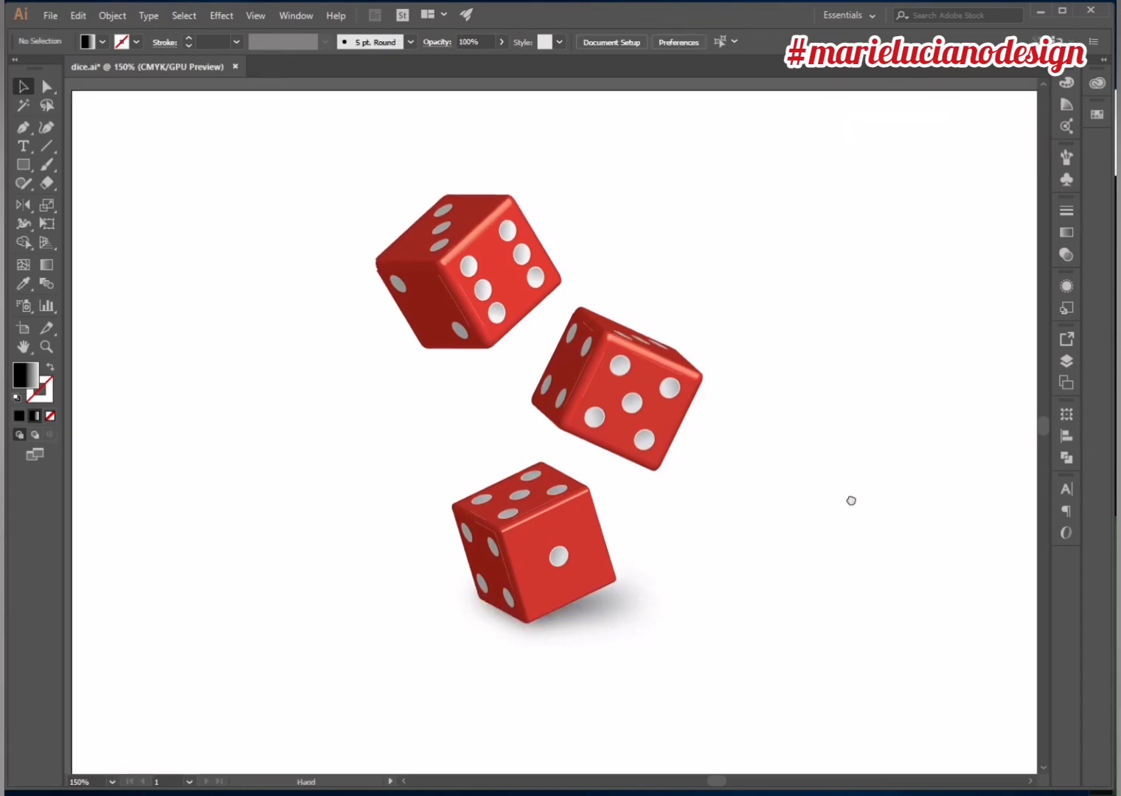
{"action": "left_click", "coordinate": [47, 347]}
{"action": "left_click", "coordinate": [286, 474], "text": "alt"}
{"action": "left_click_drag", "start_coordinate": [486, 590], "coordinate": [259, 634]}
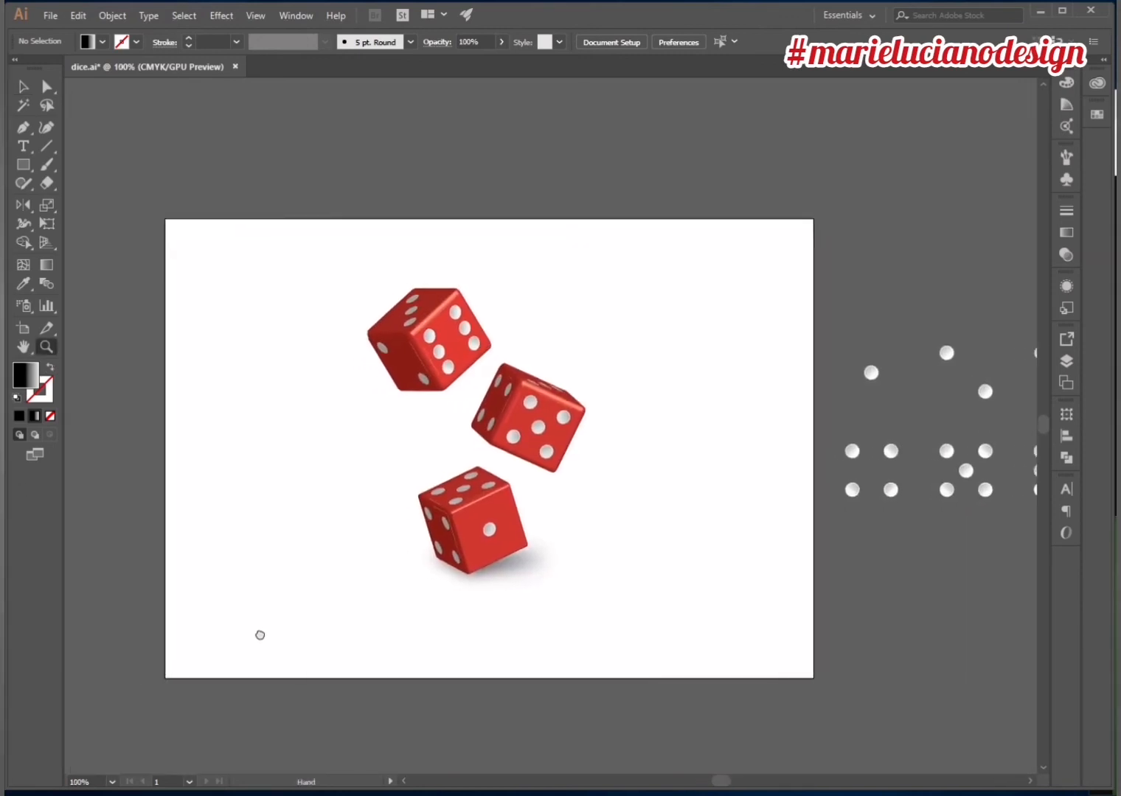
{"action": "left_click", "coordinate": [23, 164]}
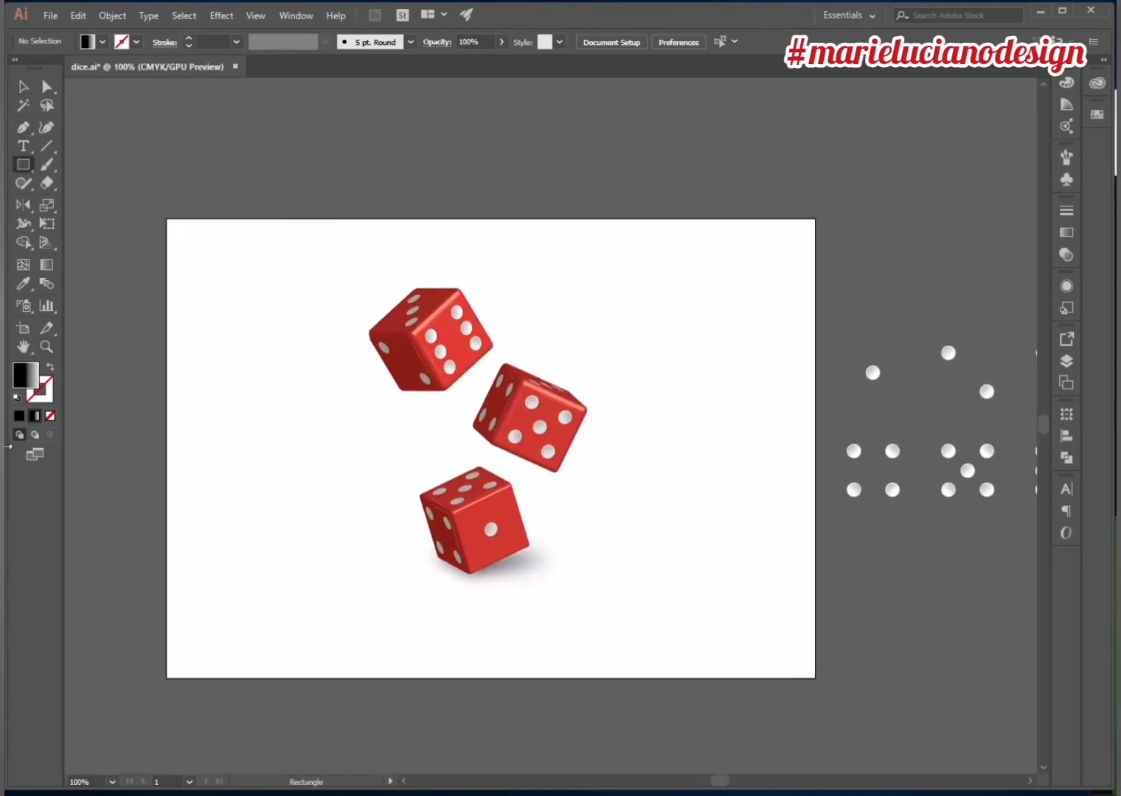
{"action": "left_click", "coordinate": [16, 400]}
{"action": "left_click", "coordinate": [50, 415]}
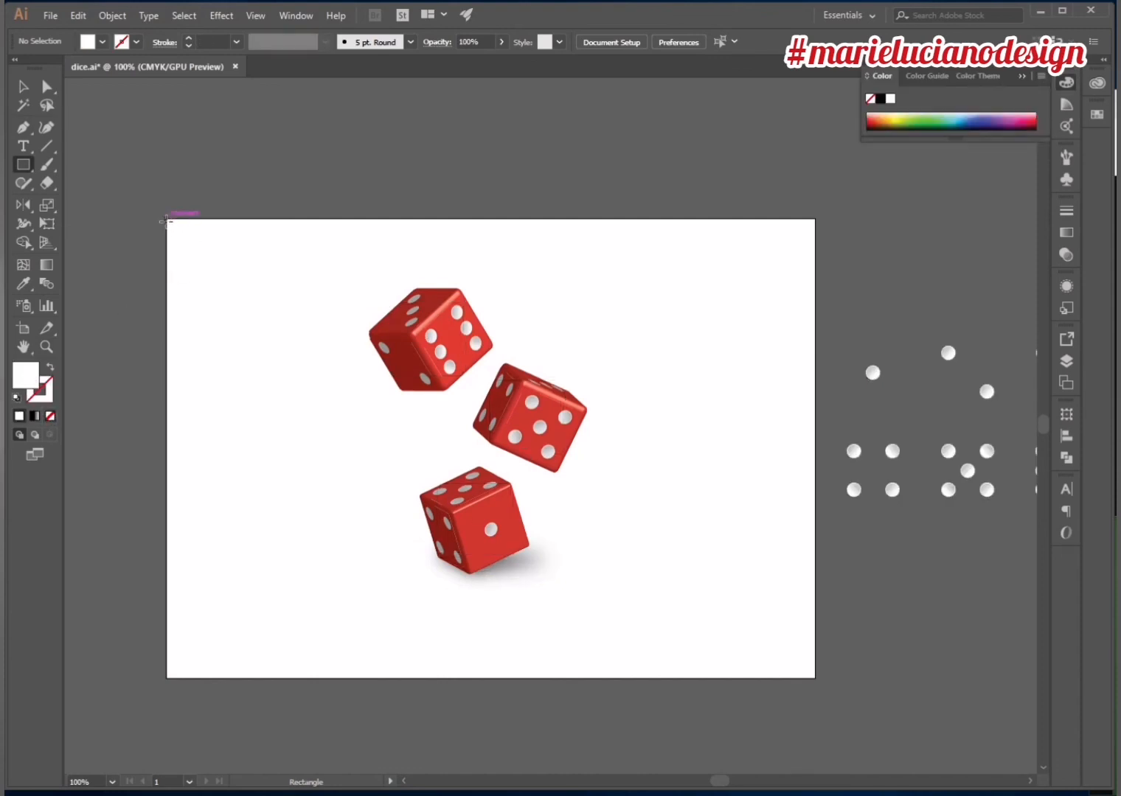
{"action": "left_click_drag", "start_coordinate": [167, 219], "coordinate": [812, 678]}
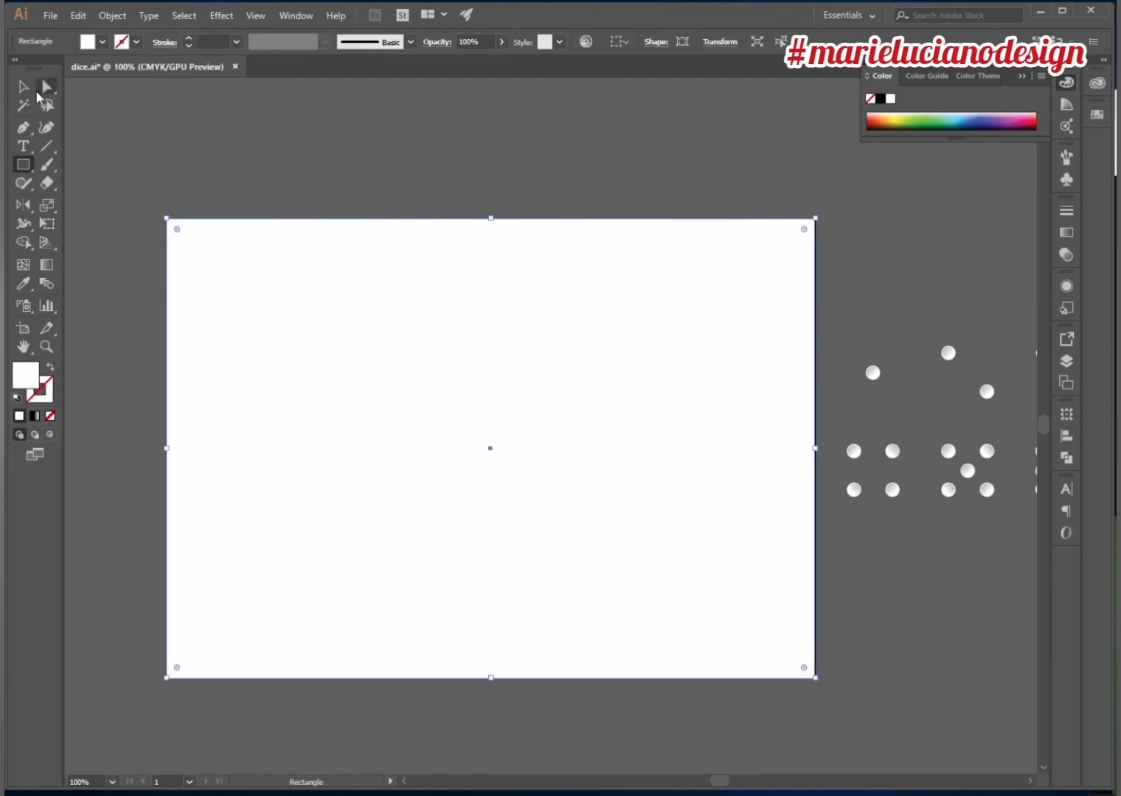
- Send the white rectangle to the back, behind the dice and the shadow
{"action": "left_click", "coordinate": [23, 86]}
{"action": "right_click", "coordinate": [451, 379]}
{"action": "mouse_move", "coordinate": [545, 623]}
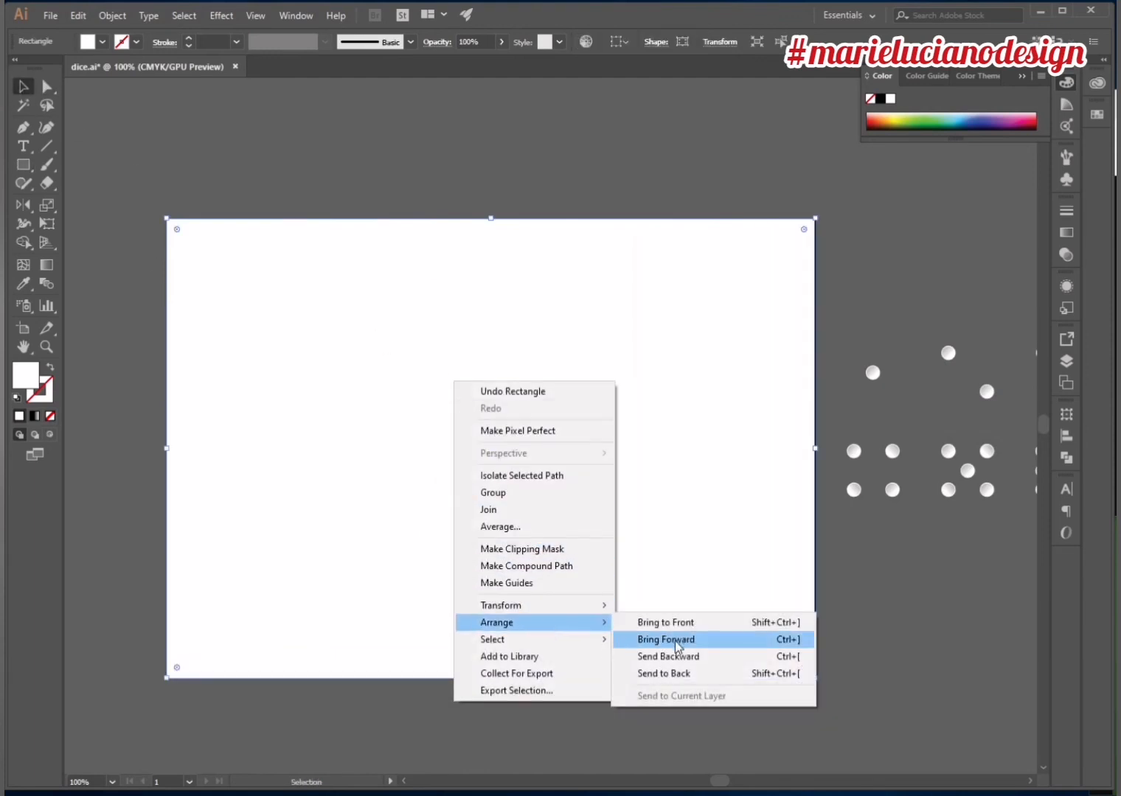
{"action": "left_click", "coordinate": [692, 675]}
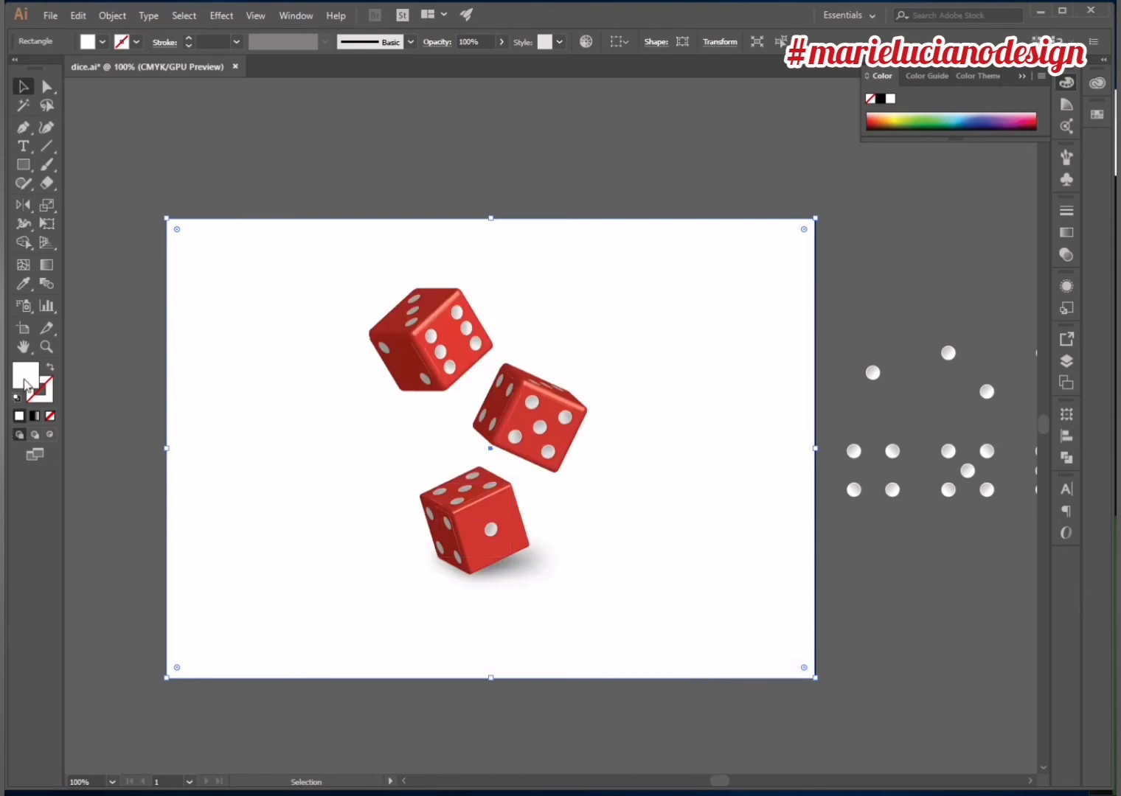
- Fill the background rectangle with a radial black-to-white gradient, with the black stop at location 0%
{"action": "left_click", "coordinate": [1066, 233]}
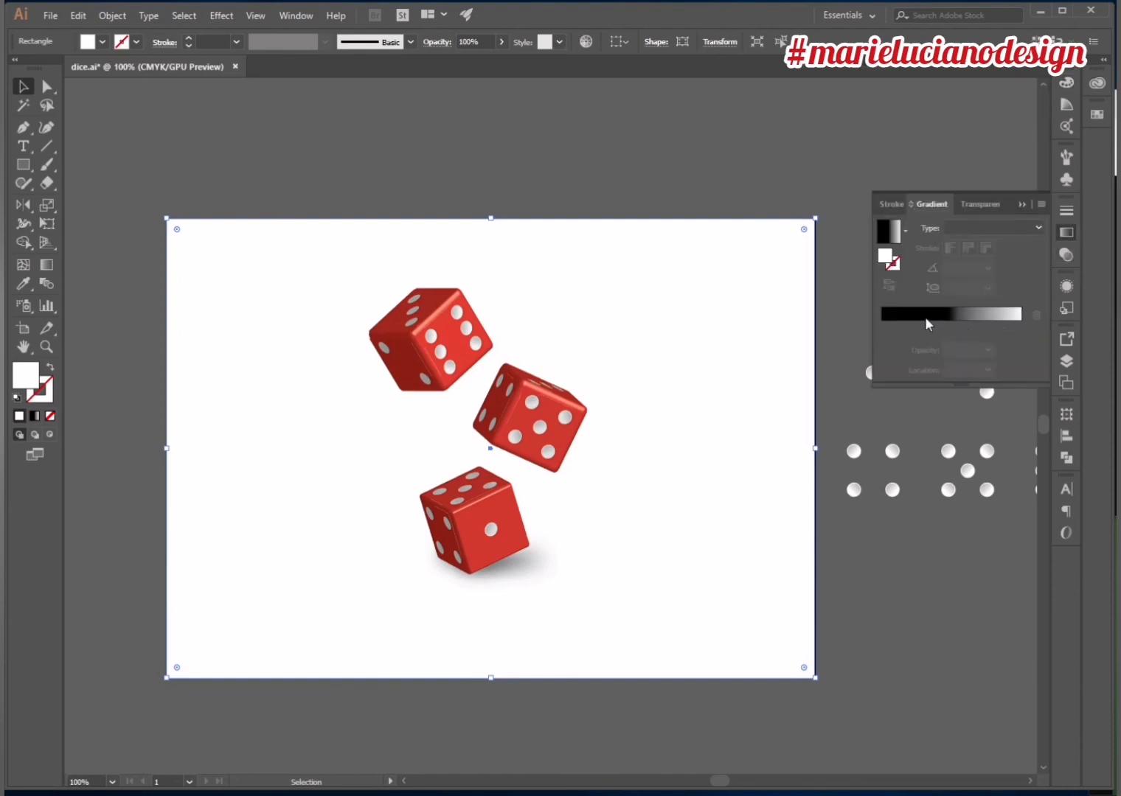
{"action": "left_click", "coordinate": [926, 324]}
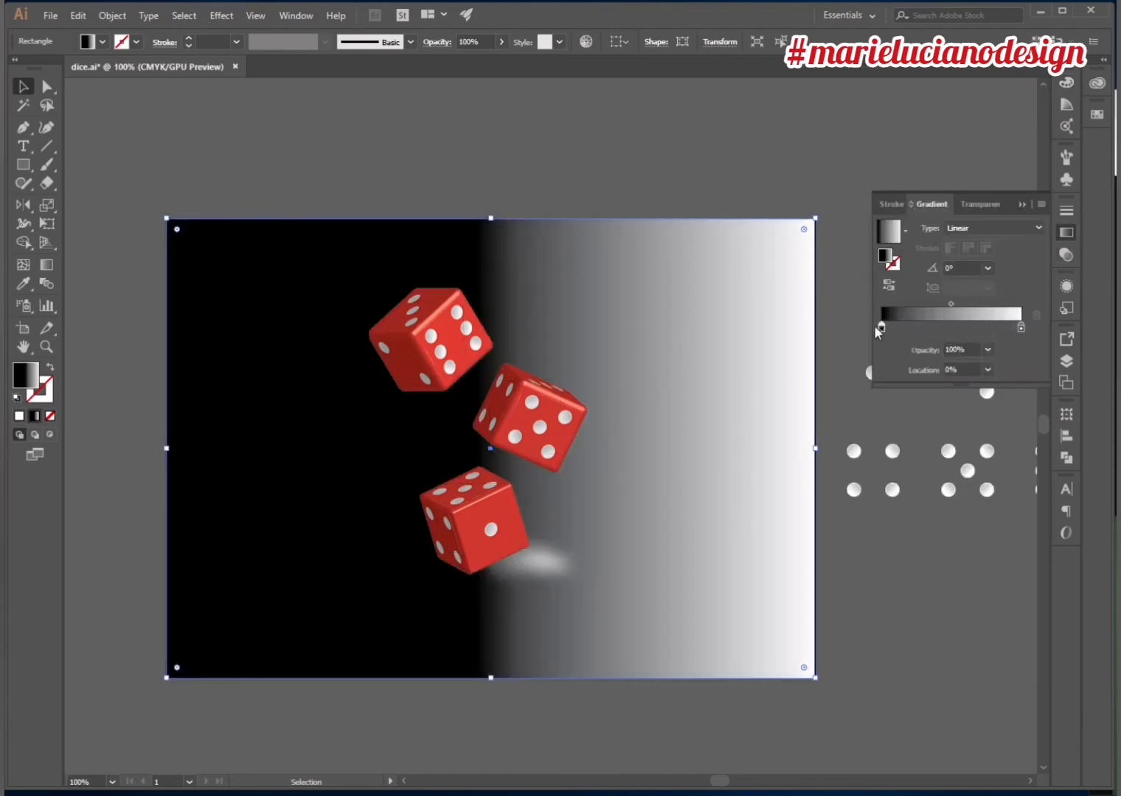
{"action": "left_click", "coordinate": [992, 230]}
{"action": "left_click", "coordinate": [996, 258]}
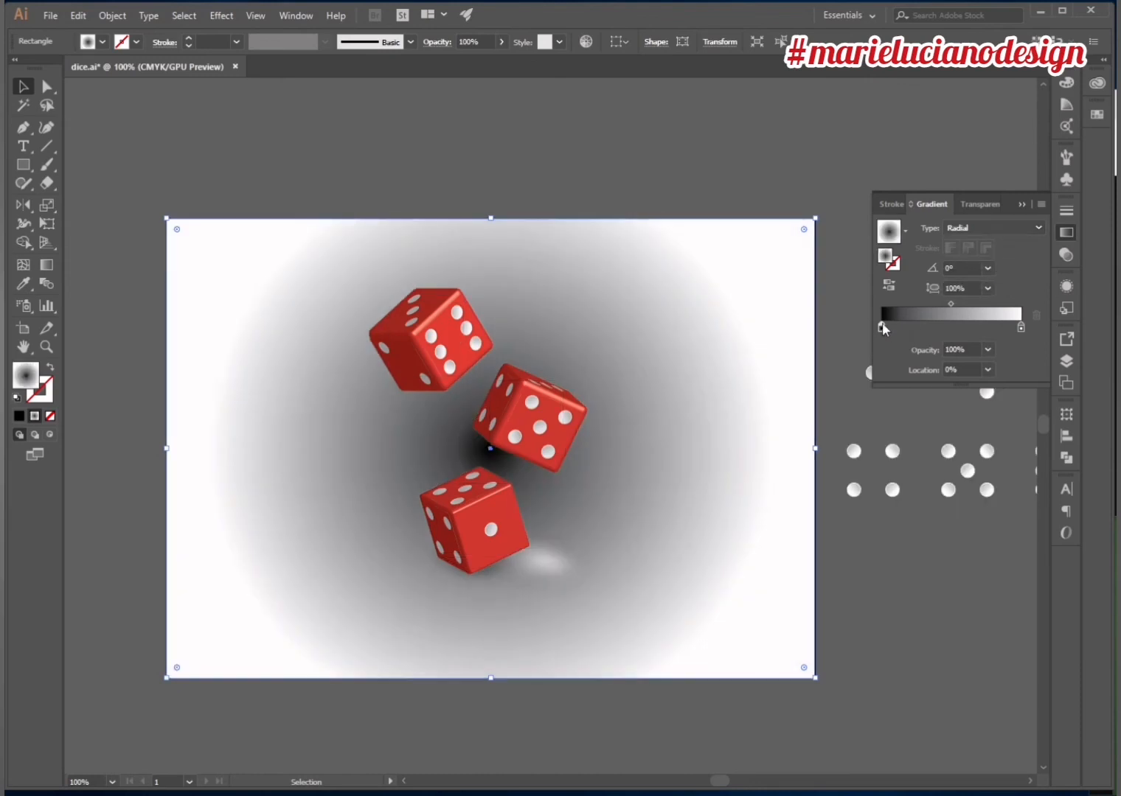
- Lighten the background gradient's black stop to grey and reverse the gradient so white is at the center
{"action": "double_click", "coordinate": [882, 328]}
{"action": "left_click_drag", "start_coordinate": [971, 391], "coordinate": [939, 389]}
{"action": "key", "text": "Return"}
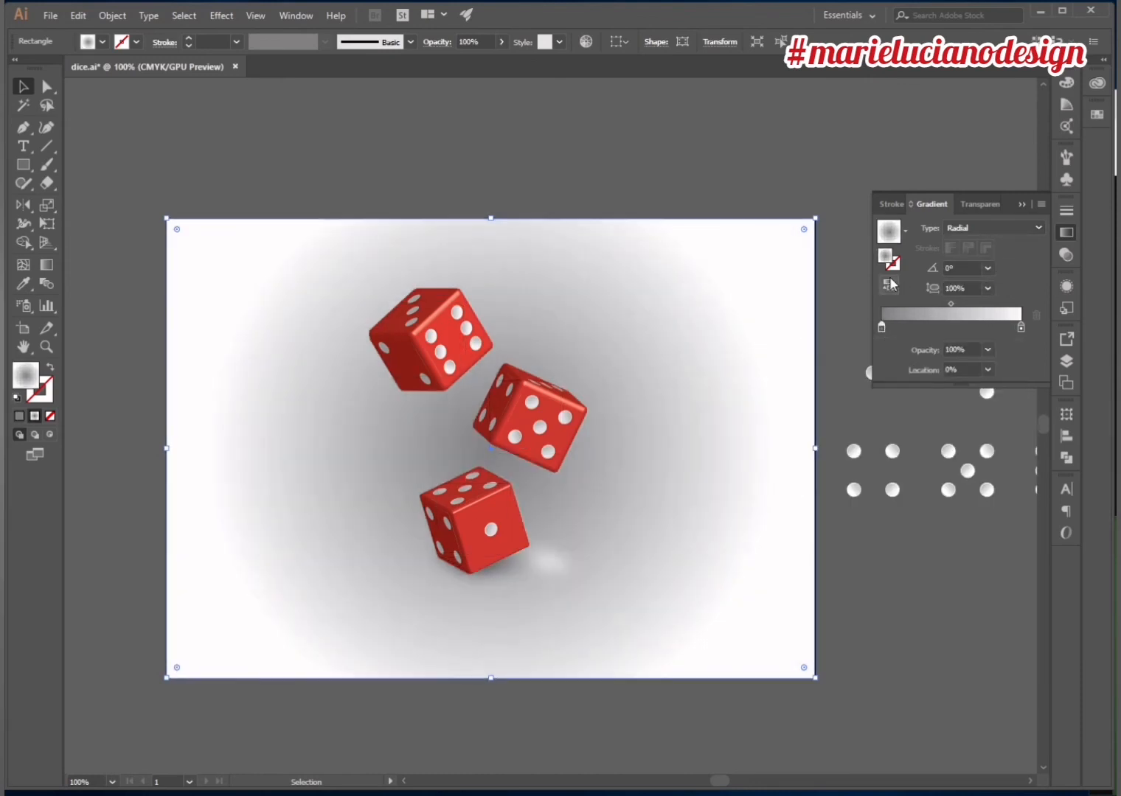
{"action": "left_click", "coordinate": [889, 287]}
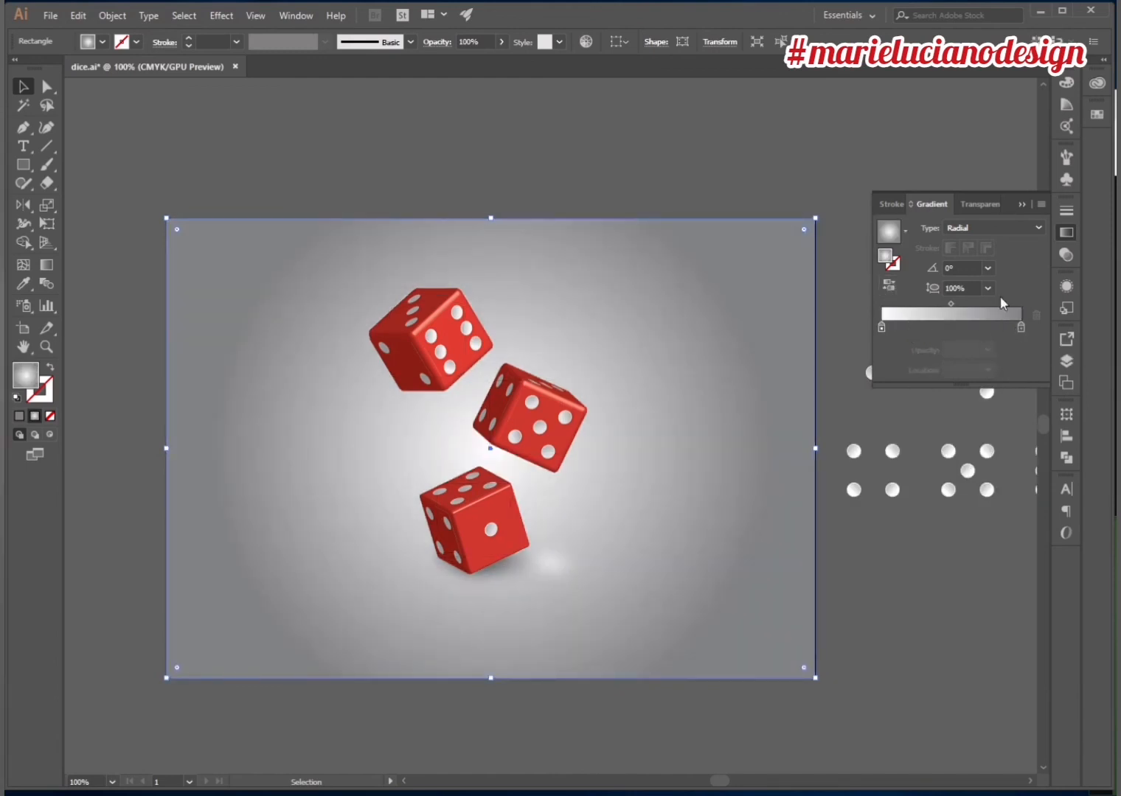
- Set the outer stop of the background gradient to 37% black and deselect the rectangle
{"action": "mouse_move", "coordinate": [882, 324]}
{"action": "left_mouse_down"}
{"action": "mouse_move", "coordinate": [909, 327]}
{"action": "mouse_move", "coordinate": [881, 327]}
{"action": "left_mouse_up"}
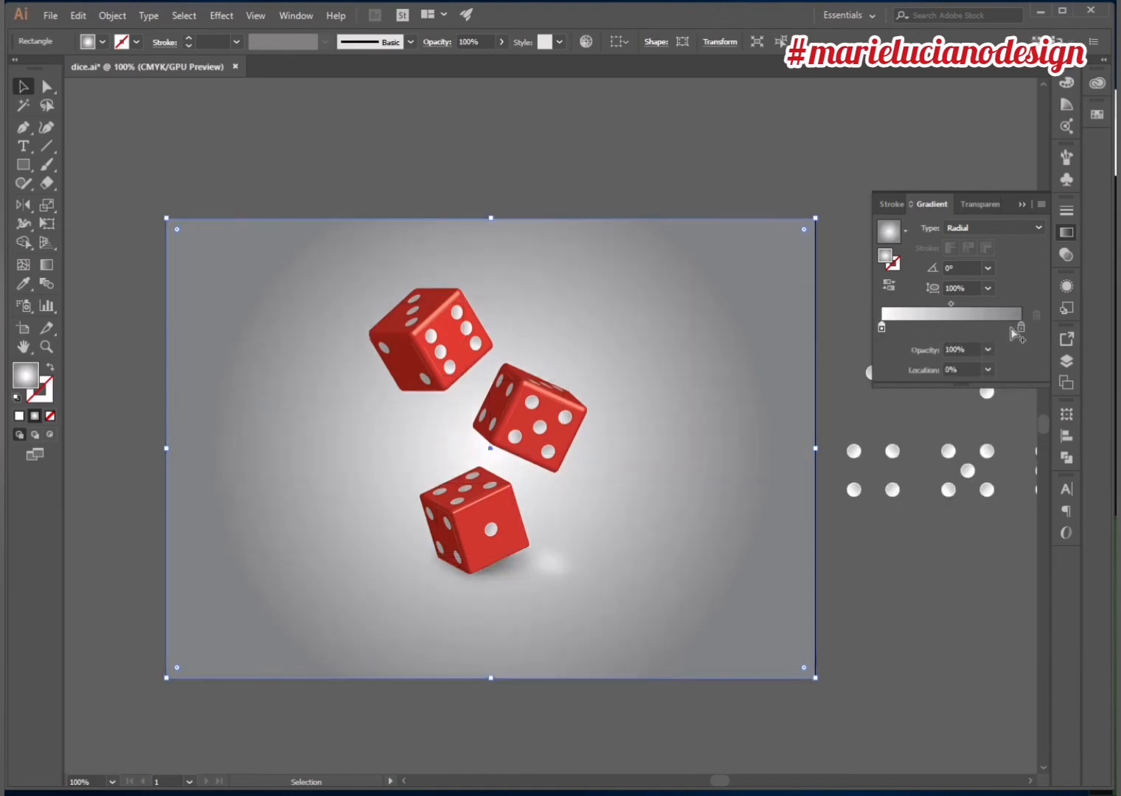
{"action": "left_click", "coordinate": [1017, 328]}
{"action": "left_click_drag", "start_coordinate": [1016, 326], "coordinate": [1014, 354]}
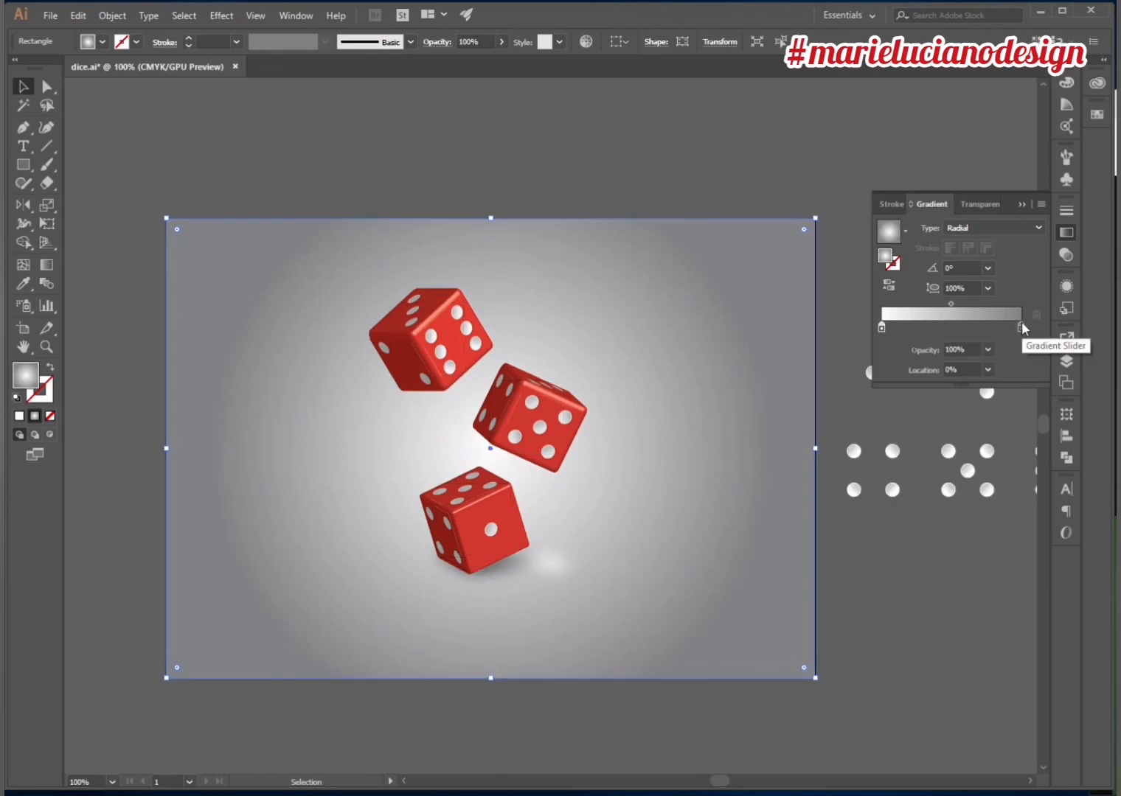
{"action": "double_click", "coordinate": [1020, 327]}
{"action": "left_click_drag", "start_coordinate": [947, 381], "coordinate": [920, 386]}
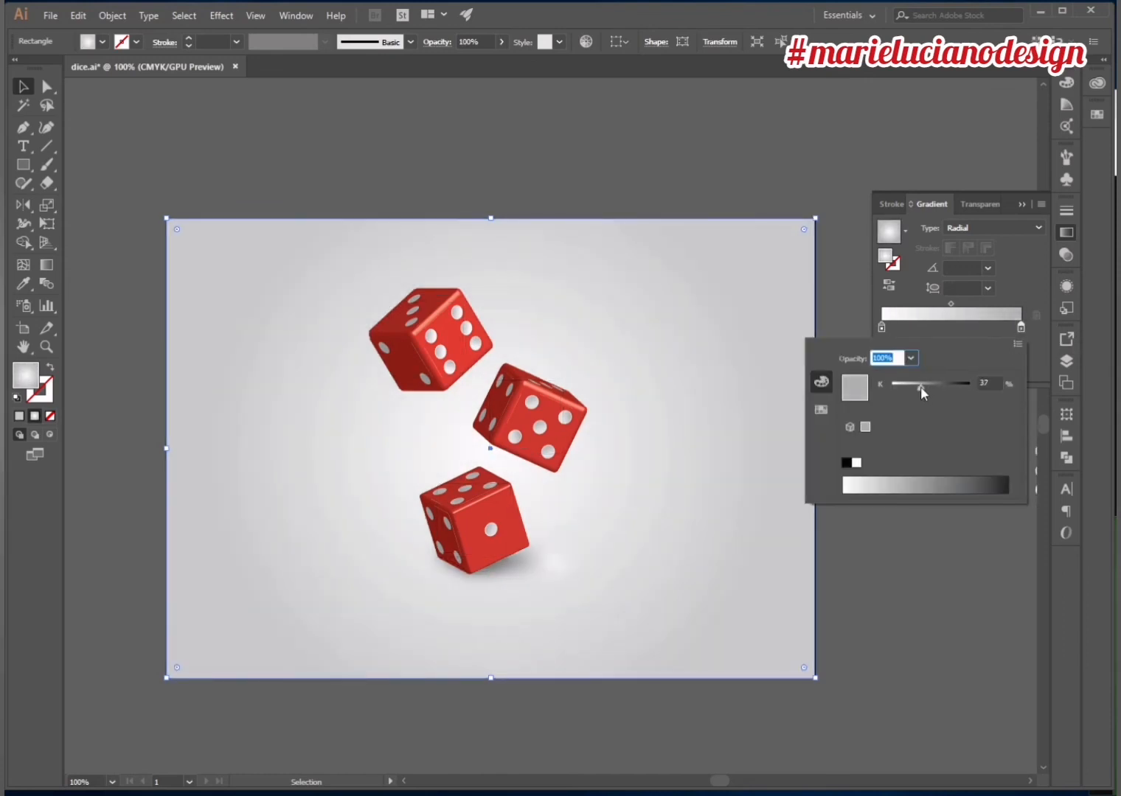
{"action": "left_click", "coordinate": [928, 171]}
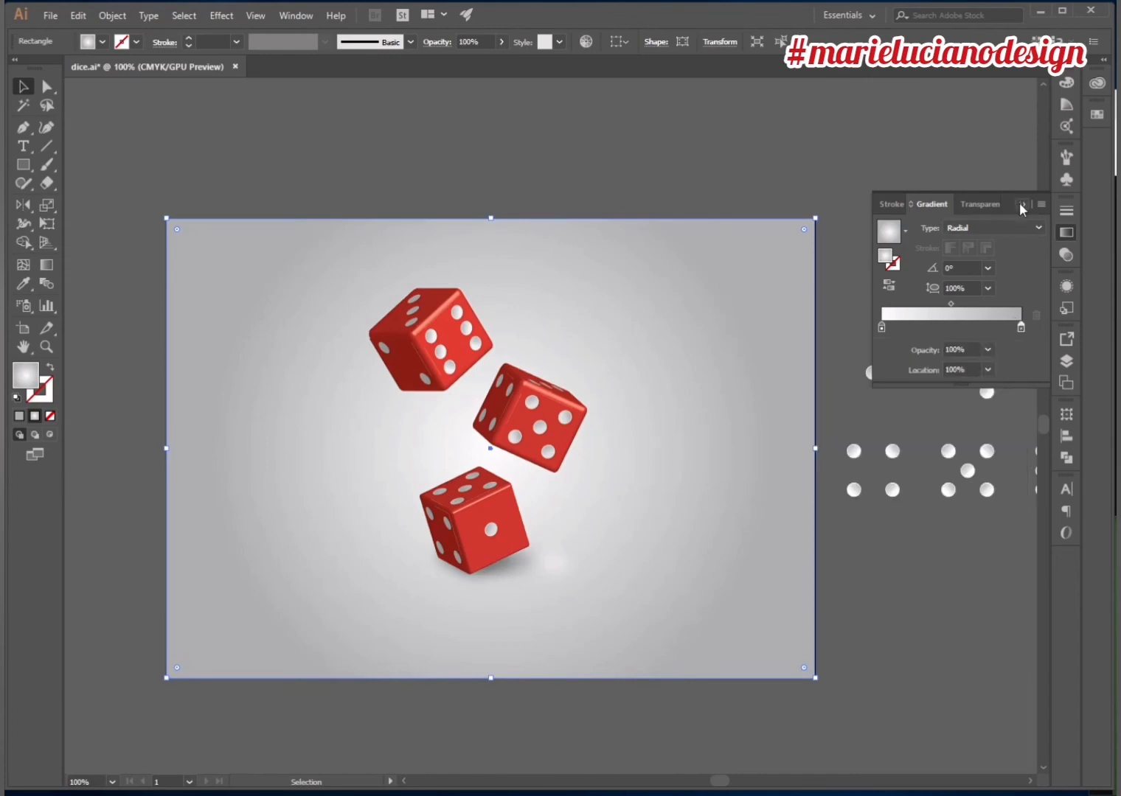
{"action": "left_click", "coordinate": [927, 171]}
{"action": "left_click", "coordinate": [1021, 204]}
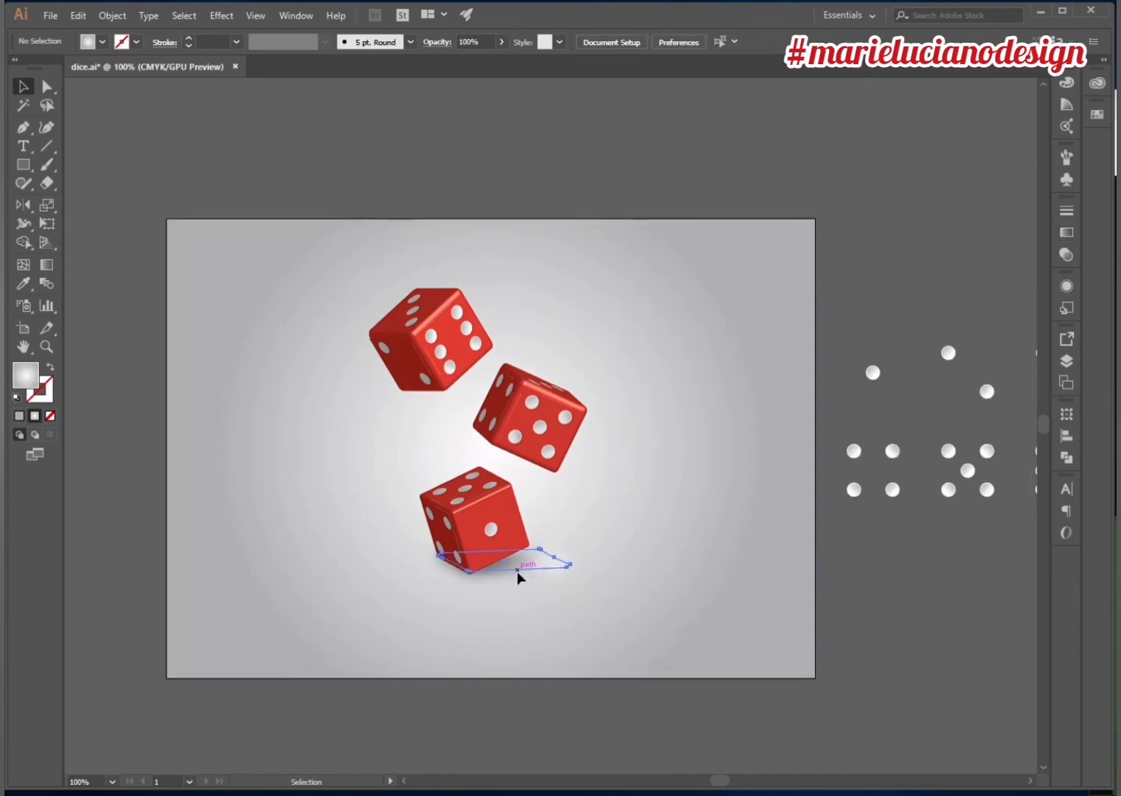
- Set the blending mode of the shadow under the lowest die to Multiply, and deselect it
{"action": "left_click", "coordinate": [520, 571]}
{"action": "left_click", "coordinate": [1067, 286]}
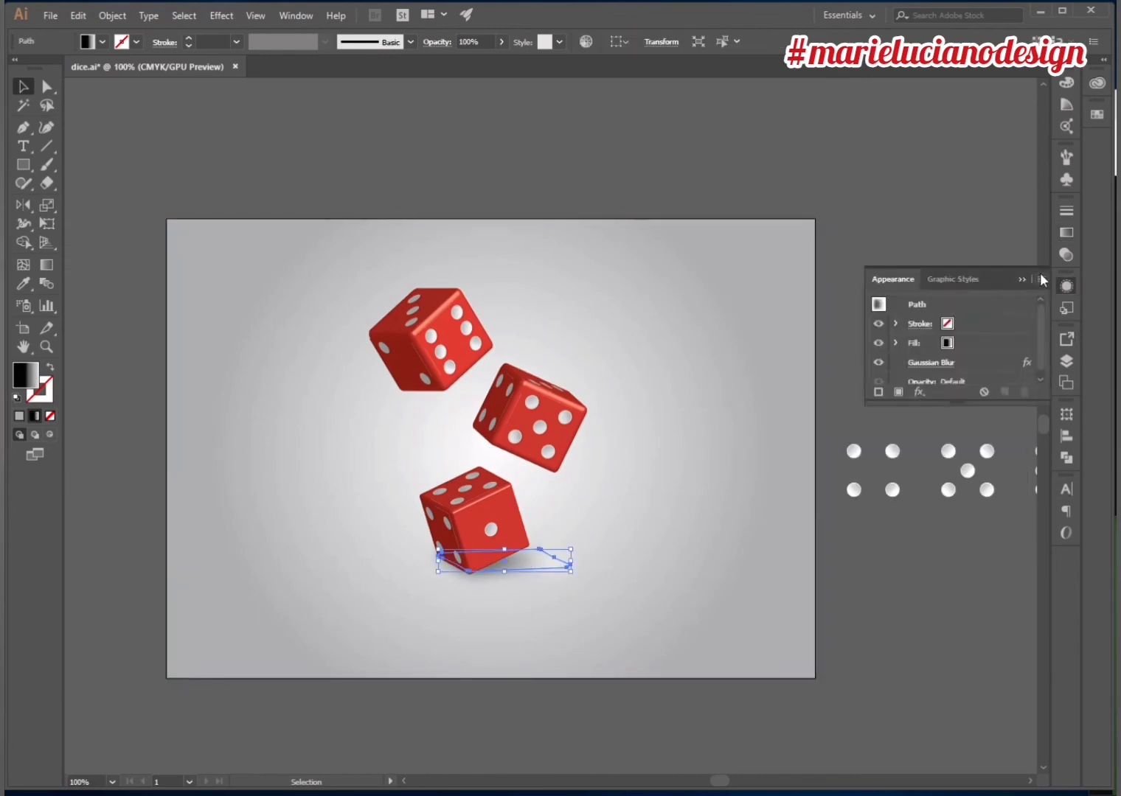
{"action": "left_click", "coordinate": [1066, 287]}
{"action": "left_click", "coordinate": [1066, 255]}
{"action": "left_click", "coordinate": [933, 228]}
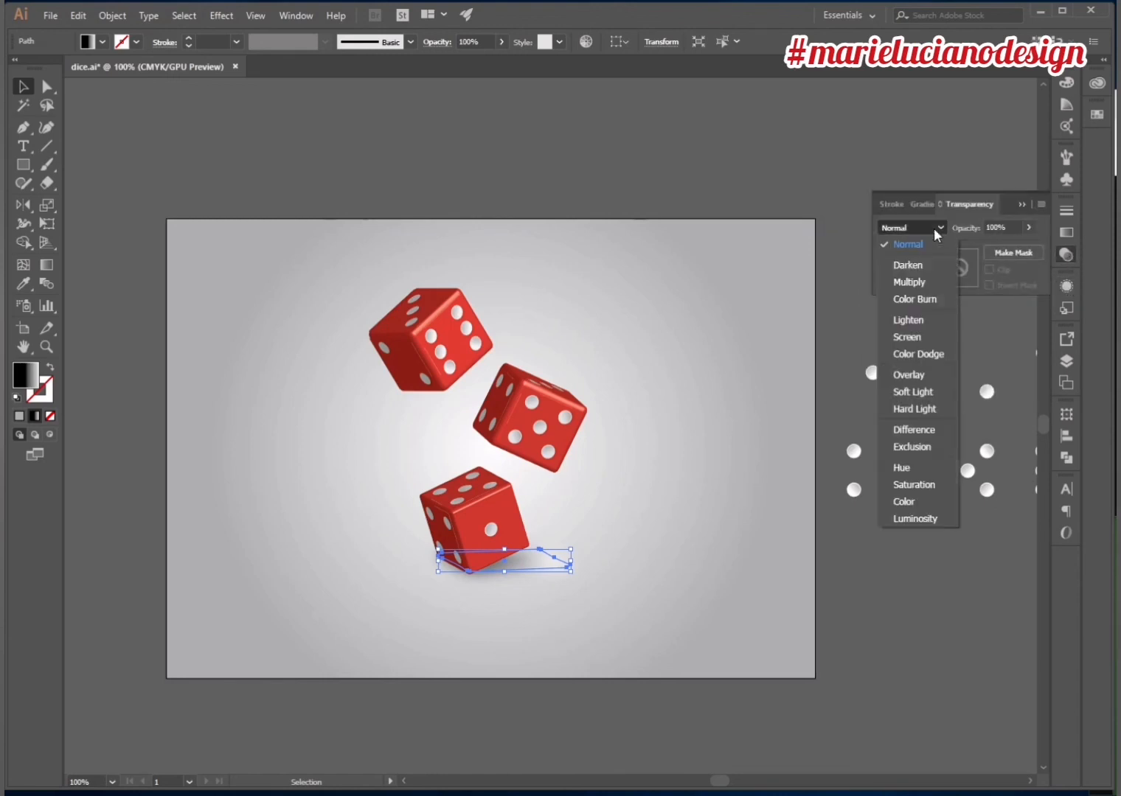
{"action": "left_click", "coordinate": [939, 280]}
{"action": "left_click", "coordinate": [1022, 206]}
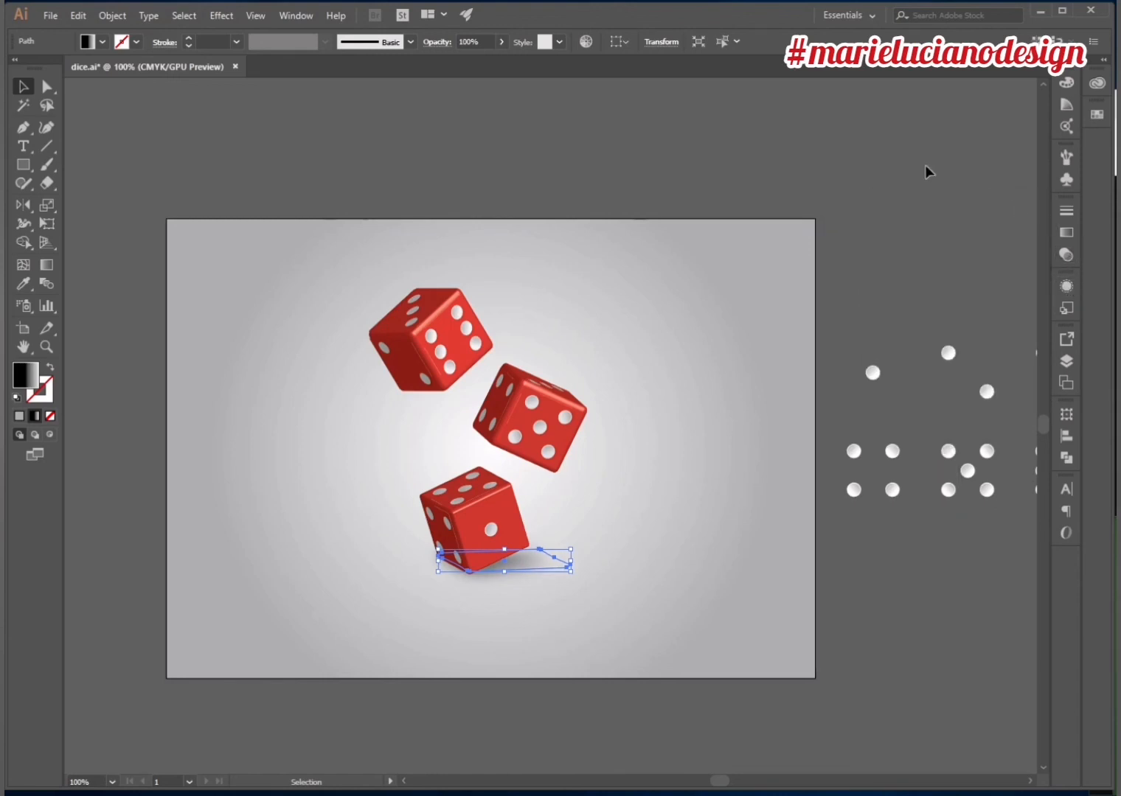
{"action": "left_click", "coordinate": [925, 171]}
- Save the finished dice artwork to its existing file
{"action": "left_click", "coordinate": [47, 346]}
{"action": "left_click", "coordinate": [392, 467]}
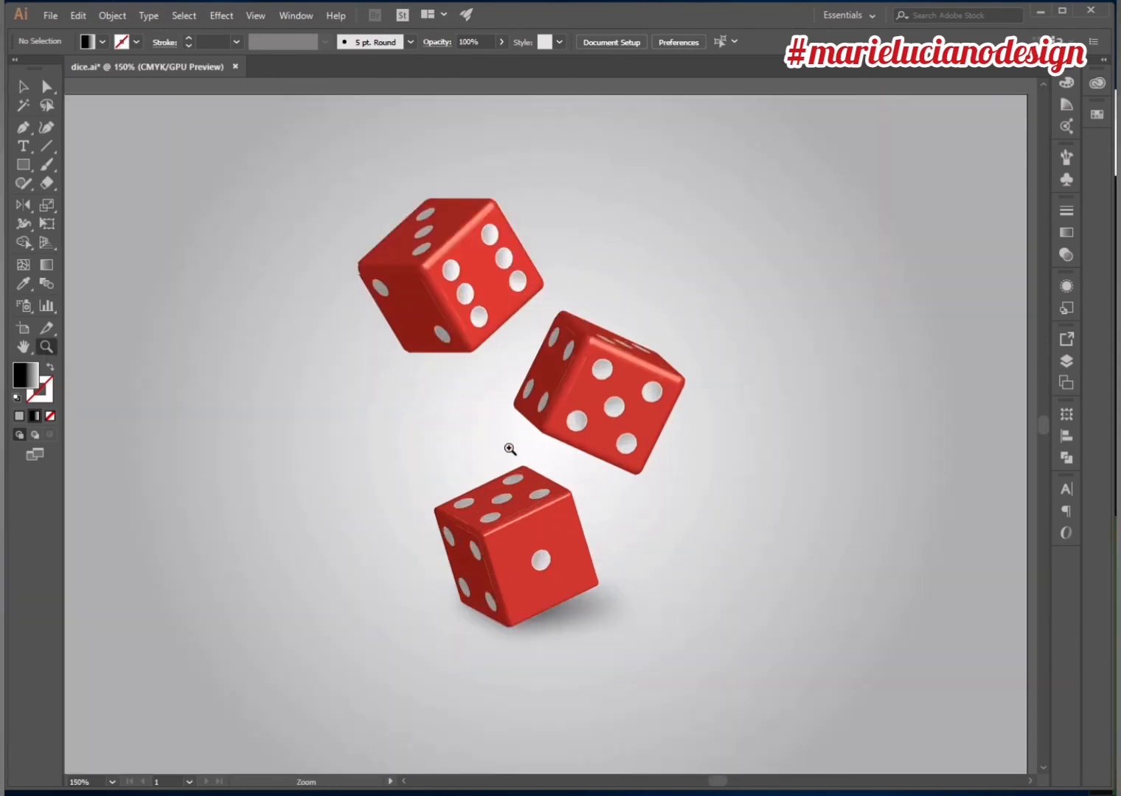
{"action": "key", "text": "space"}
{"action": "mouse_move", "coordinate": [763, 588]}
{"action": "left_mouse_down"}
{"action": "mouse_move", "coordinate": [796, 573]}
{"action": "mouse_move", "coordinate": [770, 575]}
{"action": "left_mouse_up"}
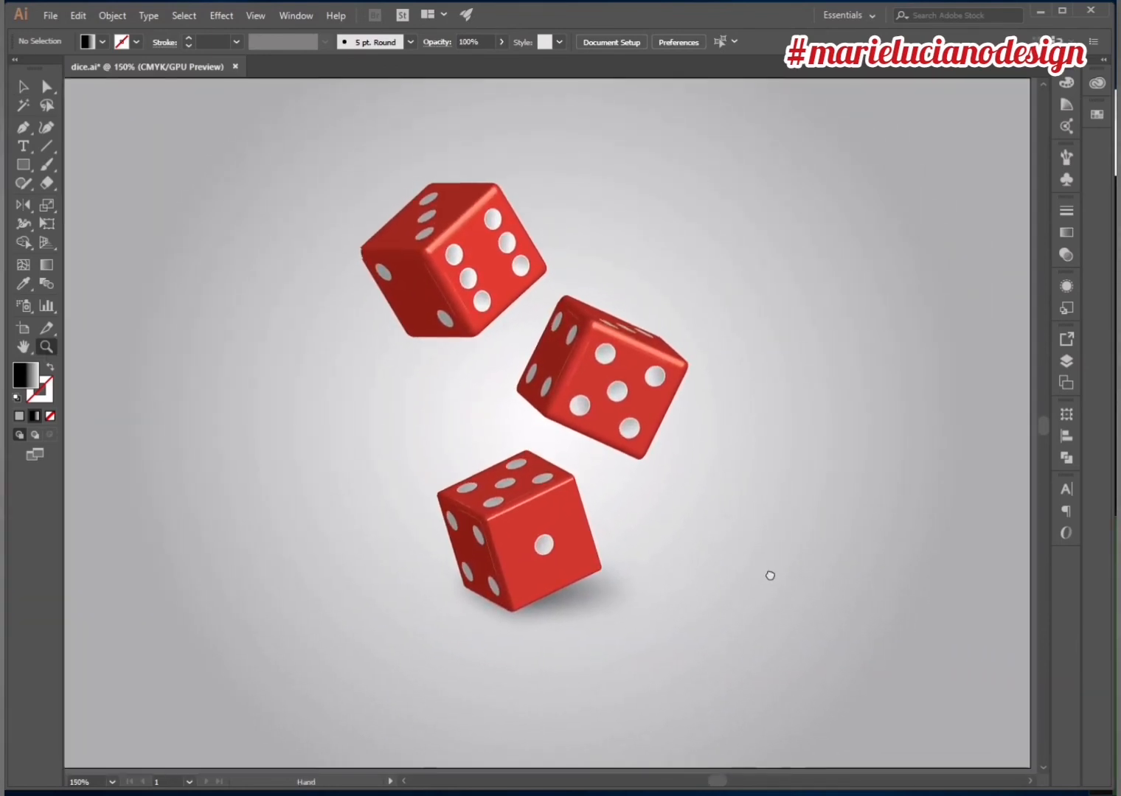
{"action": "key", "text": "ctrl"}
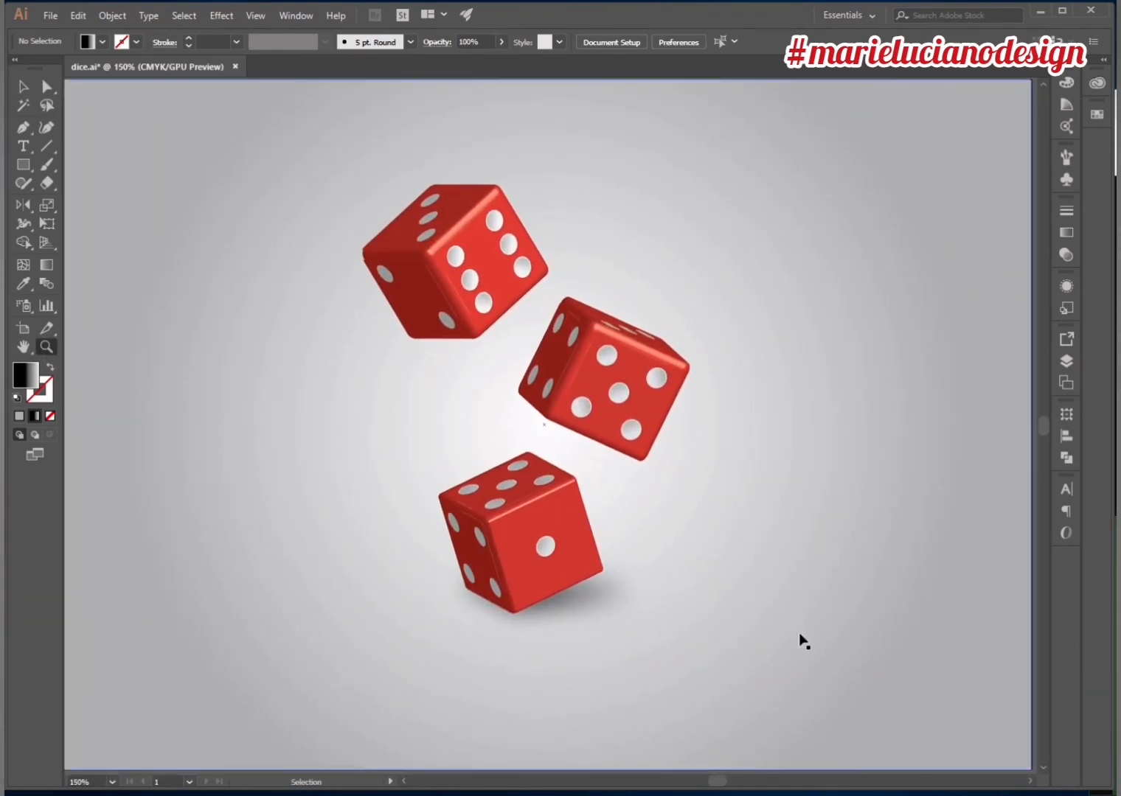
{"action": "key", "text": "ctrl+s"}
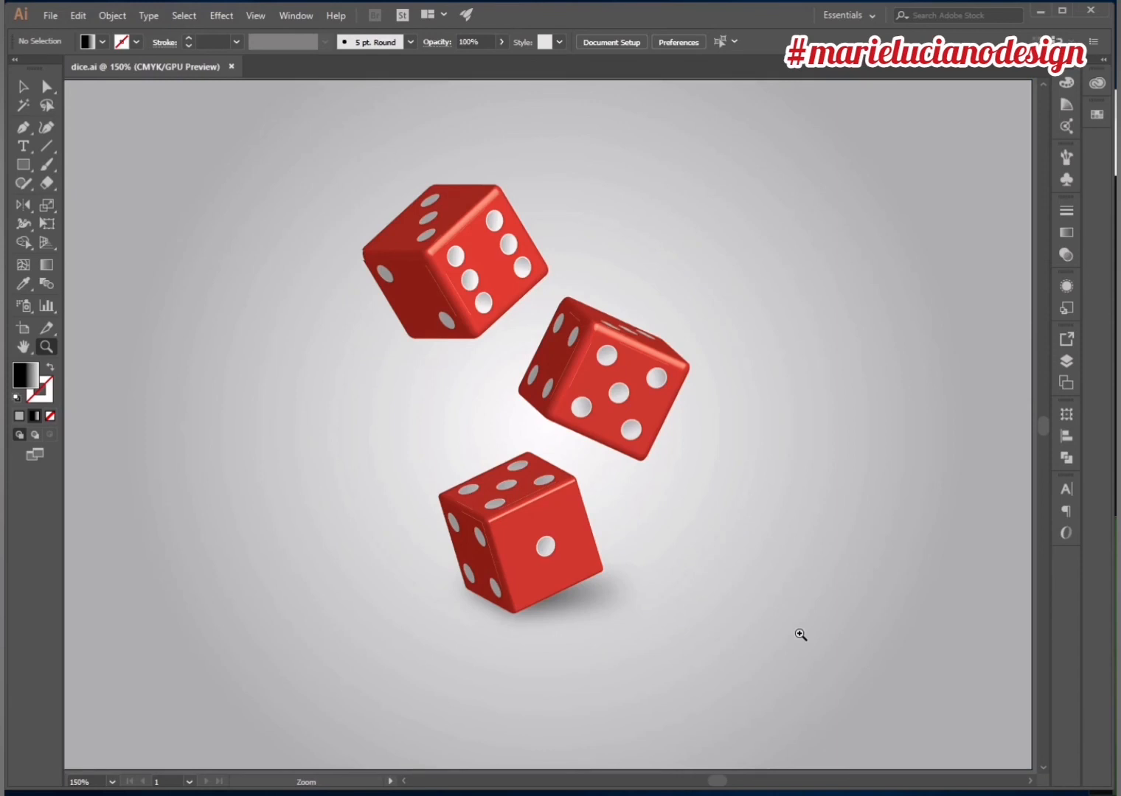